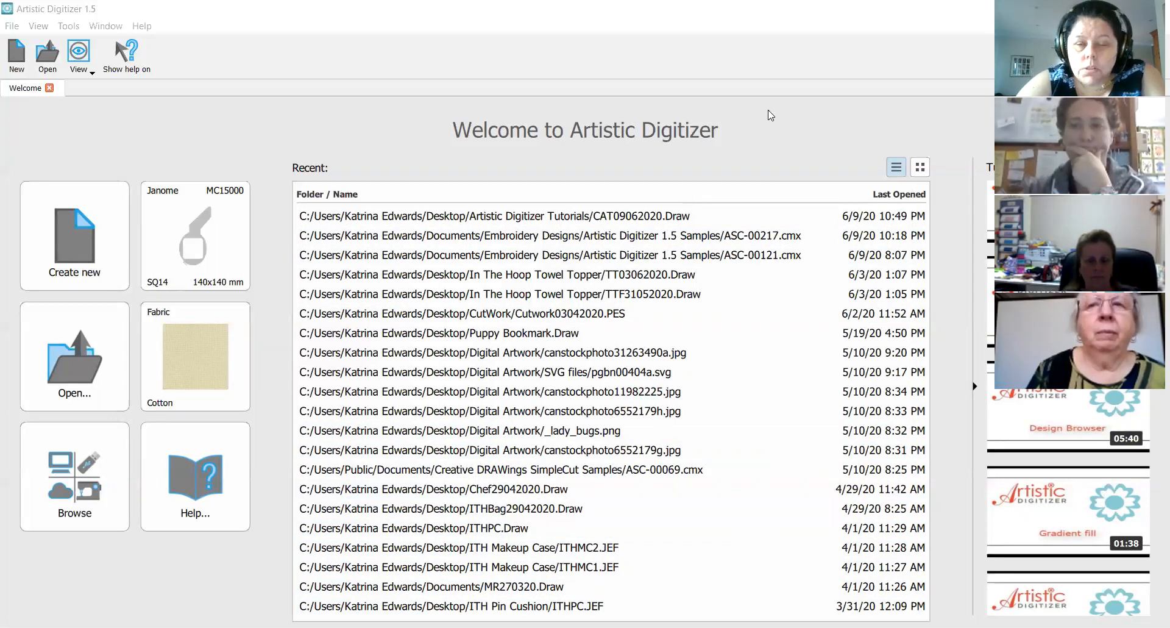
- Show the recent designs on the welcome screen as thumbnails instead of a list
left_click(573, 282)
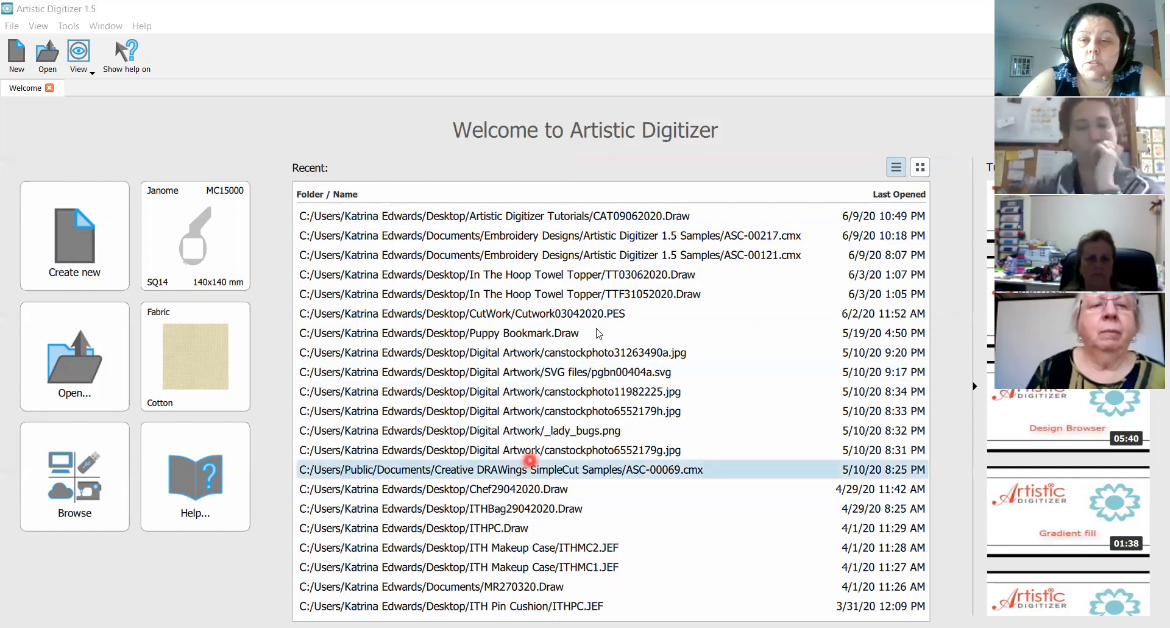
left_click(920, 169)
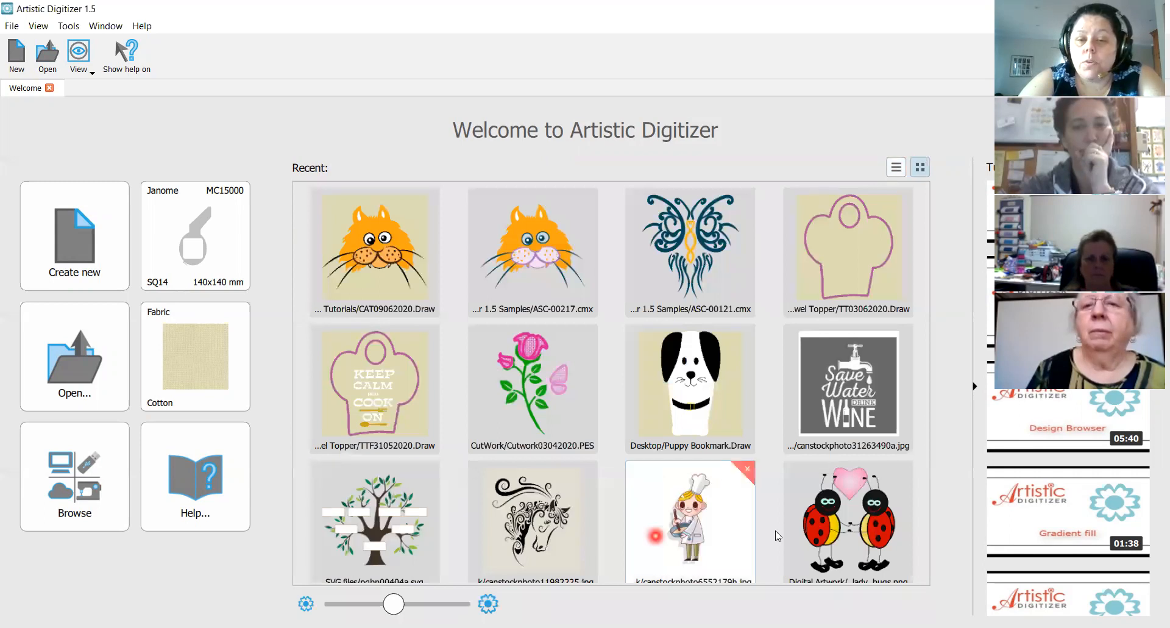
left_click(845, 530)
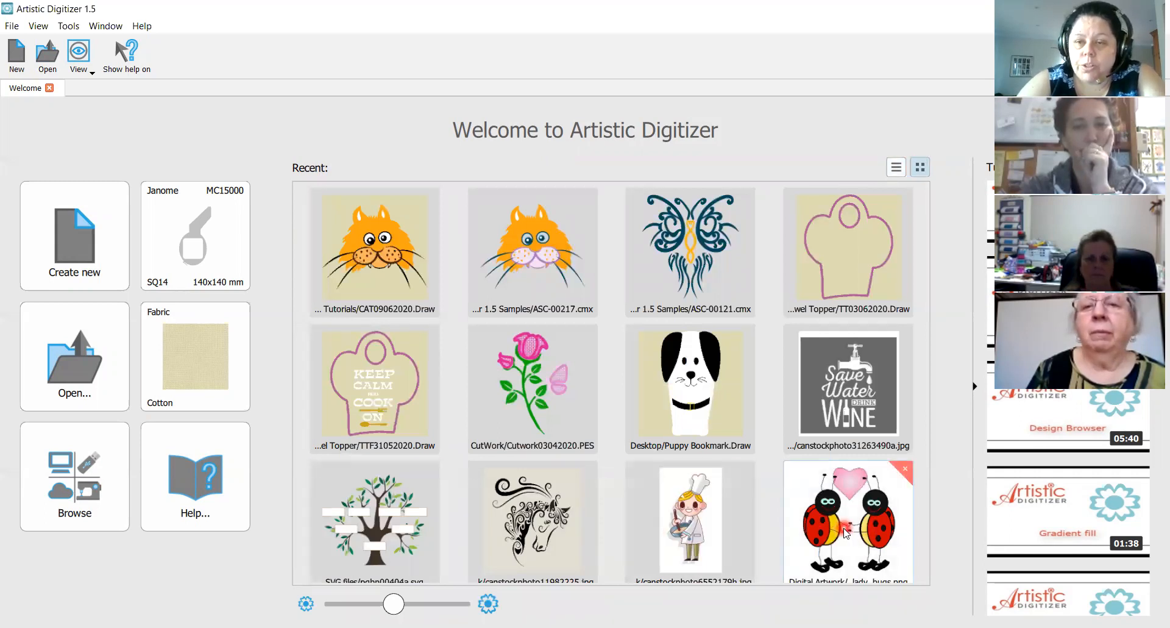
left_click(895, 167)
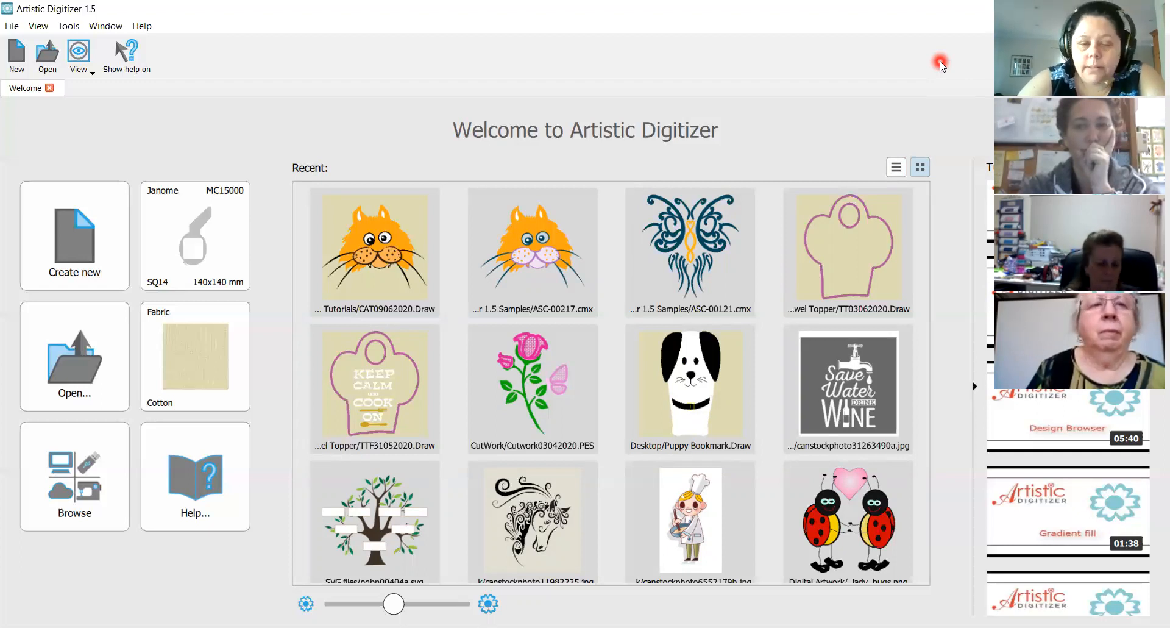
left_click(353, 170)
left_click(118, 106)
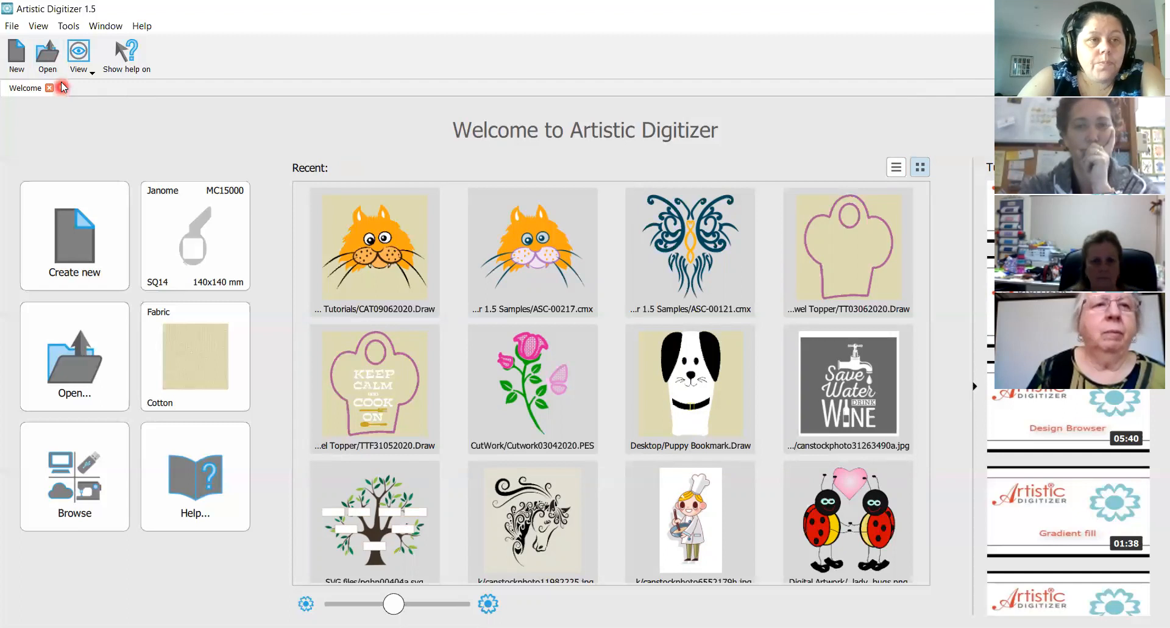
left_click(9, 26)
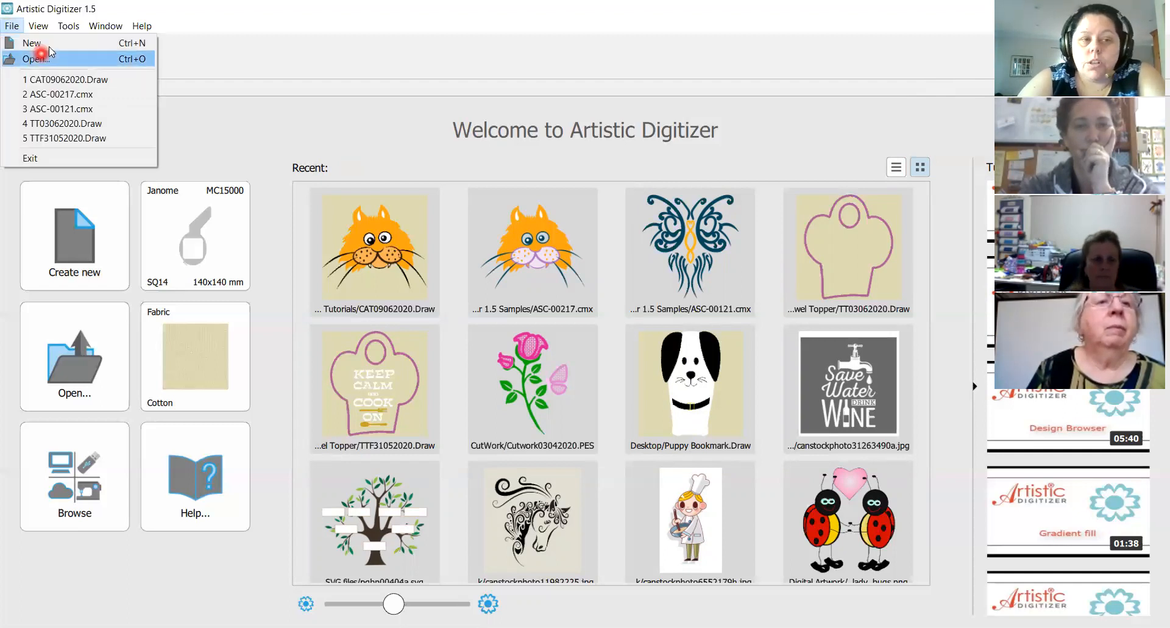
left_click(39, 26)
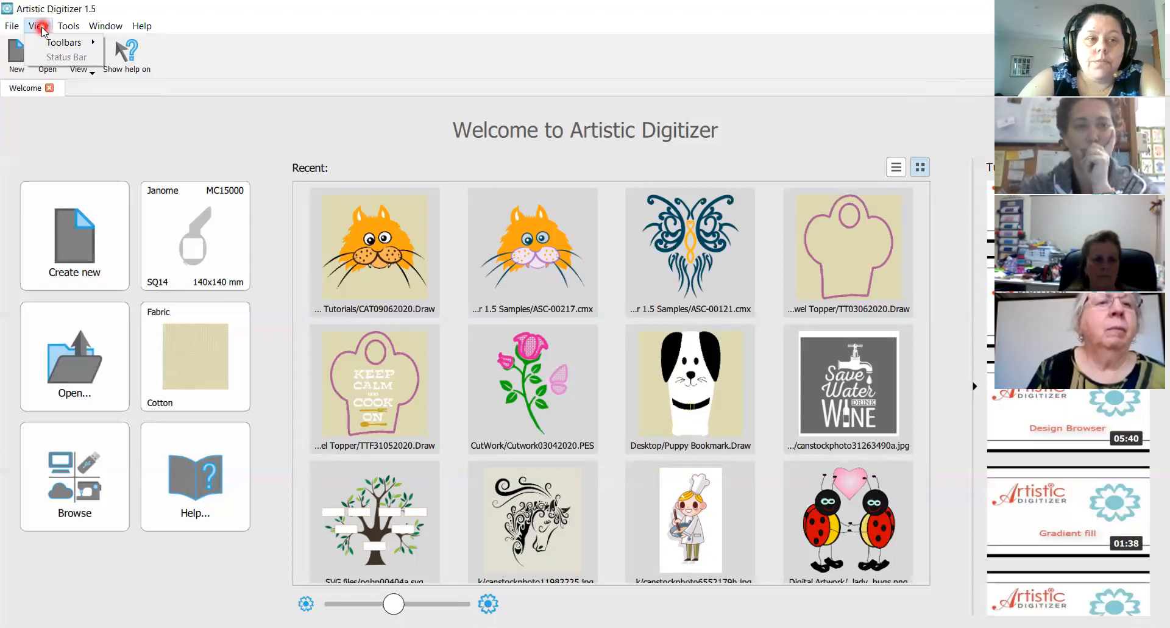
left_click(55, 44)
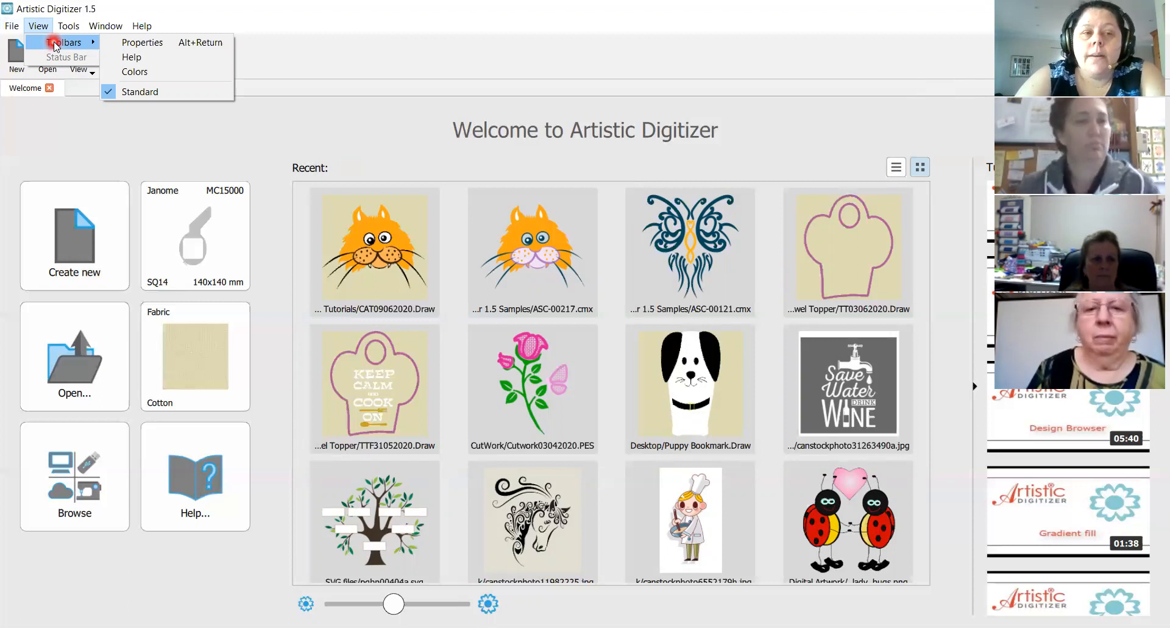
left_click(134, 107)
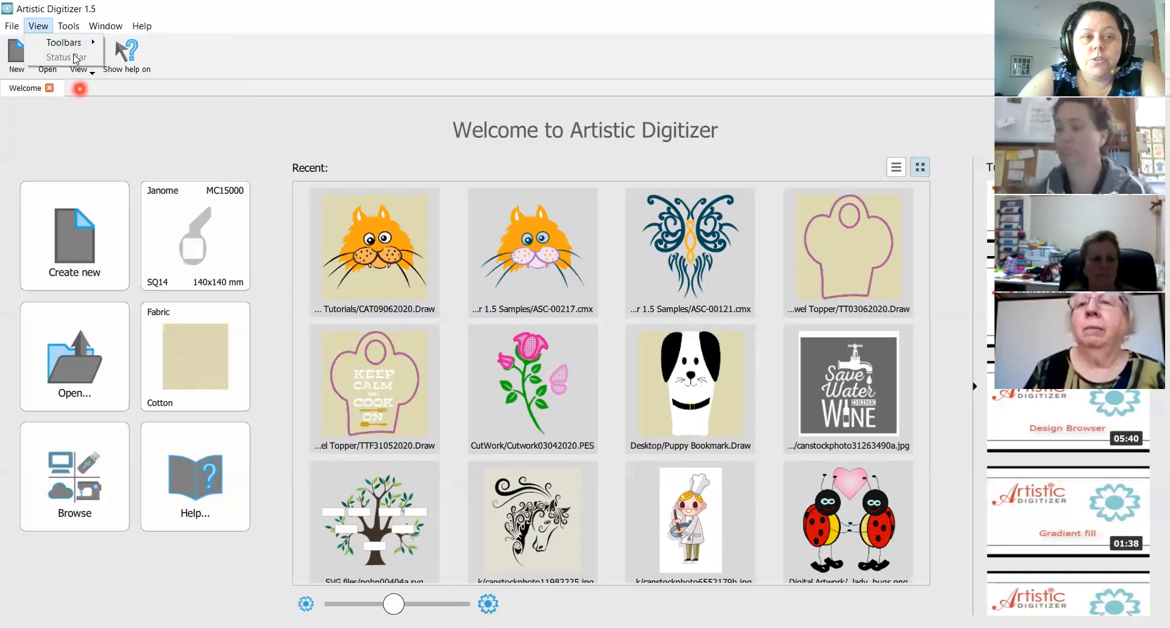
left_click(76, 28)
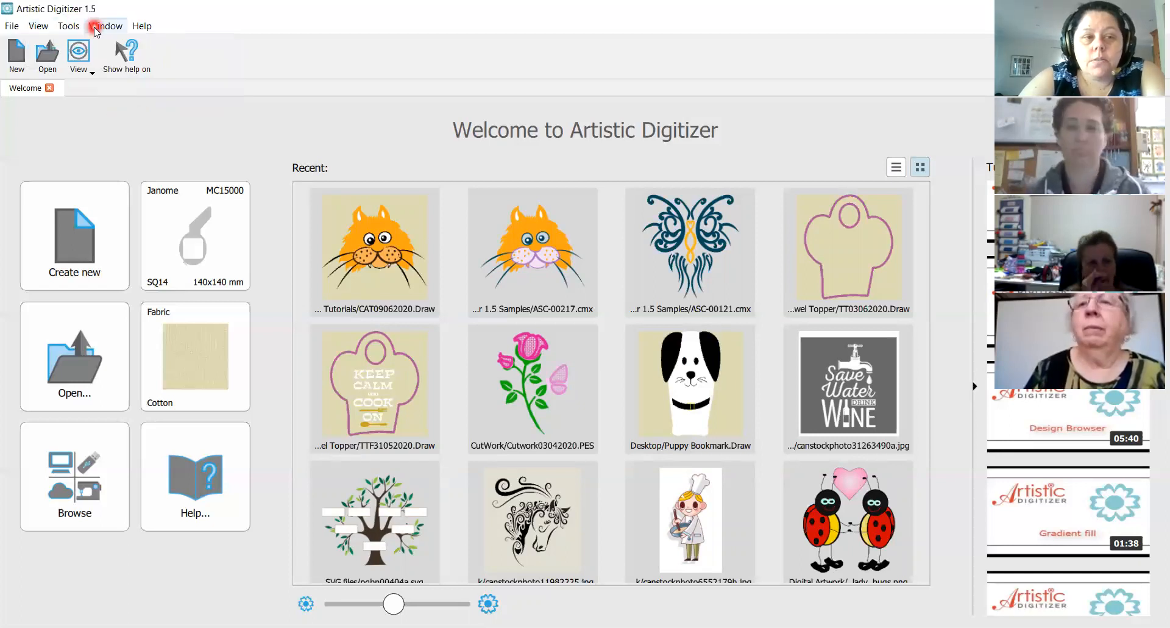
- Open the program options and review the general and tool settings, choosing Janome Digitizer as the digitizer tool
left_click(69, 26)
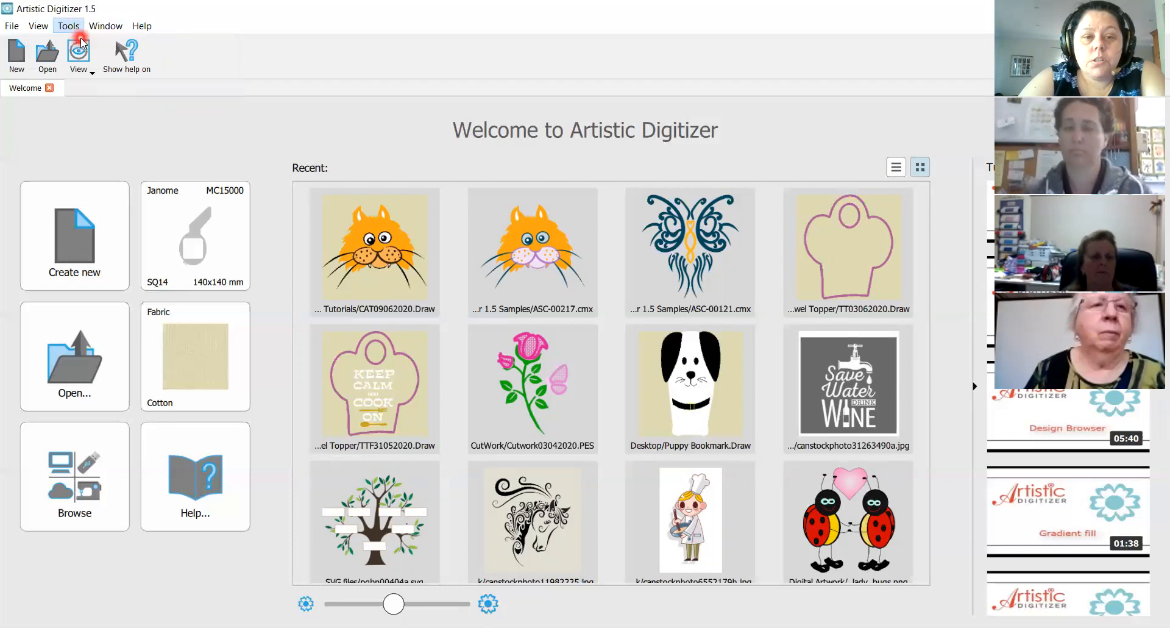
left_click(84, 43)
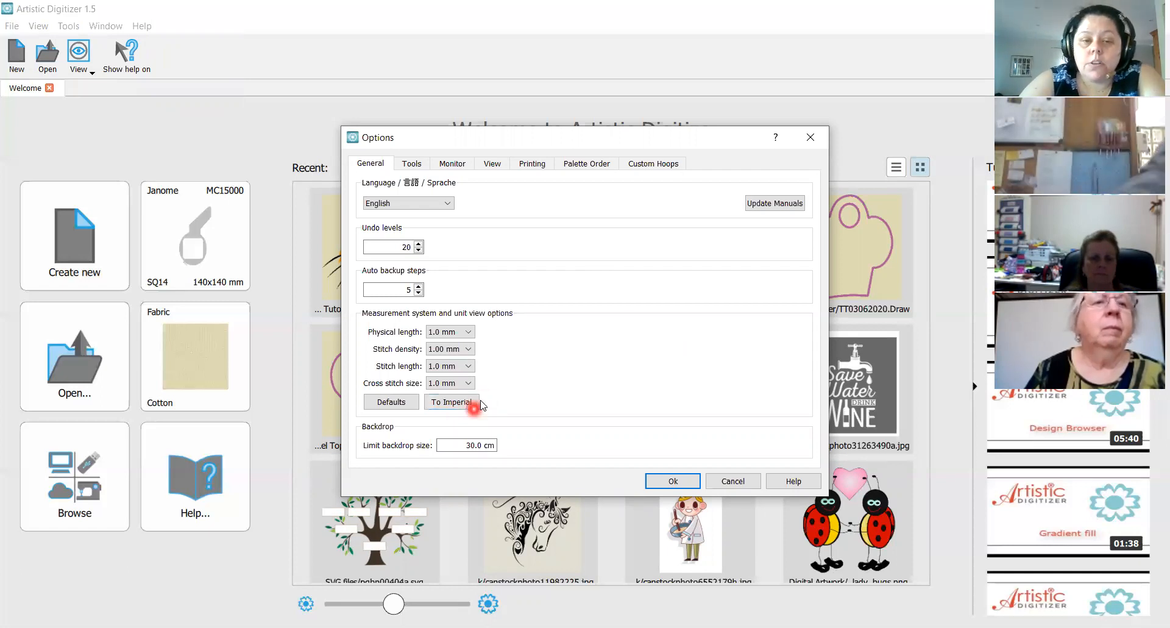
left_click(406, 165)
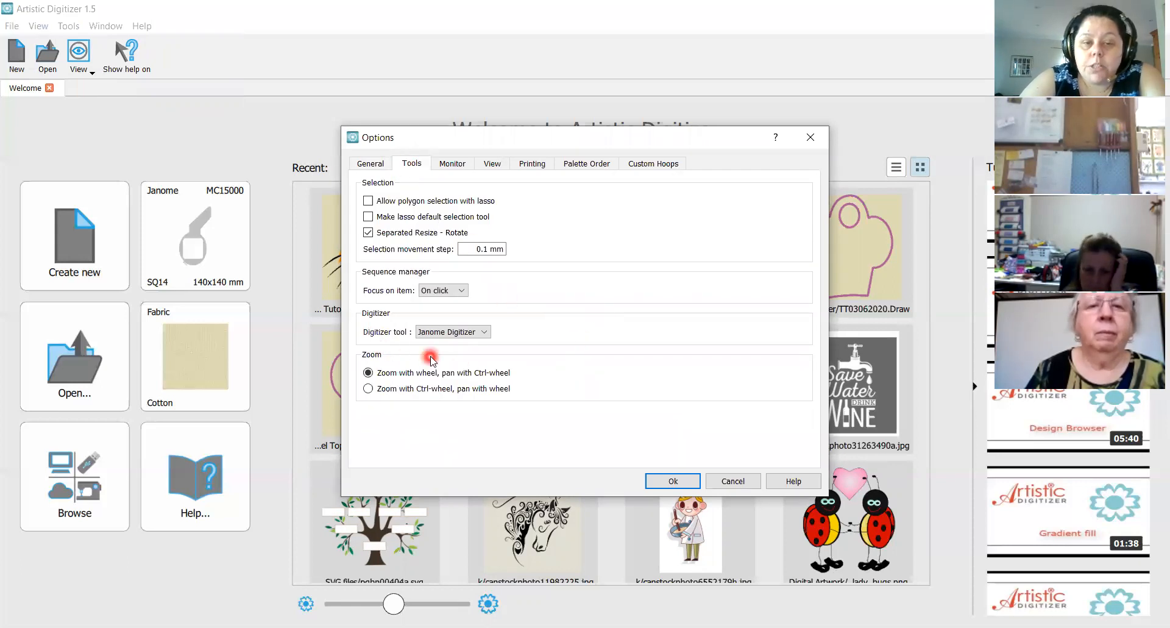
left_click(480, 334)
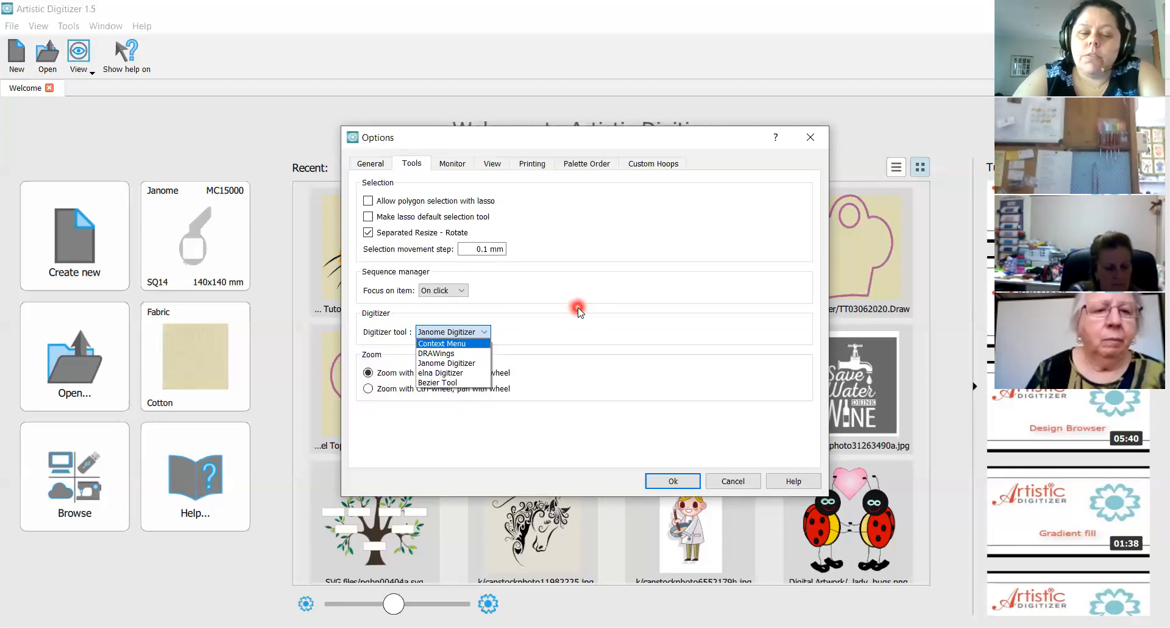
left_click(472, 363)
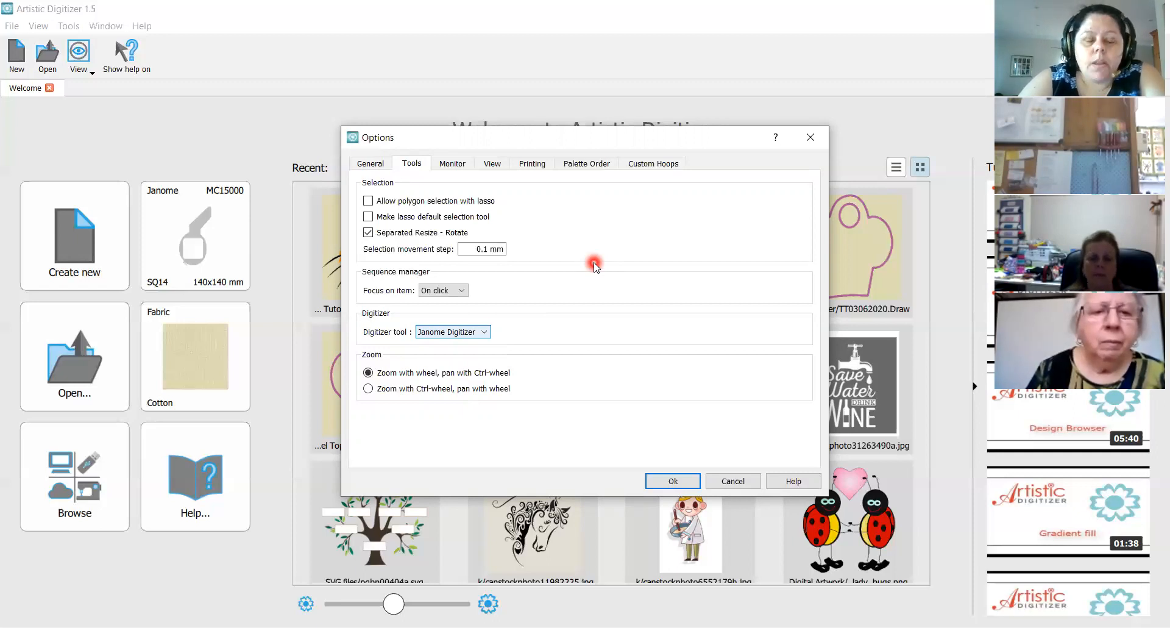
- Review the monitor width, interface view and printing settings in the program options
left_click(451, 163)
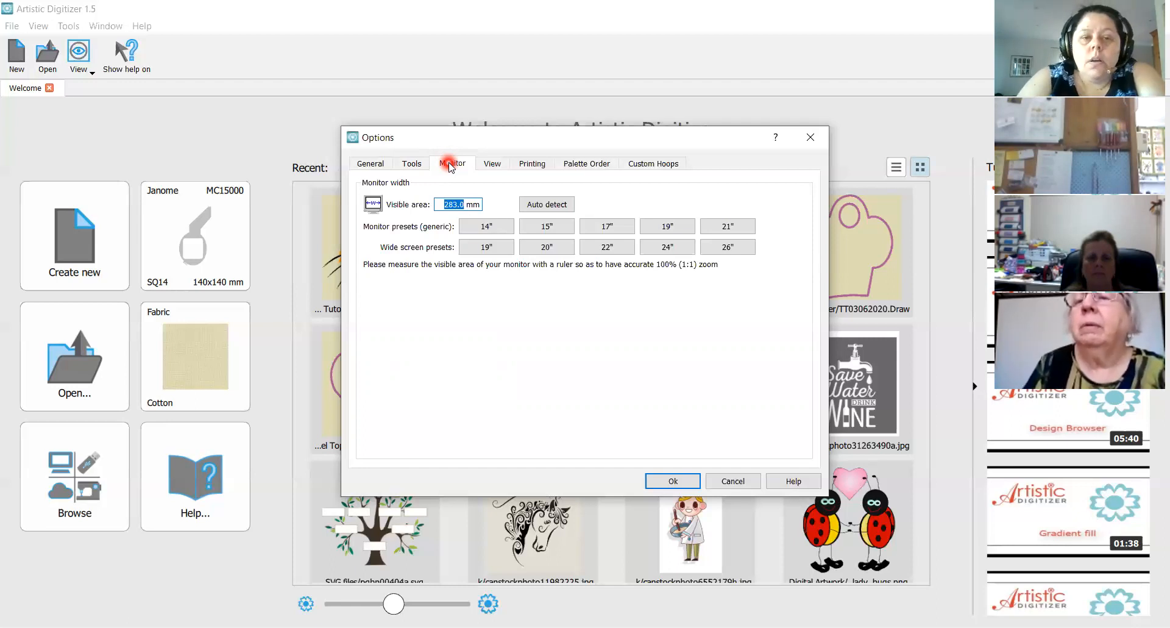
left_click(498, 163)
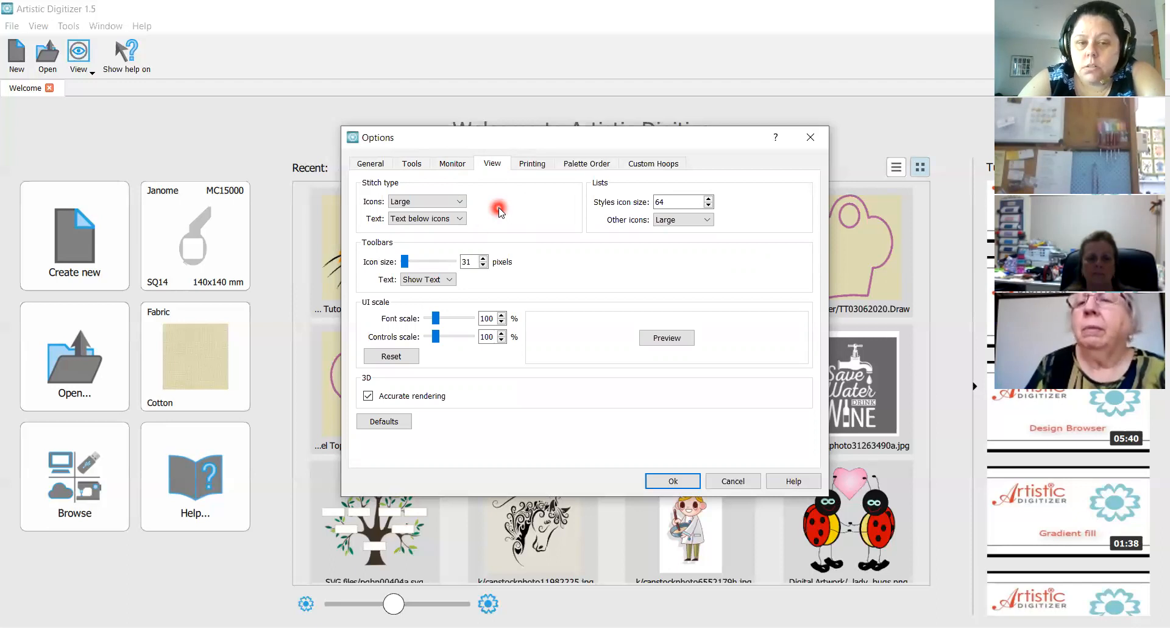
left_click(542, 163)
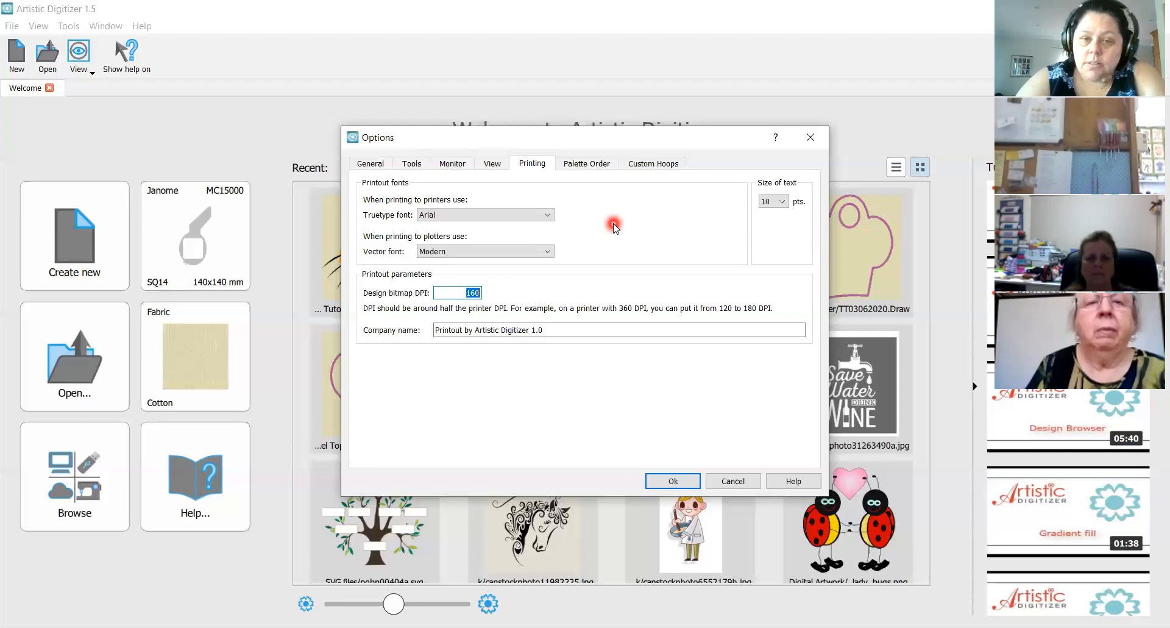
- Examine the thread palette order for which thread brands are visible and which one is the default
left_click(602, 164)
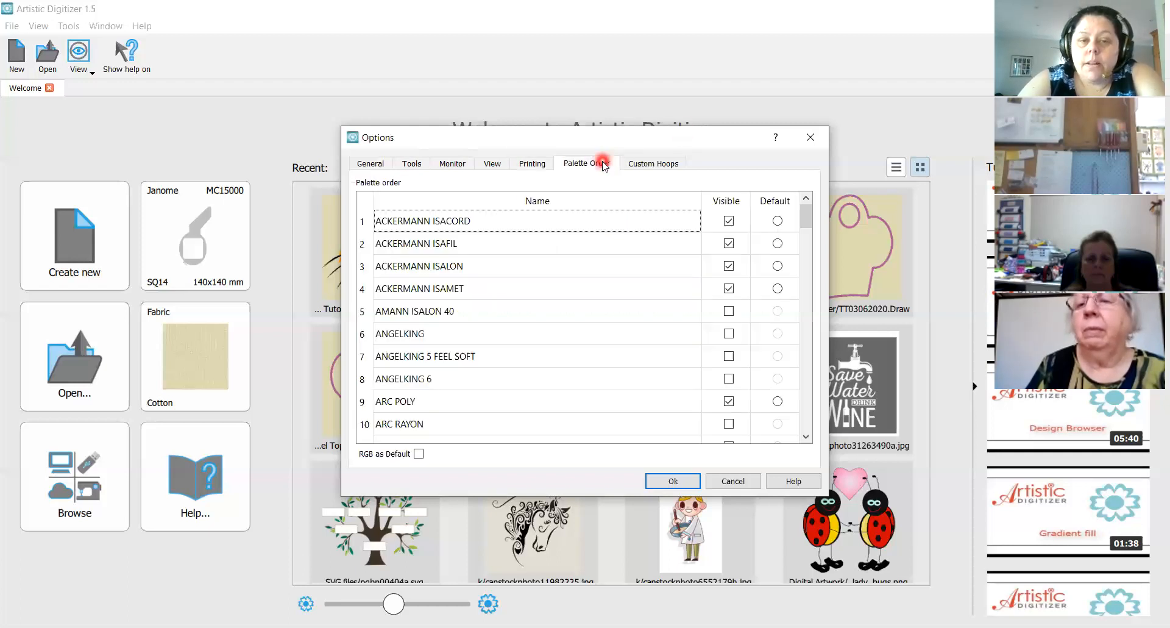
scroll(639, 251, "down", 4)
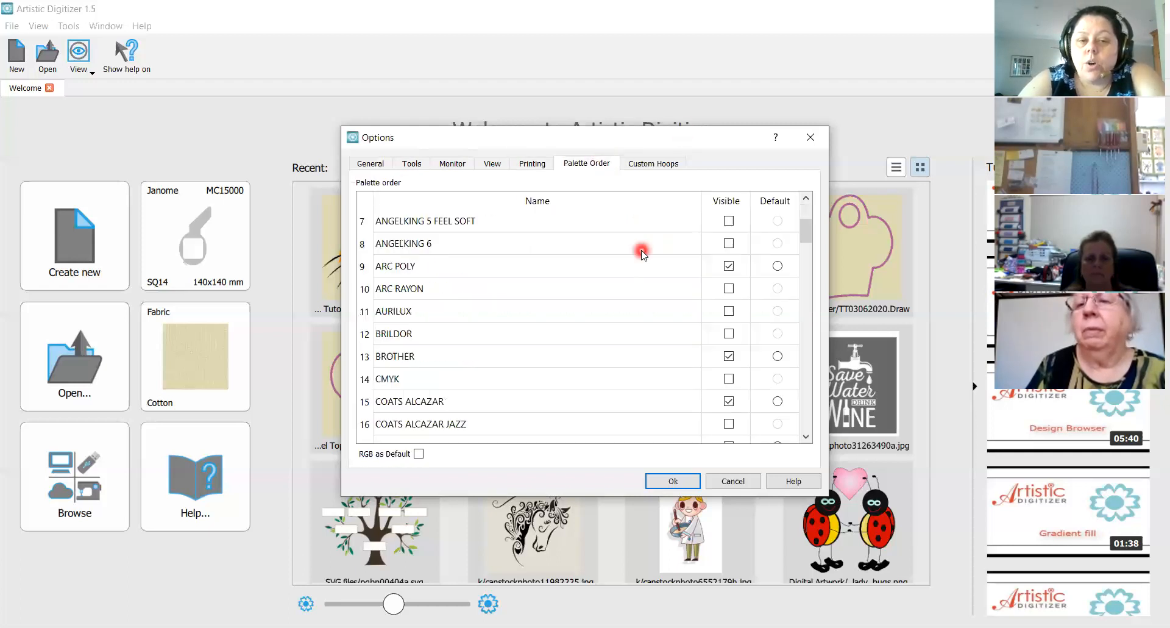
scroll(641, 252, "down", 6)
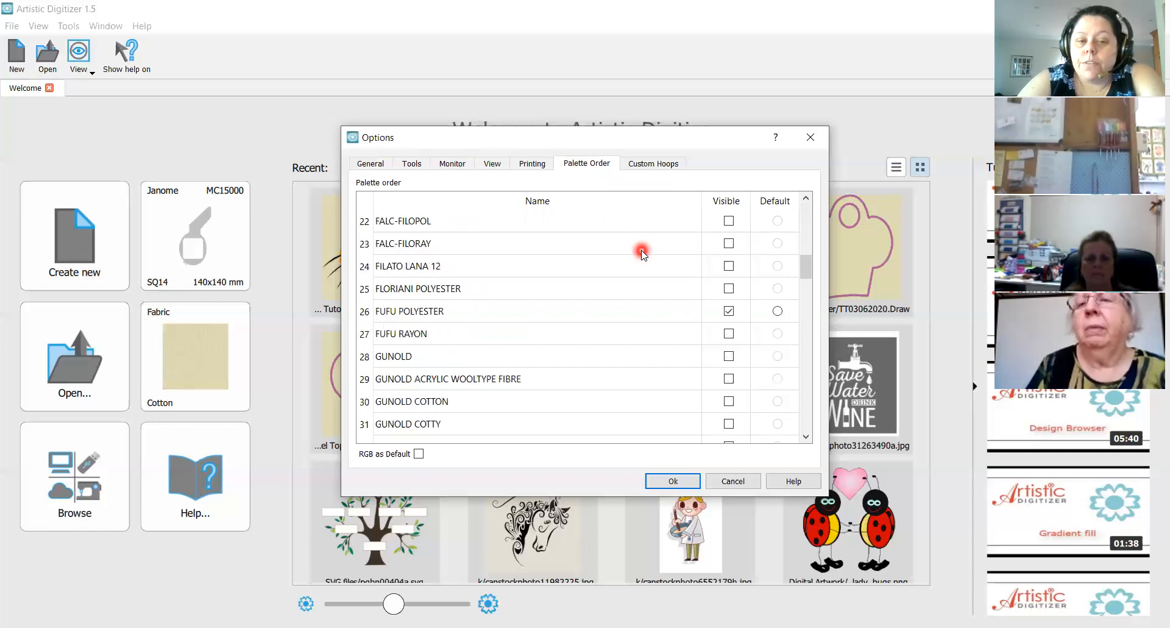
scroll(643, 252, "down", 2)
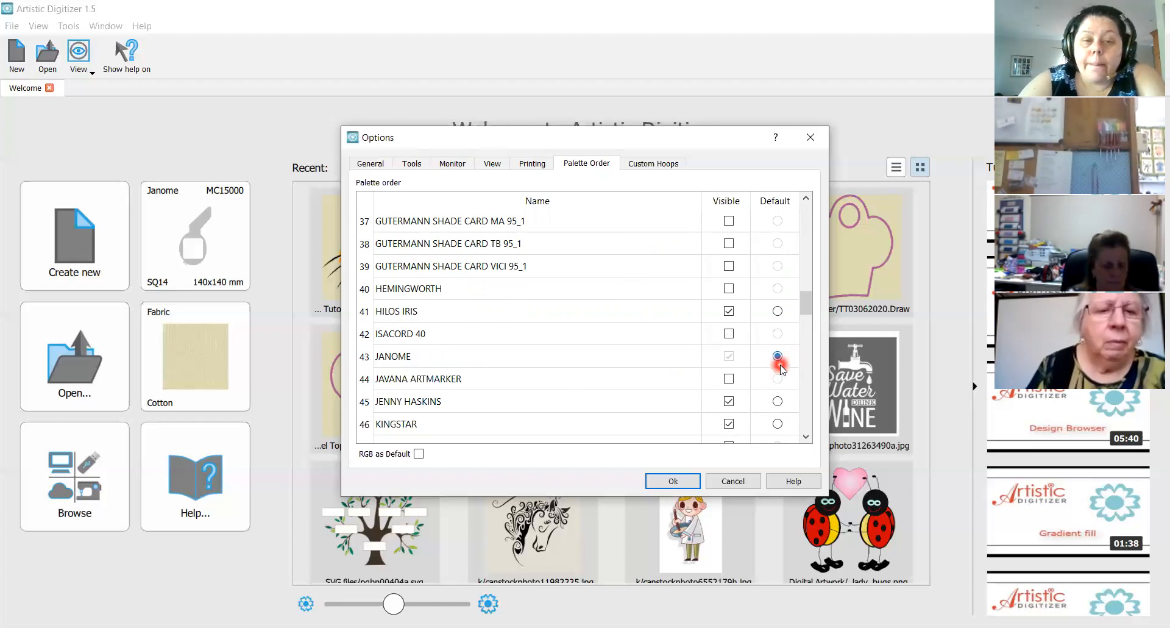
scroll(780, 368, "down", 1)
scroll(780, 367, "up", 7)
scroll(780, 368, "up", 4)
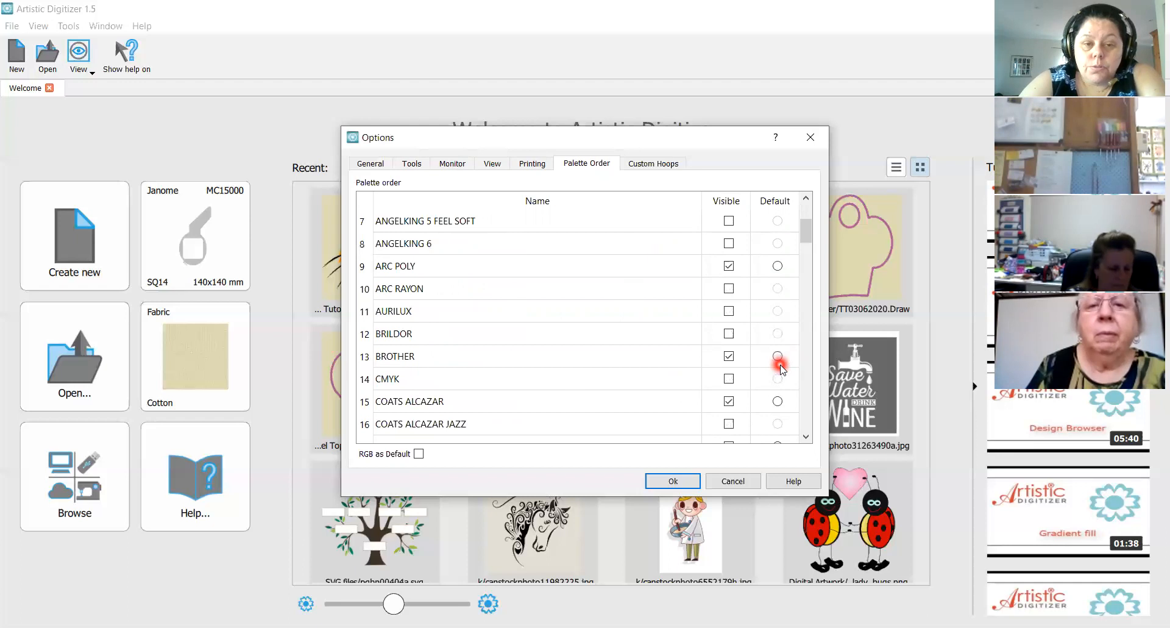
scroll(780, 367, "down", 20)
scroll(782, 368, "up", 1)
scroll(782, 368, "down", 2)
scroll(782, 368, "down", 2)
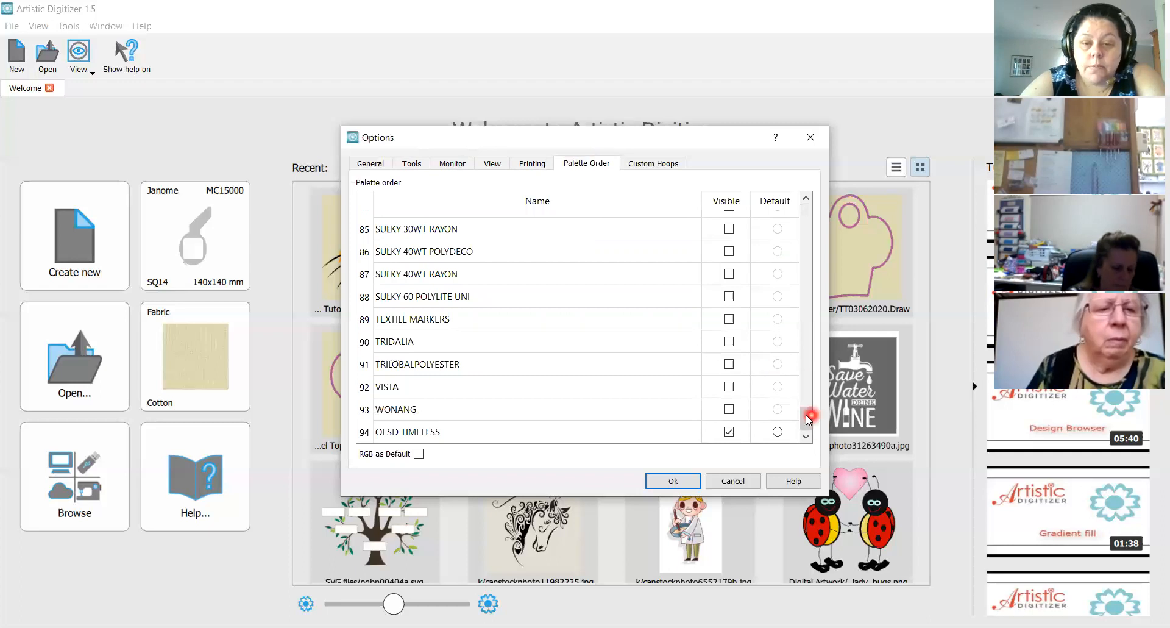
left_click_drag(805, 409, 806, 384)
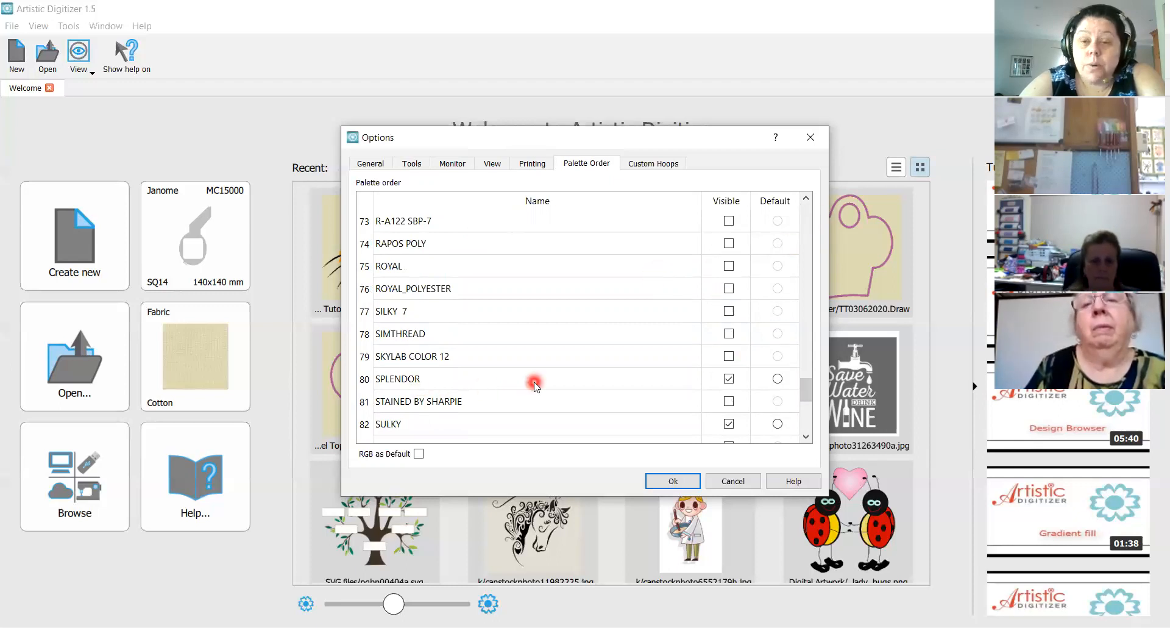
scroll(681, 318, "up", 2)
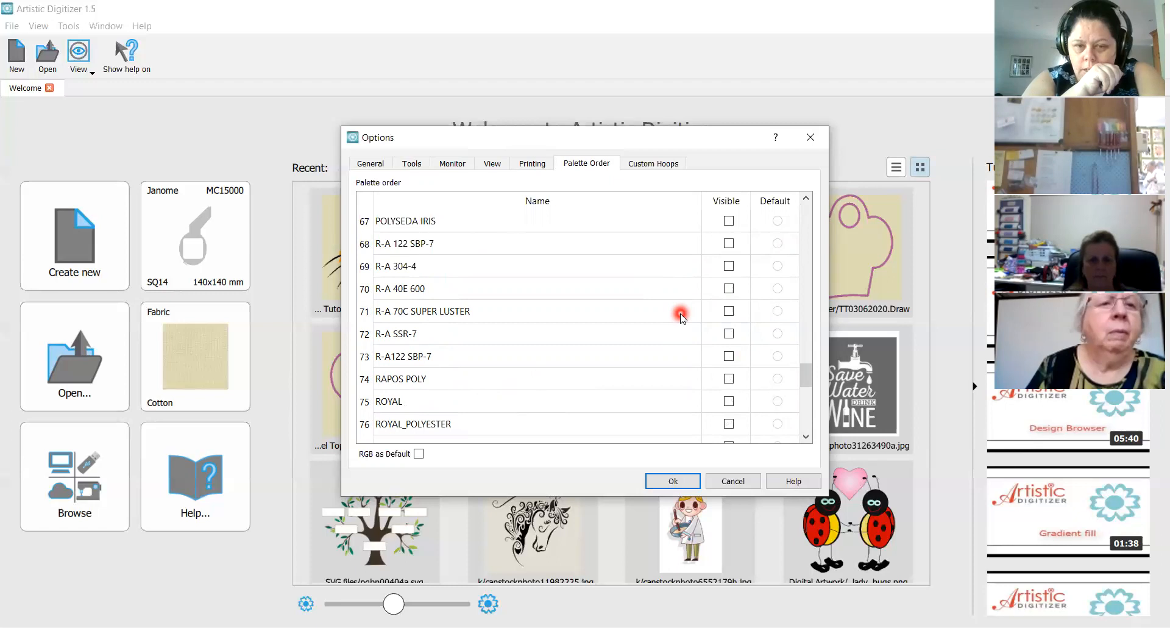
- Review the custom hoops in the options, return to the general settings and close the options without saving
left_click(651, 163)
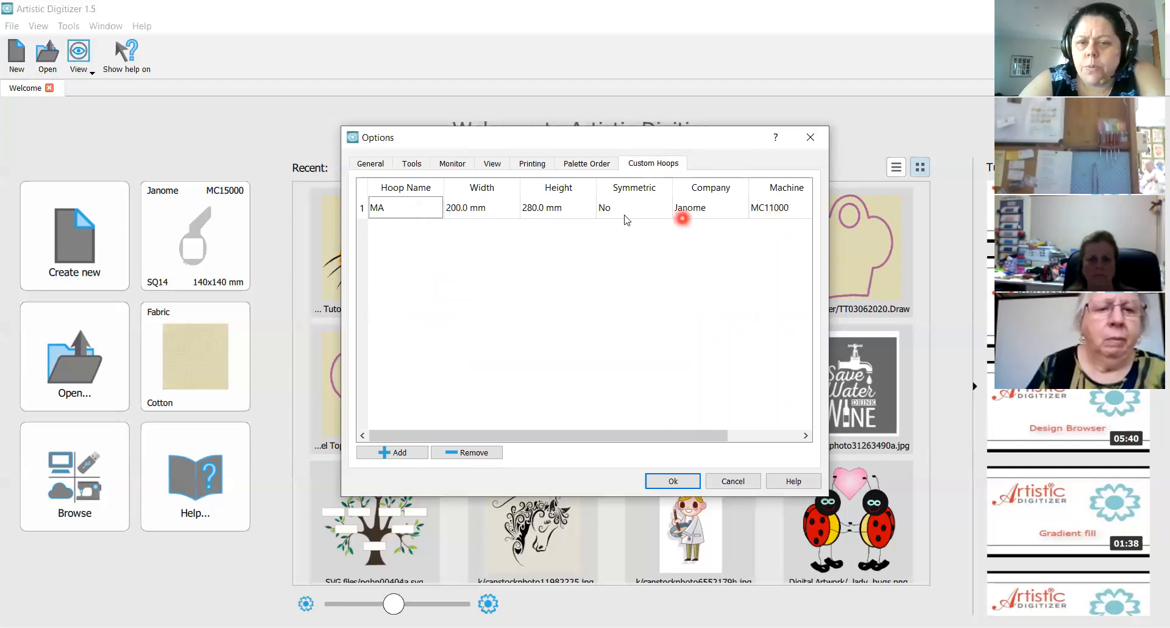
left_click(375, 164)
left_click(734, 481)
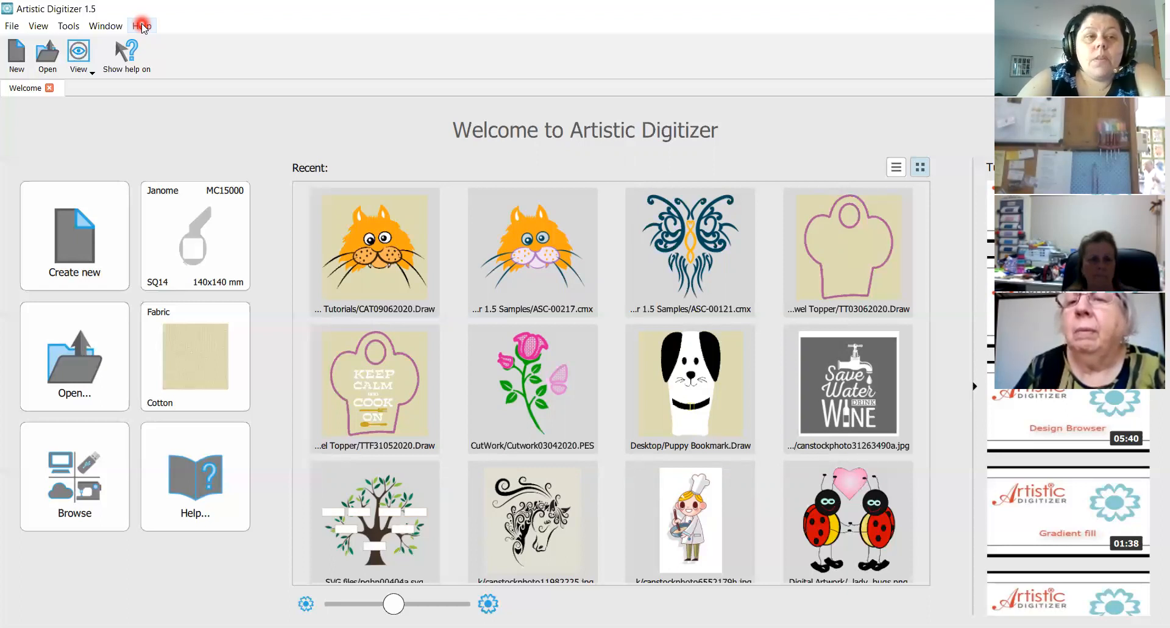
left_click(105, 26)
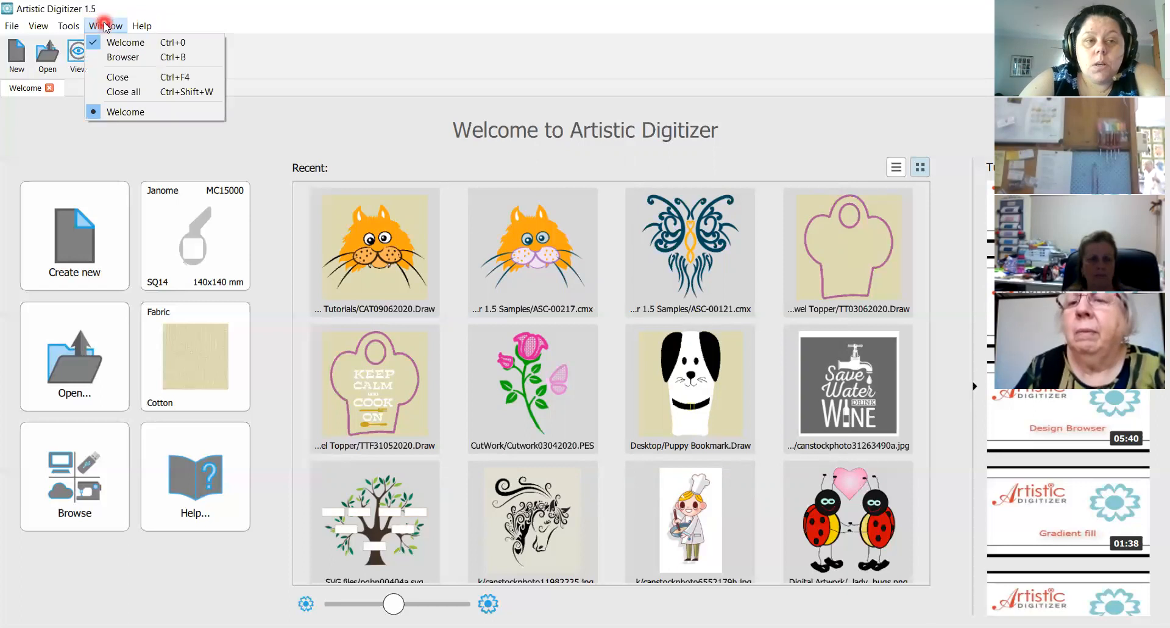
left_click(271, 123)
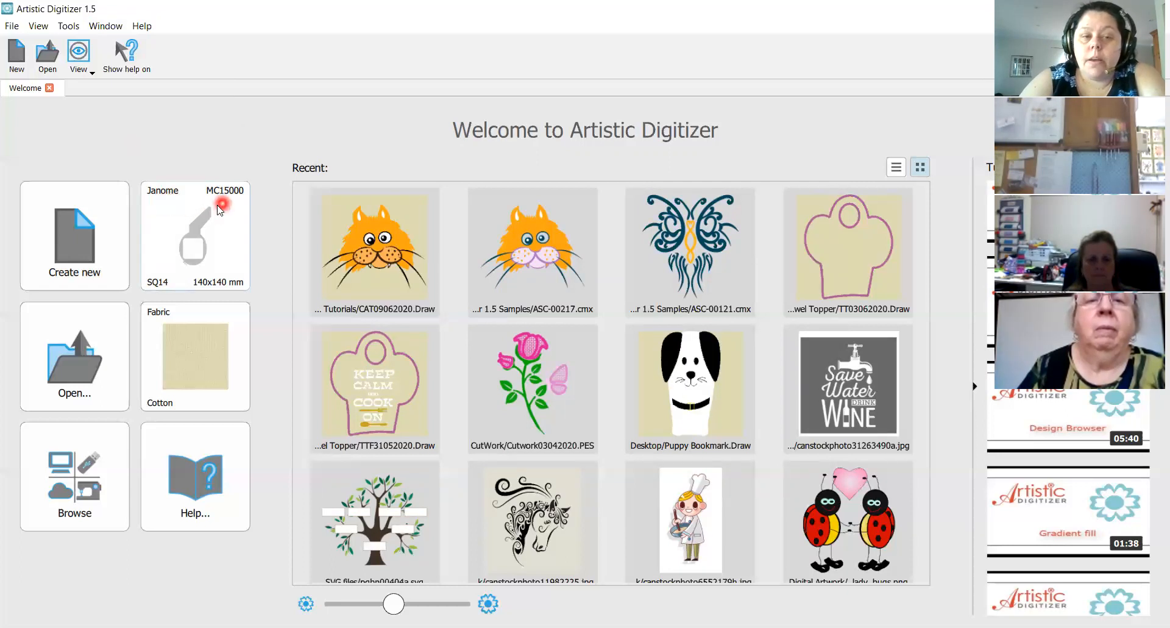
- Open the machine and hoop selection and look through the list of available Janome machine models
left_click(211, 240)
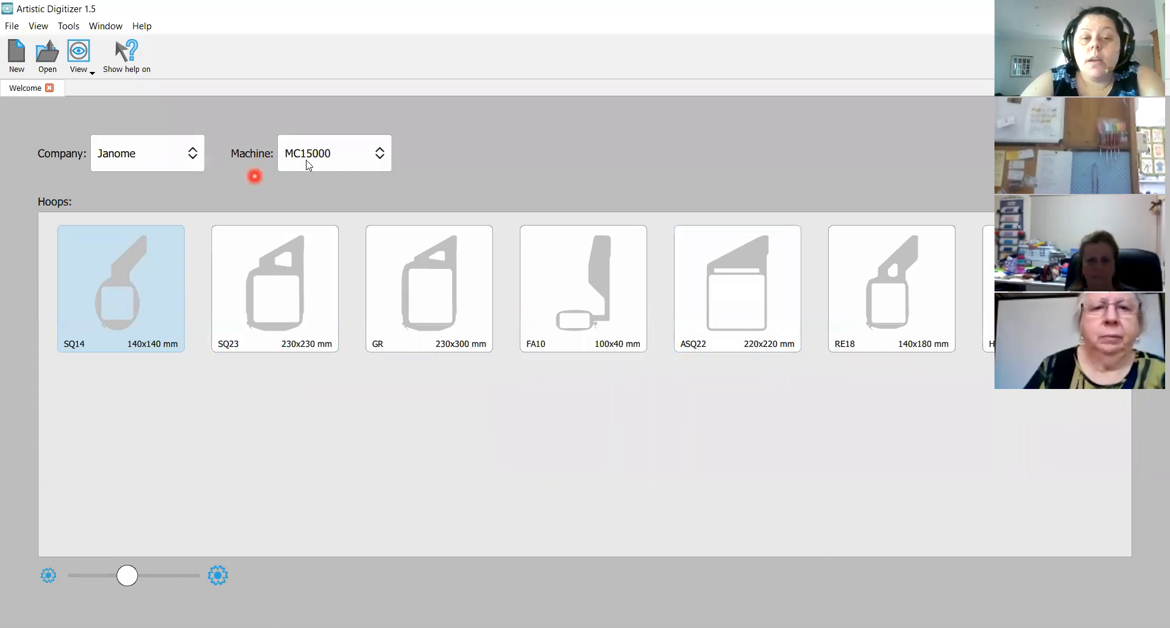
left_click(371, 157)
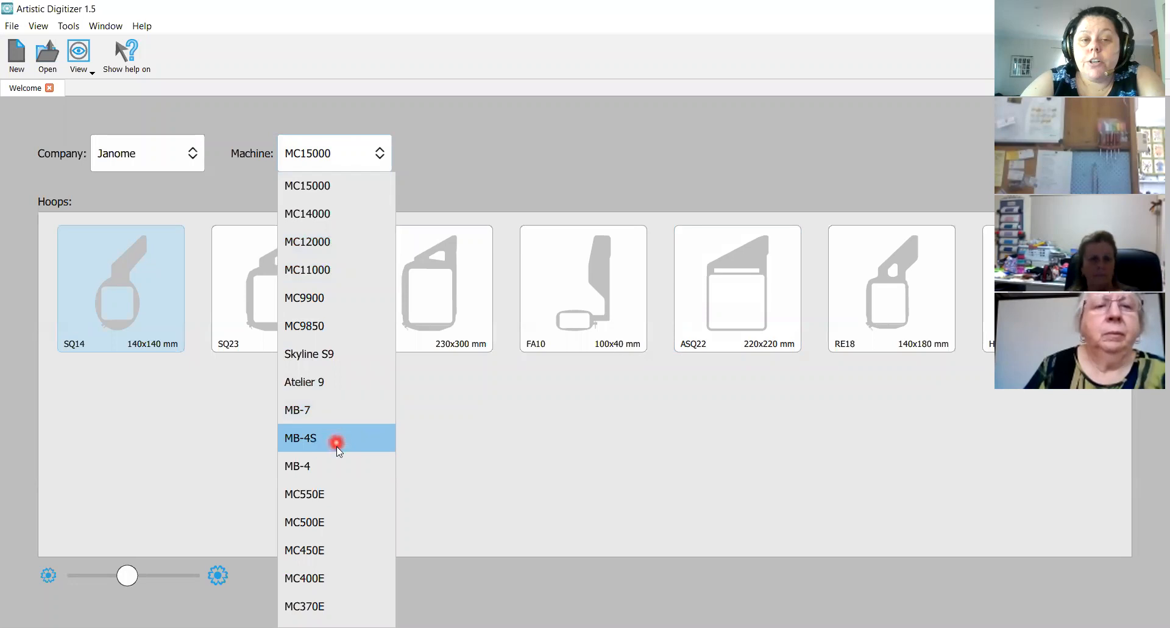
scroll(337, 518, "down", 1)
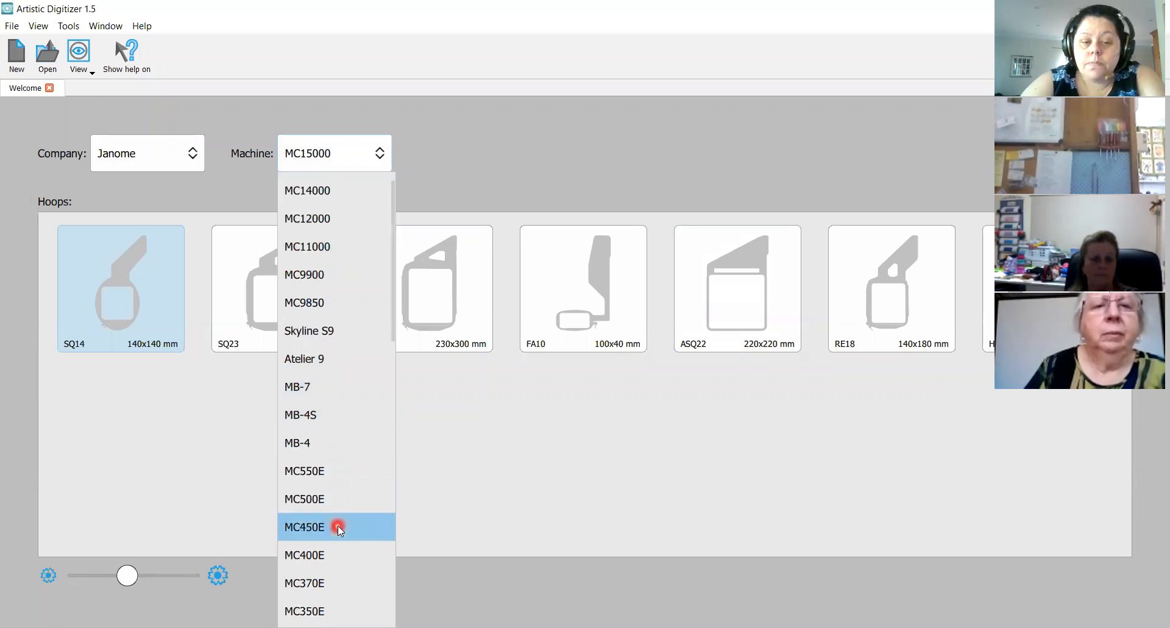
scroll(338, 526, "down", 1)
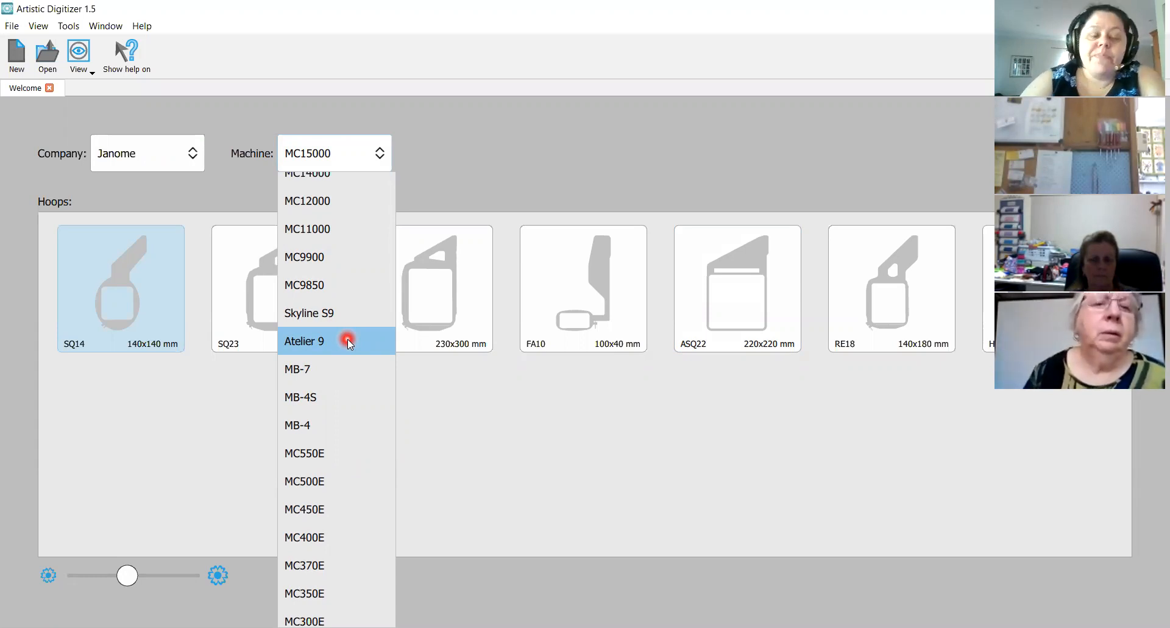
scroll(332, 524, "down", 2)
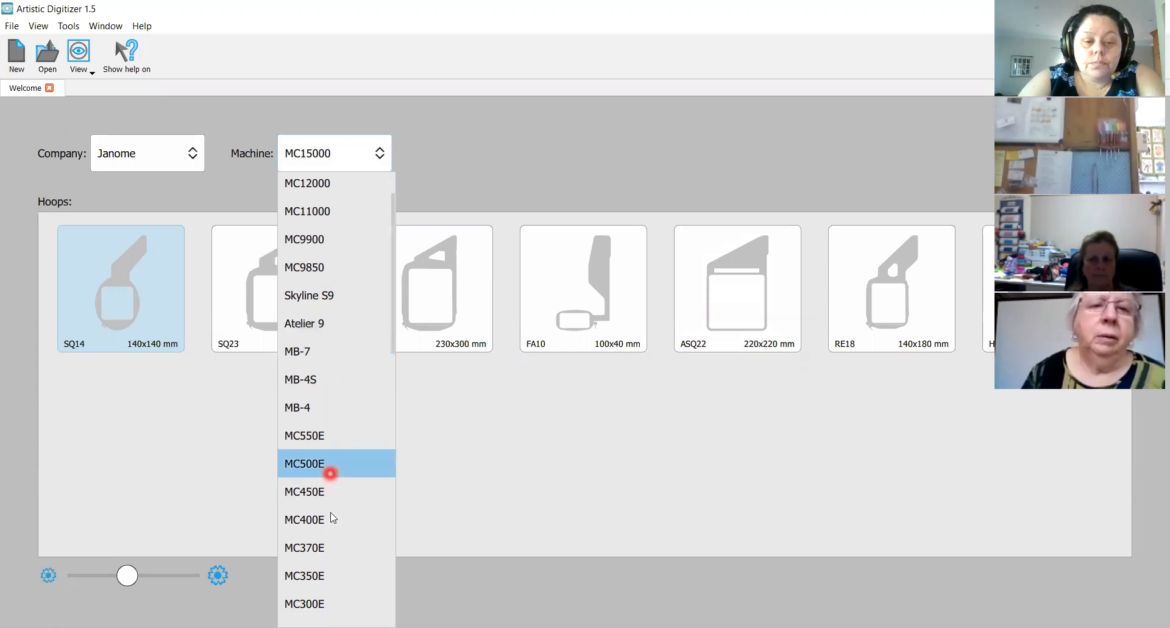
scroll(361, 554, "down", 1)
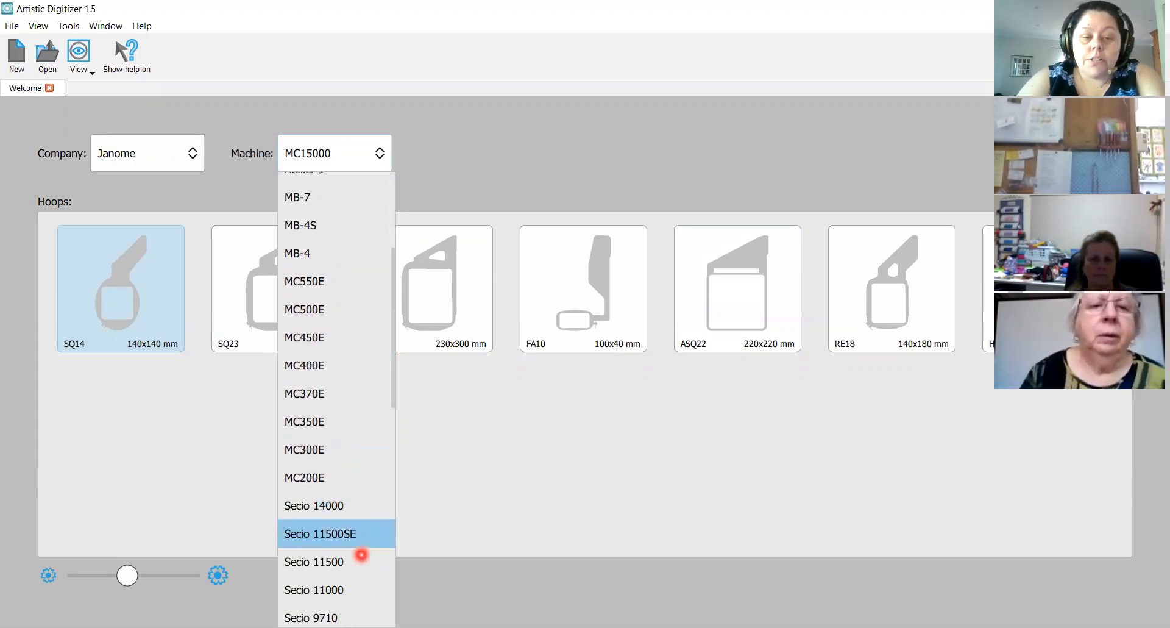
scroll(351, 541, "down", 3)
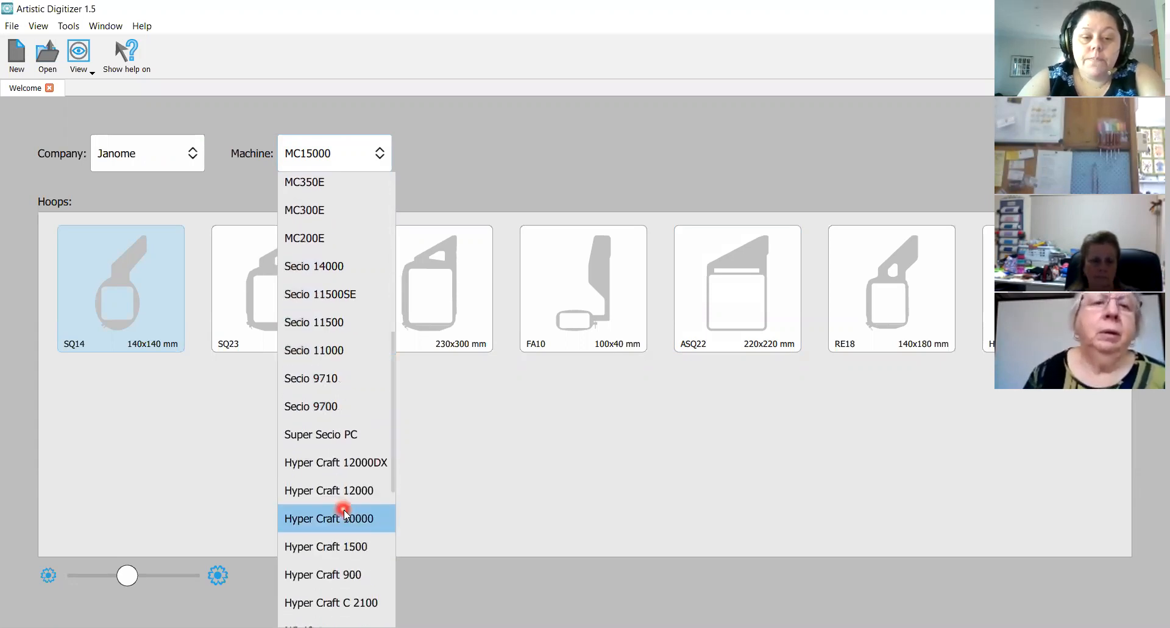
scroll(345, 512, "up", 6)
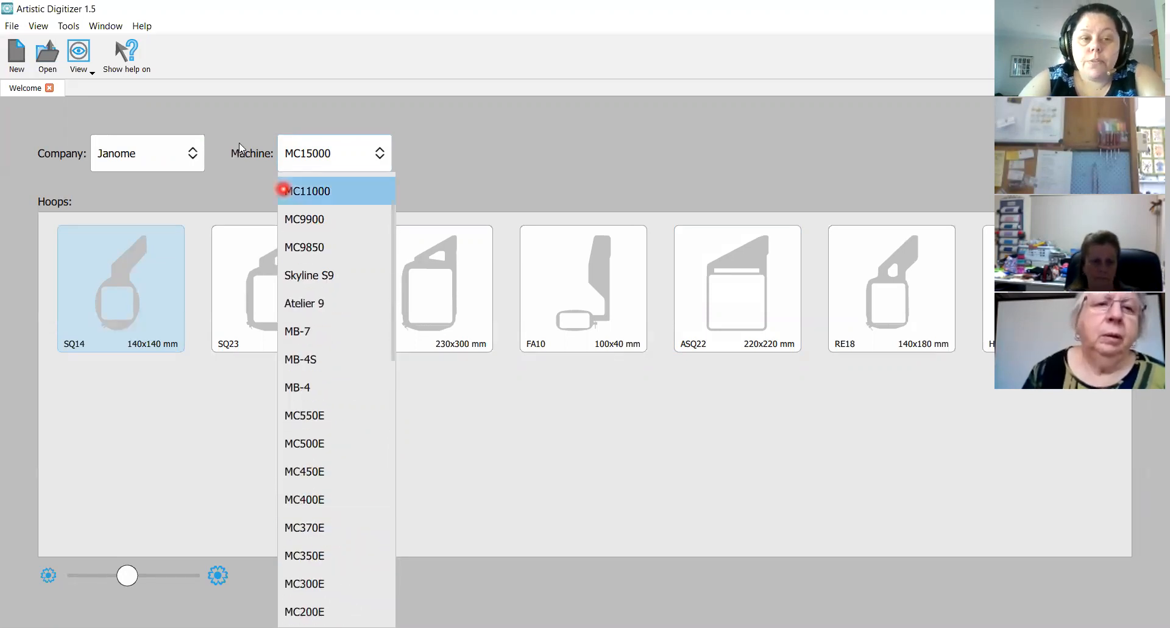
- Review the supported machine companies, keep Janome and choose the SQ14 140x140 mm hoop for the MC15000
left_click(189, 152)
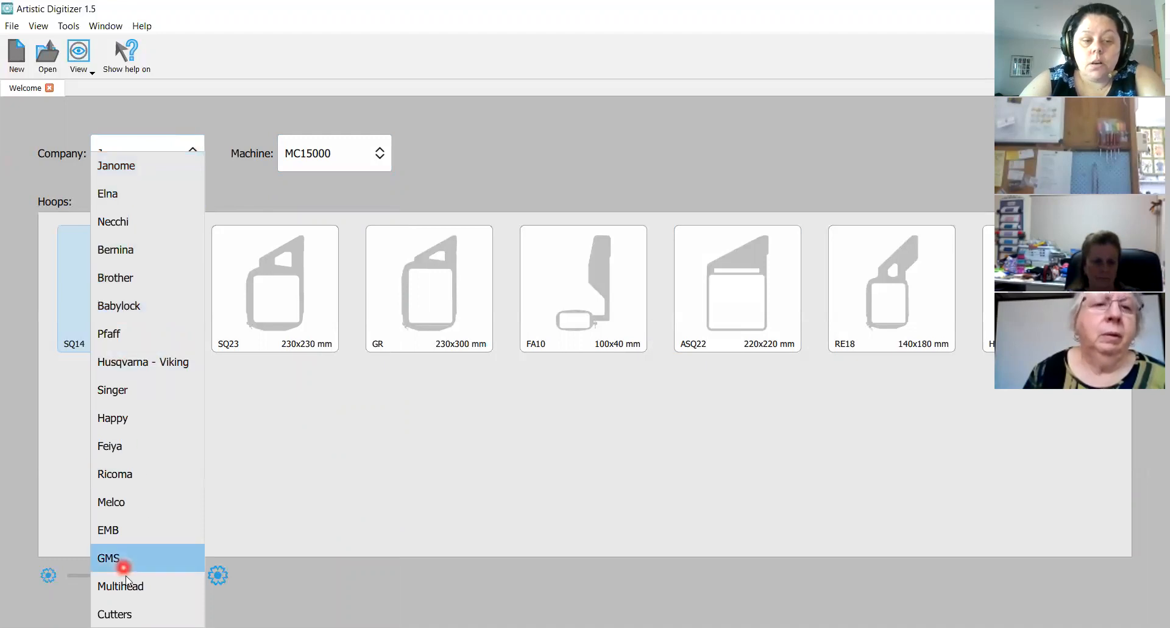
left_click(136, 612)
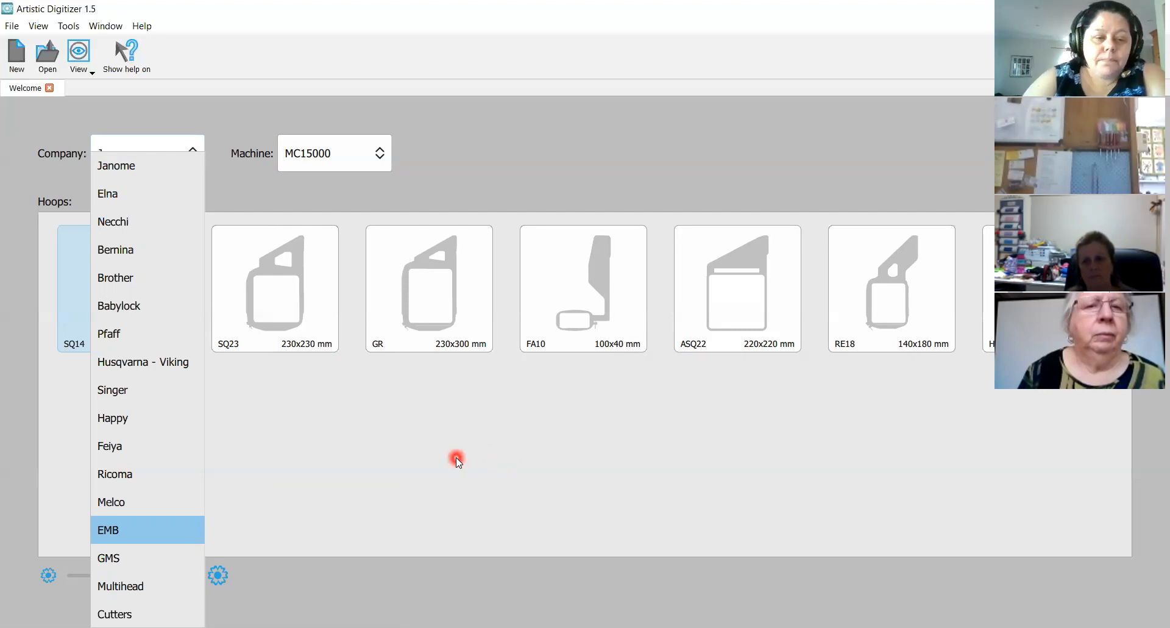
left_click(136, 166)
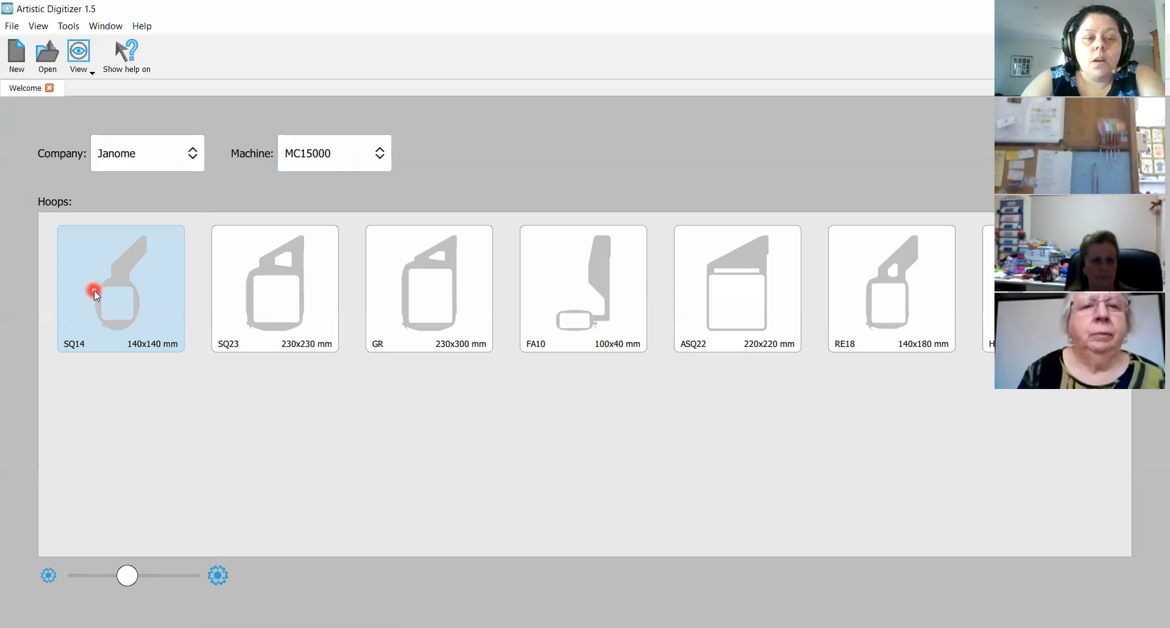
left_click(134, 316)
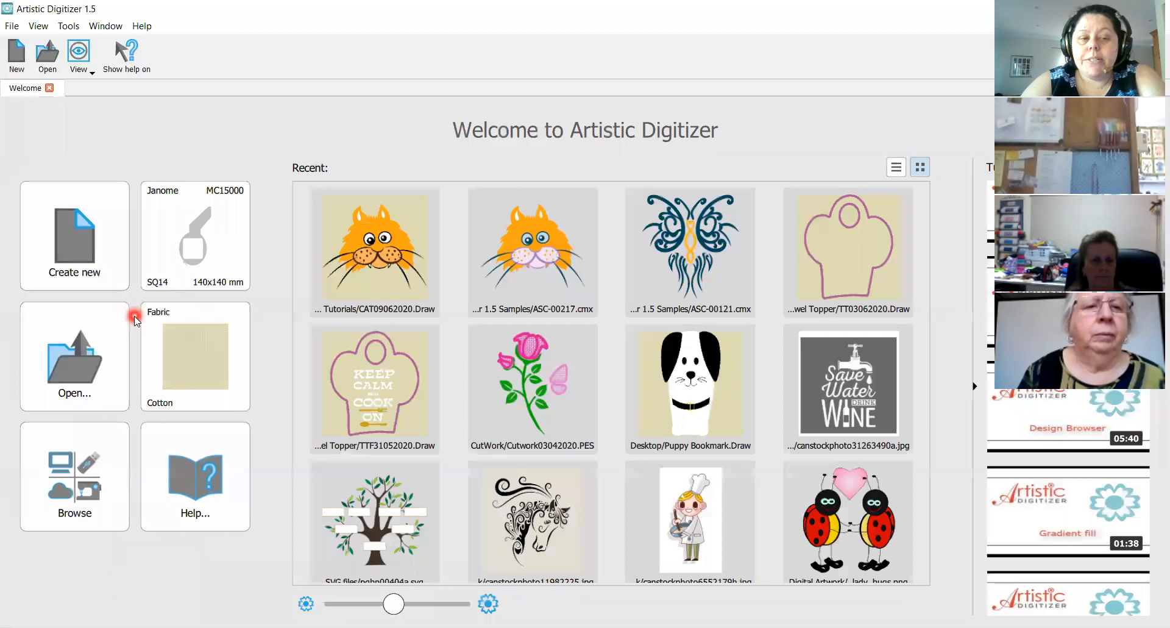
- Review the fabric selection, its embroidery categories and color picker, keeping the Normal category with Cotton, and confirm
left_click(190, 366)
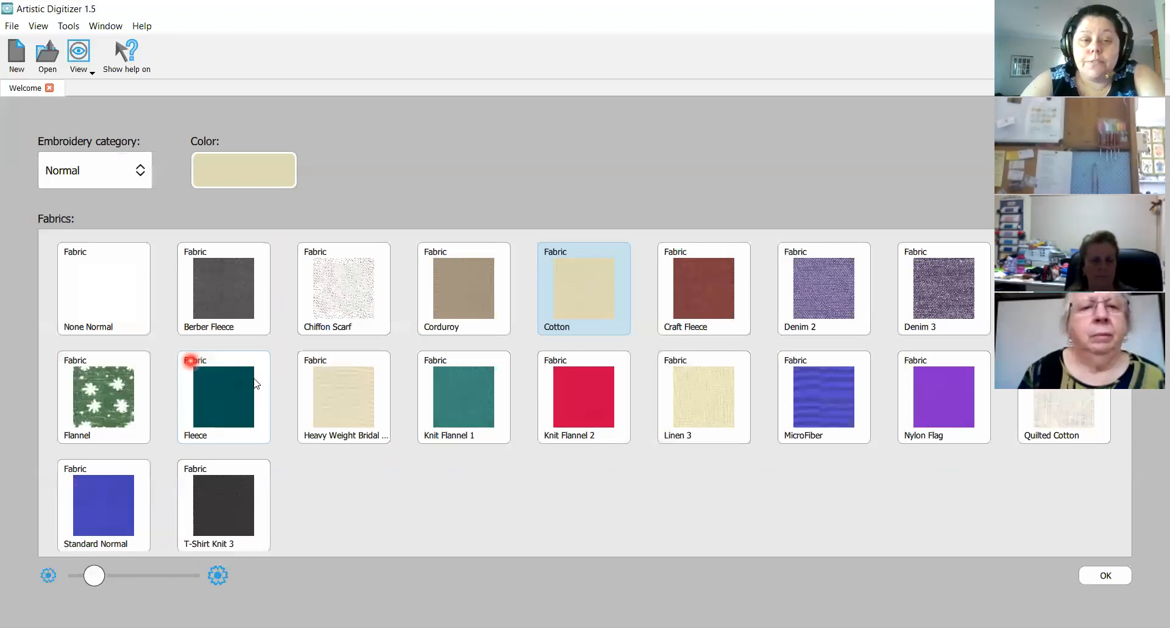
left_click(102, 176)
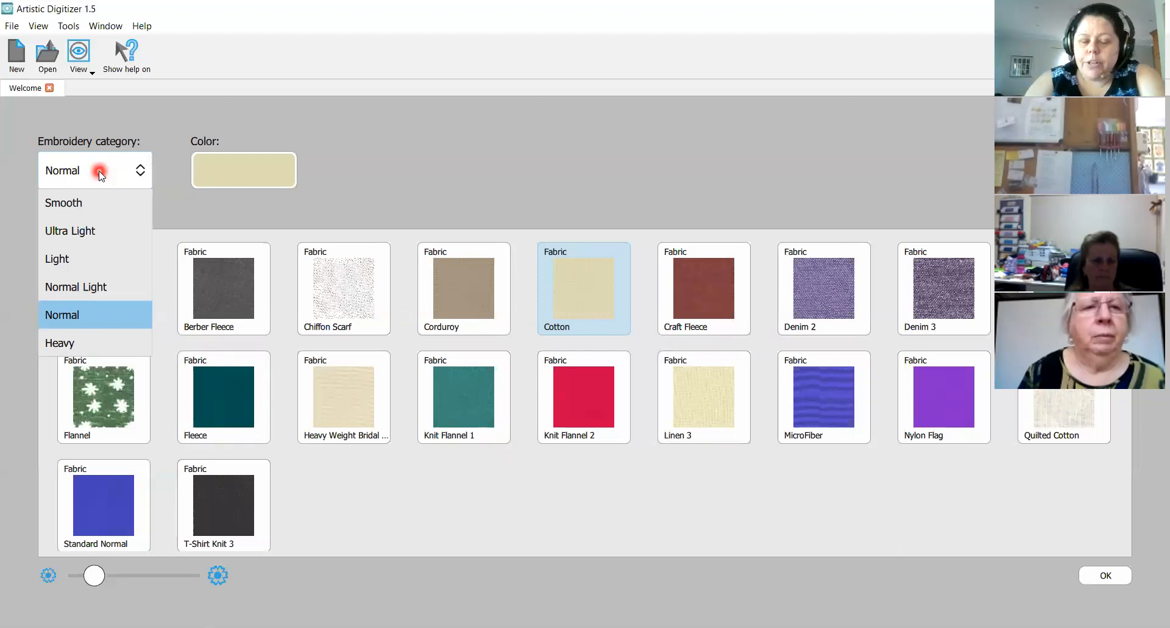
left_click(70, 316)
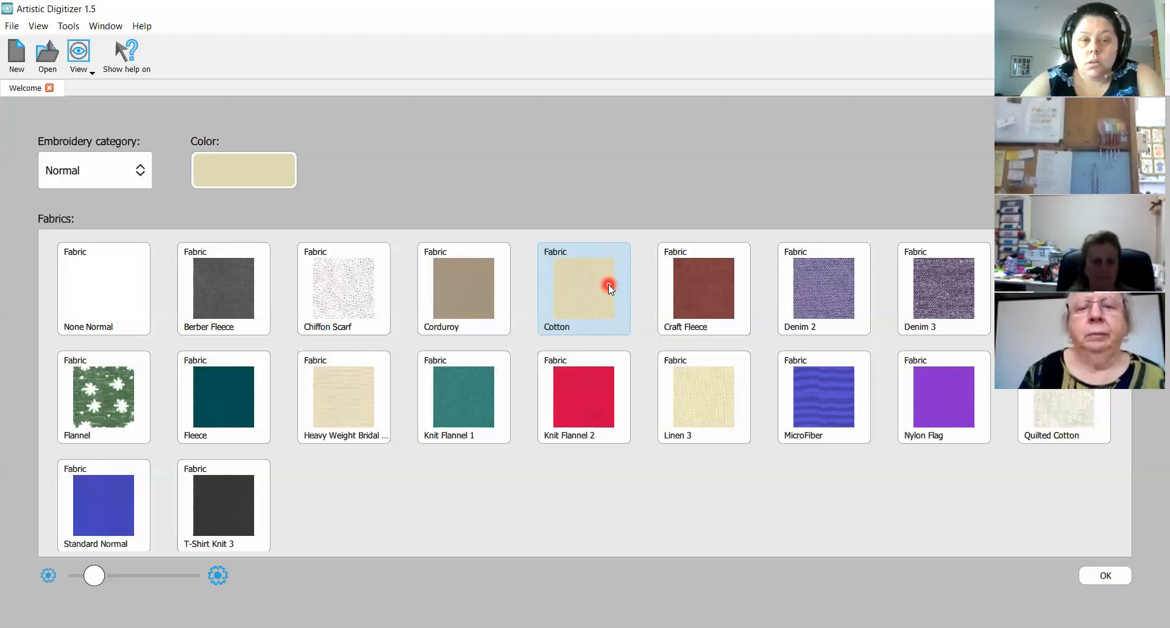
left_click(237, 171)
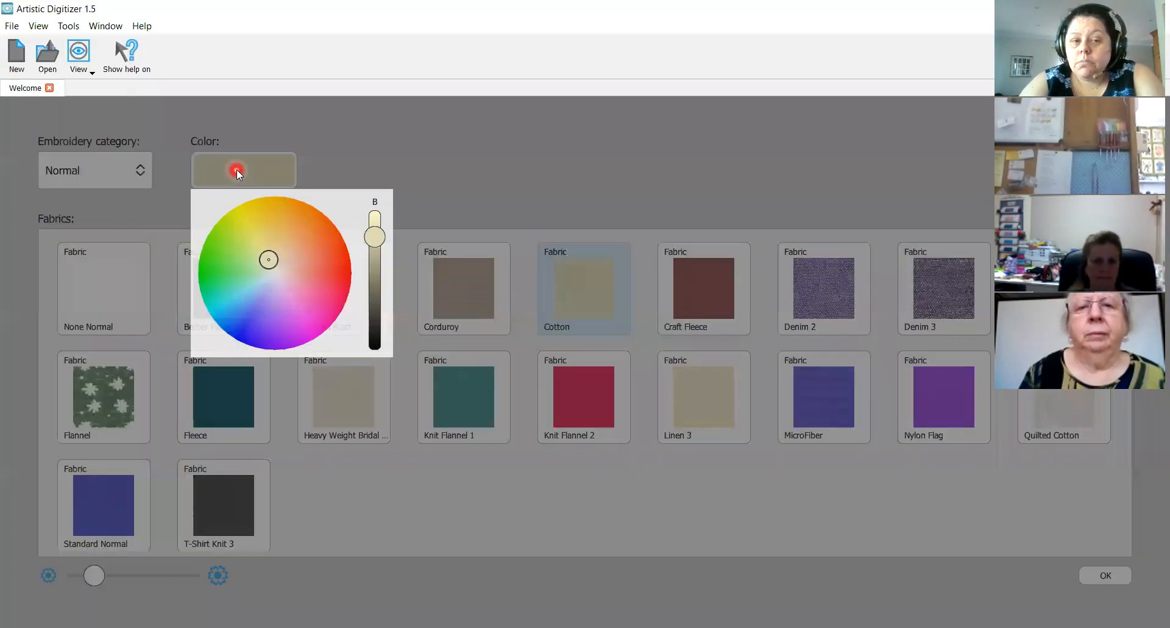
left_click(819, 523)
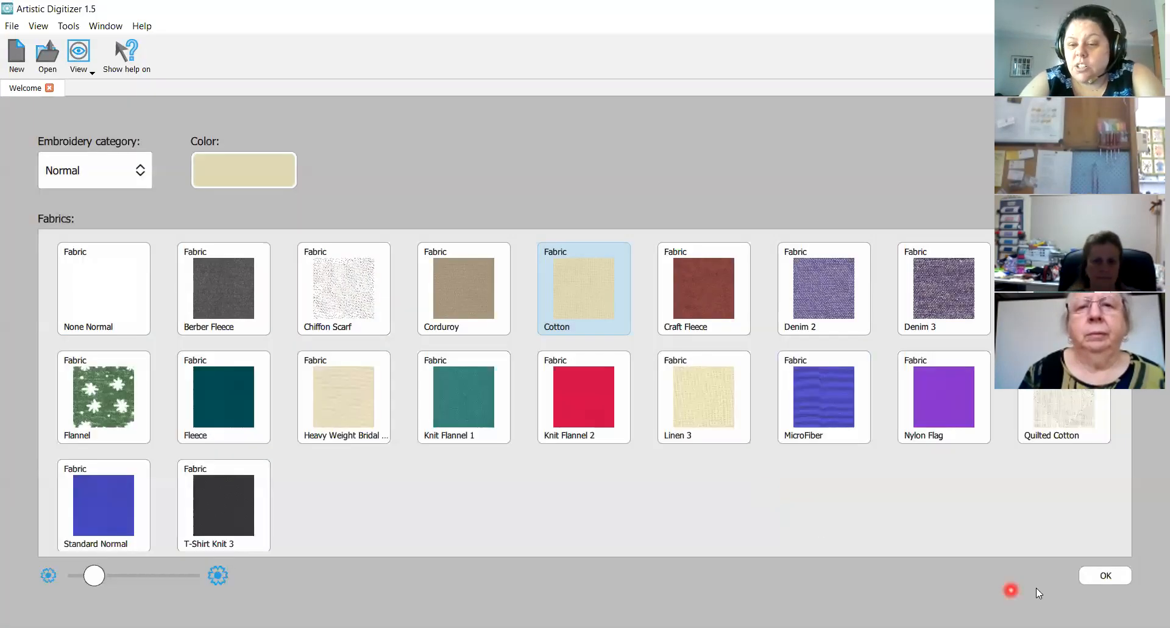
left_click(1123, 575)
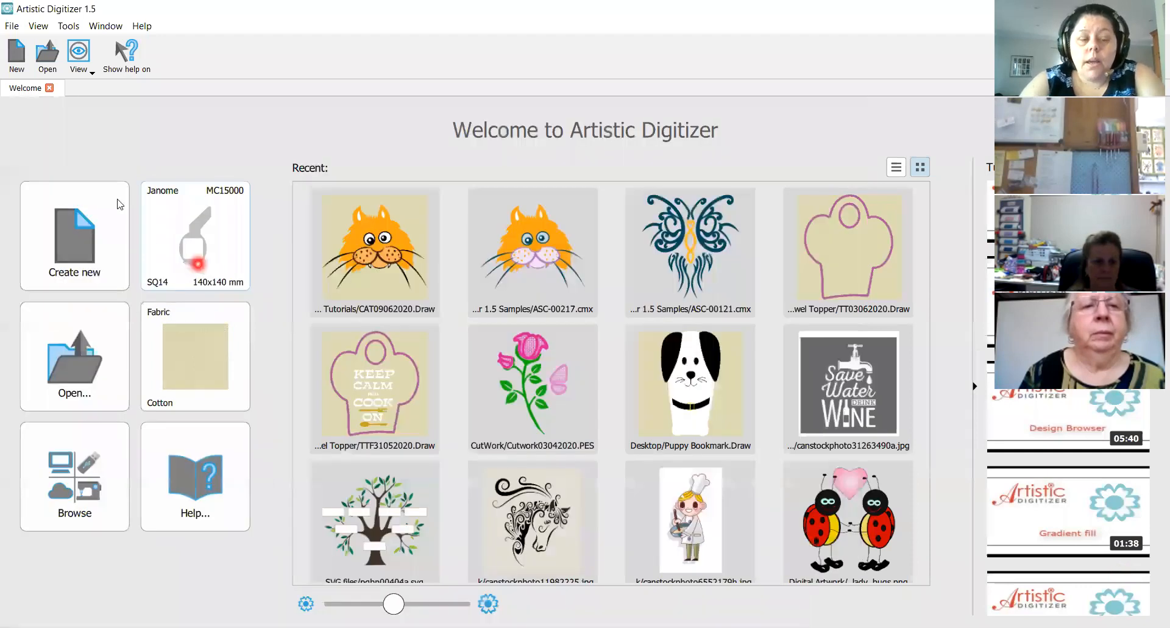
- Open the design browser from the welcome screen
left_click(74, 243)
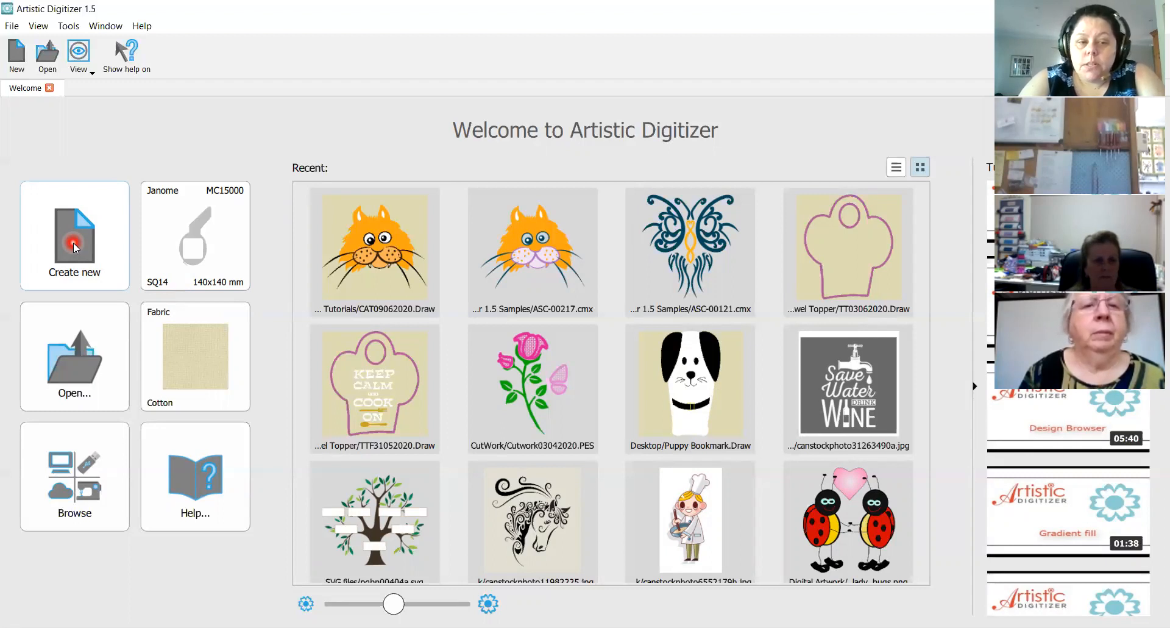
left_click(92, 491)
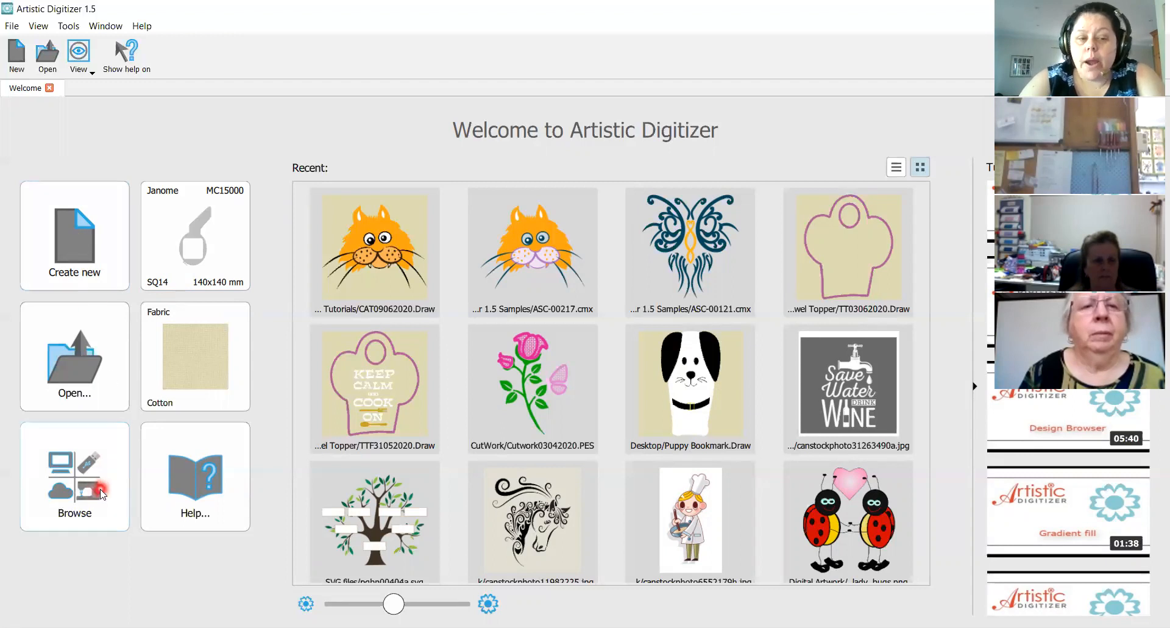
left_click(98, 491)
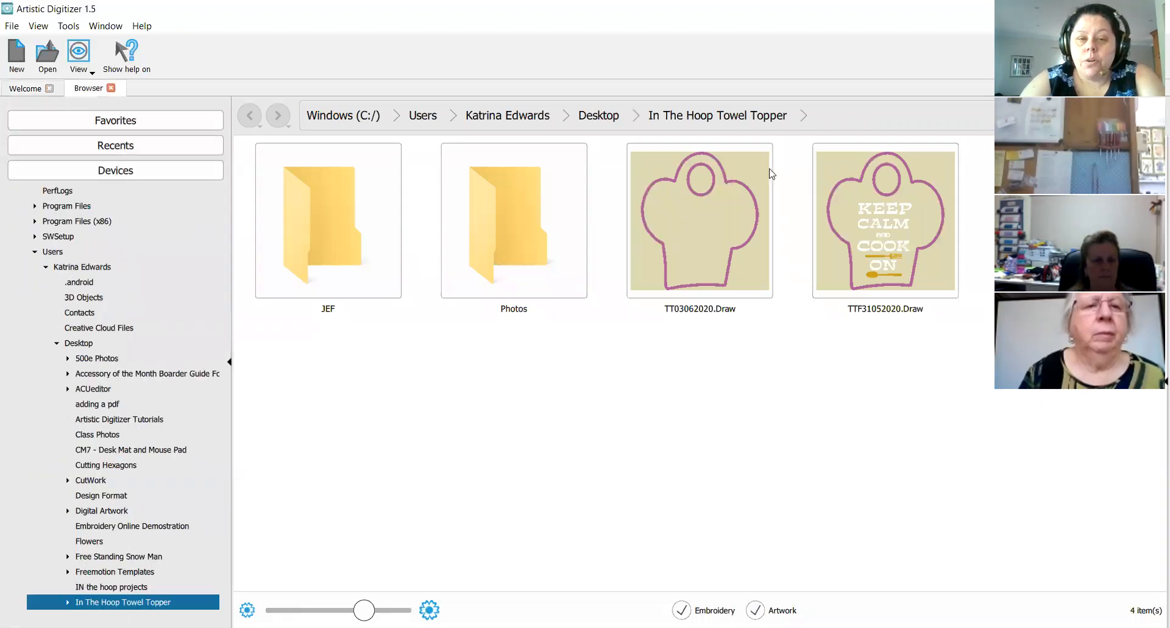
left_click(171, 509)
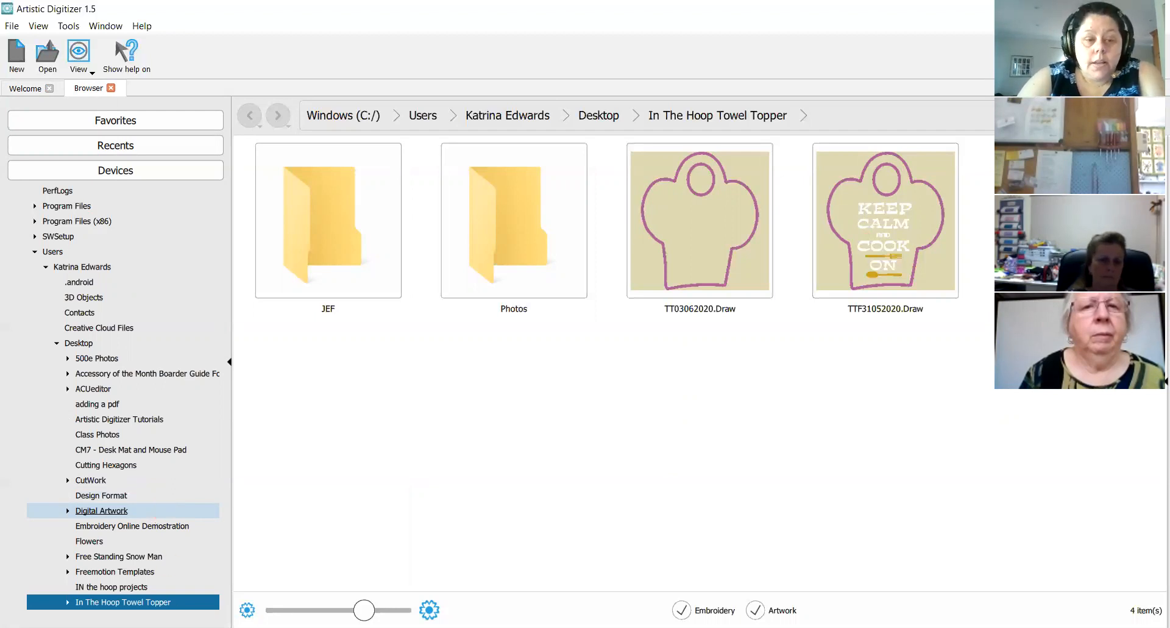
left_click(416, 466)
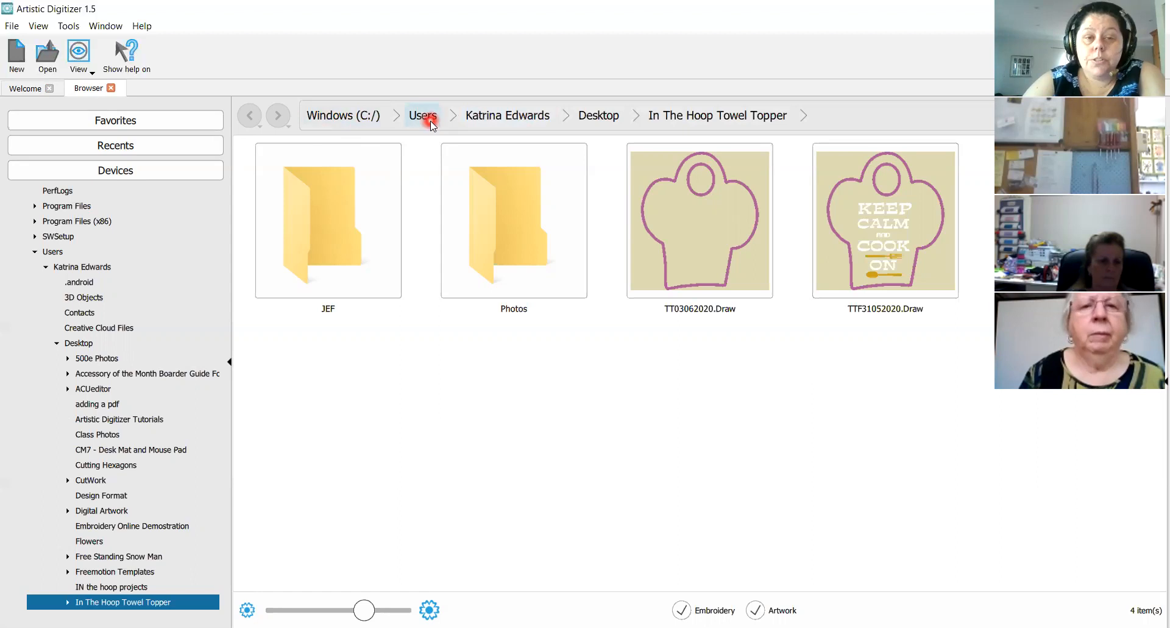
- Browse from the user's folder through Documents and Embroidery Designs to the Artistic Digitizer 1.5 Samples folder
left_click(522, 117)
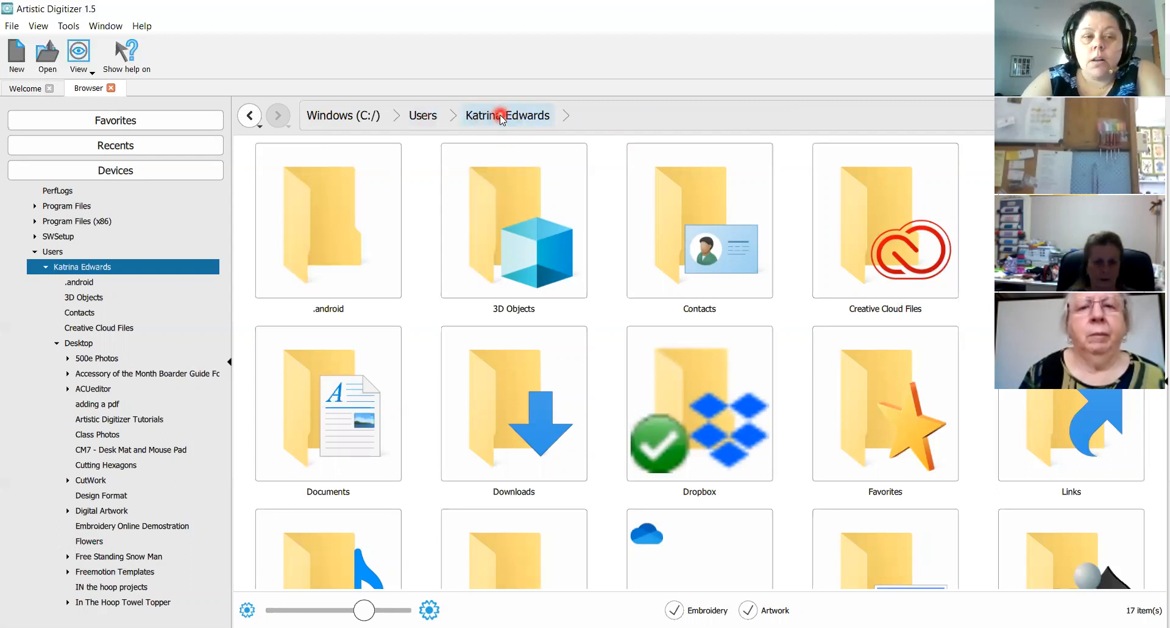
left_click(138, 262)
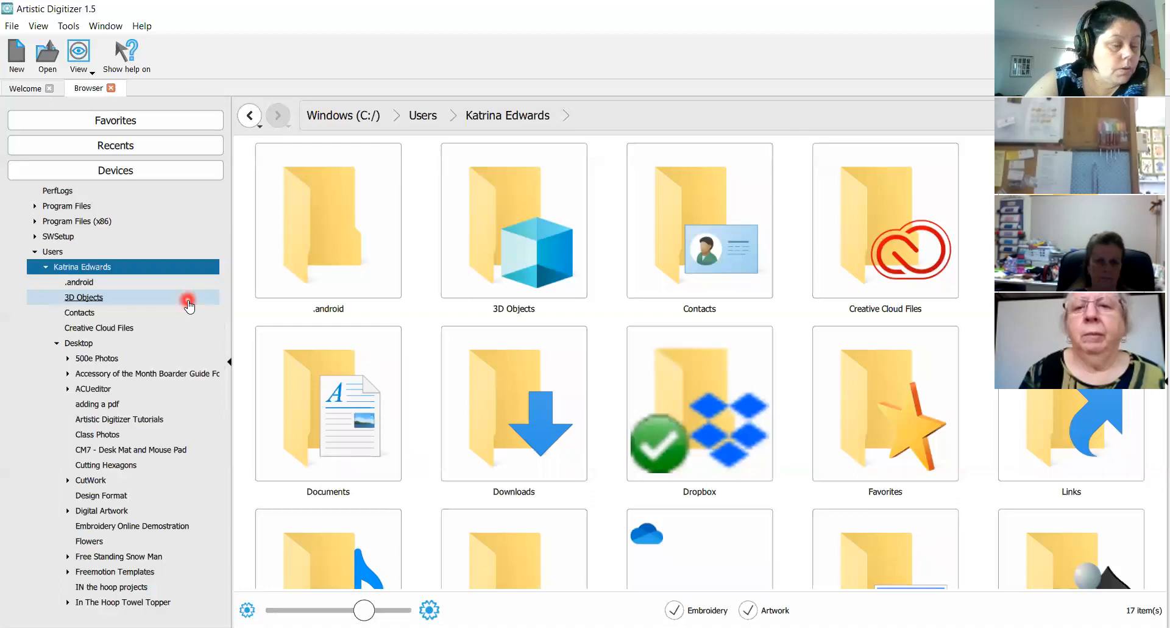
scroll(815, 407, "down", 1)
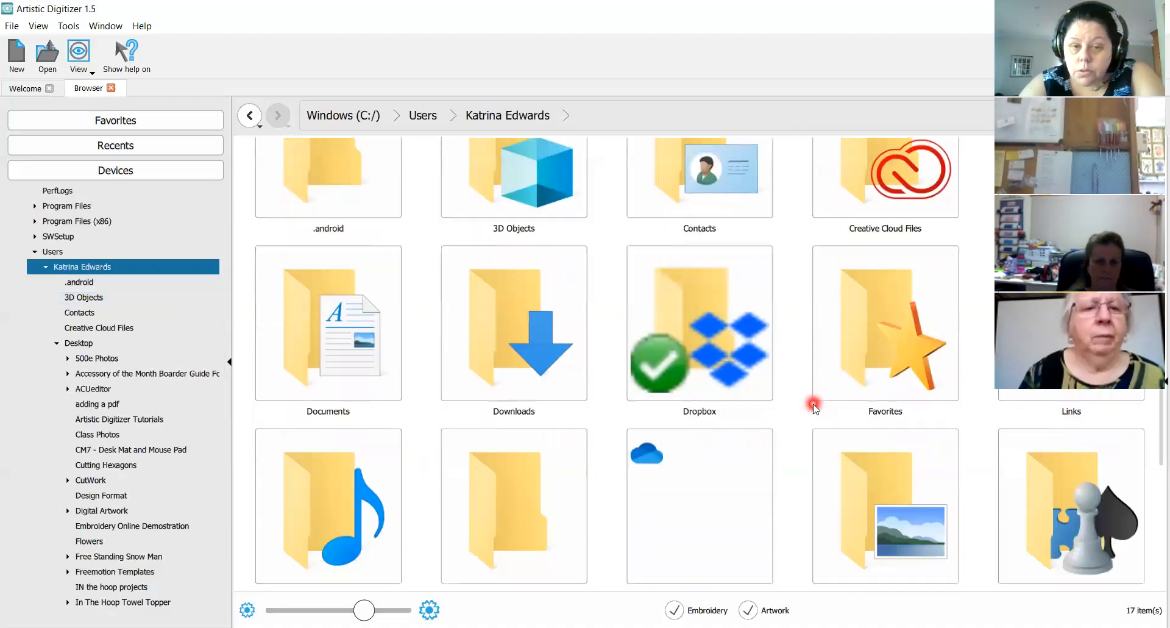
left_click(332, 318)
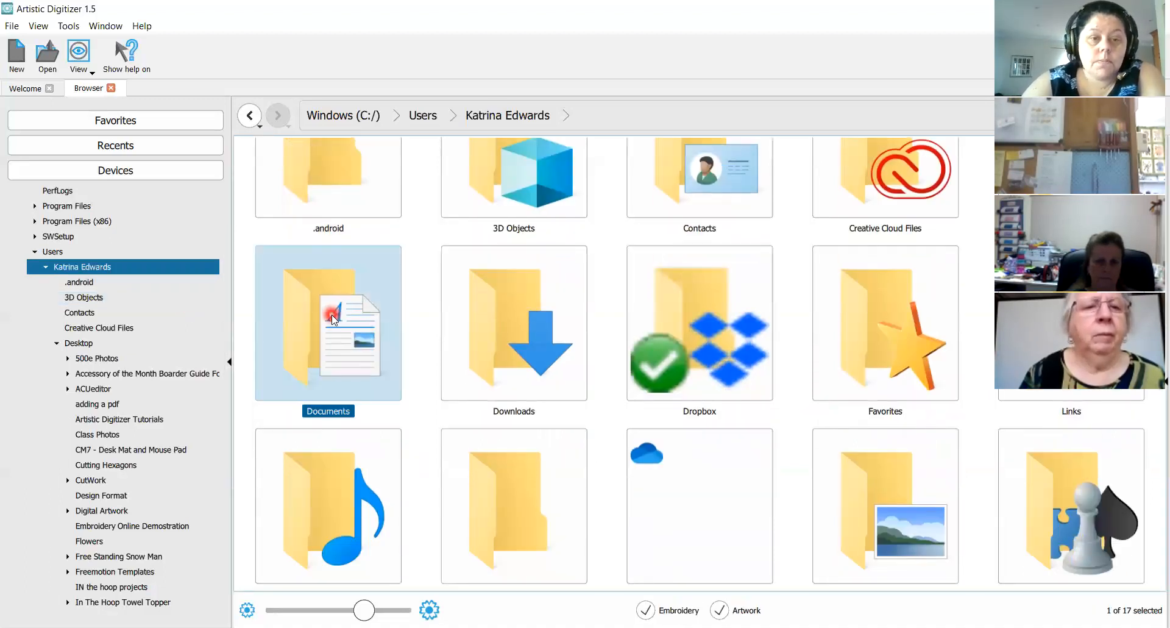
double_click(332, 318)
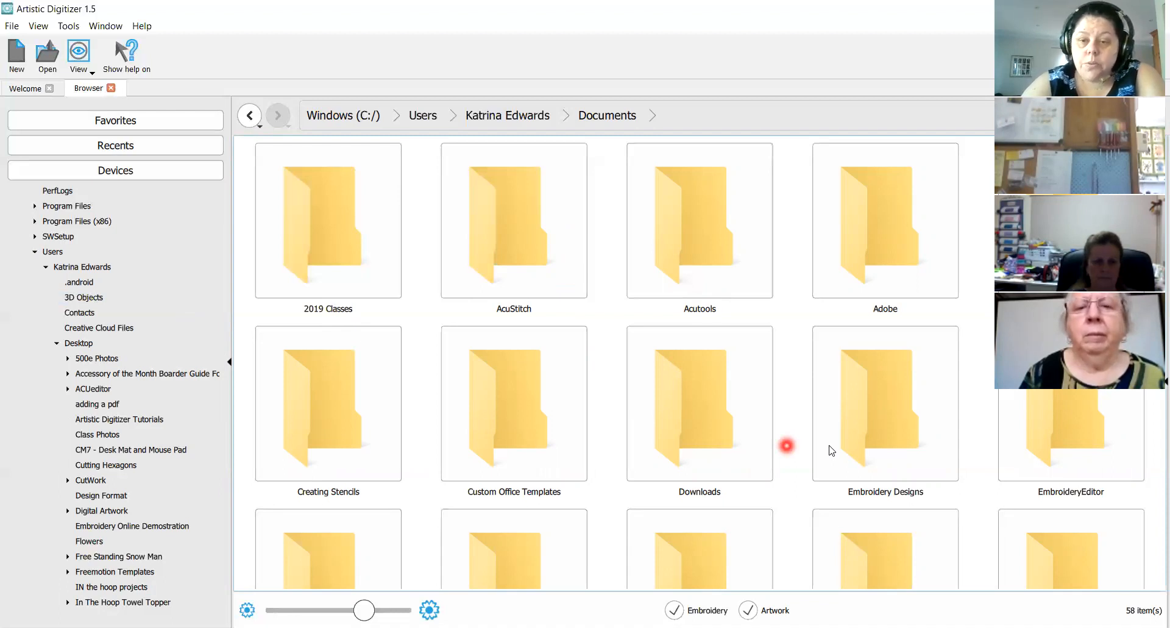
double_click(866, 408)
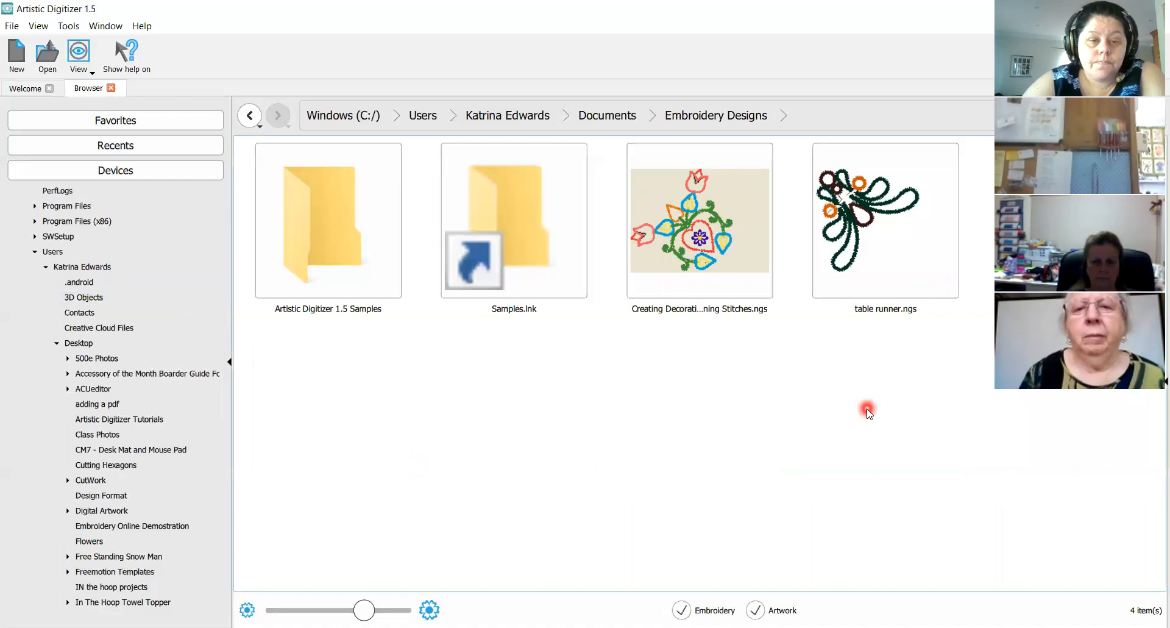
double_click(327, 227)
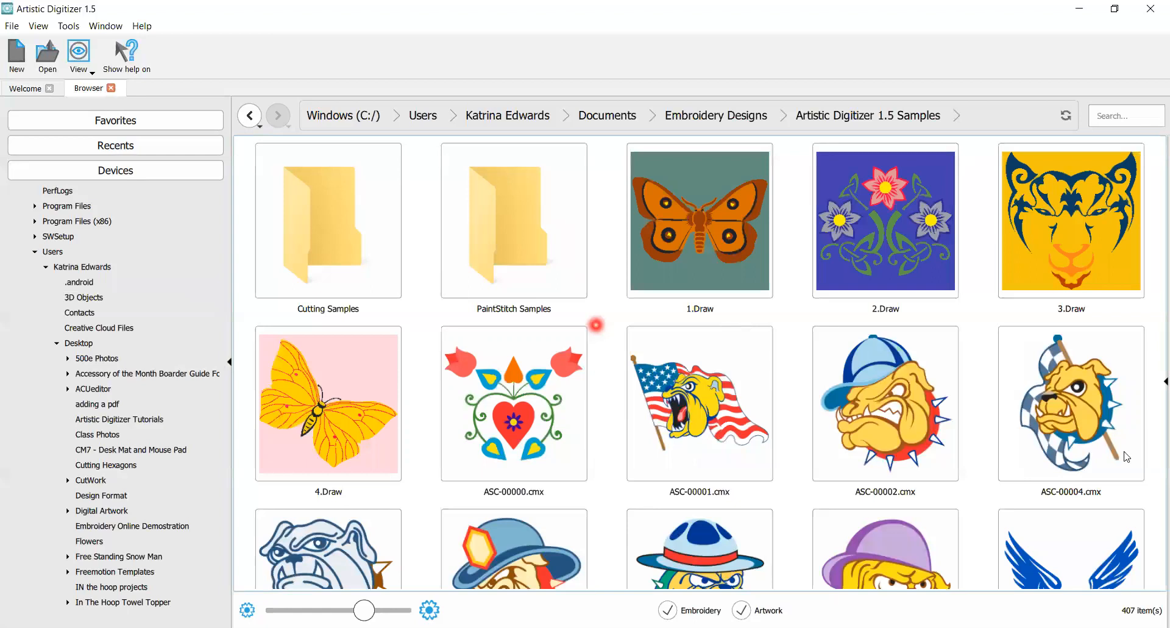
- Look through the design thumbnails in the Artistic Digitizer 1.5 Samples folder
scroll(680, 438, "down", 5)
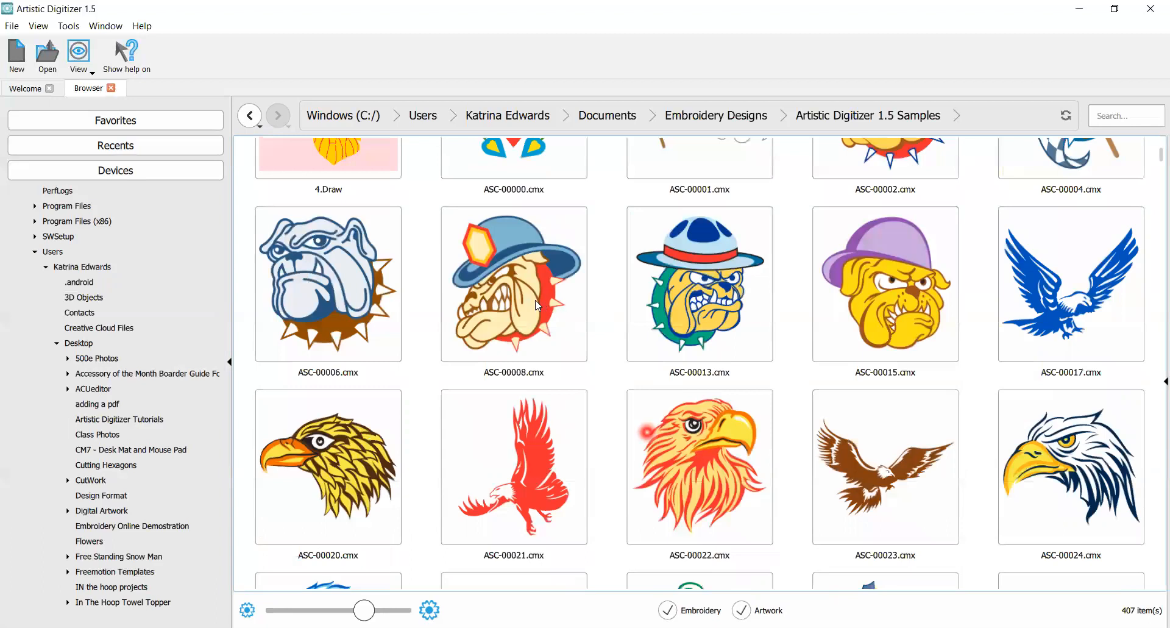
scroll(538, 305, "down", 1)
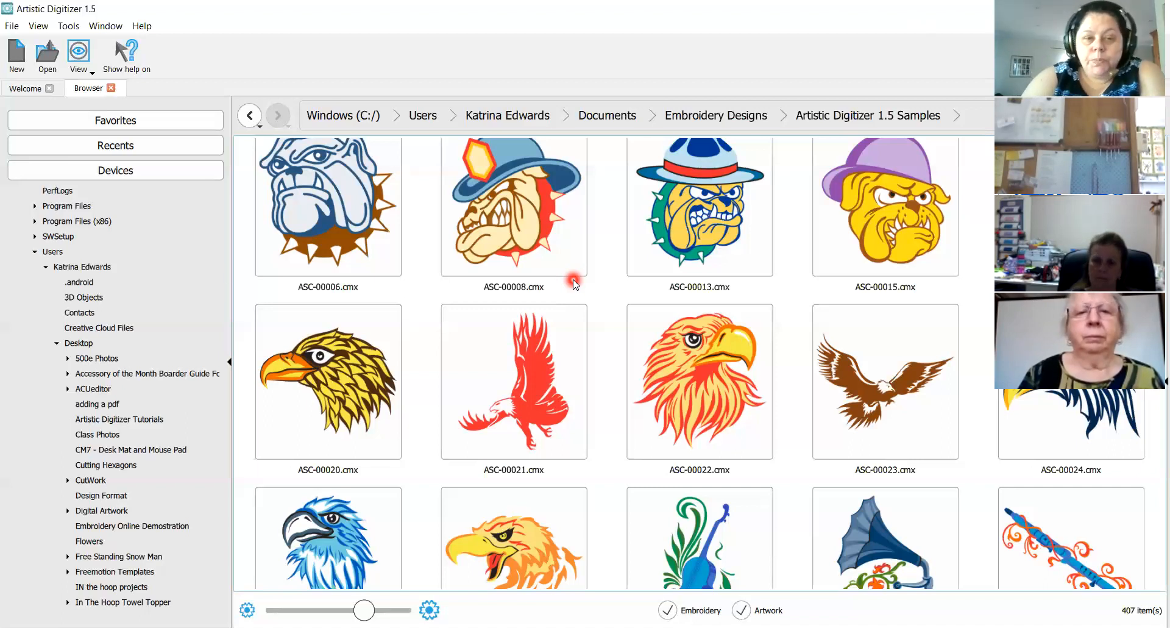
scroll(583, 282, "up", 1)
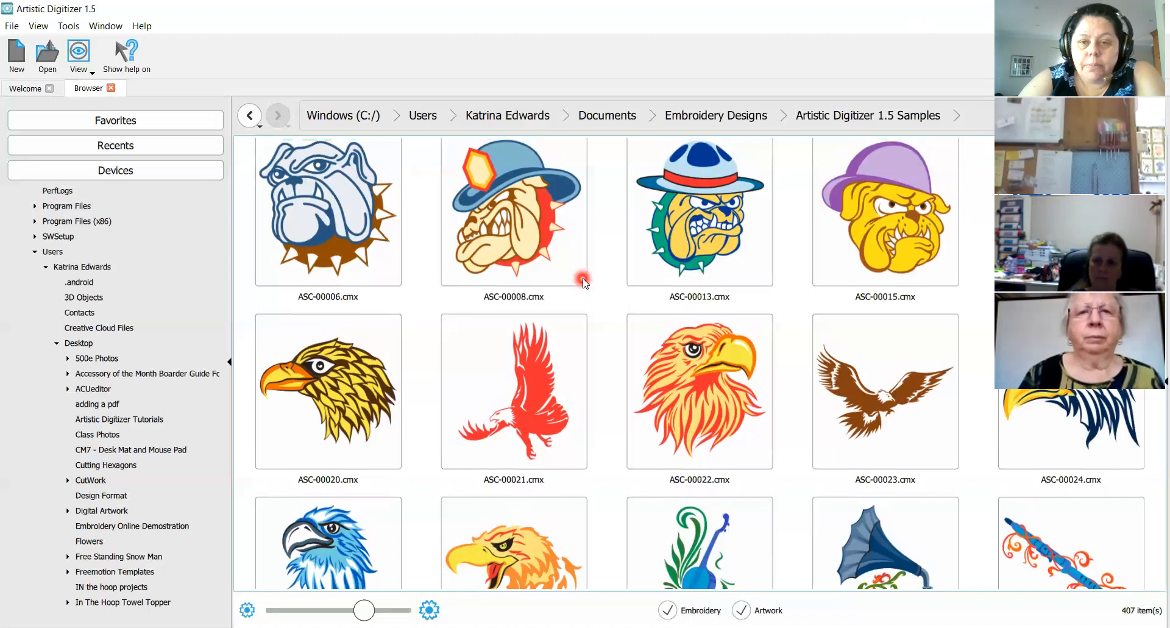
scroll(583, 282, "up", 1)
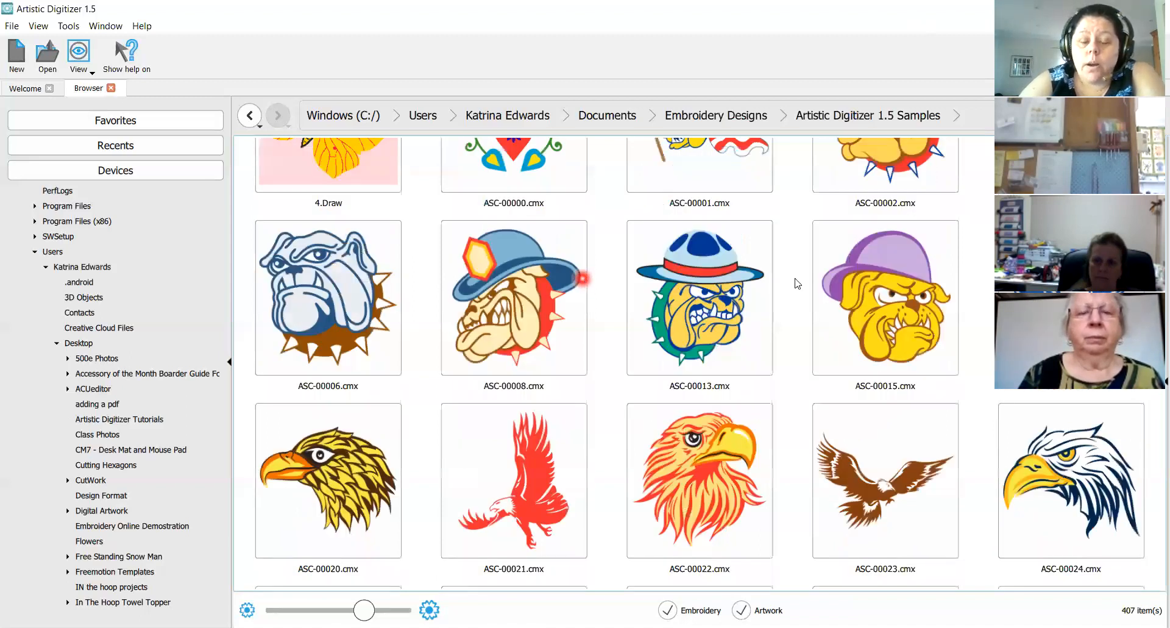
scroll(796, 283, "down", 4)
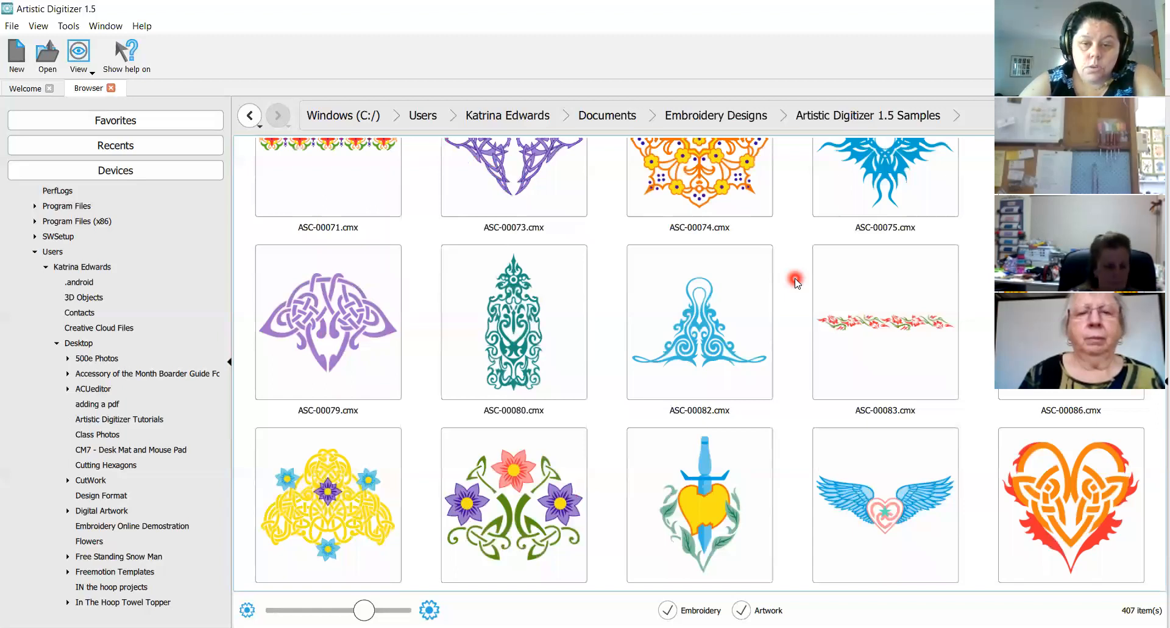
- Find the orange cat face design ASC-00217.cmx among the sample thumbnails and open it
scroll(795, 282, "down", 10)
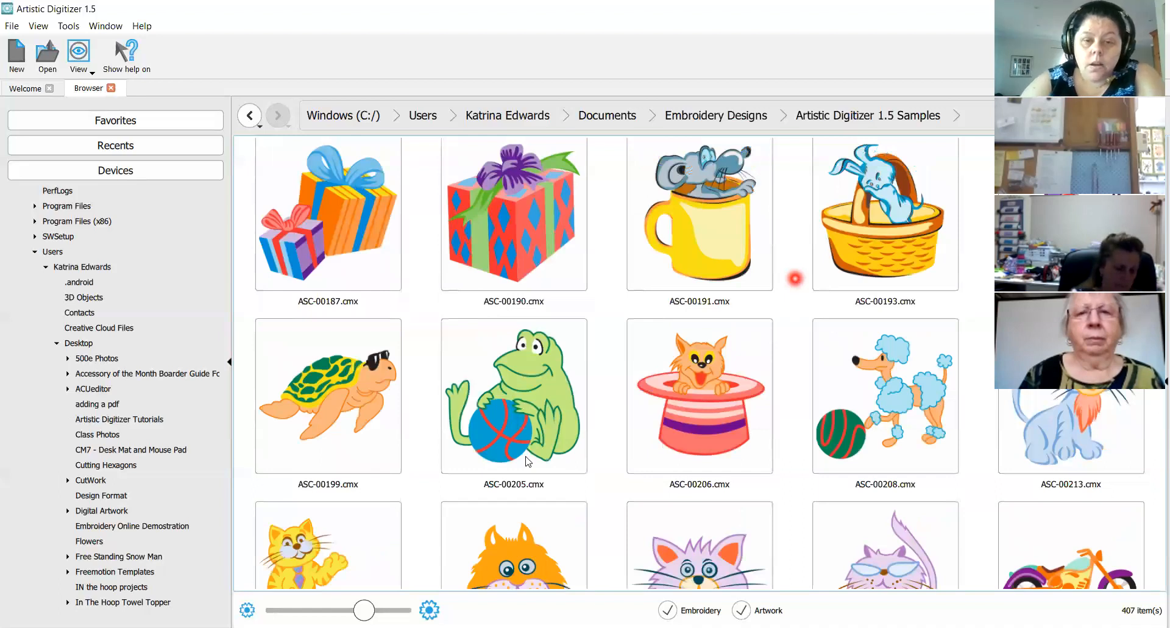
scroll(525, 456, "down", 3)
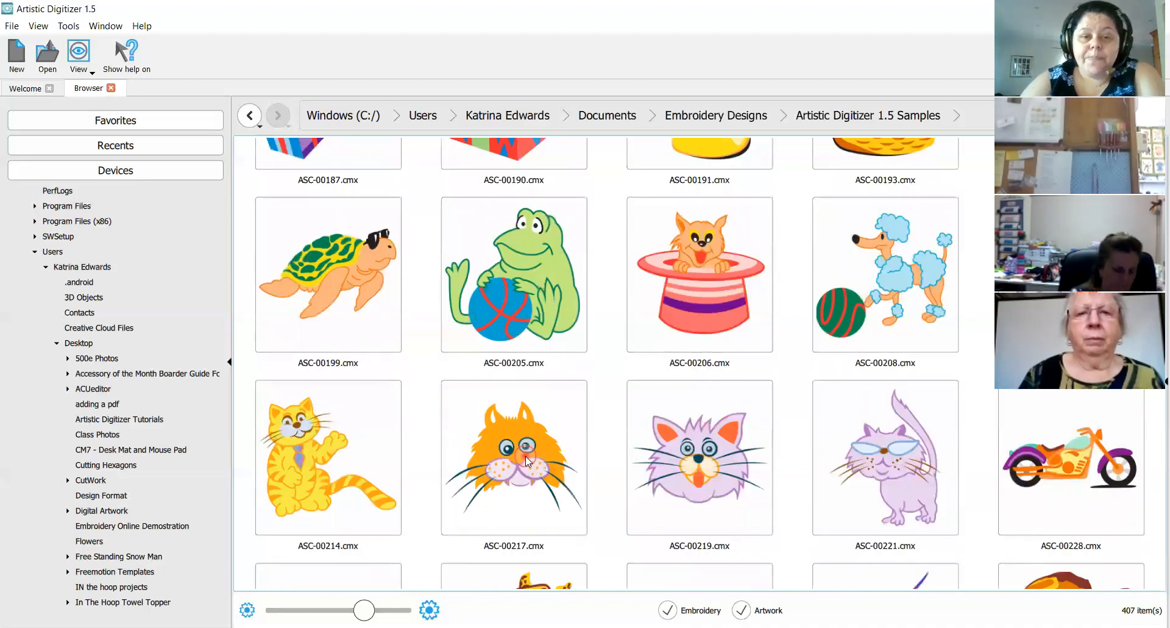
double_click(525, 455)
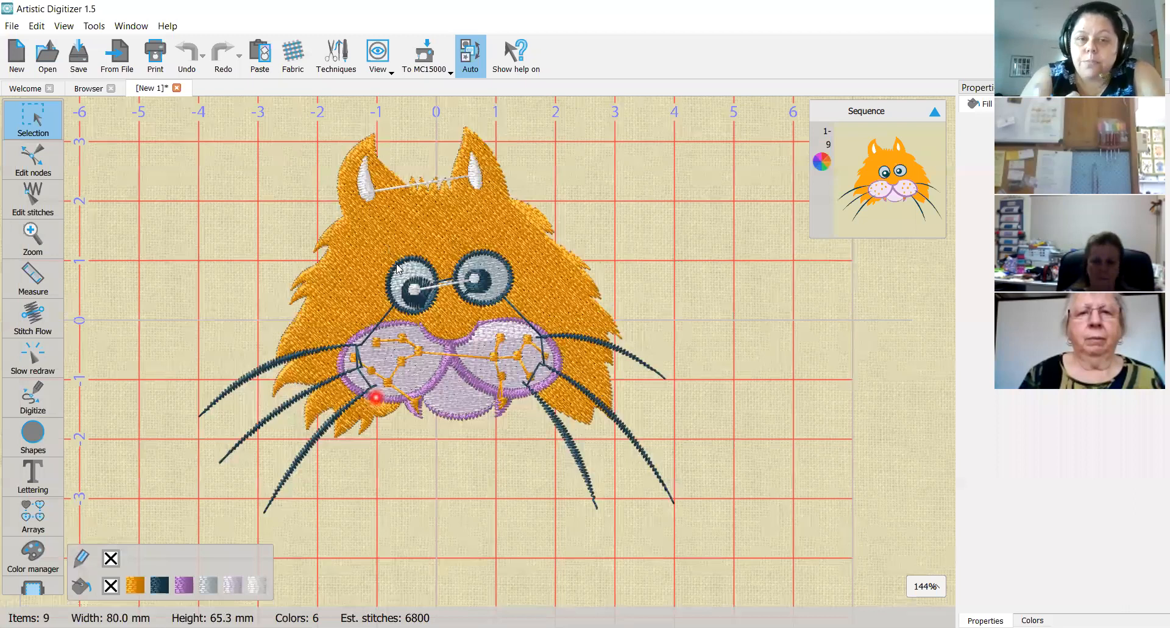
- Examine the cat face's stitch detail up close and the whole design against the hoop area's grid
scroll(397, 268, "up", 1)
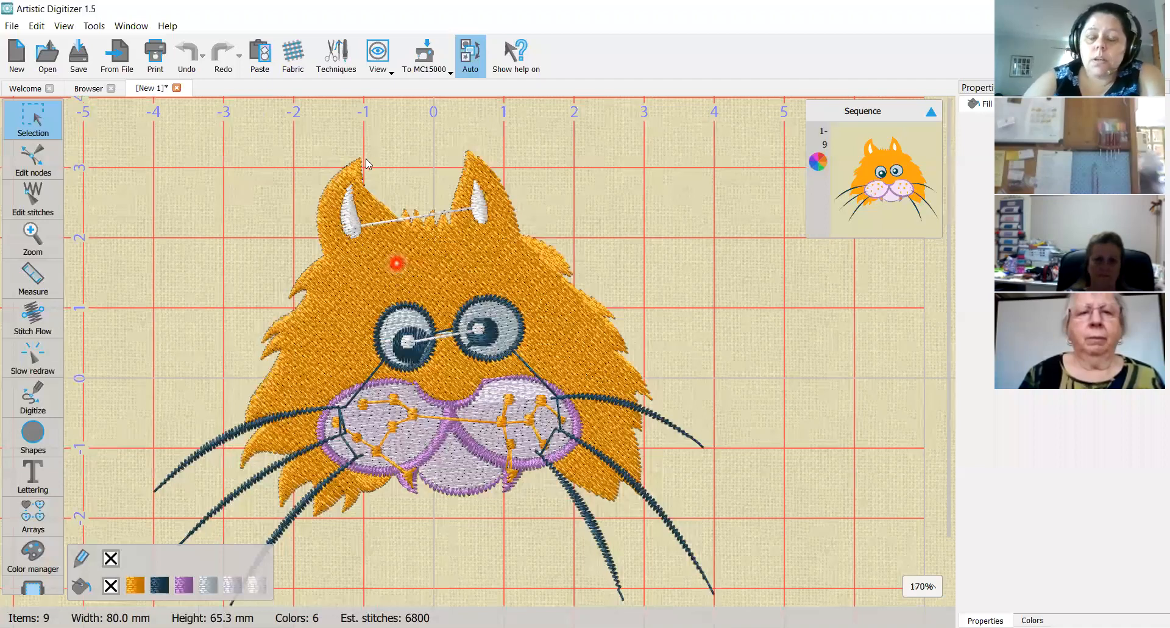
left_click(720, 266)
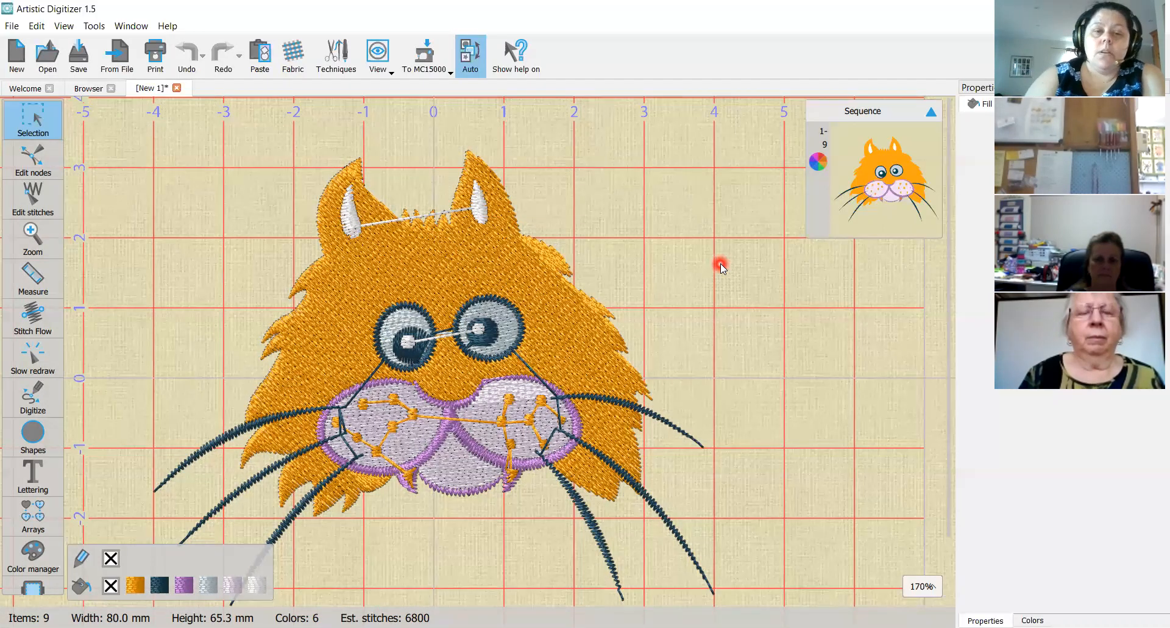
scroll(457, 235, "up", 2)
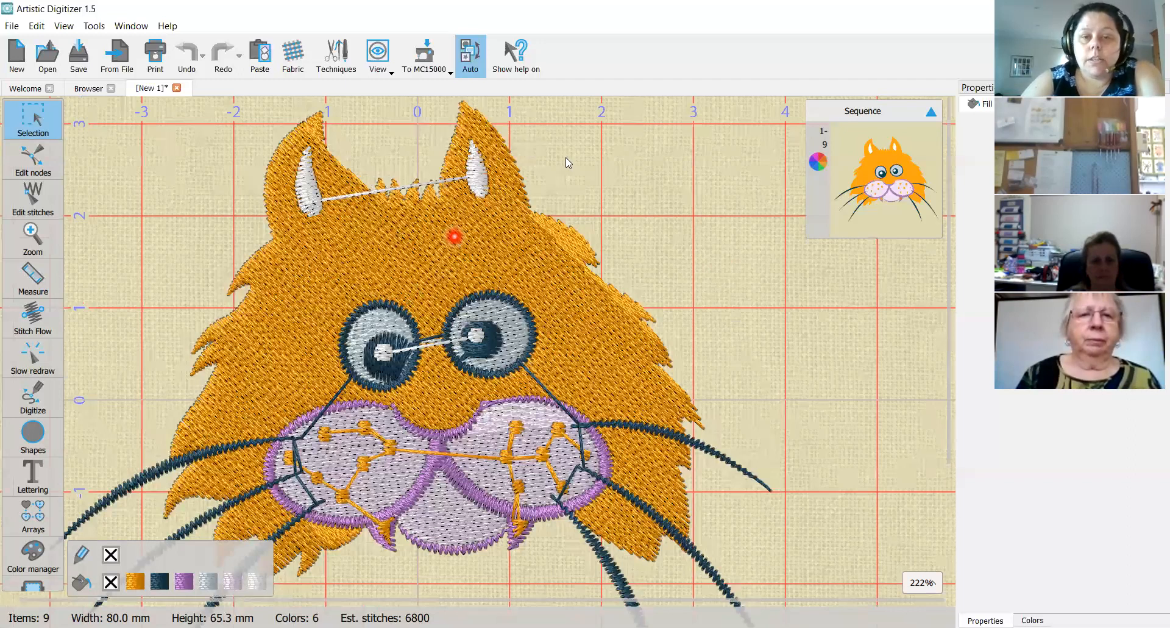
scroll(561, 161, "up", 2)
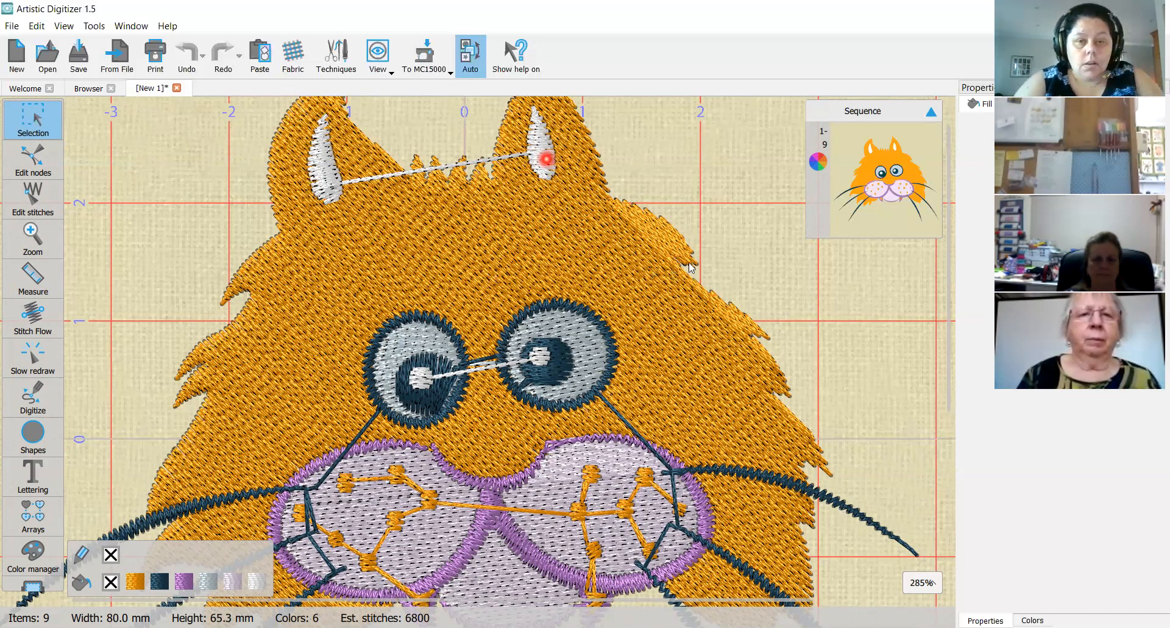
scroll(689, 262, "down", 5)
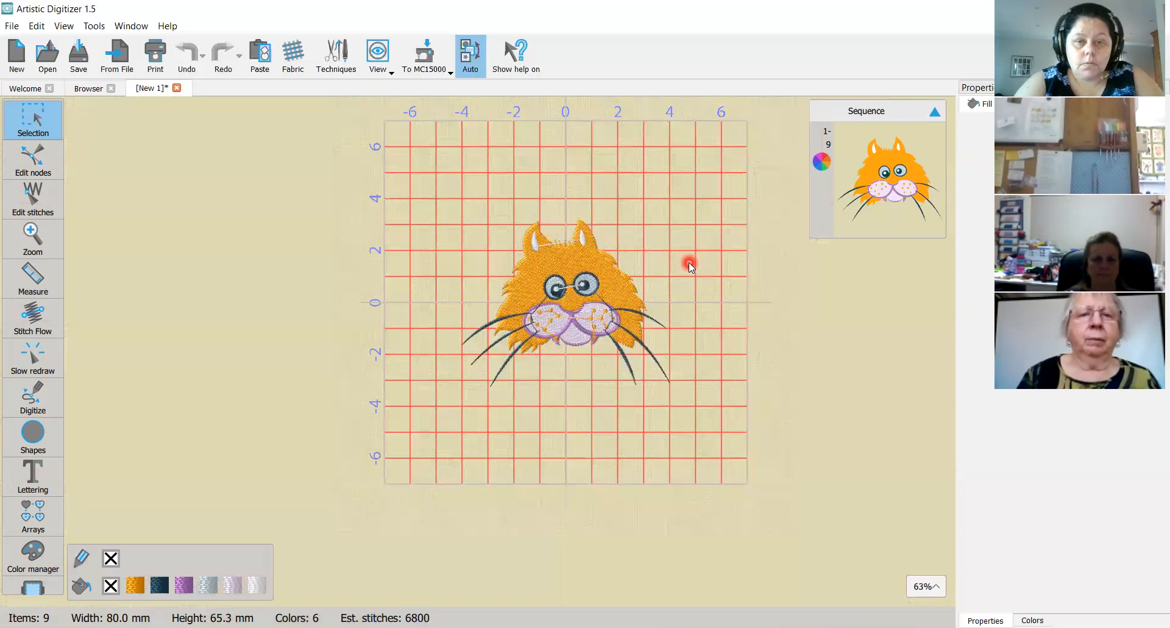
scroll(689, 262, "down", 1)
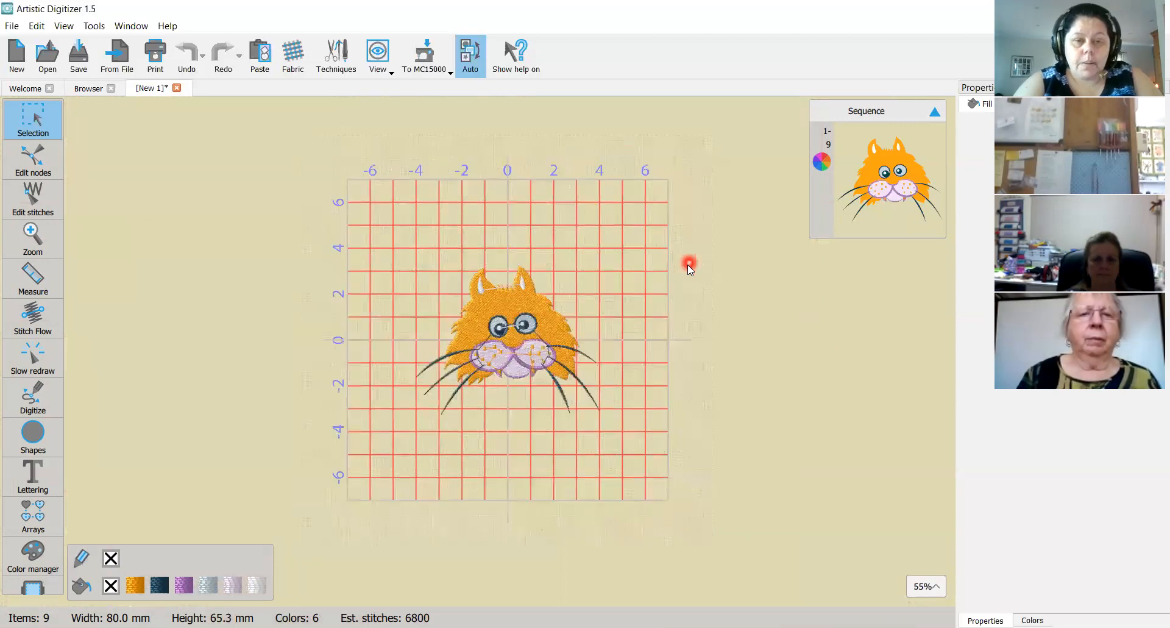
left_click(670, 173)
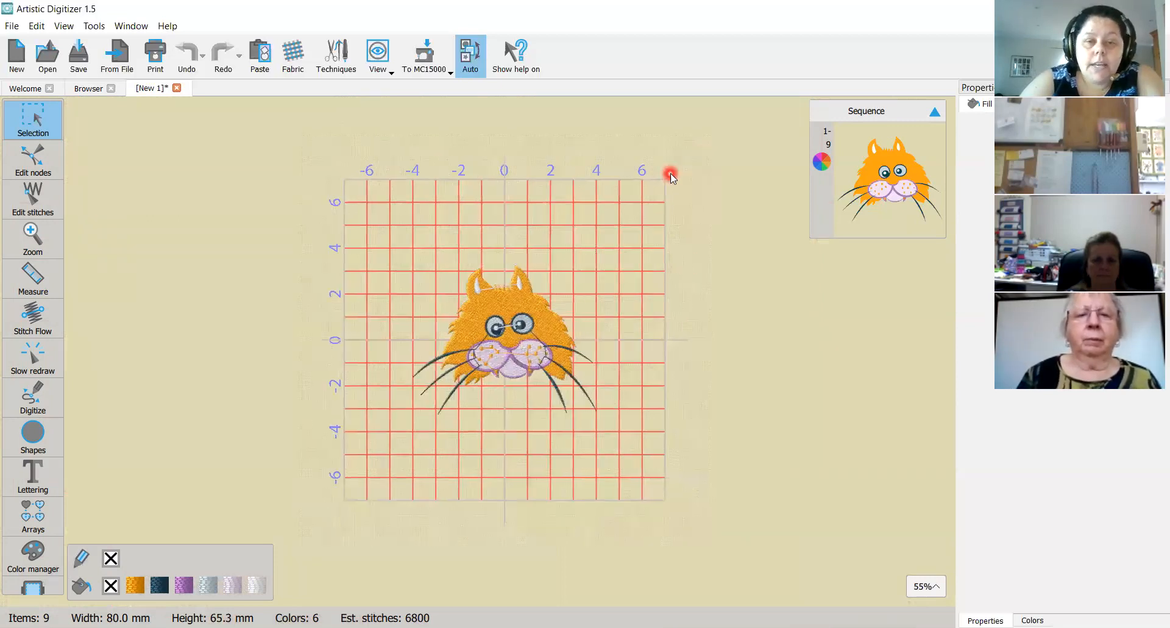
left_click(377, 209)
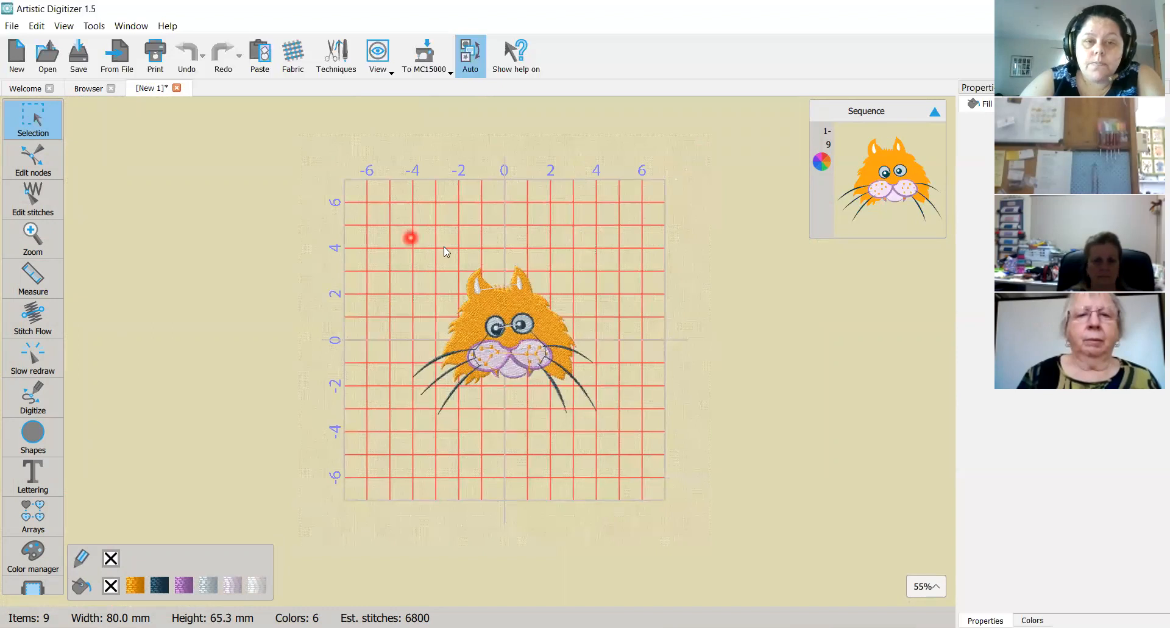
scroll(493, 215, "up", 1)
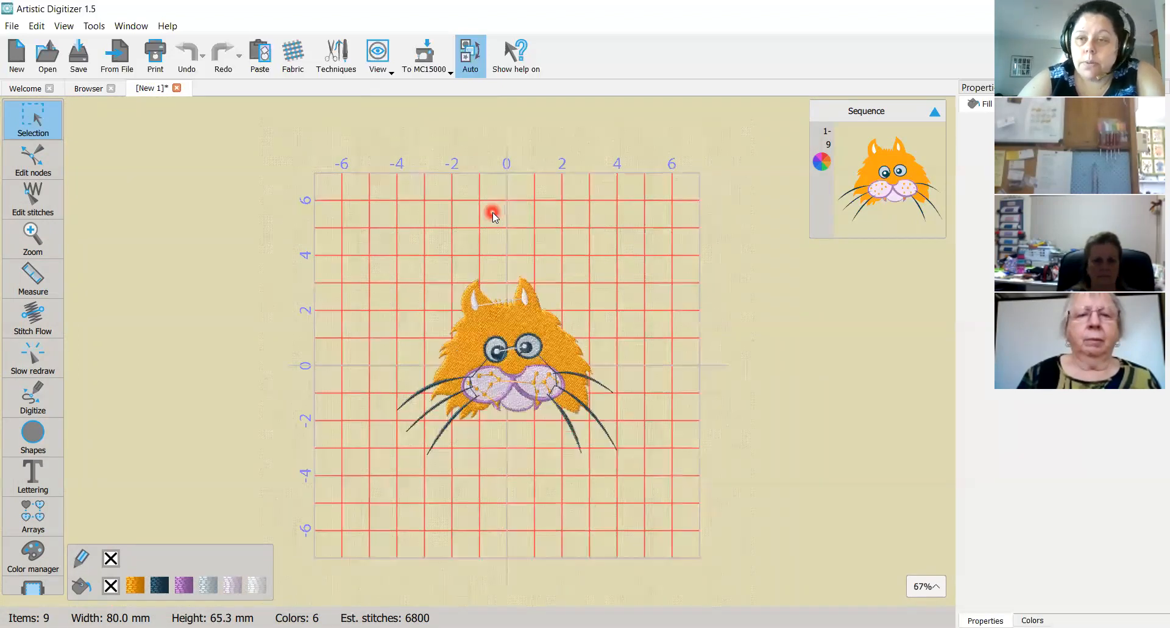
scroll(493, 216, "up", 1)
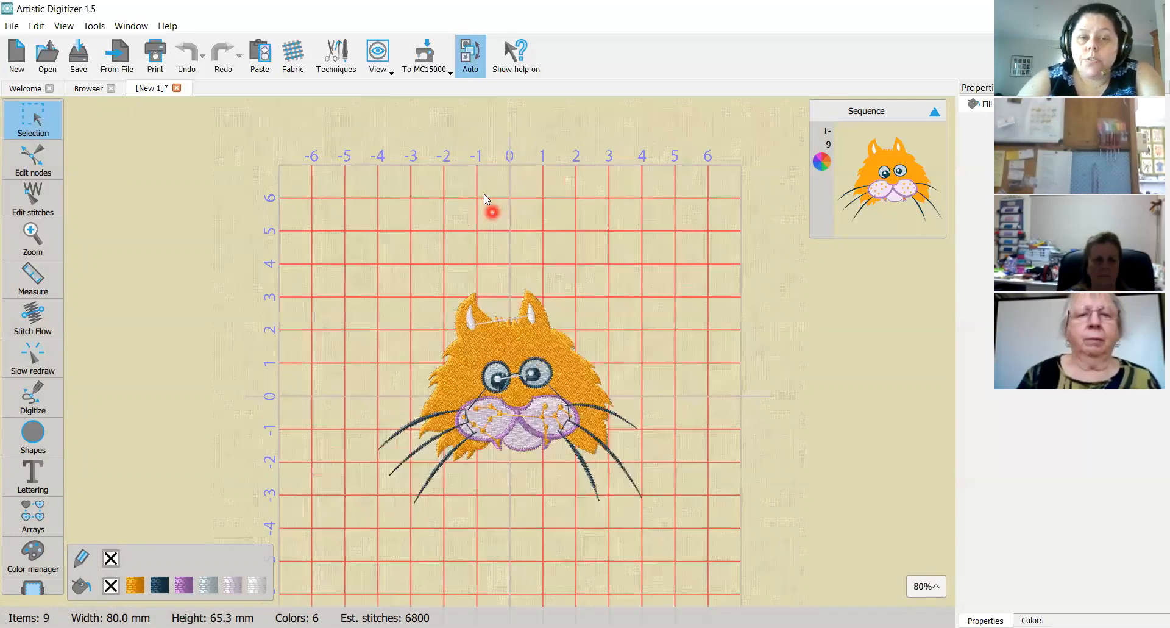
scroll(485, 195, "up", 4)
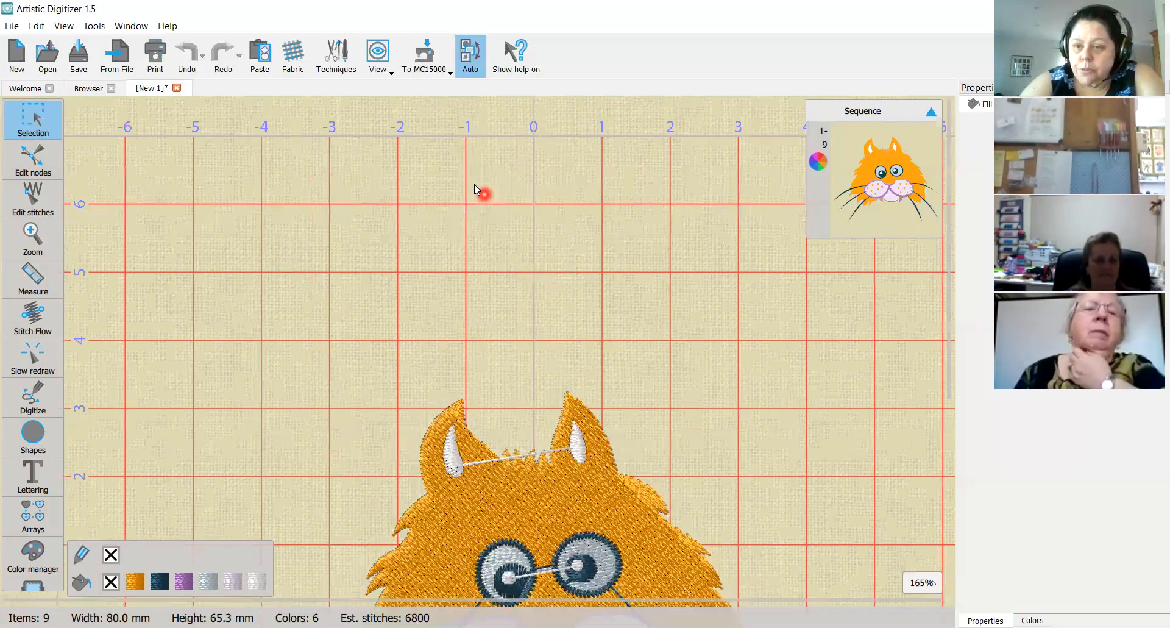
scroll(474, 184, "down", 2)
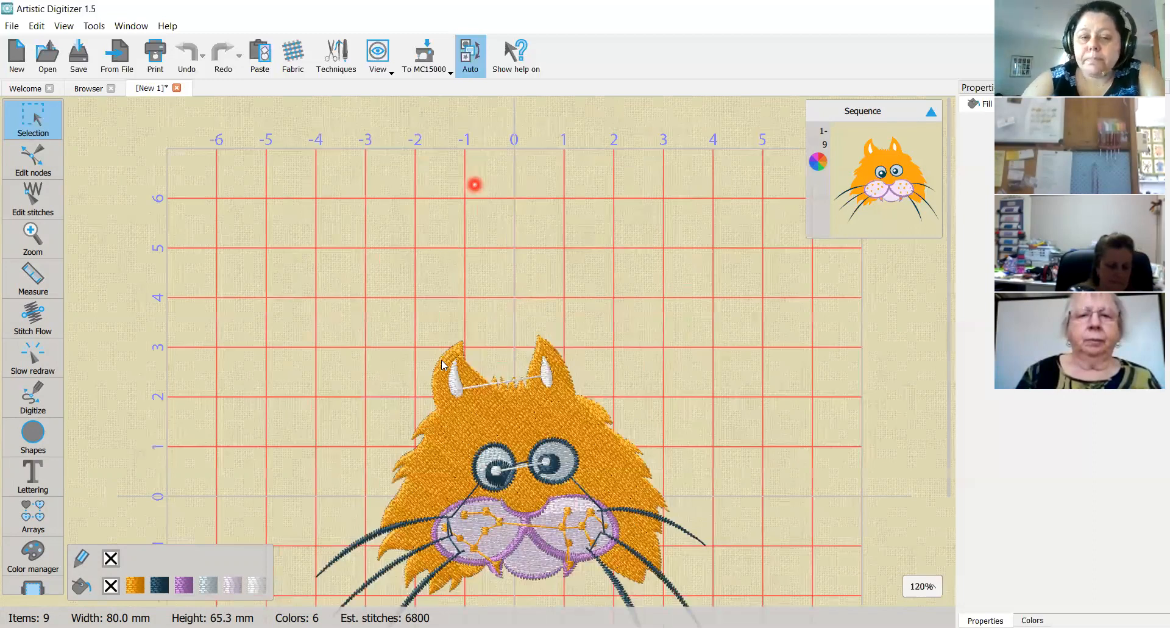
- Display the SQ14 hoop around the cat face design
scroll(457, 364, "down", 1)
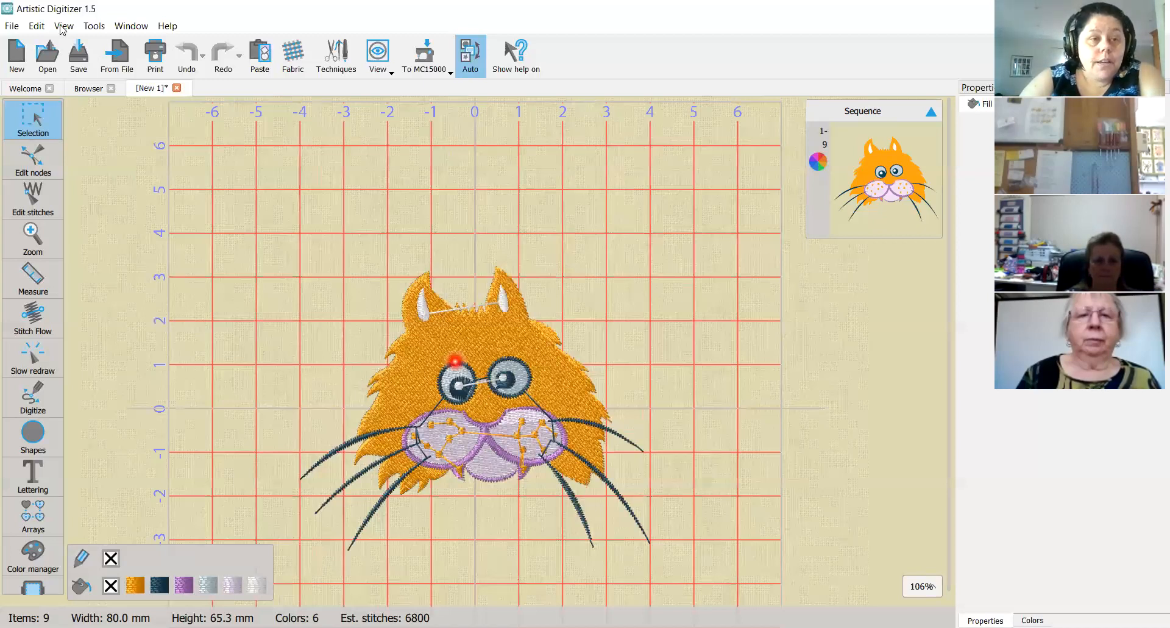
left_click(108, 140)
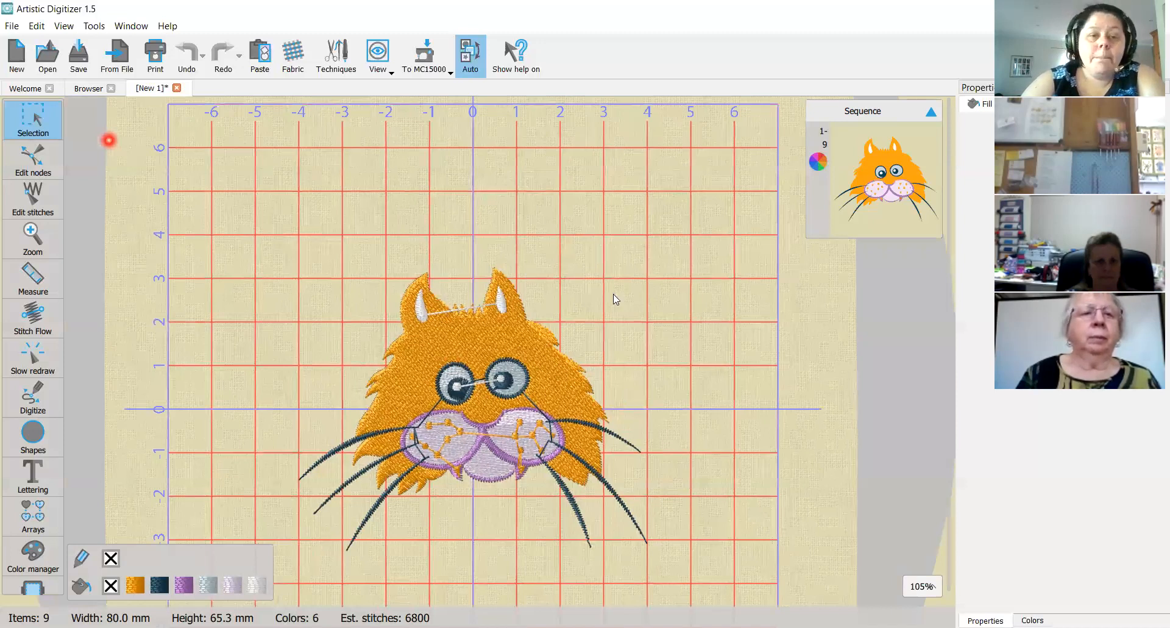
scroll(575, 351, "down", 3)
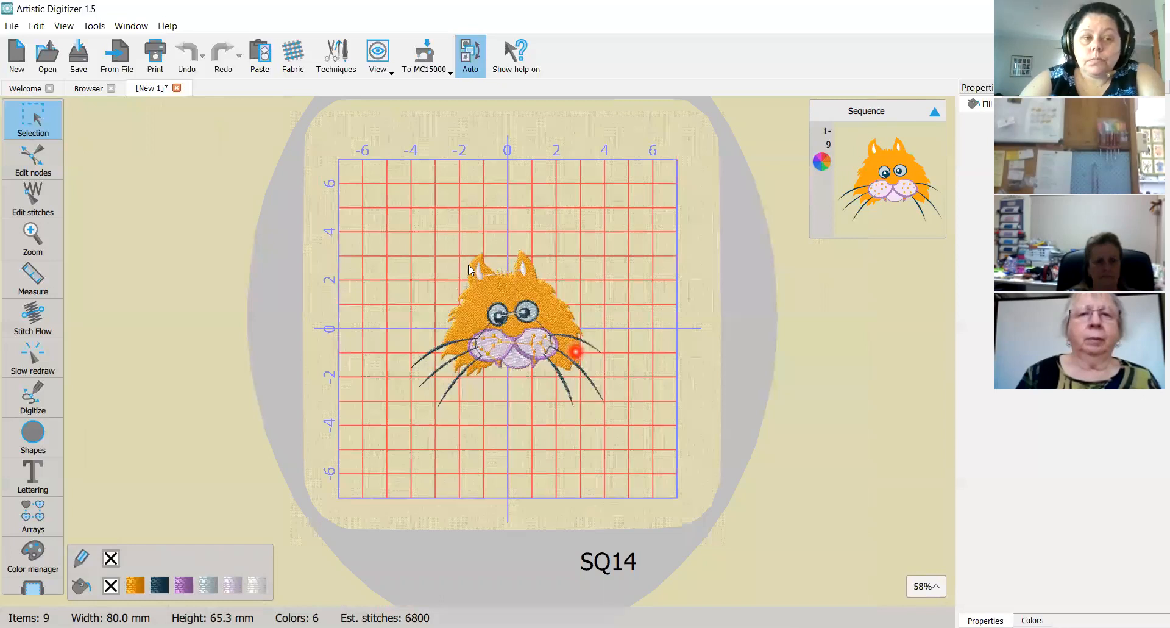
- Select all objects of the cat face design
left_click(27, 114)
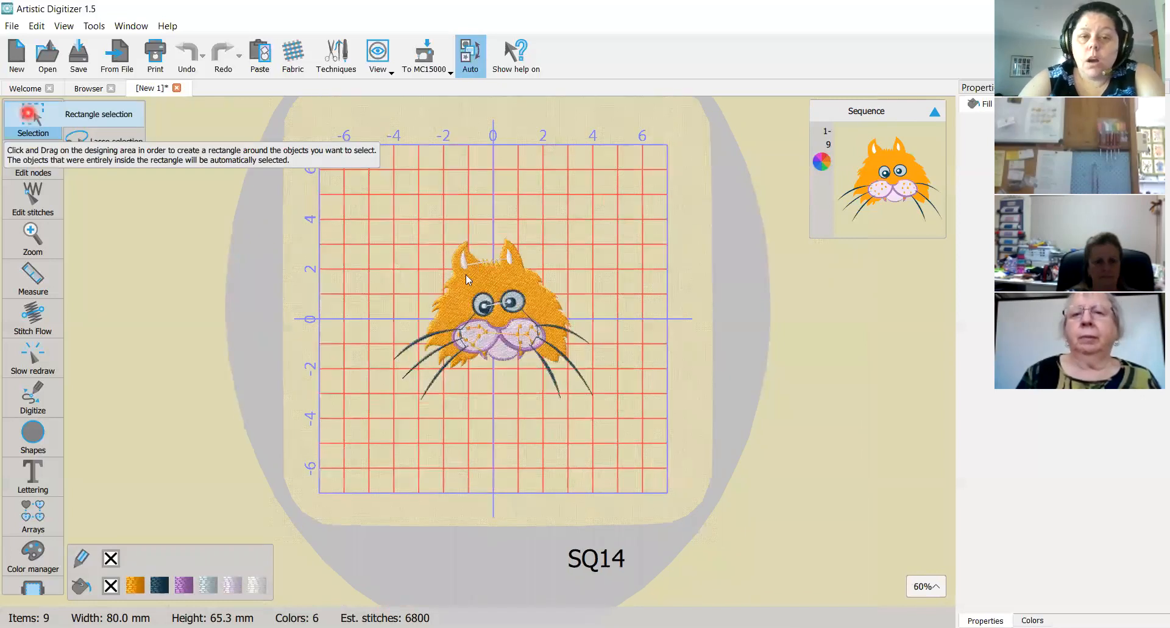
left_click(496, 286)
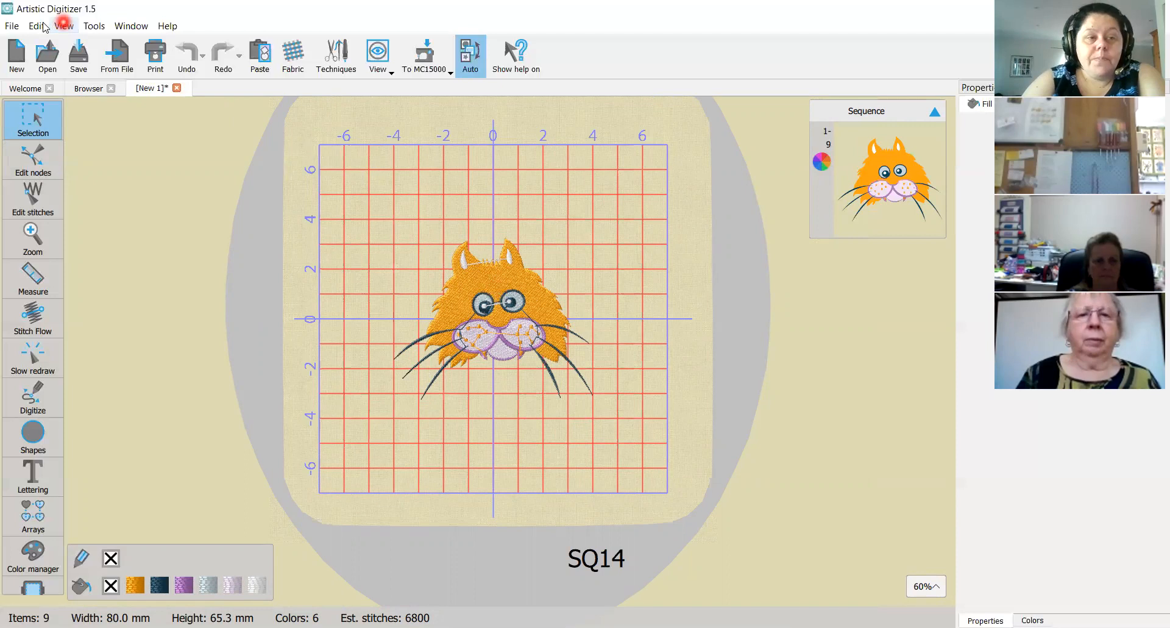
left_click(38, 26)
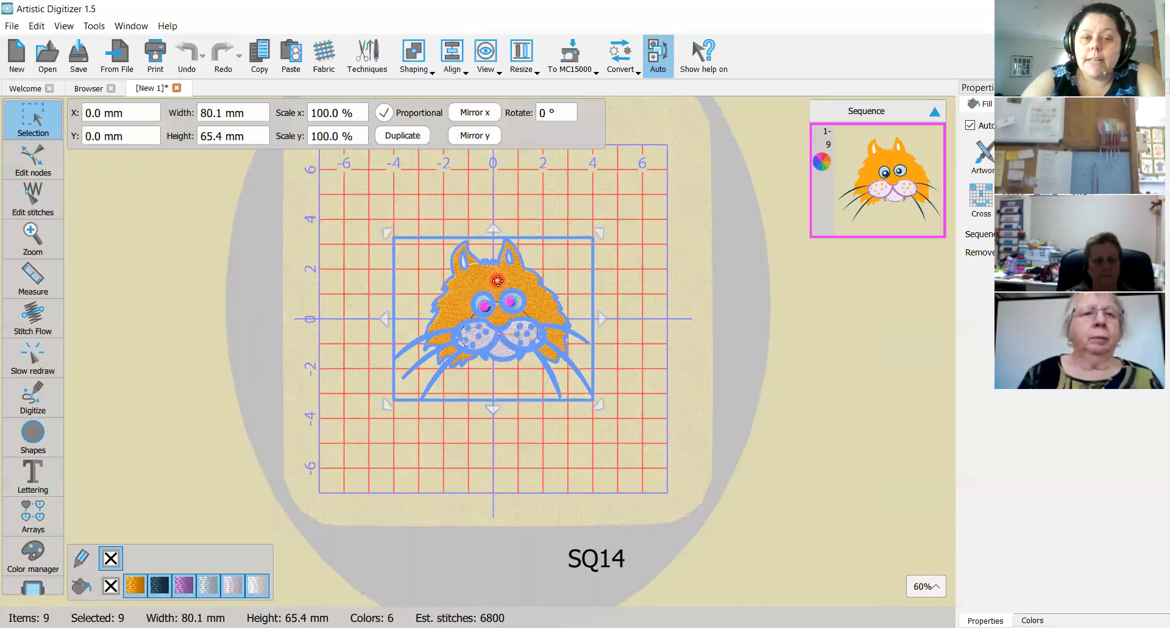
- Set the width of the selected cat face to 130 mm with proportional scaling and check its fit in the hoop
scroll(498, 280, "up", 3)
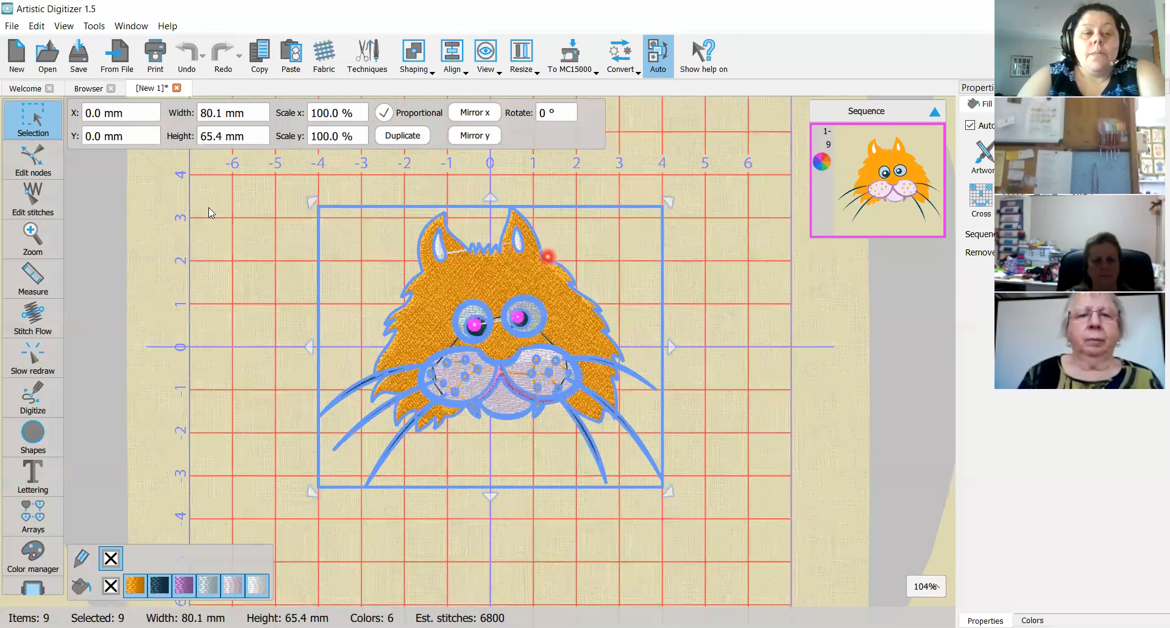
scroll(548, 256, "down", 1)
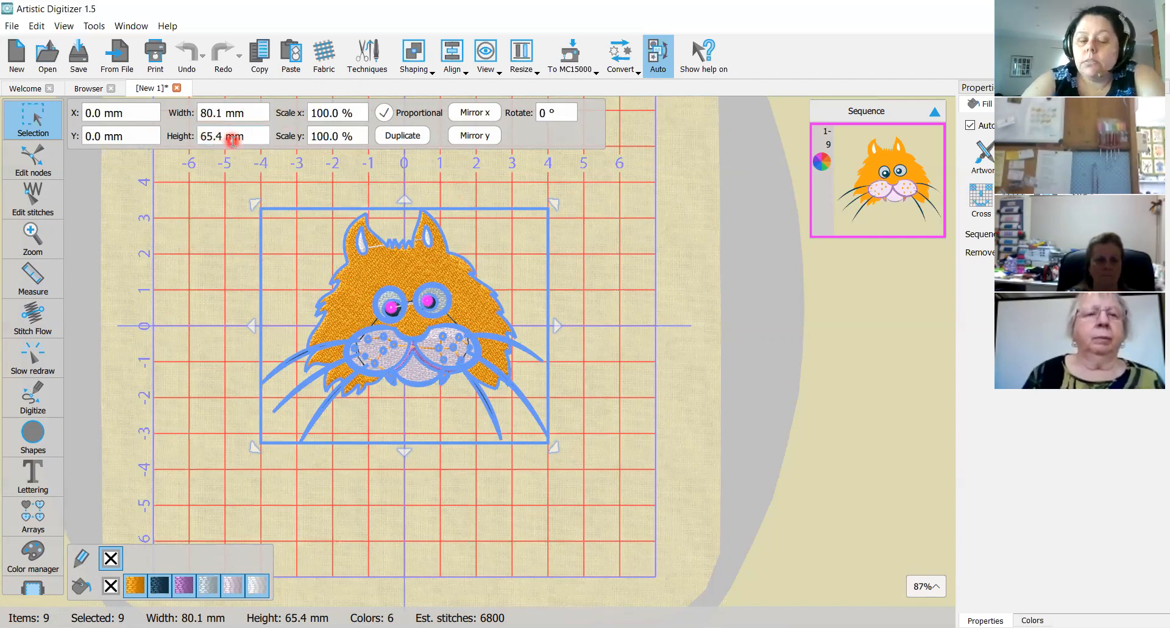
double_click(247, 114)
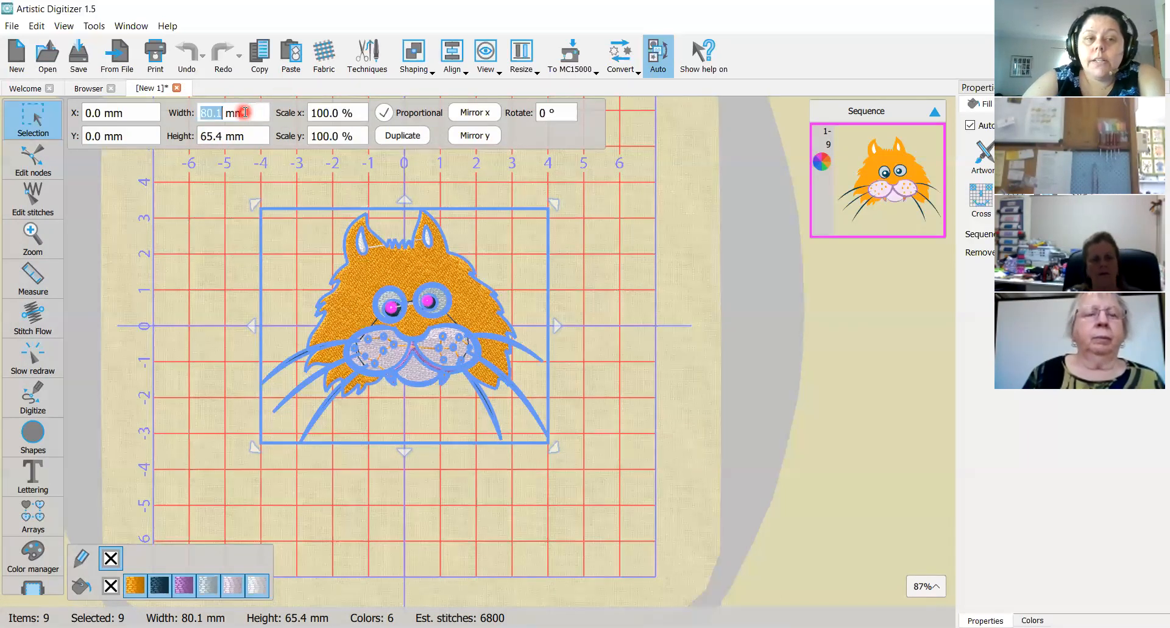
type("130")
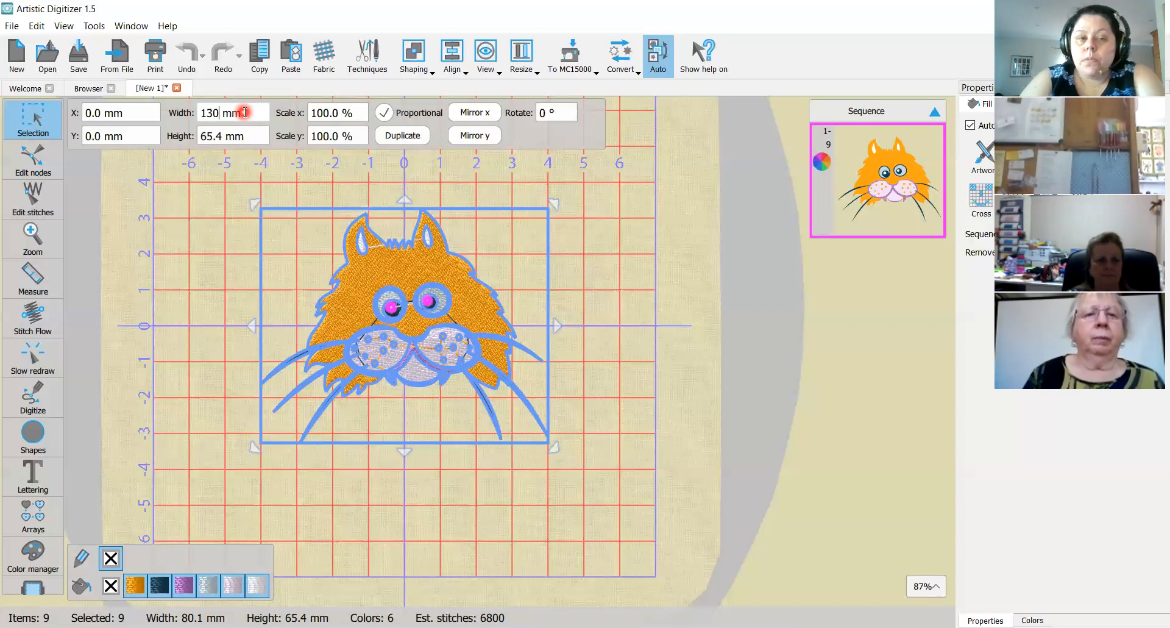
key("Return")
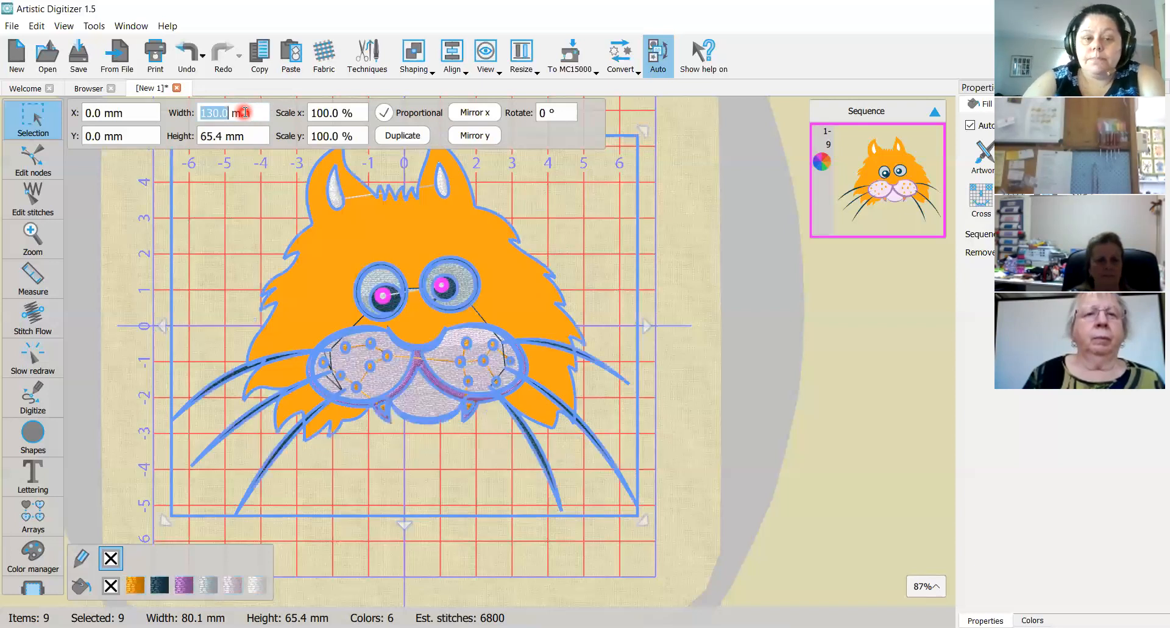
scroll(330, 204, "down", 3)
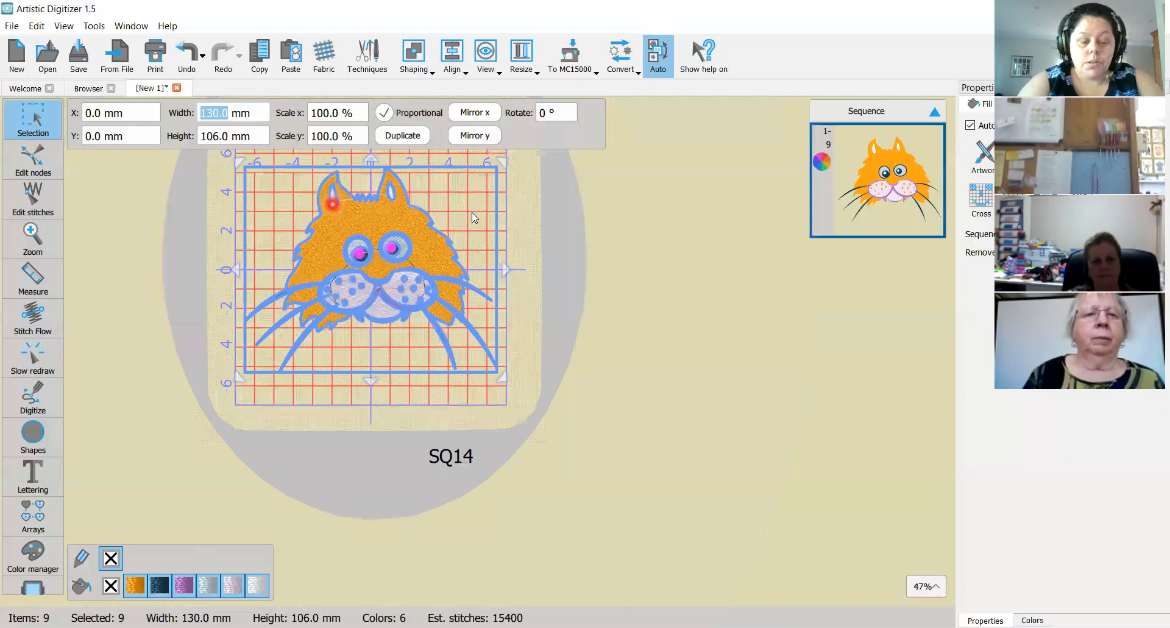
scroll(472, 215, "up", 1)
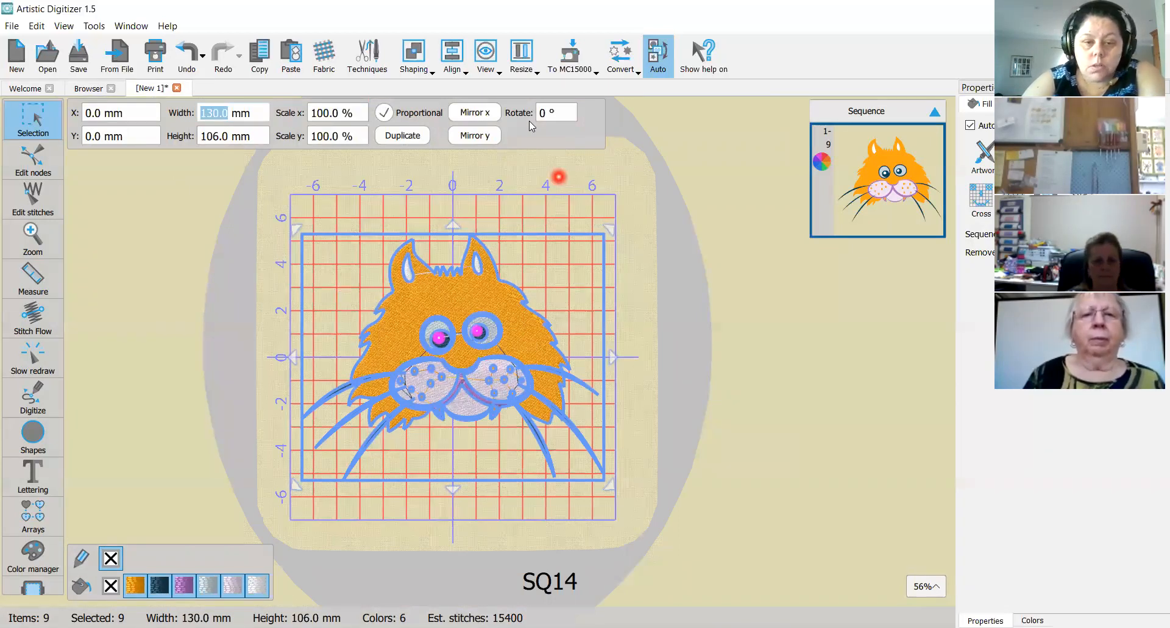
- Review the MC15000 machine transfer options and center the design to the hoop
left_click(409, 148)
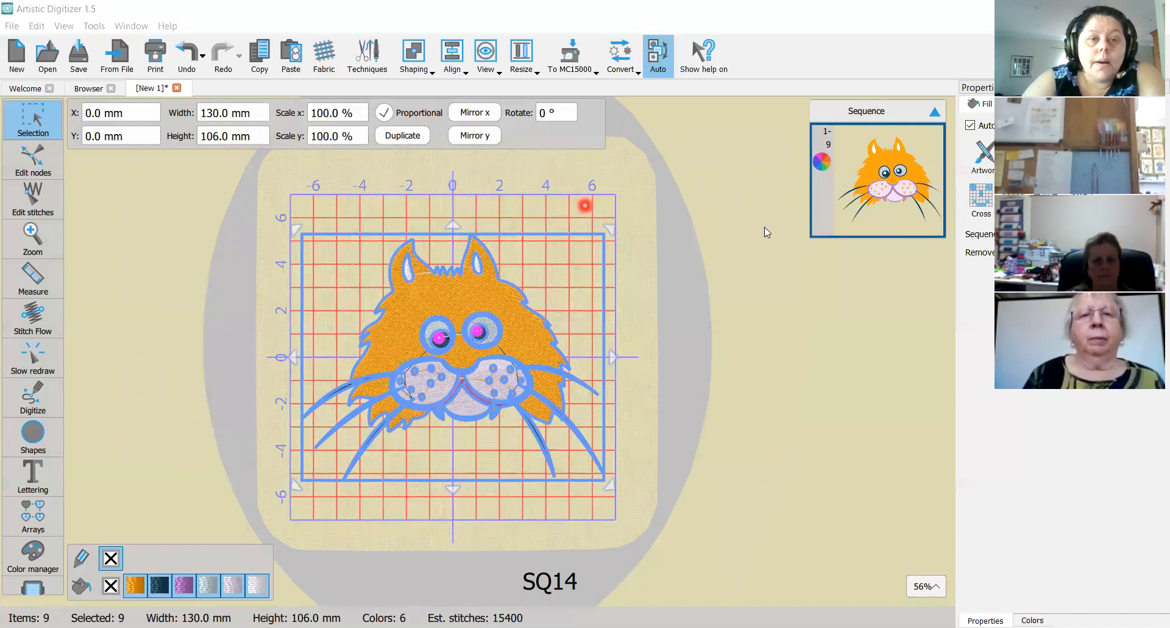
left_click(589, 69)
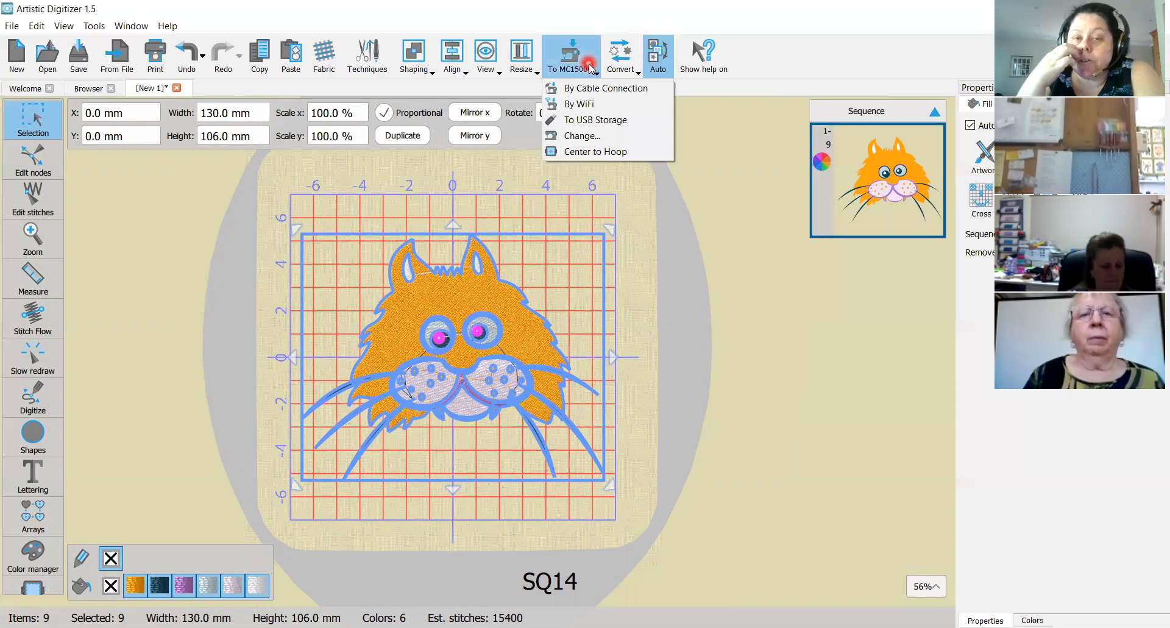
left_click(634, 151)
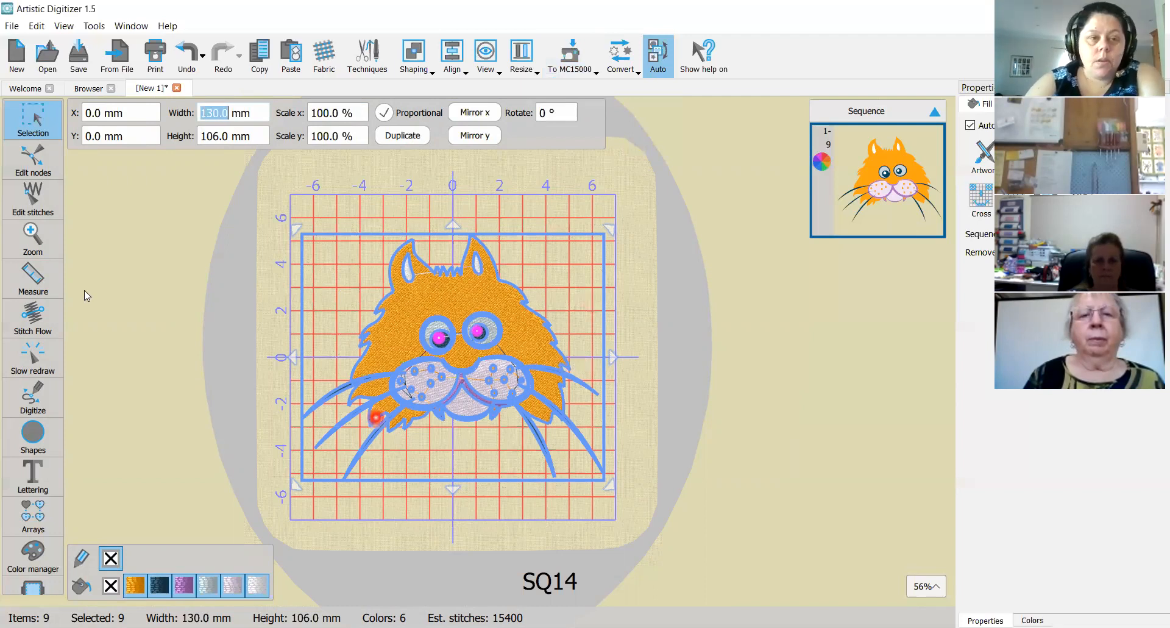
- Clear the selection and inspect the resized cat face inside the SQ14 hoop
left_click(284, 266)
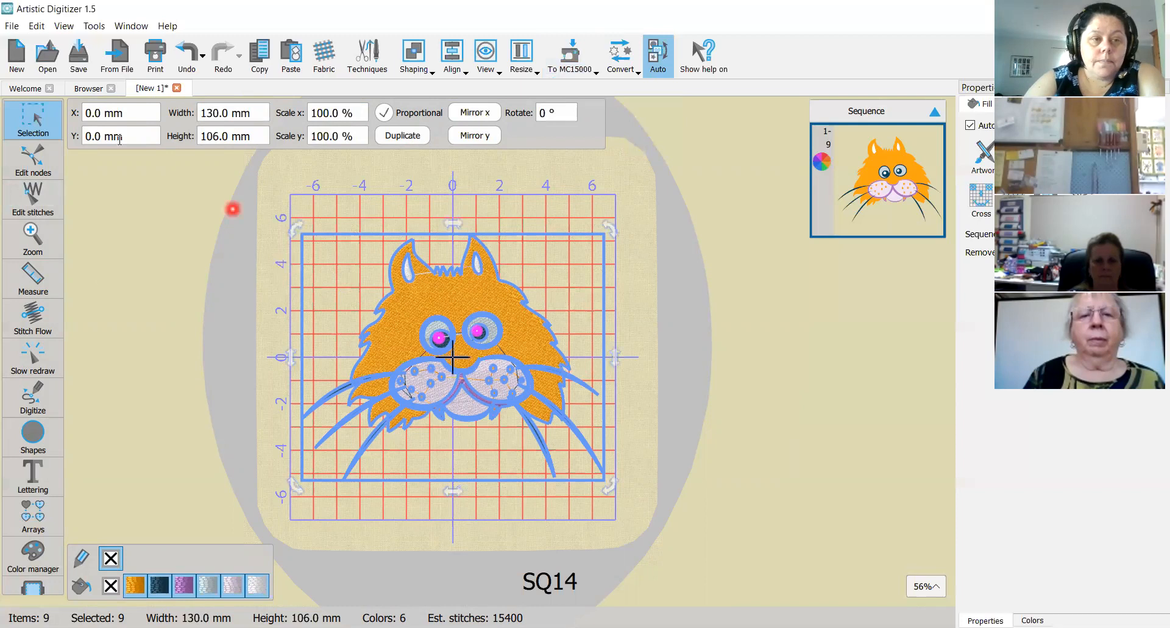
key("Escape")
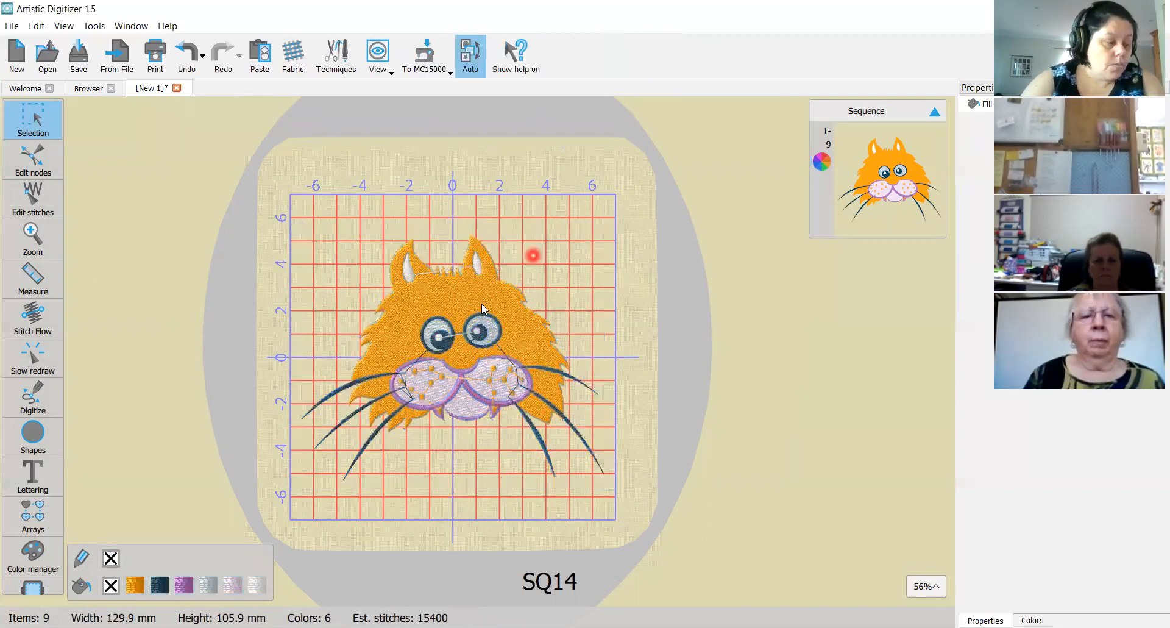
scroll(481, 303, "up", 2)
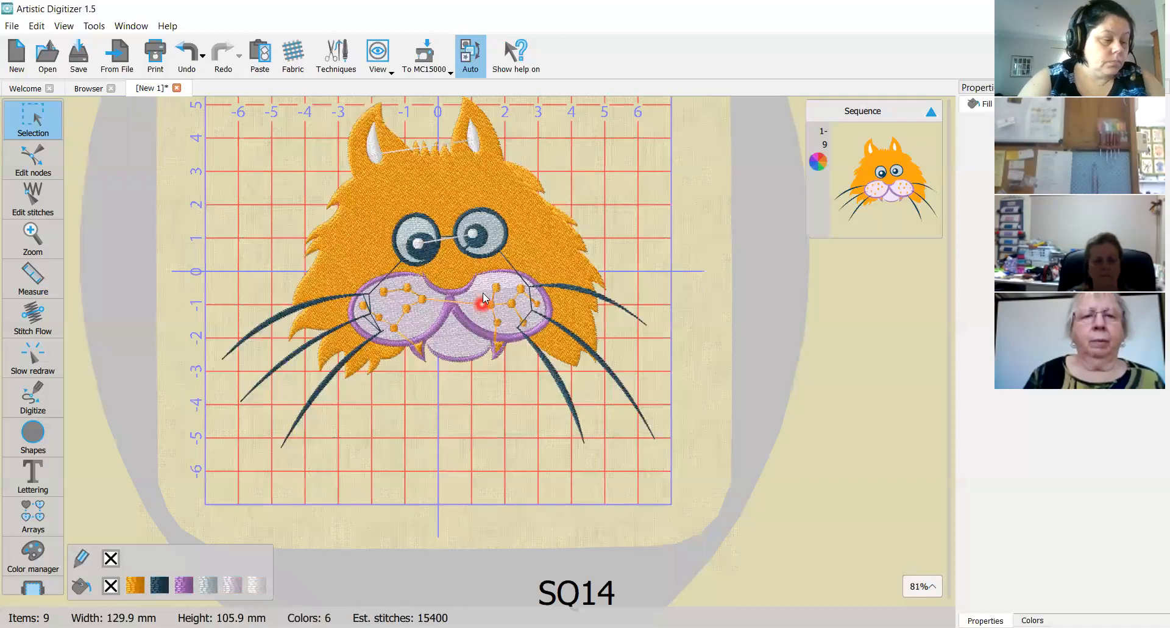
scroll(482, 292, "down", 1)
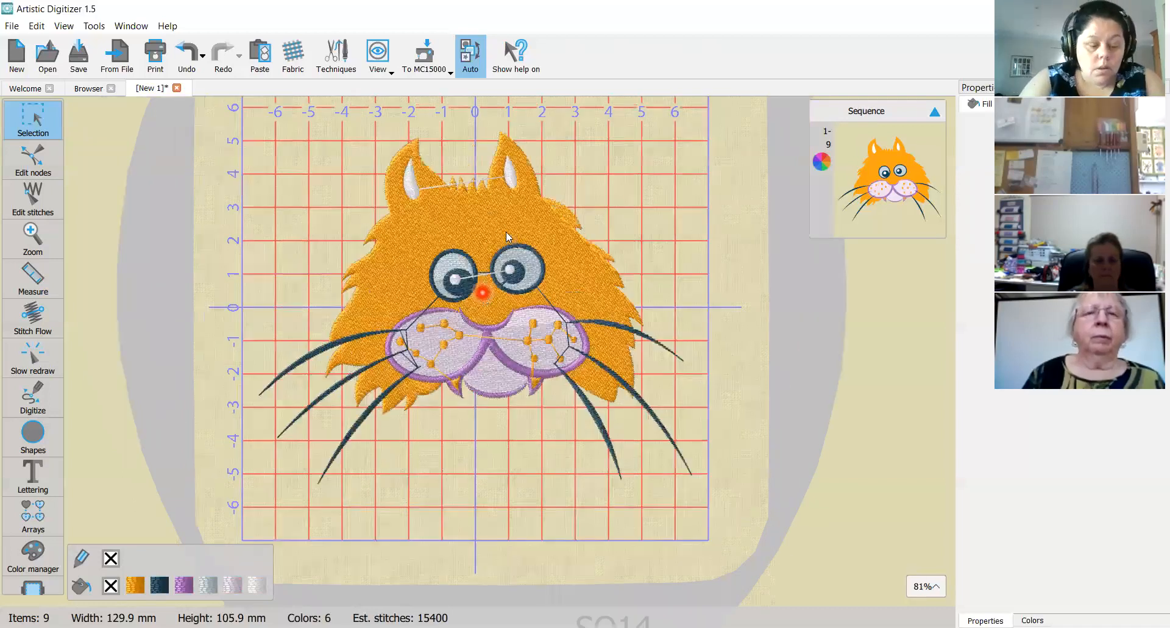
- Switch the cat face's stitch sequencing from automatic to manual mode
scroll(510, 217, "up", 1)
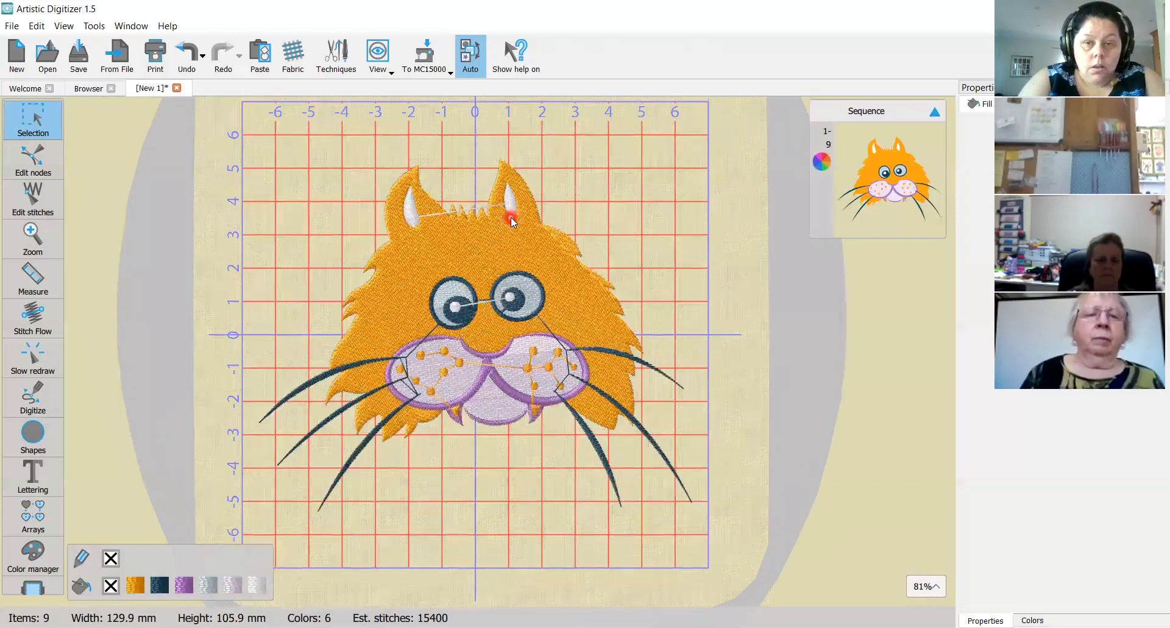
scroll(512, 220, "up", 1)
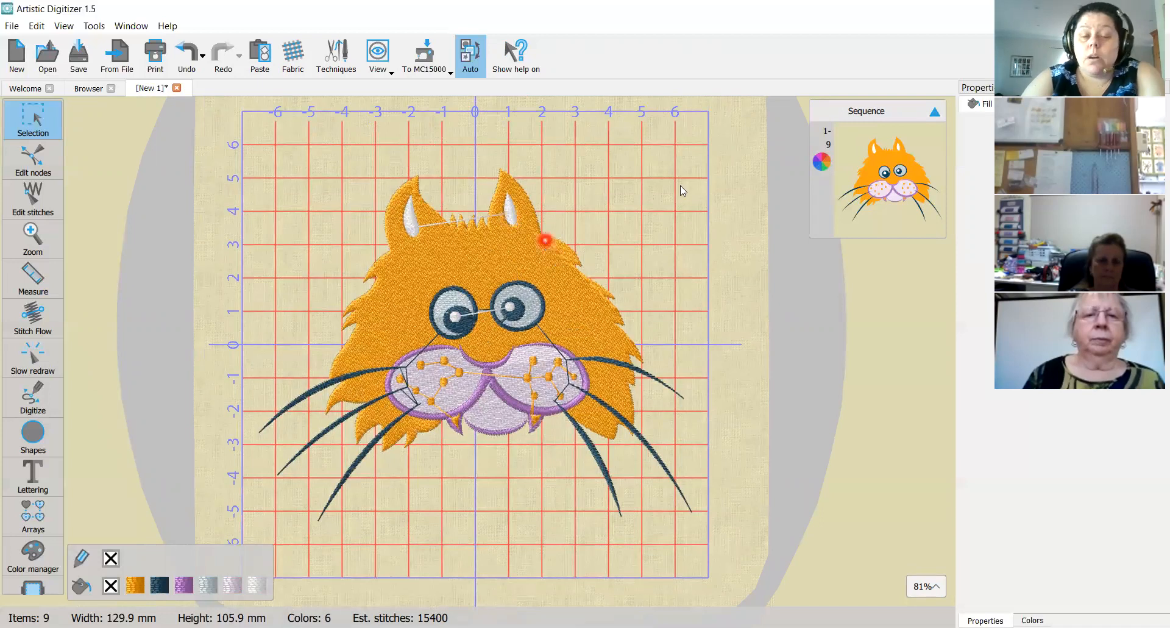
left_click(902, 121)
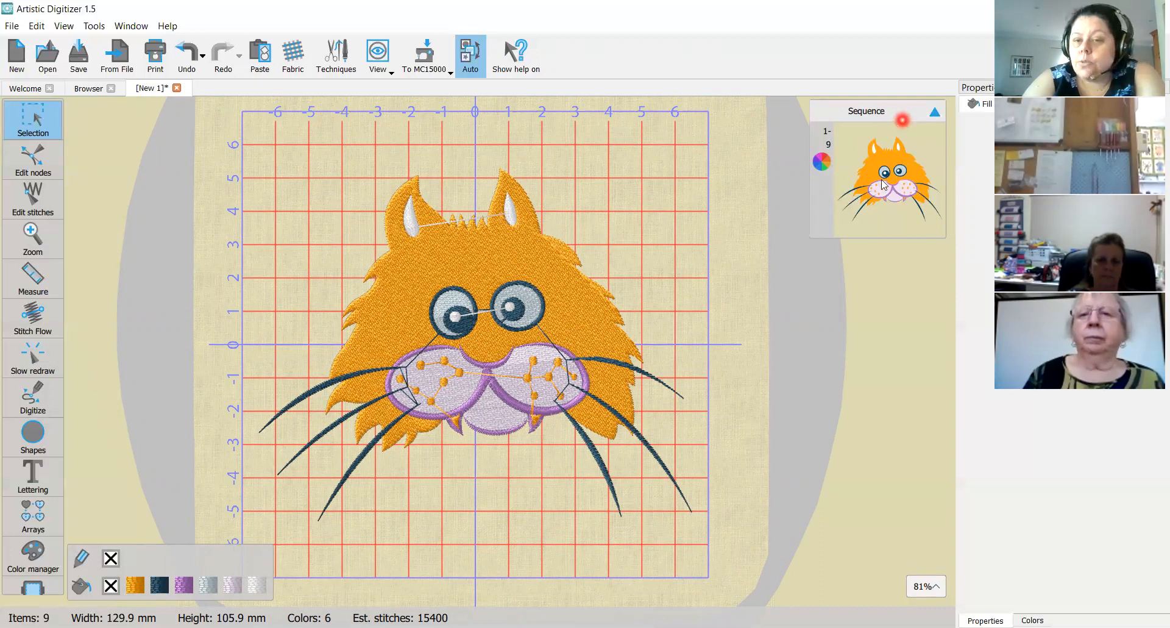
left_click(816, 150)
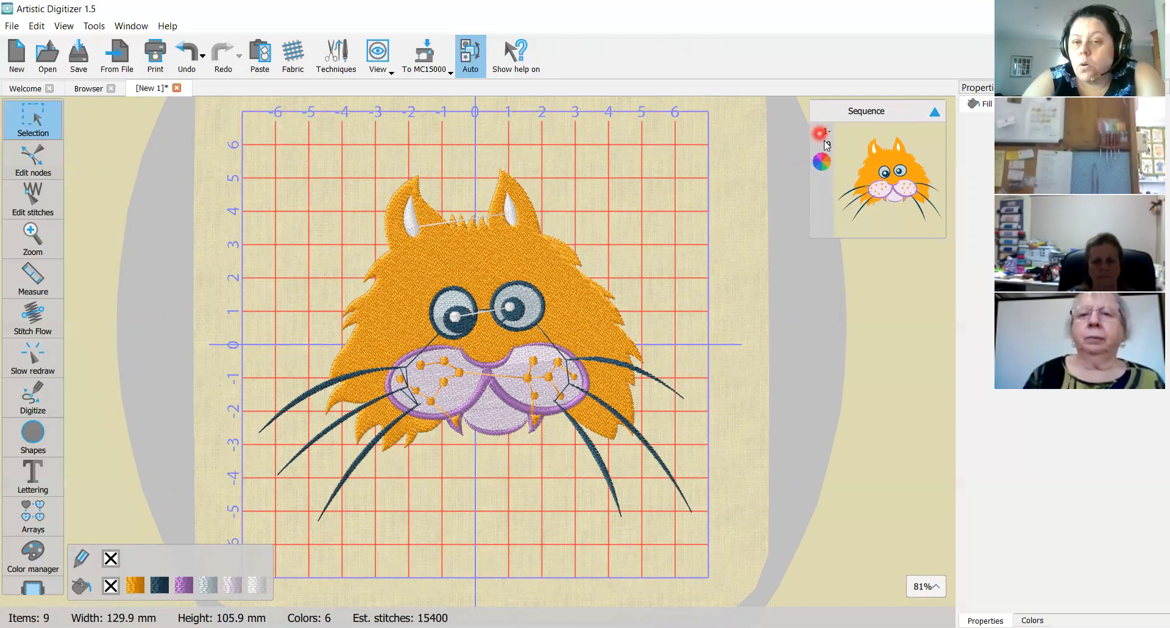
left_click(830, 184)
left_click(895, 178)
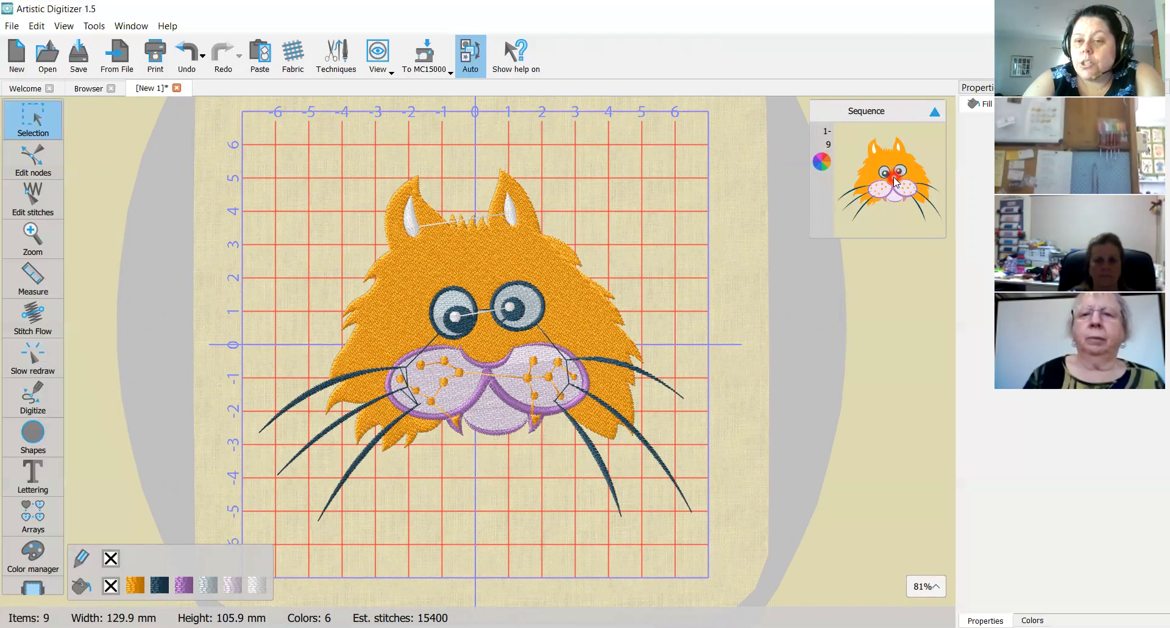
left_click(501, 166)
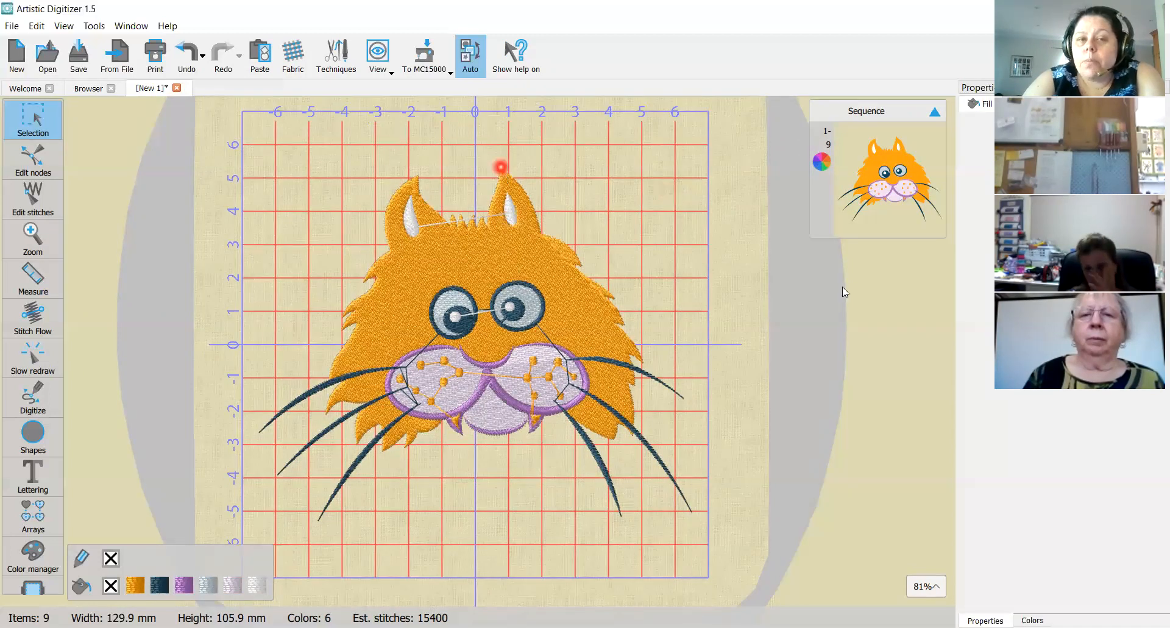
left_click(472, 58)
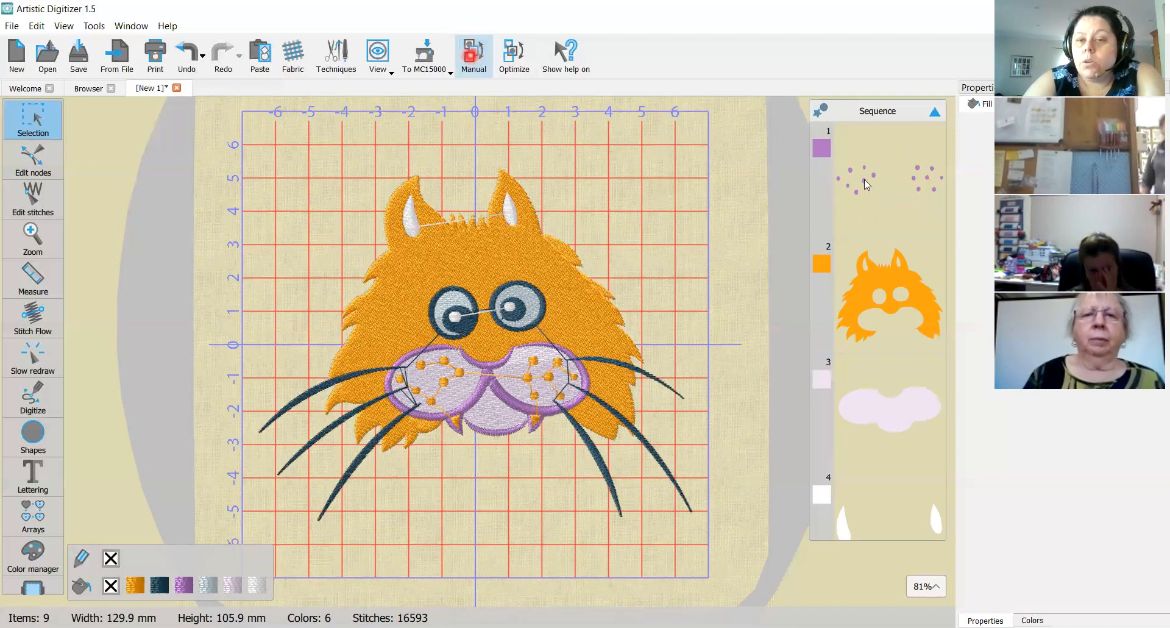
- Review the cat face's manual stitch sequence from the first dots to the final white eye highlights
left_click(904, 207)
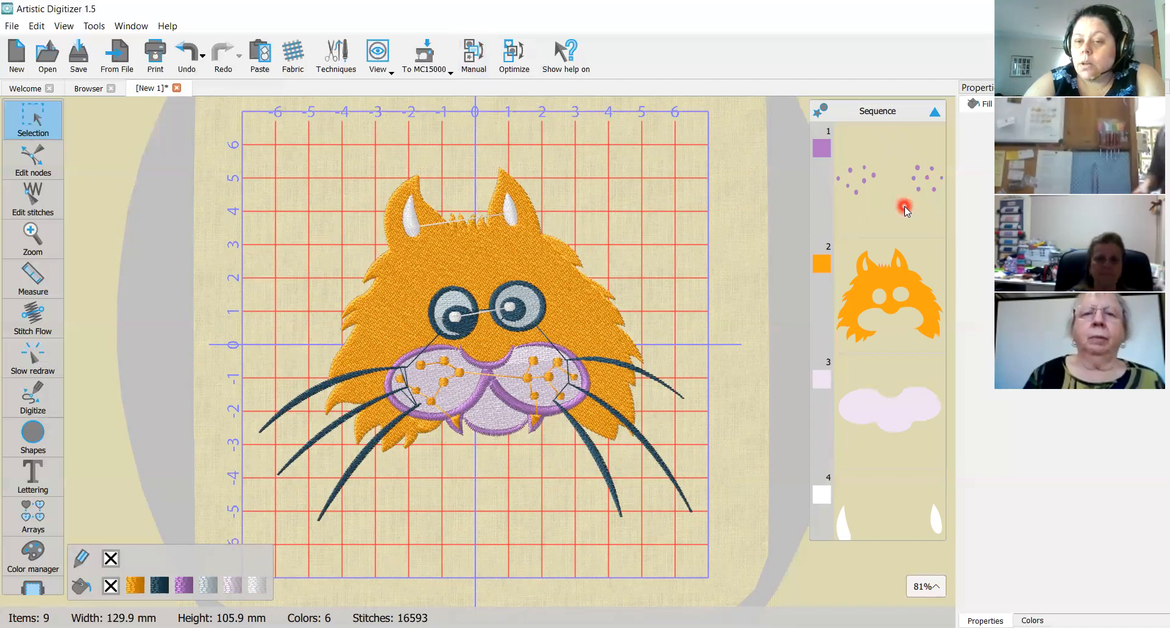
scroll(905, 207, "down", 5)
scroll(906, 211, "down", 2)
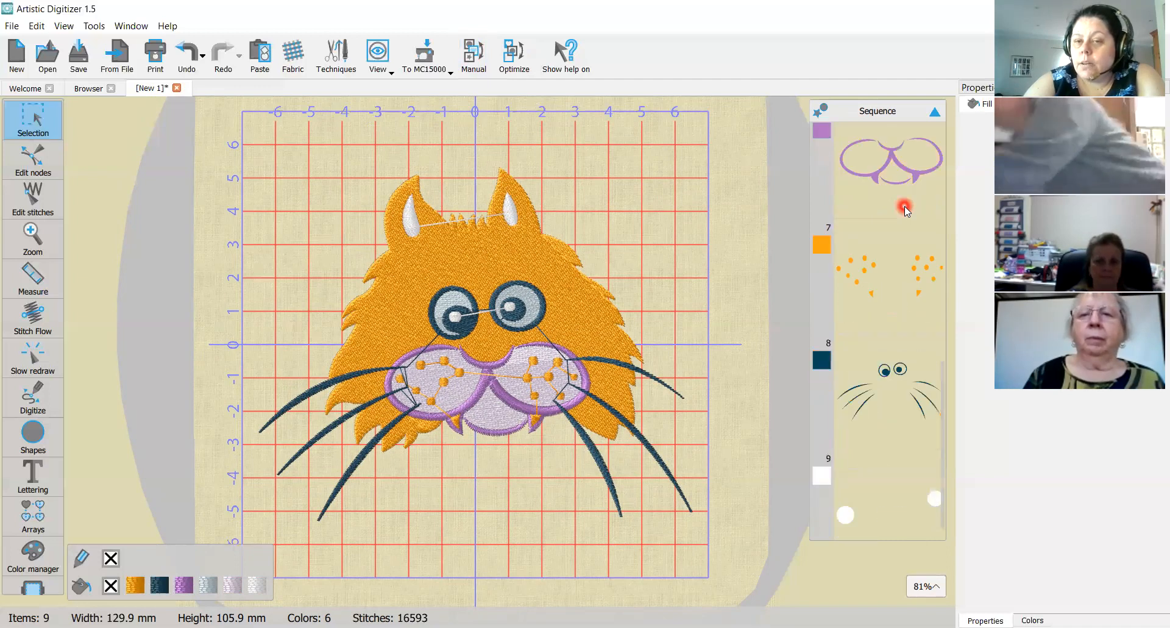
scroll(914, 366, "down", 1)
left_click(893, 413)
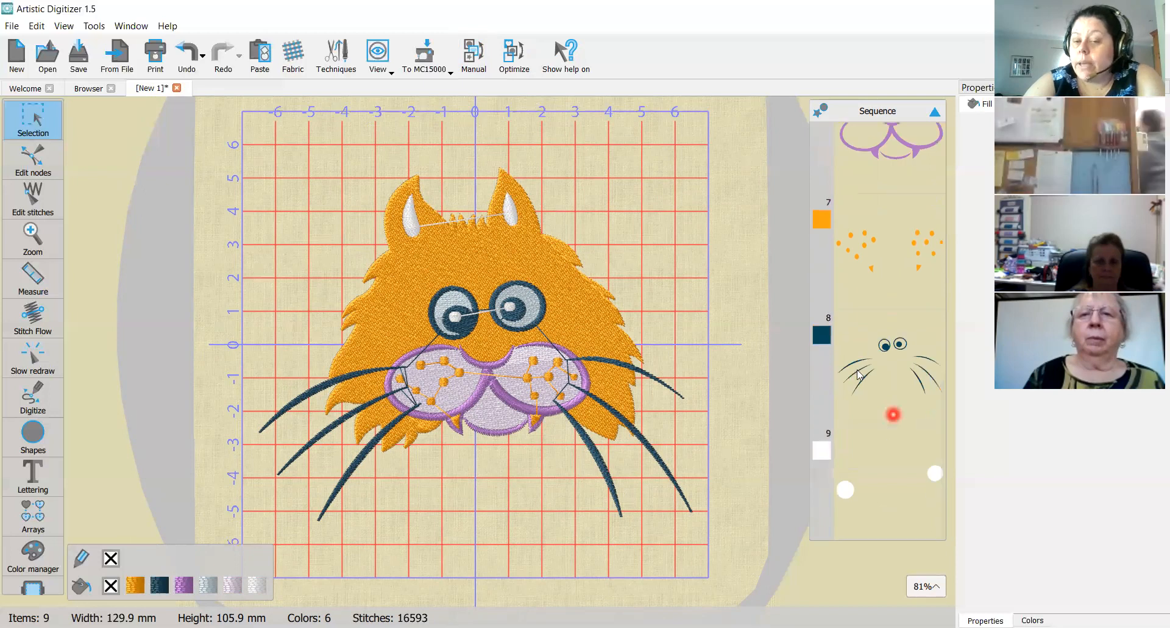
- Compare the sequence's color view with its object view, and return to the object view
left_click(820, 110)
left_click(821, 110)
left_click(908, 296)
scroll(908, 296, "down", 5)
scroll(907, 295, "down", 3)
left_click(841, 115)
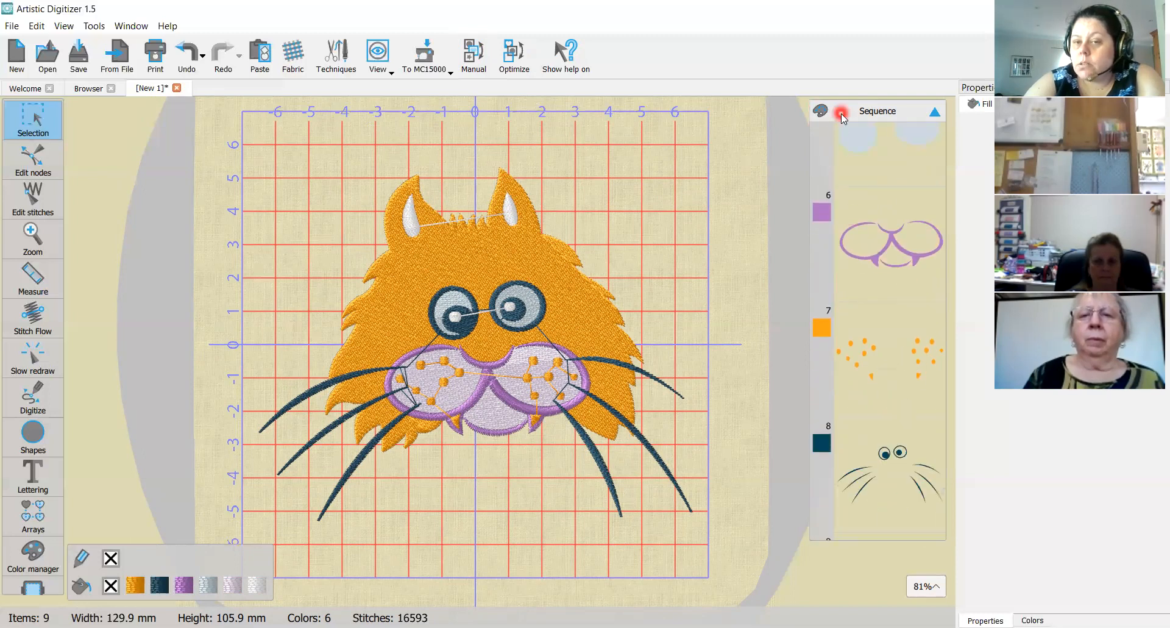
left_click(879, 337)
scroll(879, 336, "down", 3)
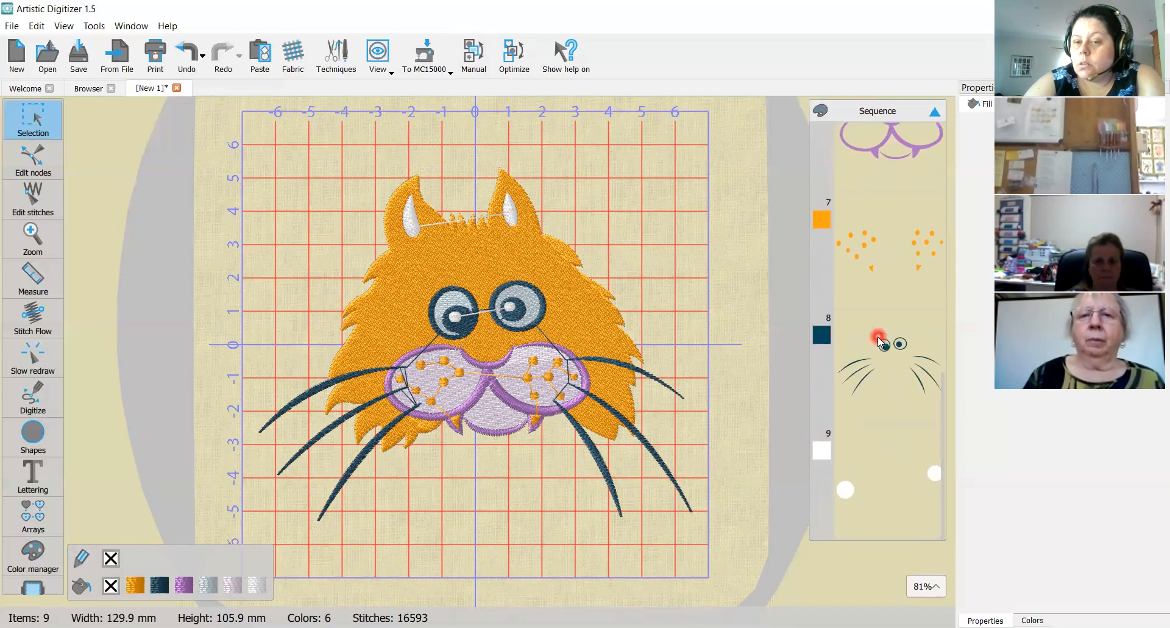
left_click(822, 112)
scroll(823, 122, "up", 10)
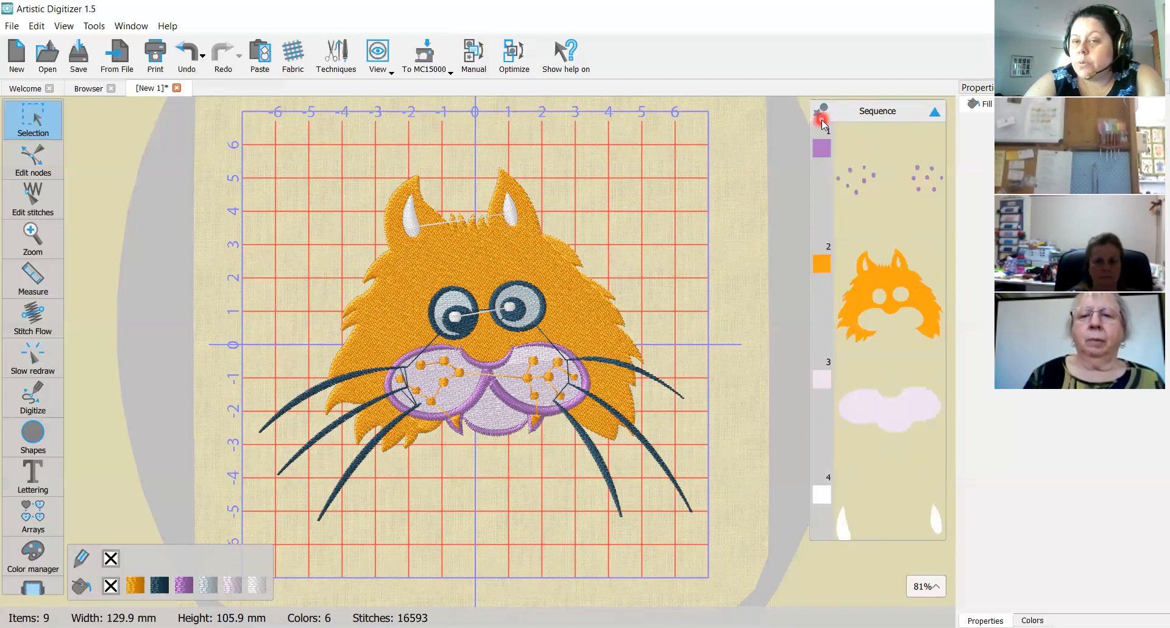
- Examine the order of all cat face parts in the object view of the sequence
left_click(881, 205)
scroll(884, 209, "down", 7)
scroll(881, 205, "down", 3)
scroll(878, 201, "up", 5)
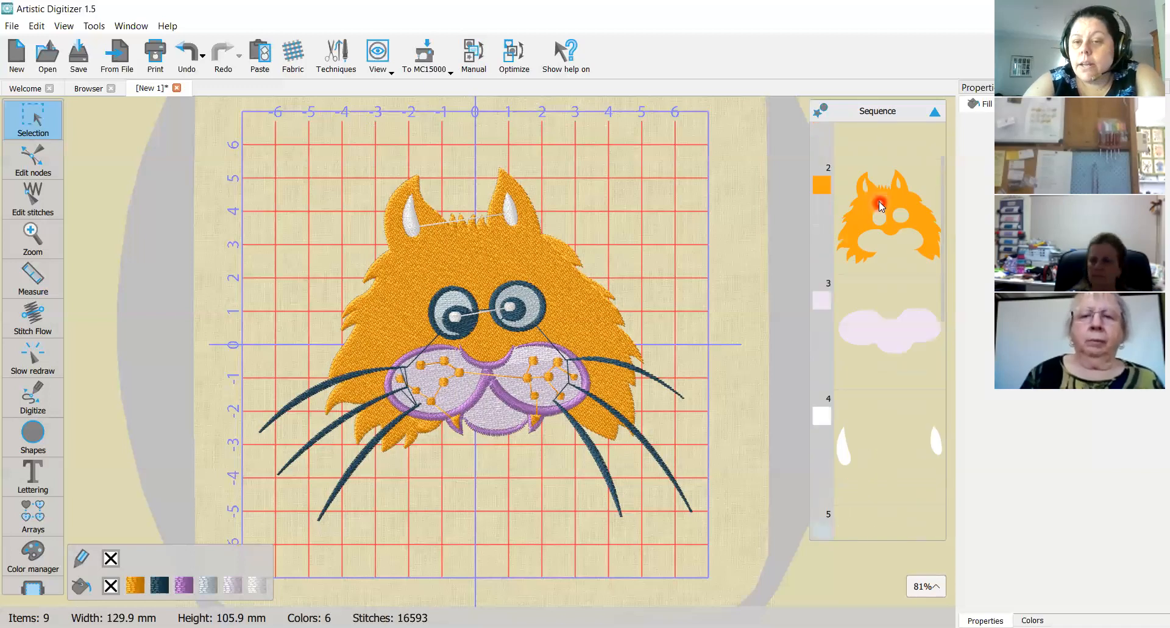
scroll(905, 324, "down", 8)
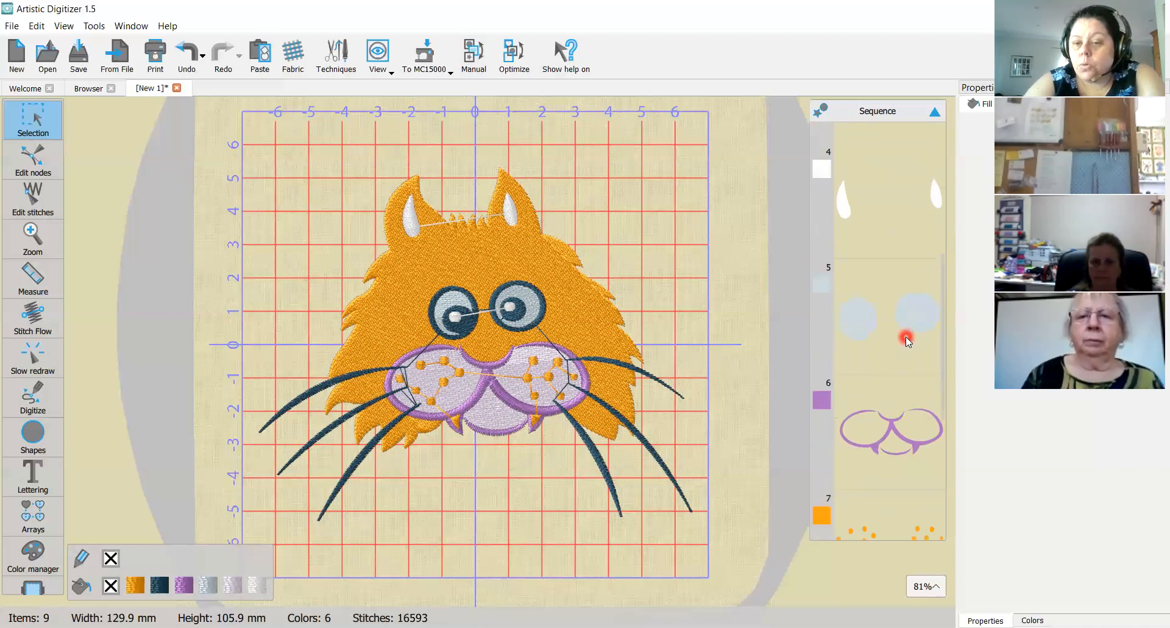
scroll(908, 342, "down", 2)
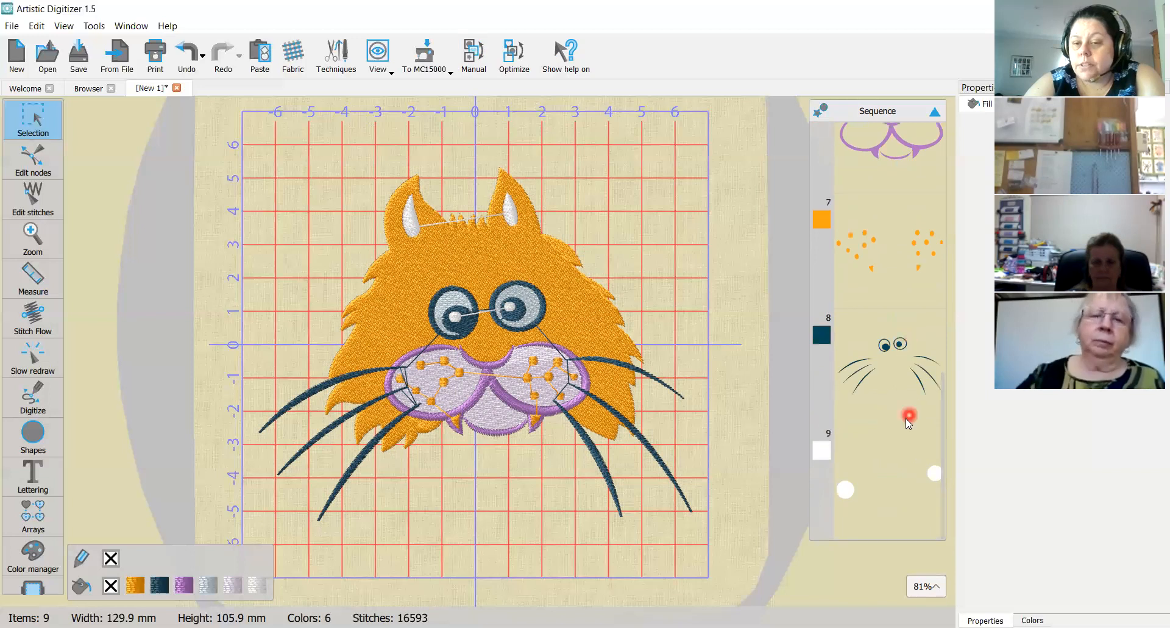
scroll(896, 431, "up", 10)
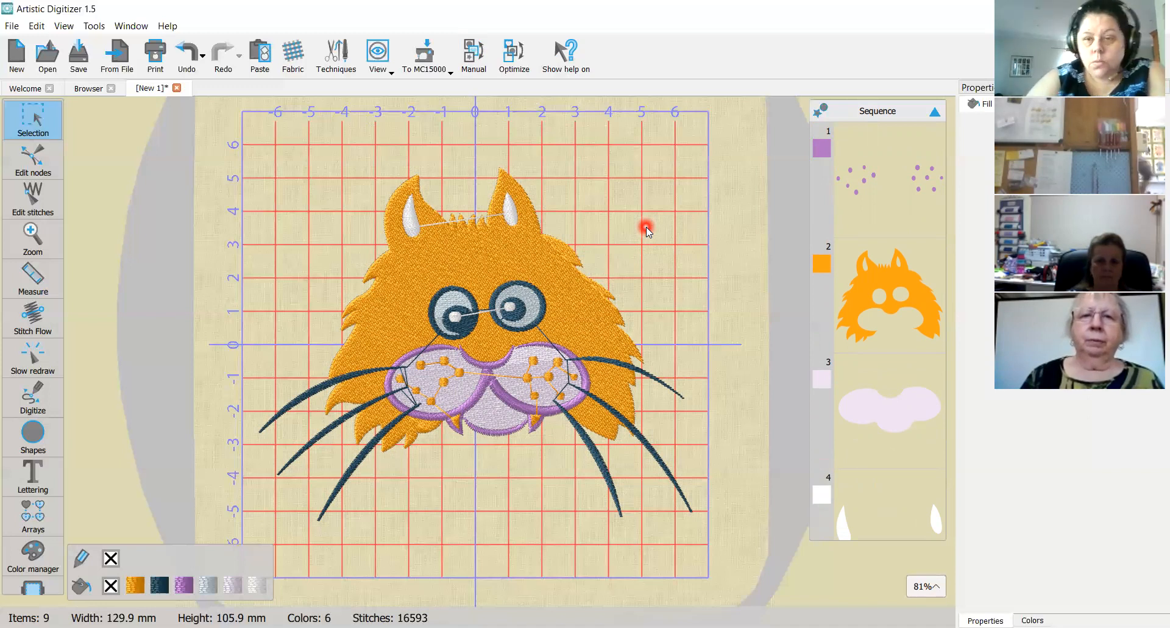
- Select the white inner ears in the sequence and inspect the connecting stitch between them
scroll(791, 245, "down", 1)
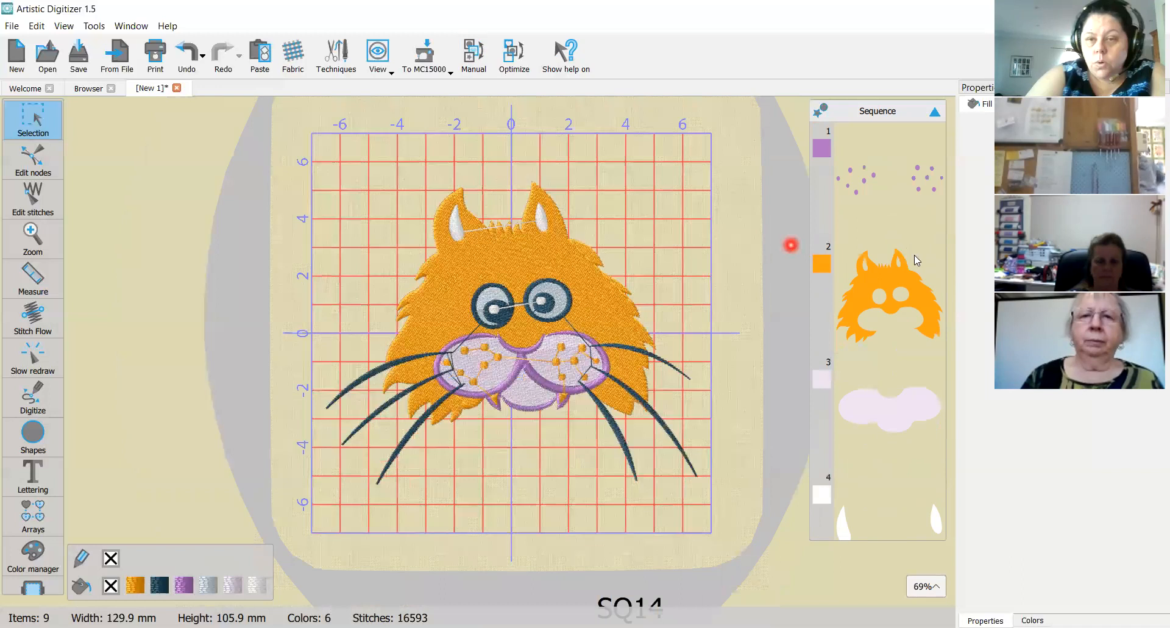
scroll(878, 243, "down", 5)
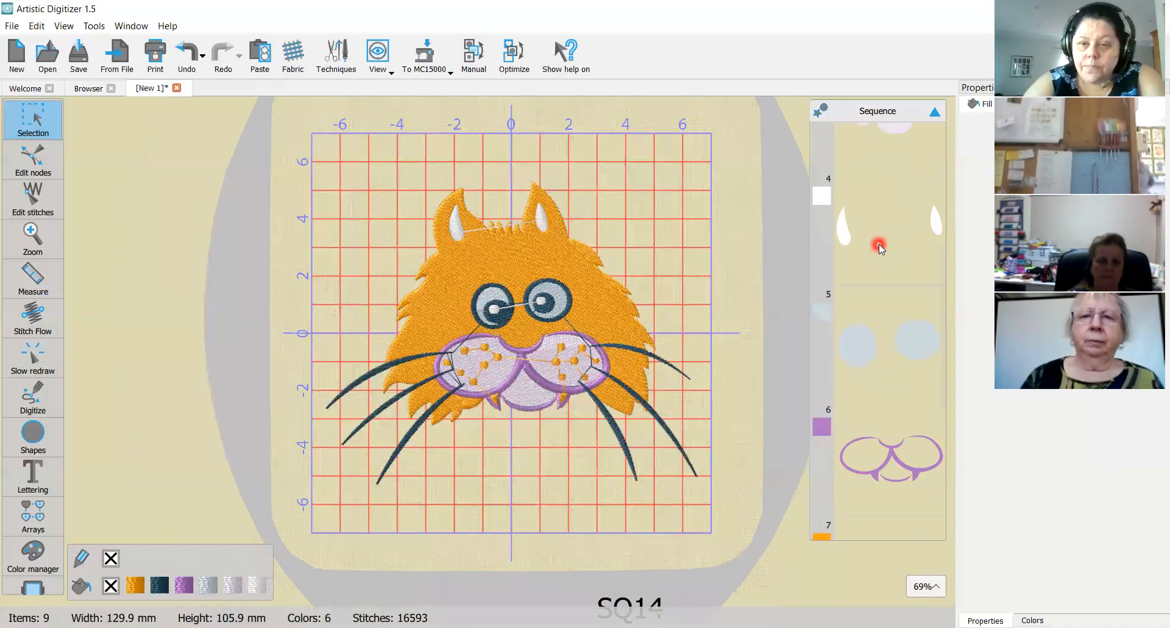
left_click(878, 244)
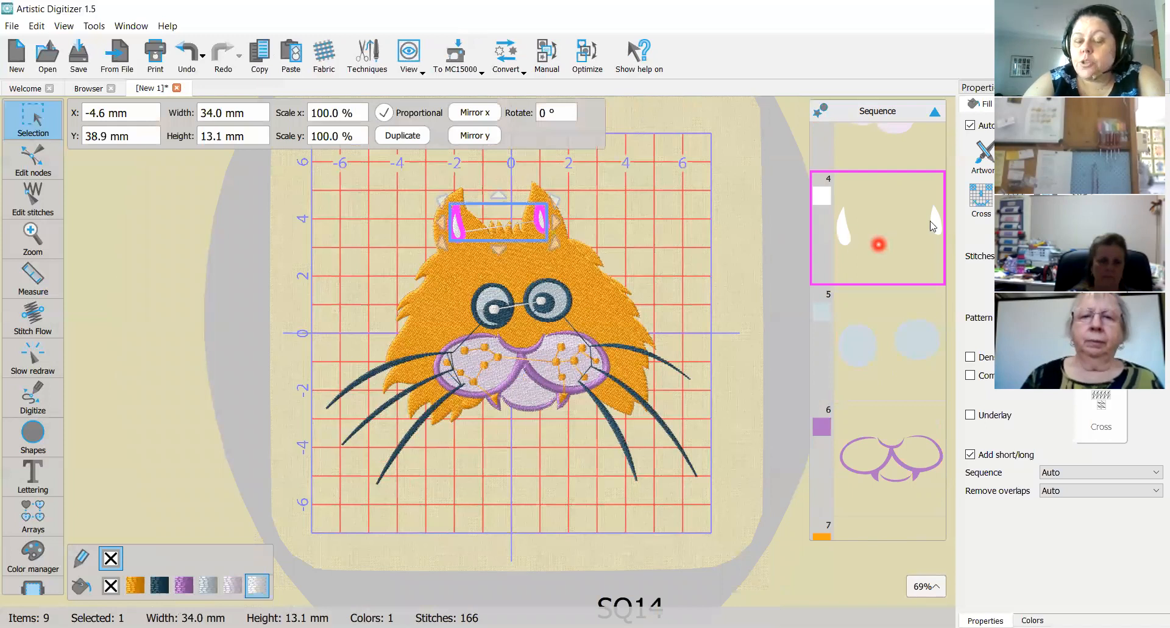
scroll(489, 233, "up", 5)
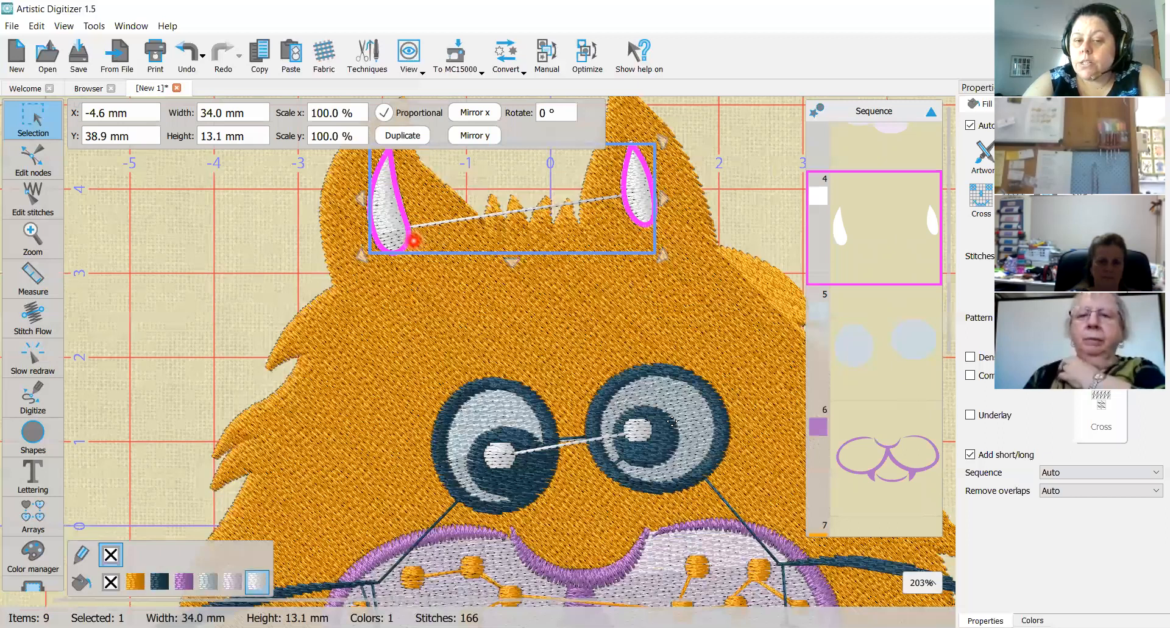
scroll(879, 380, "down", 3)
- Break apart the dark blue object of eye outlines and whiskers into separate objects, and clear the selection
left_click(880, 380)
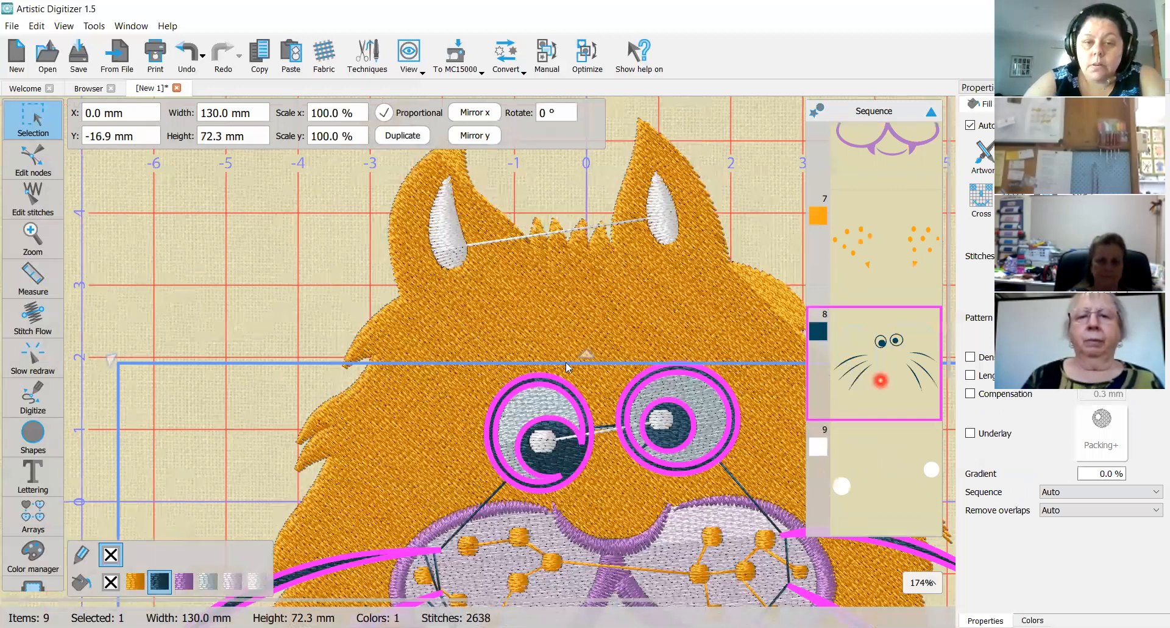
scroll(594, 394, "down", 3)
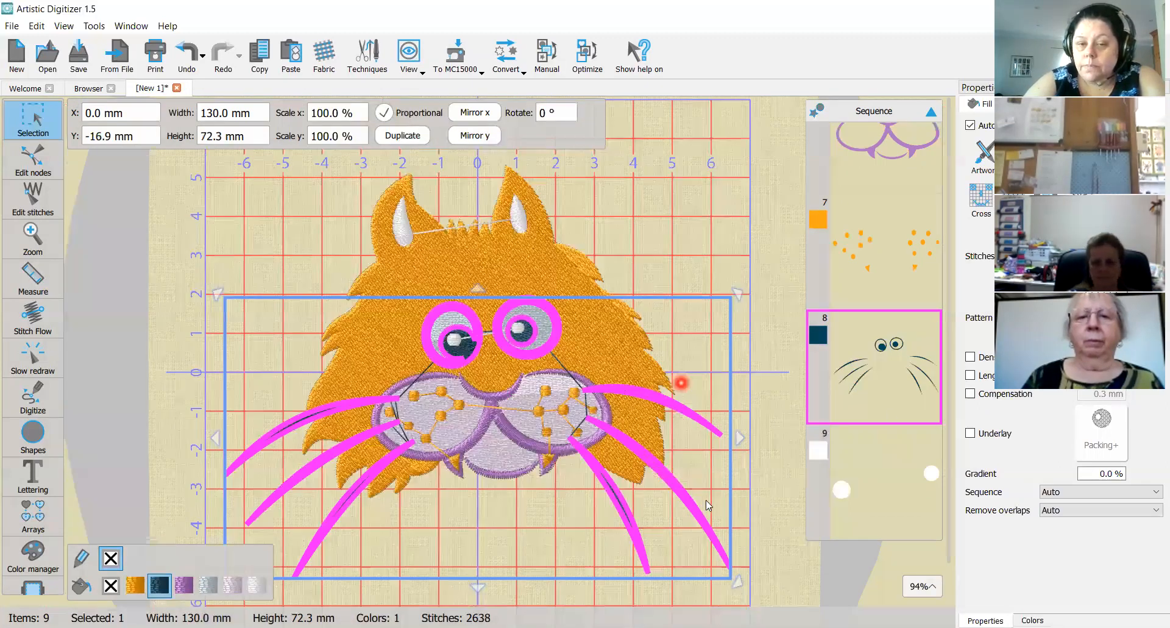
scroll(632, 379, "up", 5)
right_click(631, 381)
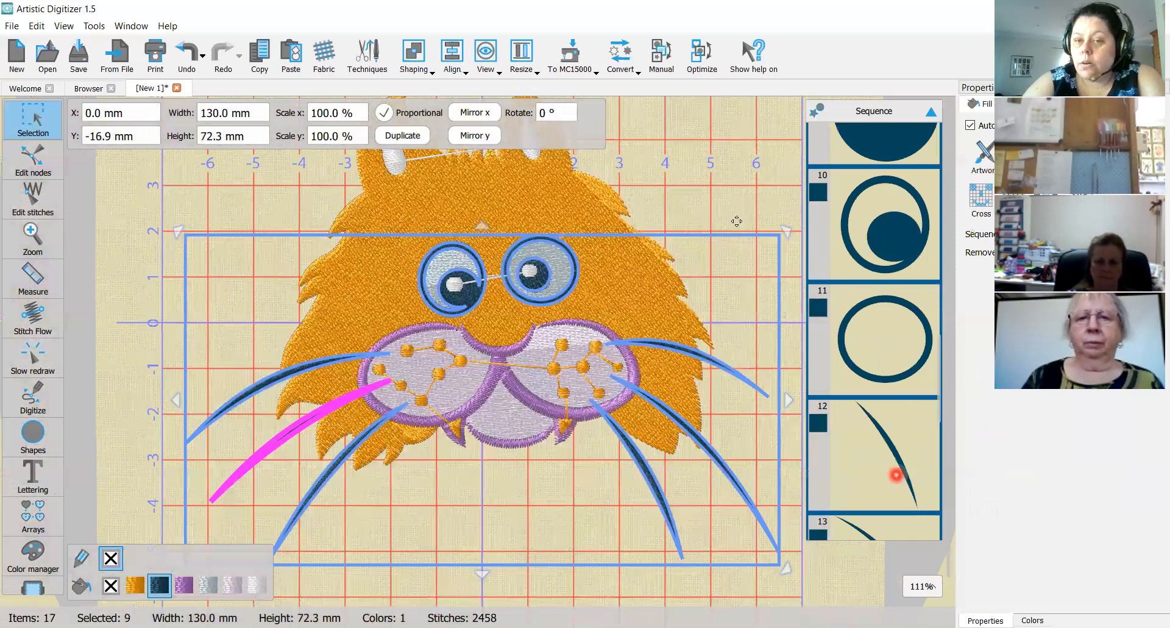
left_click(755, 421)
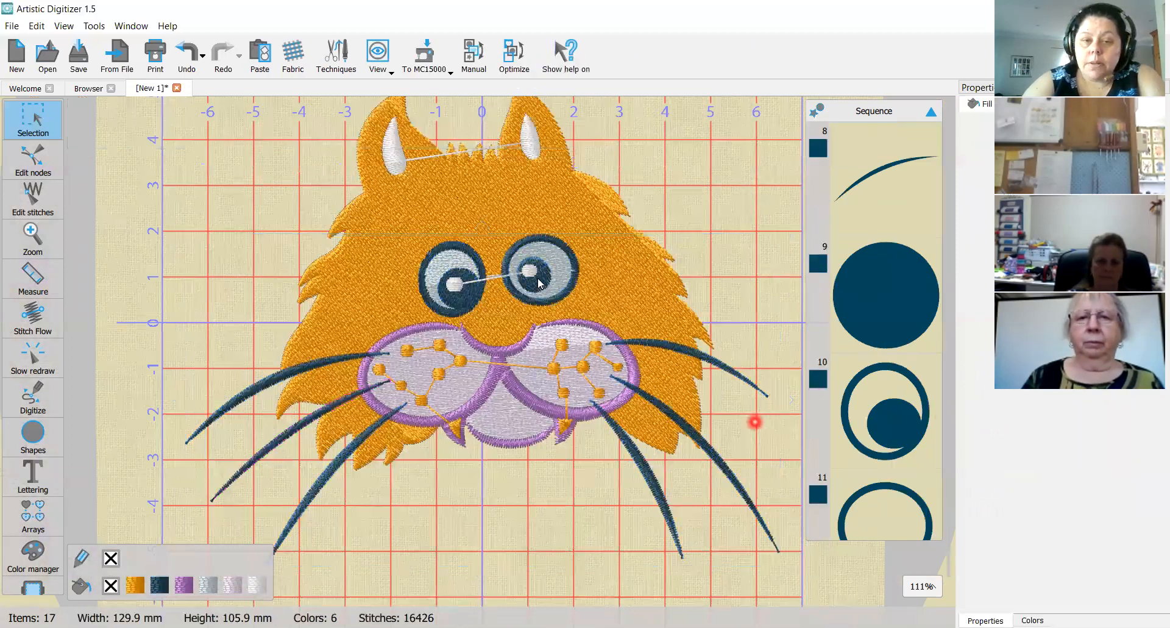
- Break apart the pale blue eye fills and the white eye highlights into separate objects
scroll(539, 282, "up", 3)
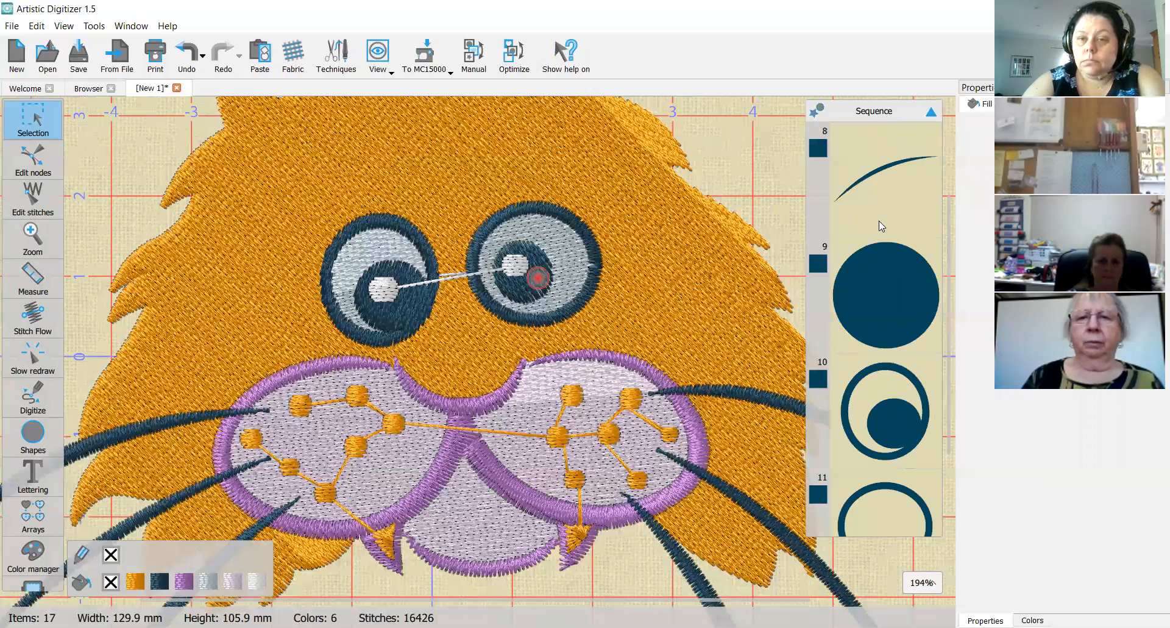
left_click(893, 323)
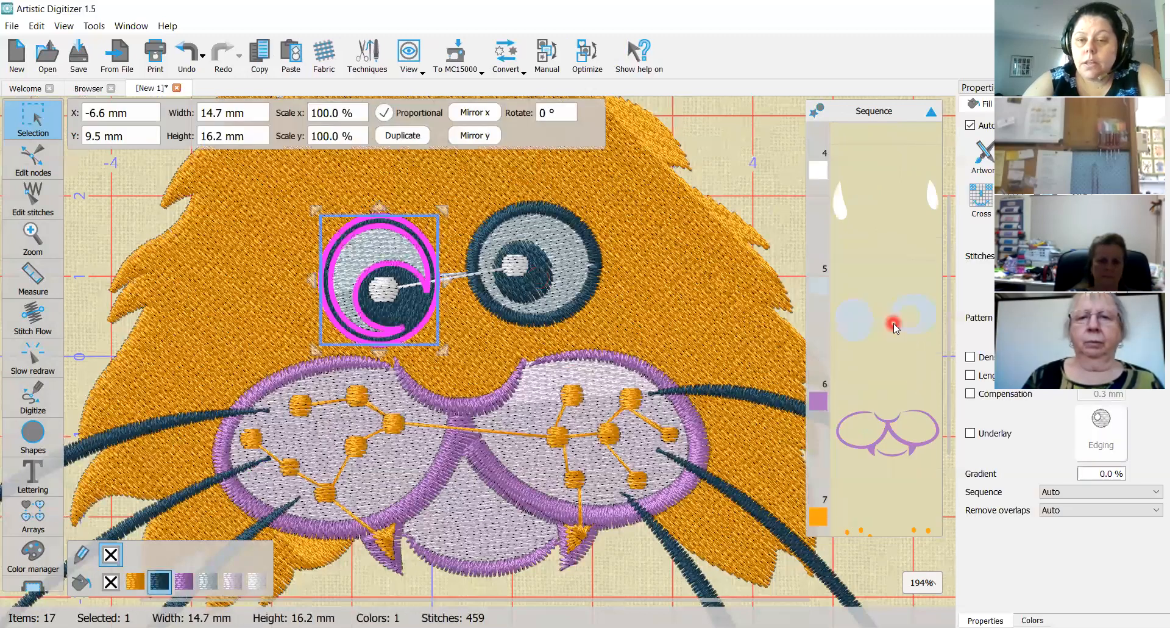
left_click(893, 323)
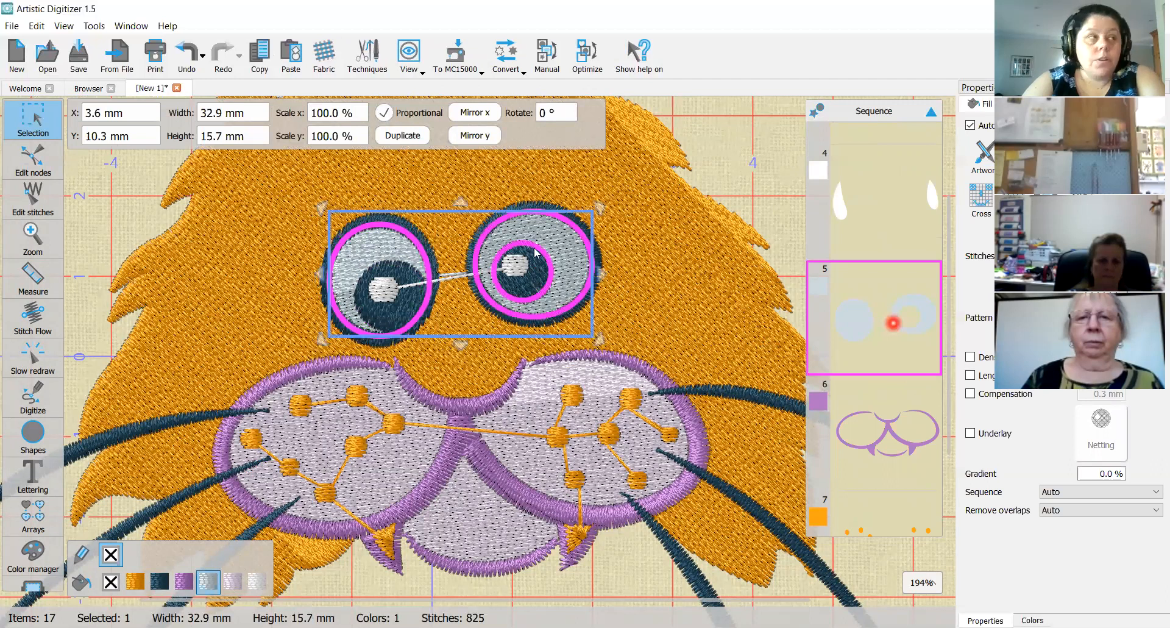
scroll(534, 247, "up", 3)
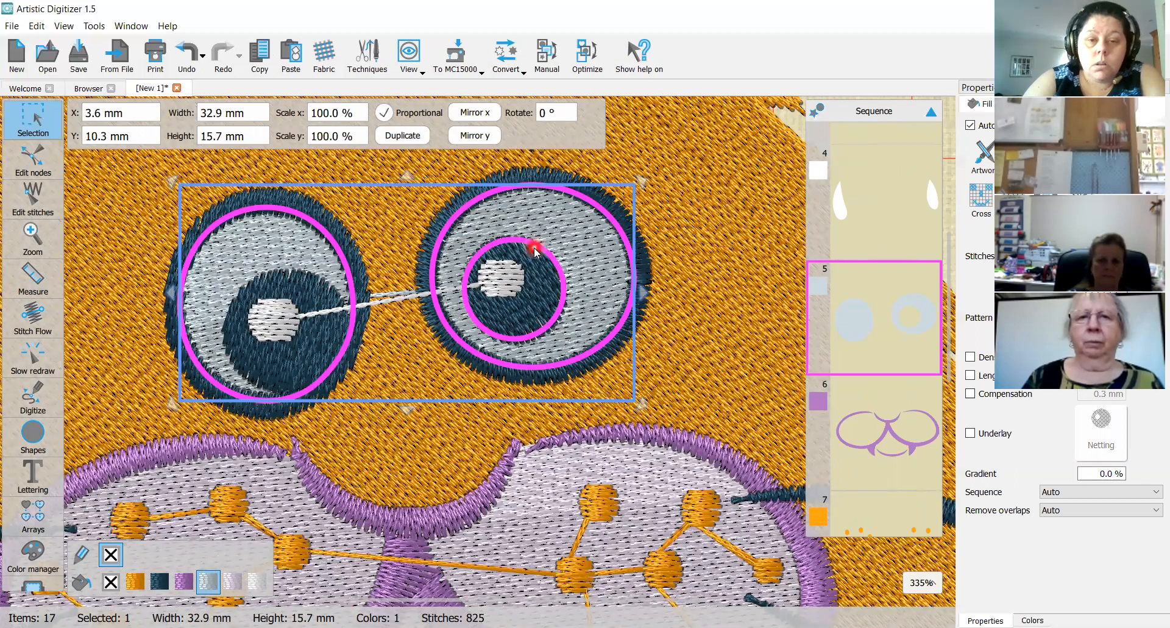
right_click(597, 323)
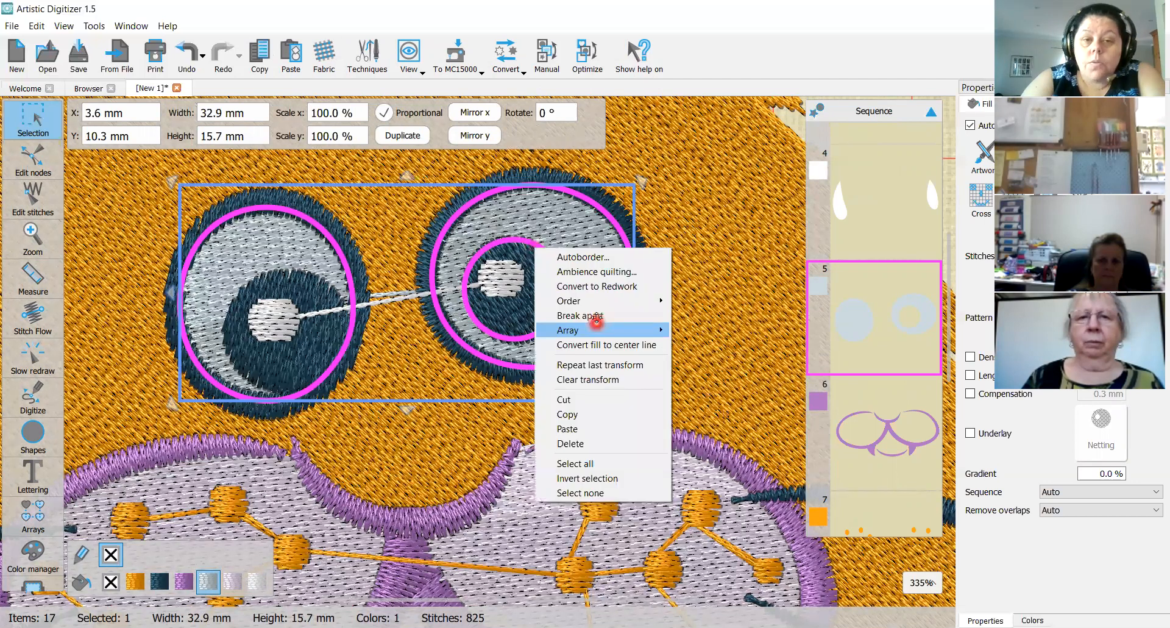
left_click(592, 316)
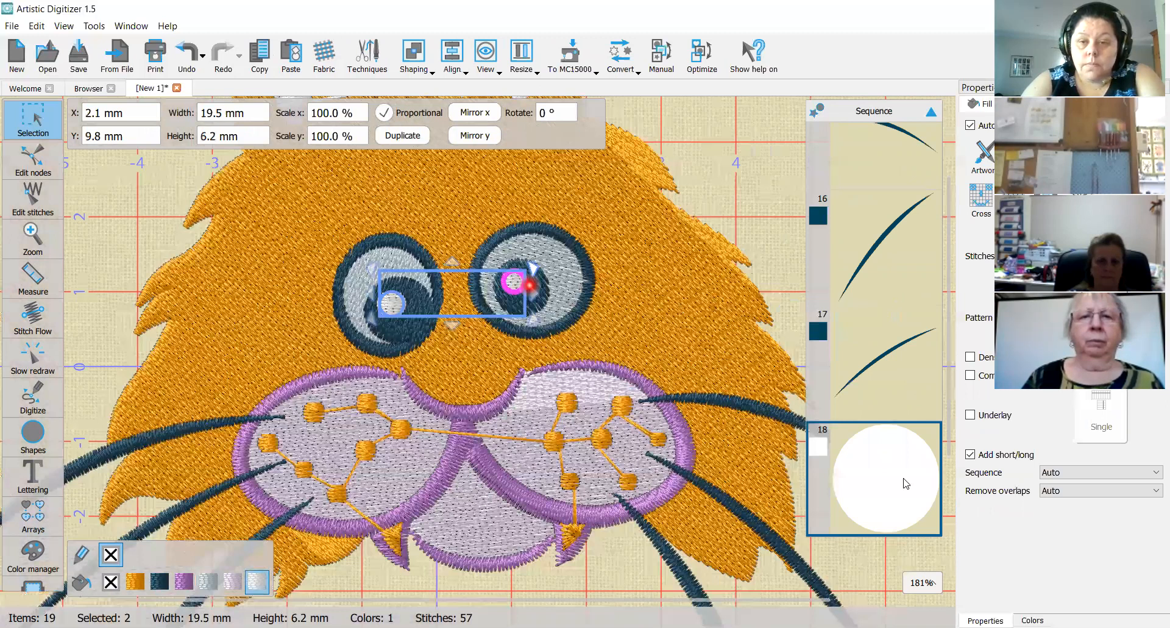
- Break apart the white inner ears into two separate objects
scroll(891, 463, "up", 6)
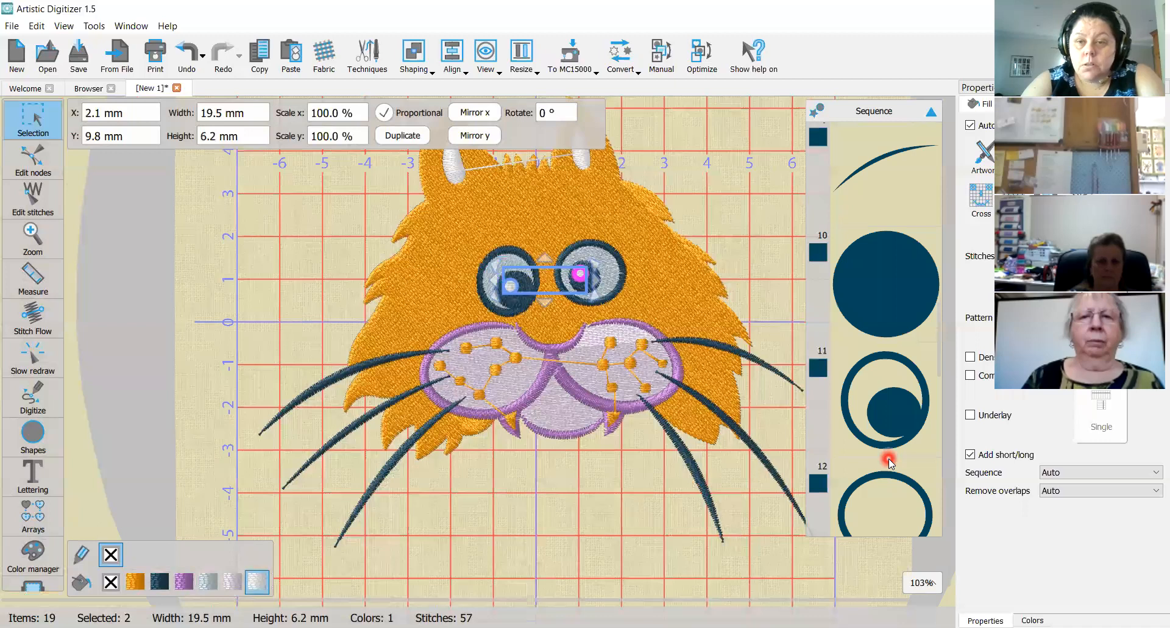
left_click(632, 197)
scroll(648, 181, "up", 1)
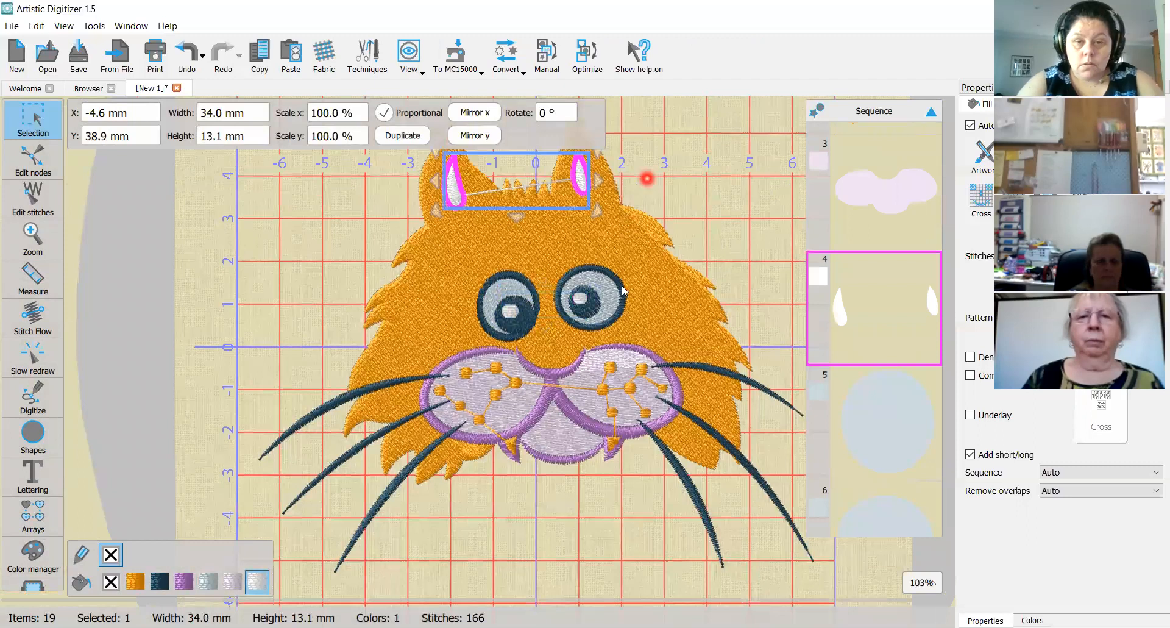
scroll(564, 237, "up", 2)
scroll(596, 225, "up", 3)
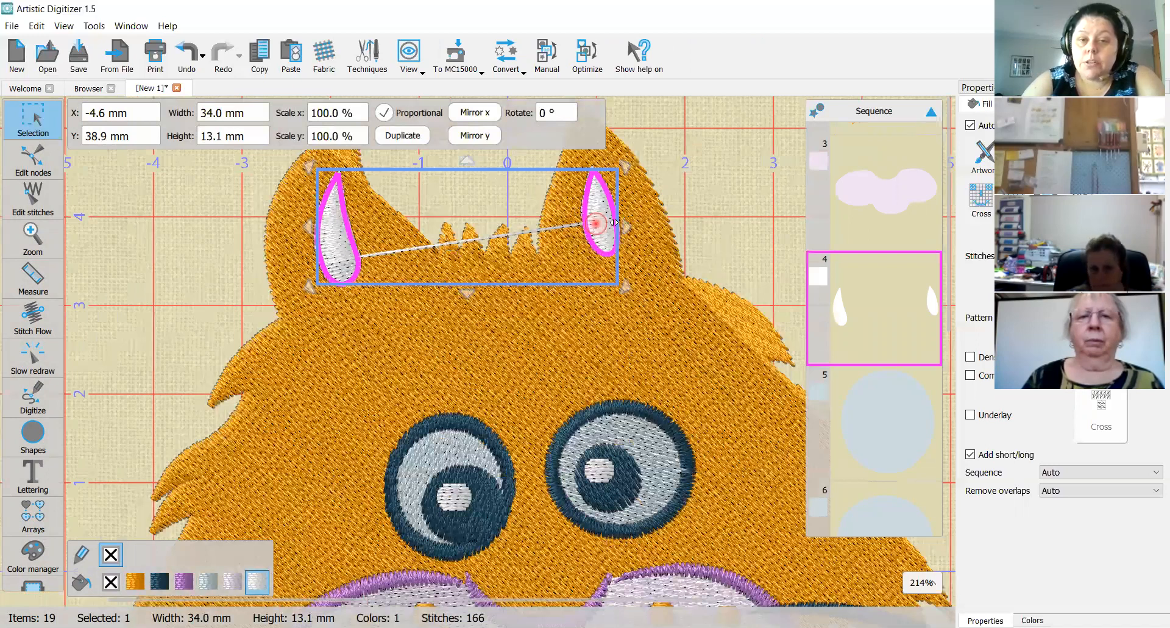
key("ctrl+k")
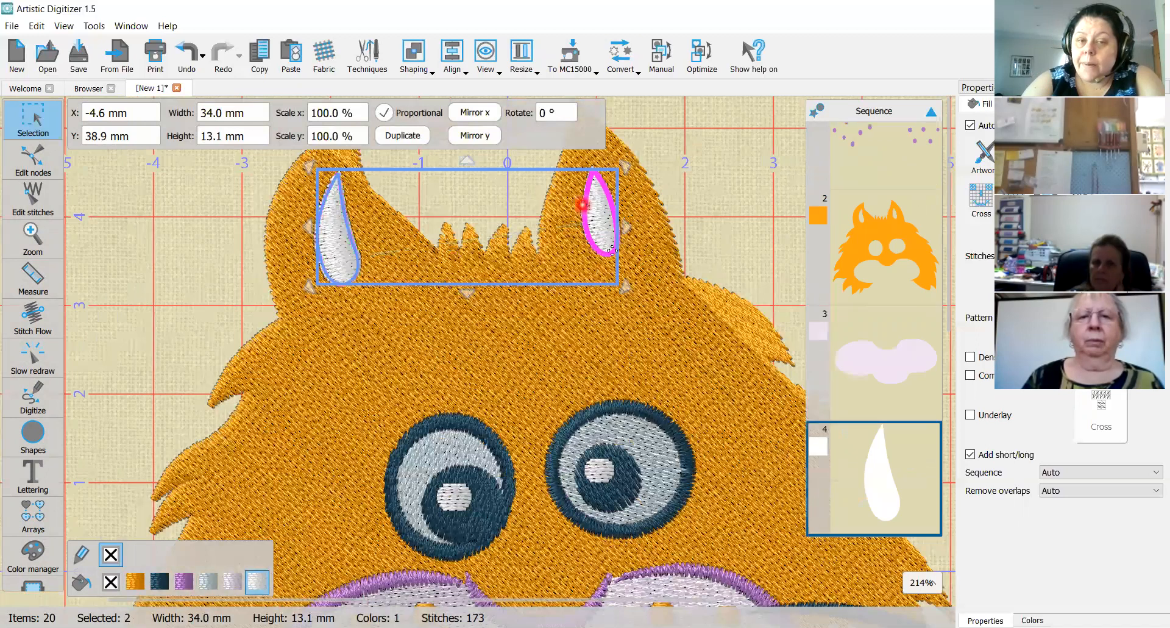
- Look through the separated objects in the sequence, clear the selection, and view the whole cat design
scroll(701, 225, "down", 1)
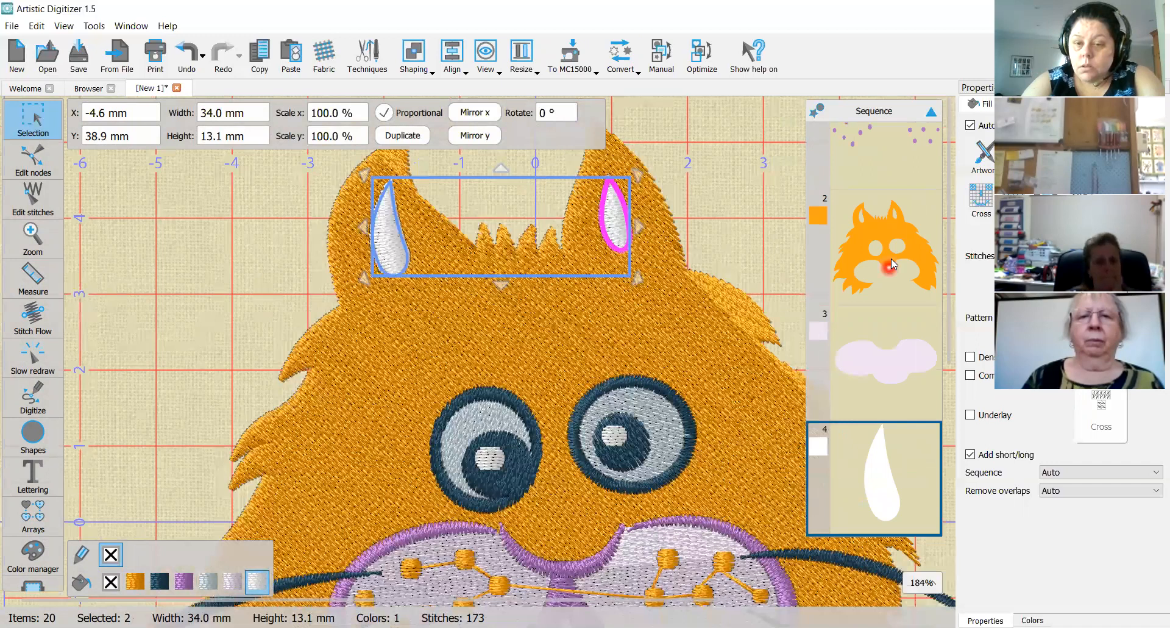
scroll(891, 261, "down", 10)
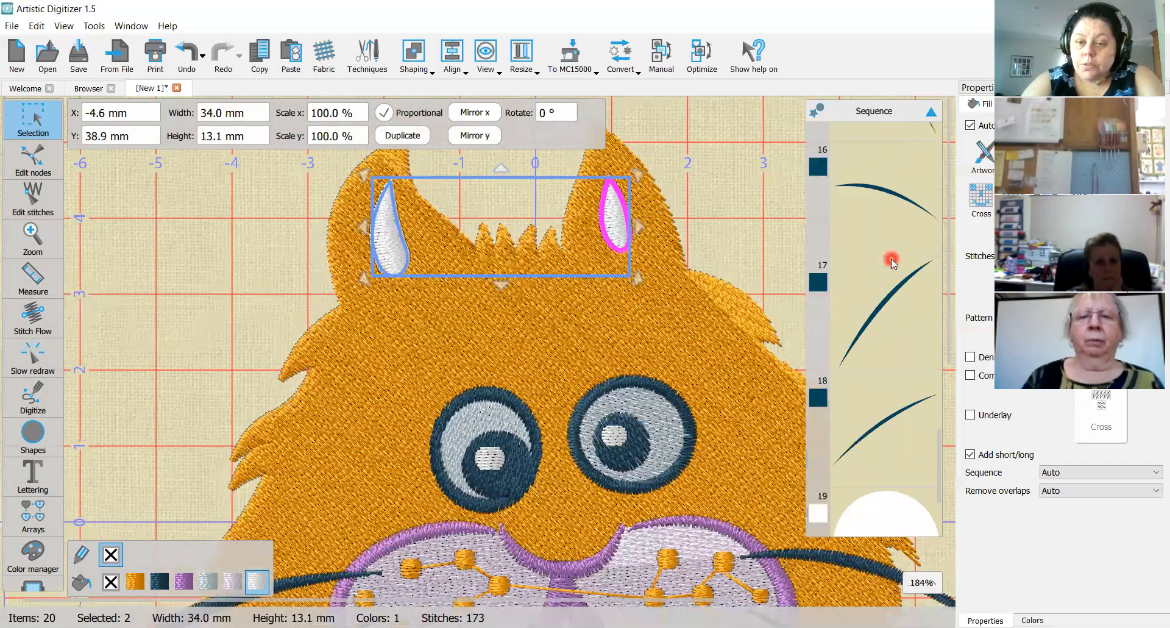
left_click(756, 211)
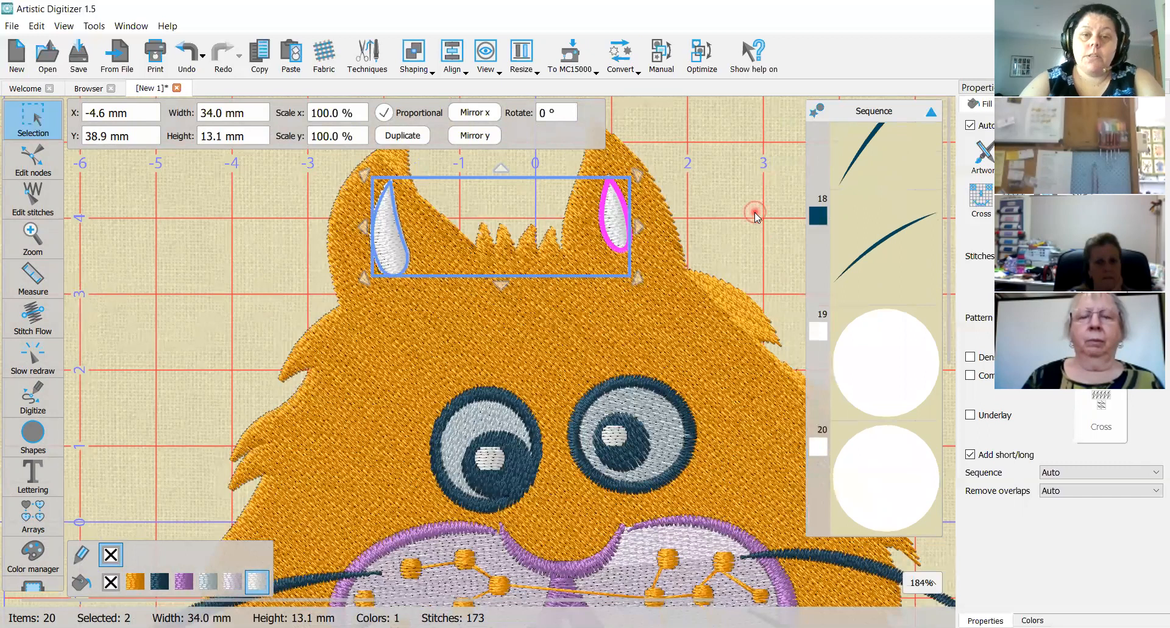
scroll(756, 216, "down", 2)
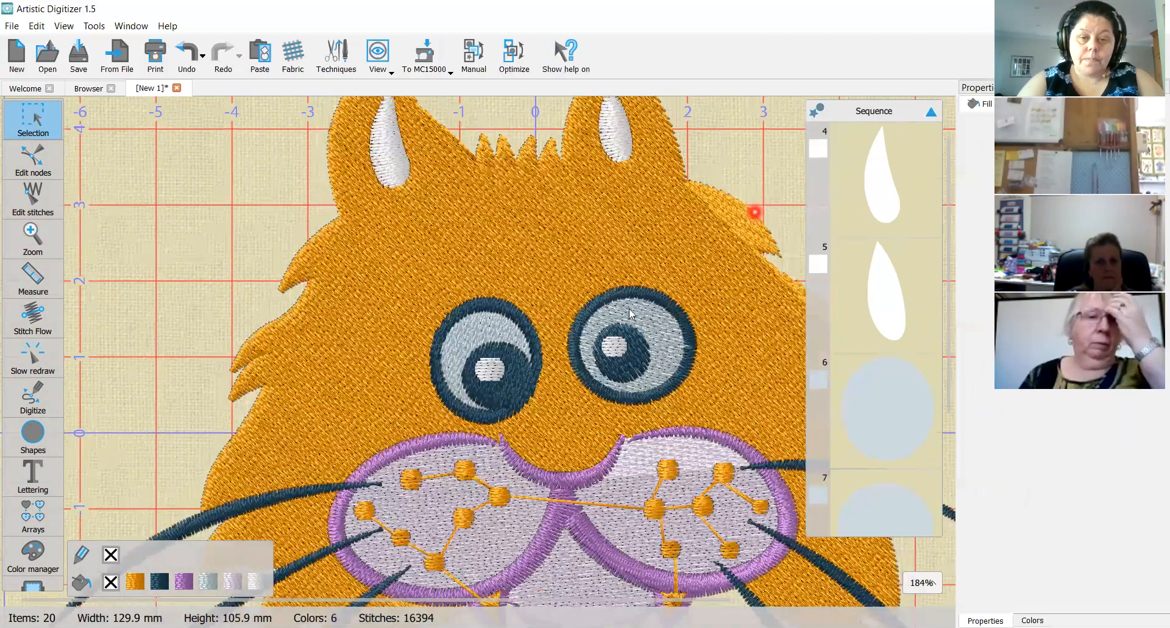
scroll(548, 276, "down", 3)
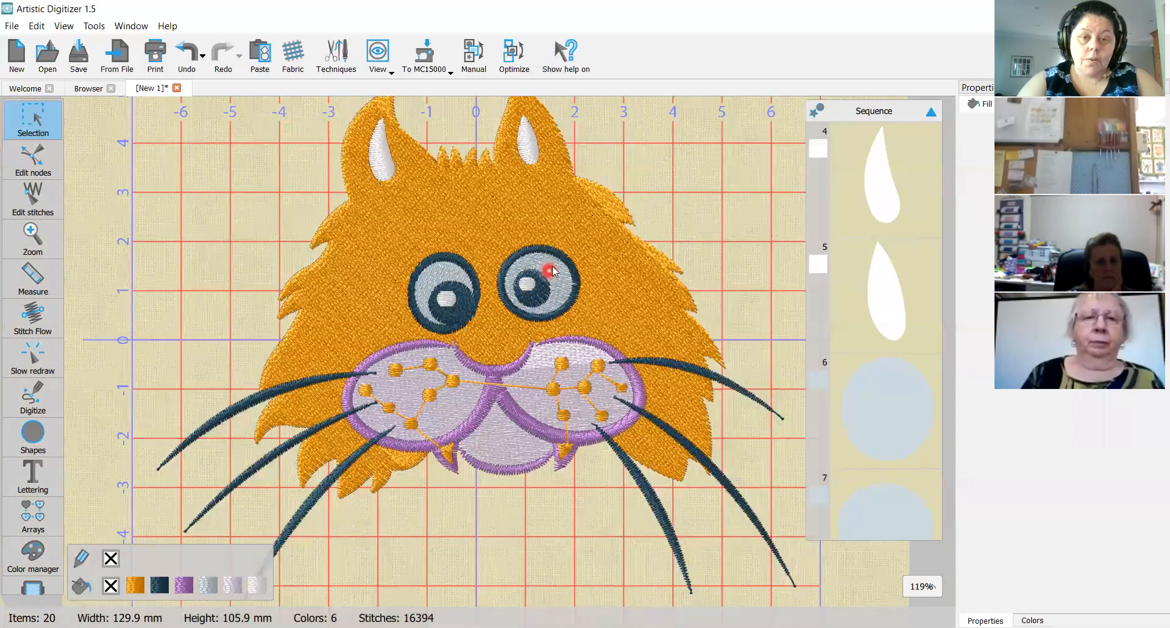
scroll(656, 221, "down", 2)
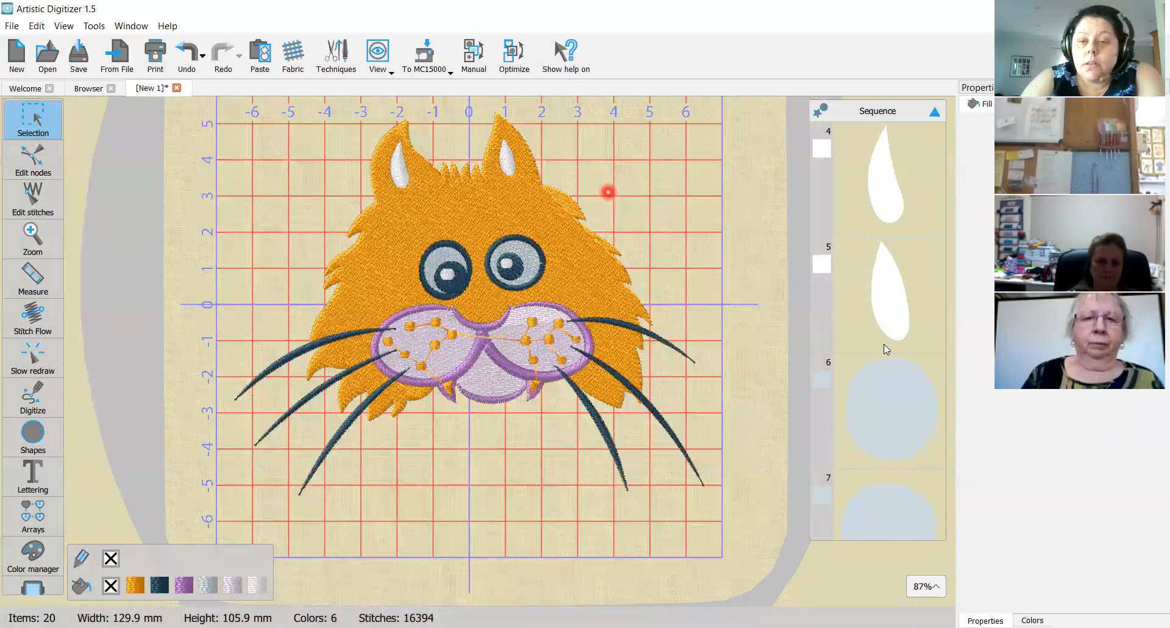
scroll(879, 293, "up", 3)
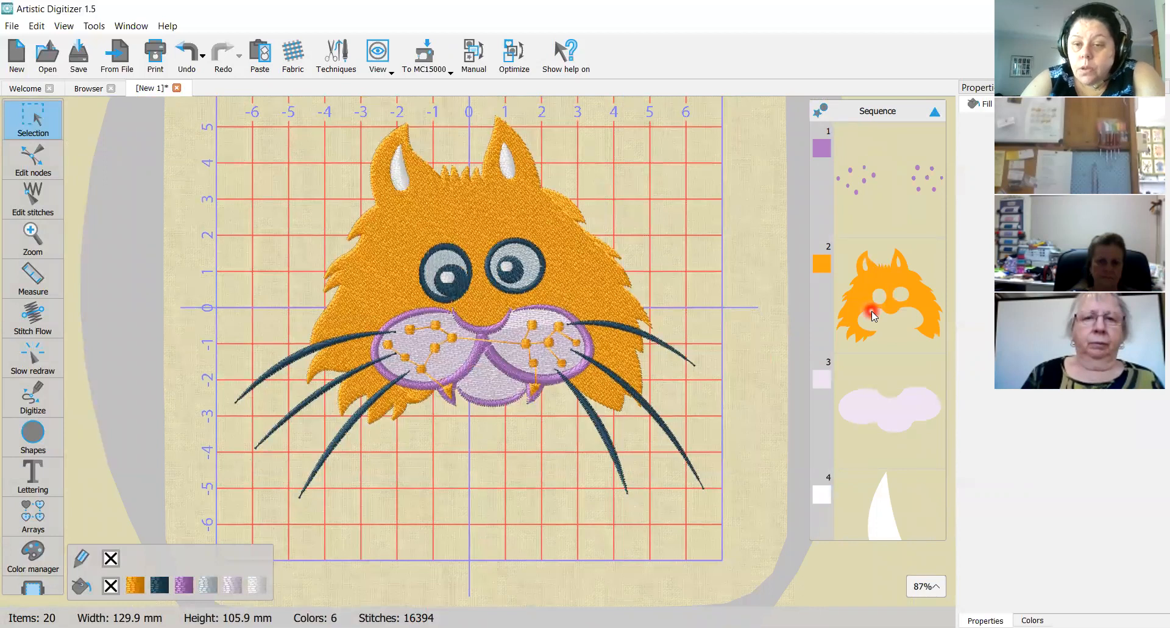
- Select the orange head in the sequence to examine its shape around the eyes and muzzle, and clear the selection
left_click(874, 315)
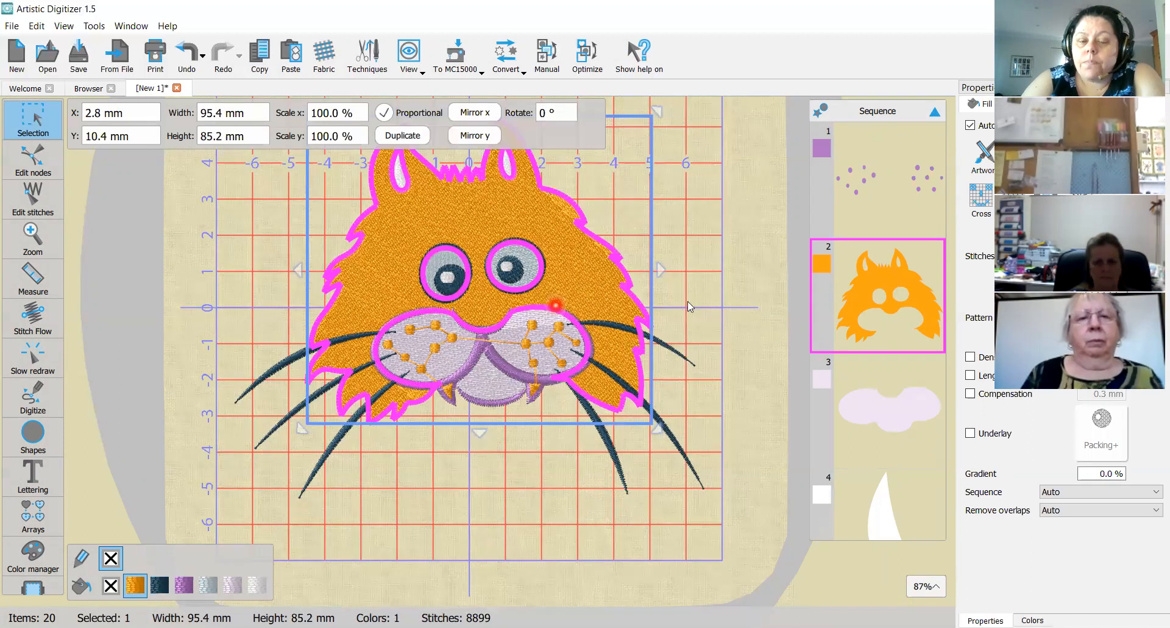
left_click(692, 263)
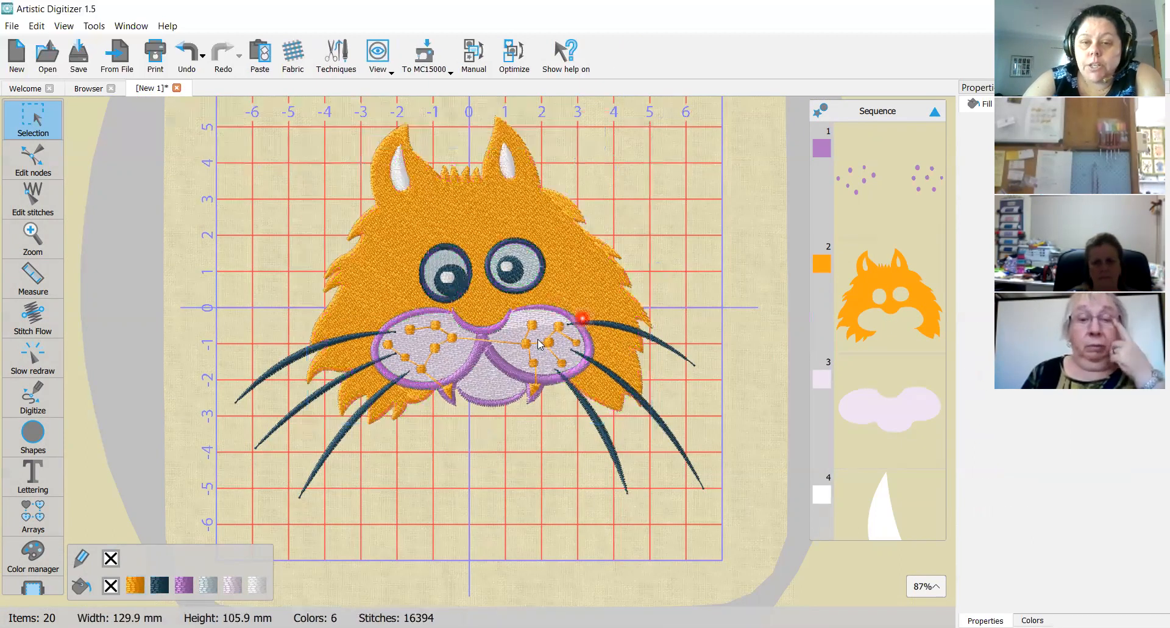
scroll(592, 249, "up", 3)
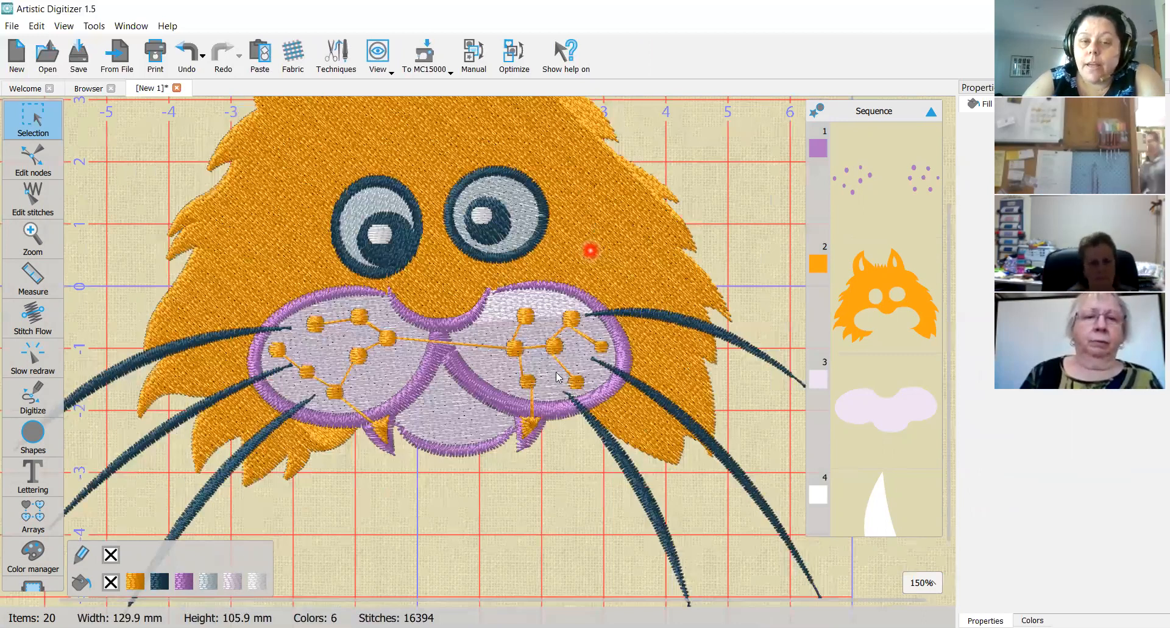
left_click(387, 362)
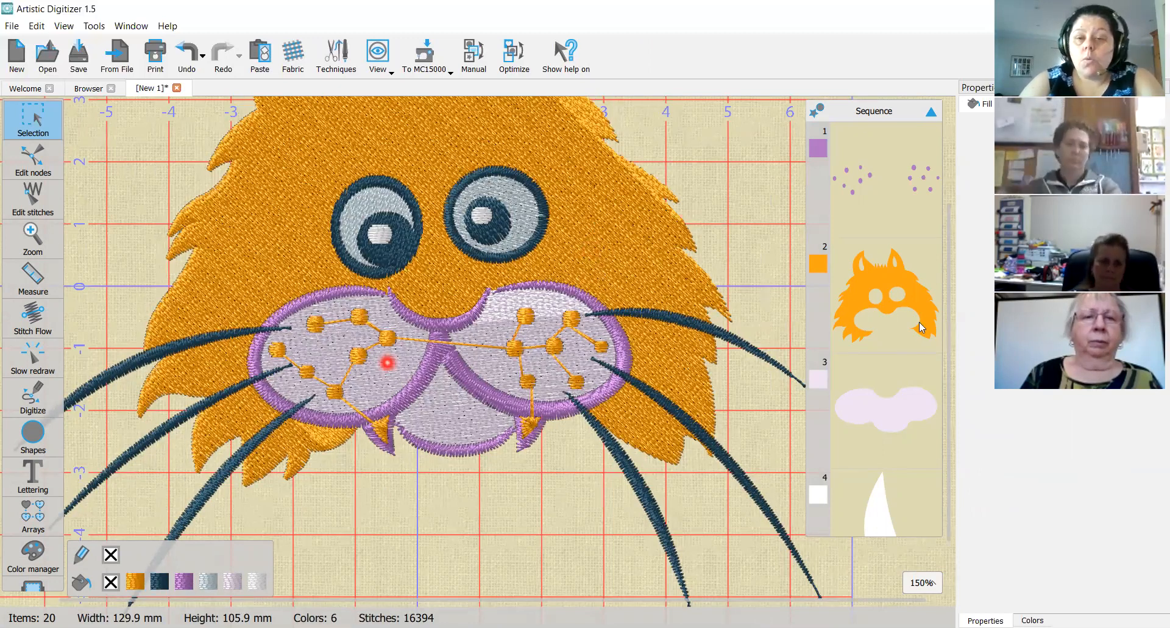
left_click(918, 296)
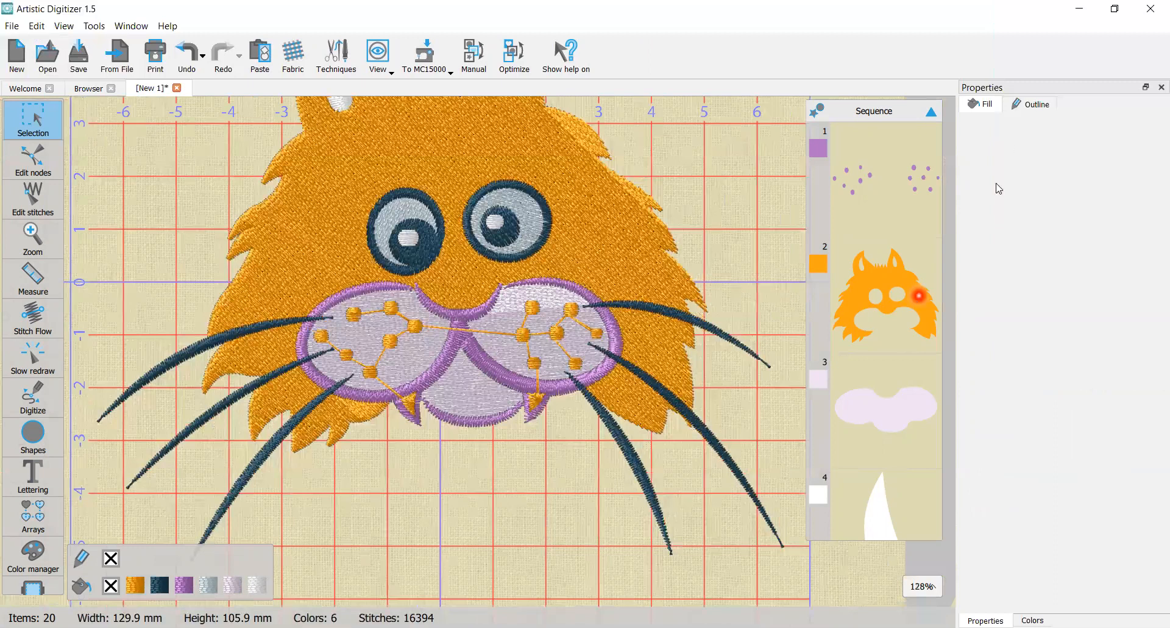
- Set Remove overlaps to Never for all objects in the design, and clear the selection
key("ctrl+a")
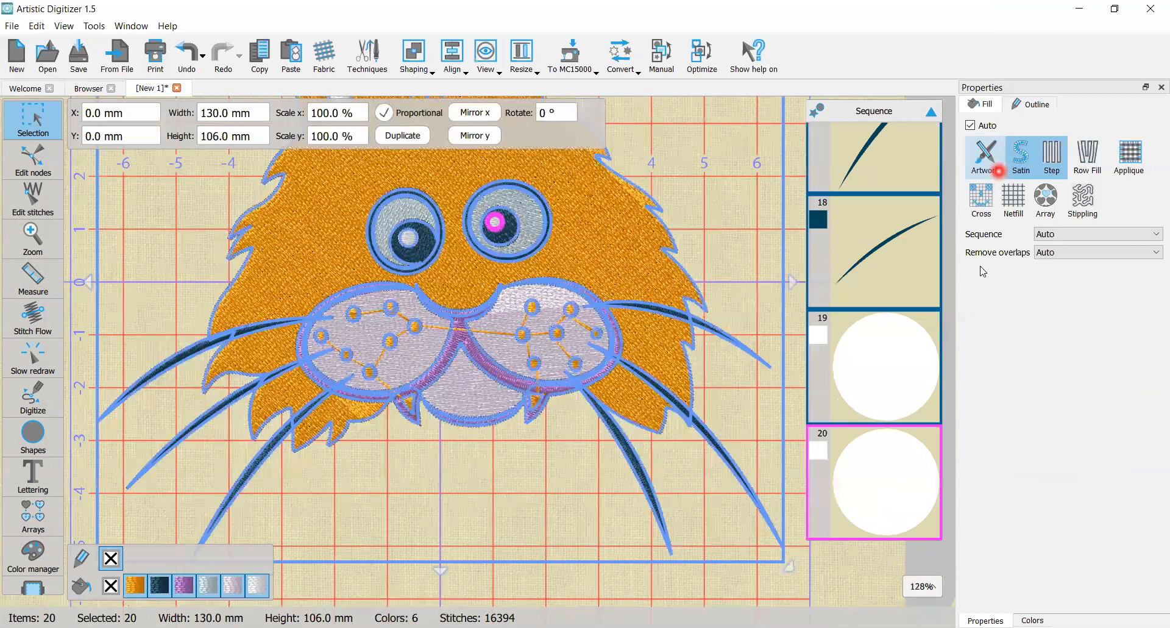
left_click(1055, 271)
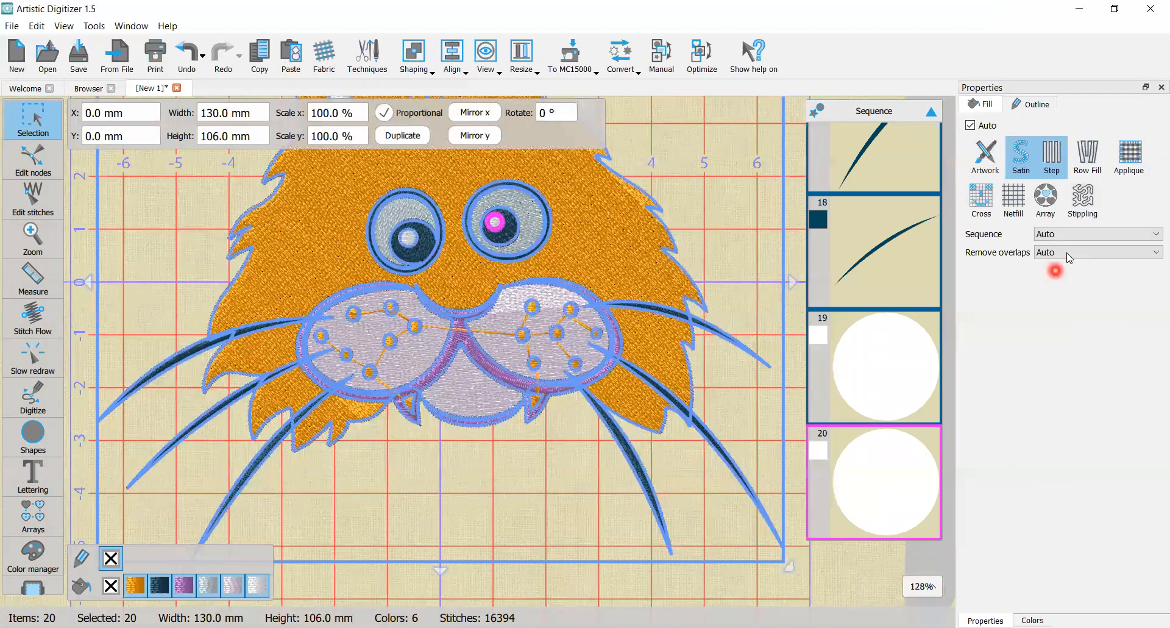
left_click(739, 201)
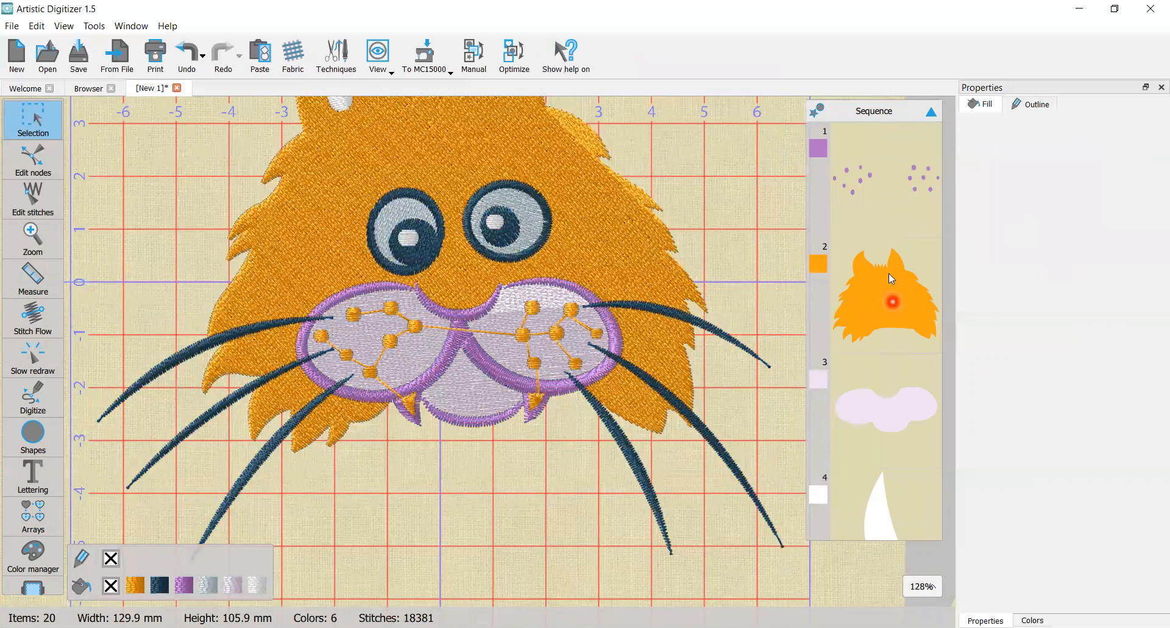
left_click(670, 244)
left_click(984, 414)
left_click(579, 197)
left_click(641, 365)
left_click(366, 272)
left_click(298, 397)
left_click(993, 104)
left_click(912, 235)
- Inspect the purple freckle dots object on the muzzle and delete it from the sequence
scroll(914, 429, "down", 5)
scroll(902, 459, "up", 5)
left_click(890, 176)
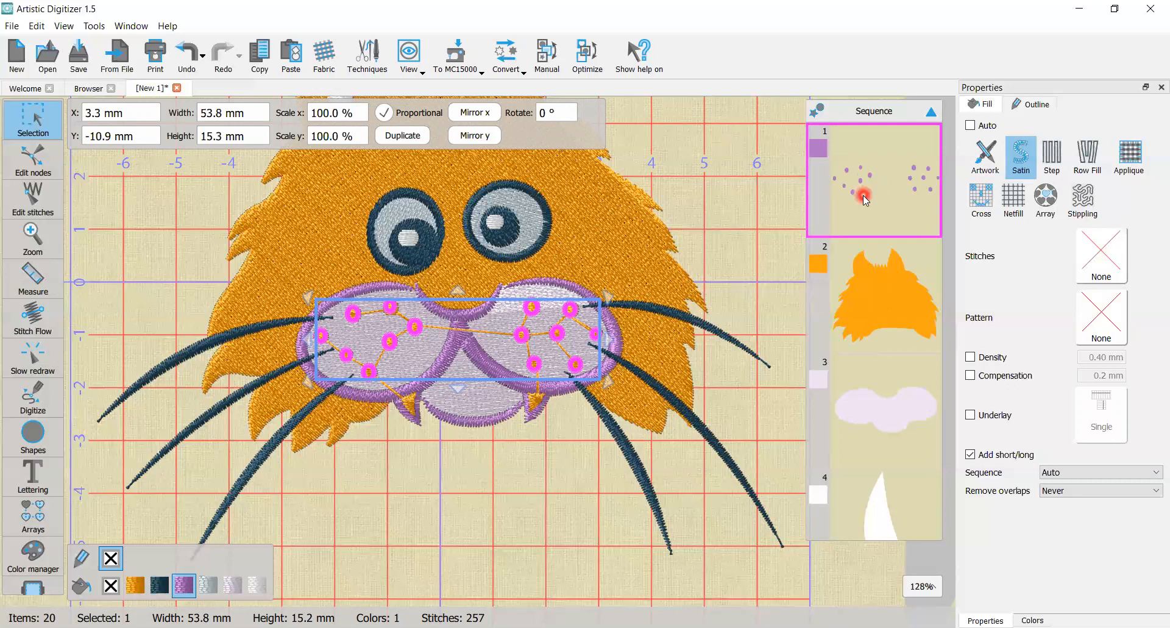
scroll(869, 199, "down", 1)
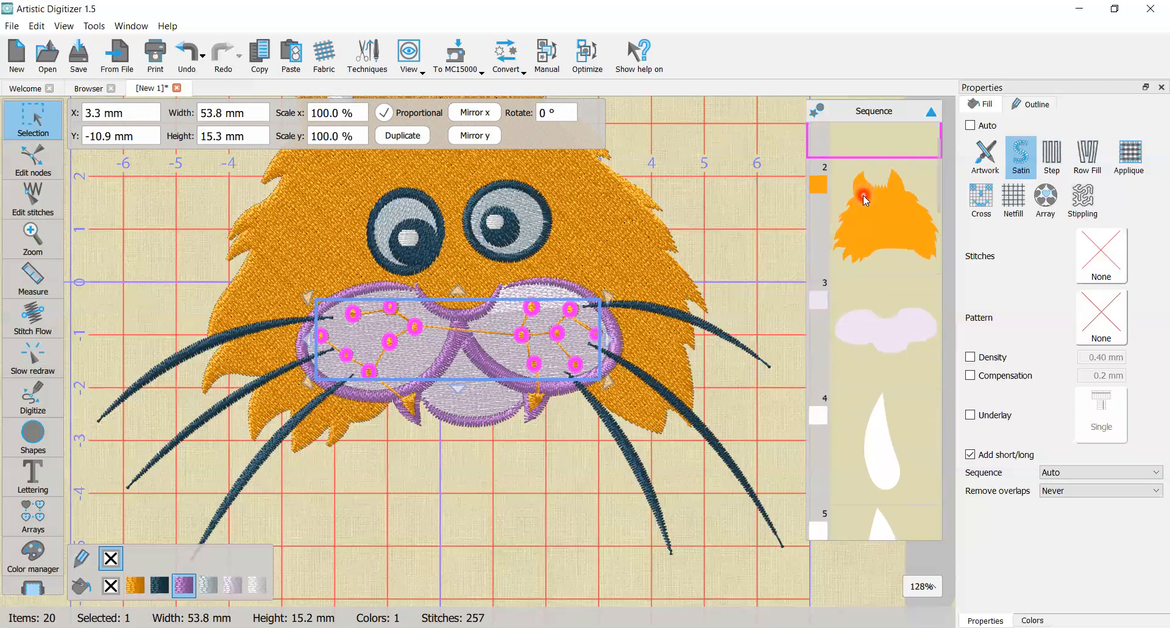
scroll(871, 199, "up", 1)
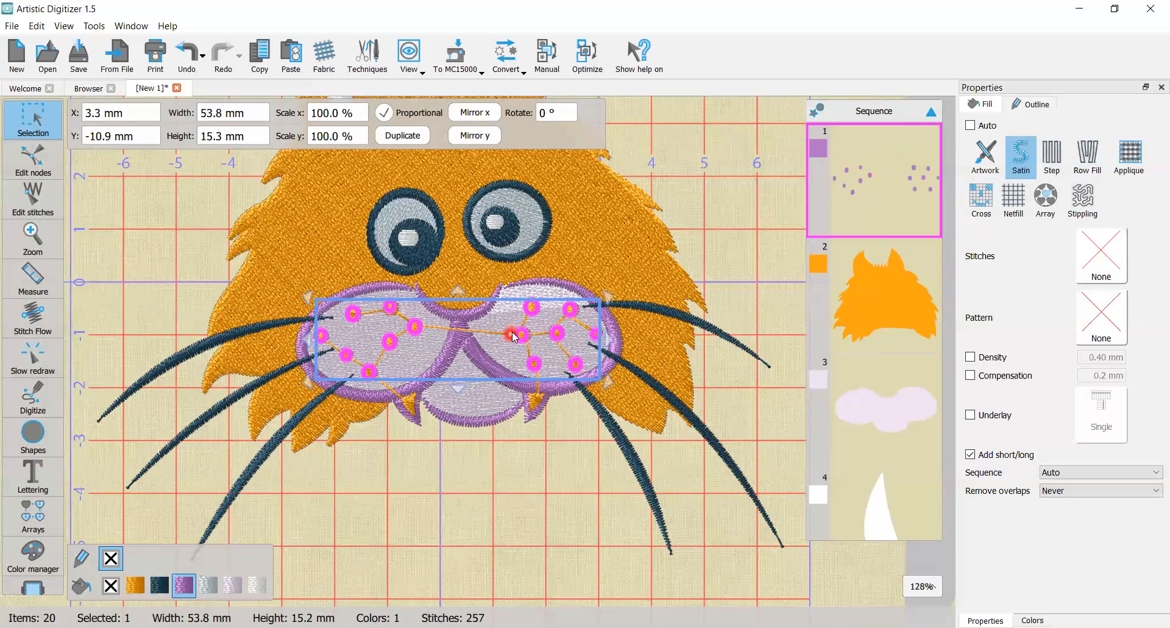
scroll(512, 333, "up", 3)
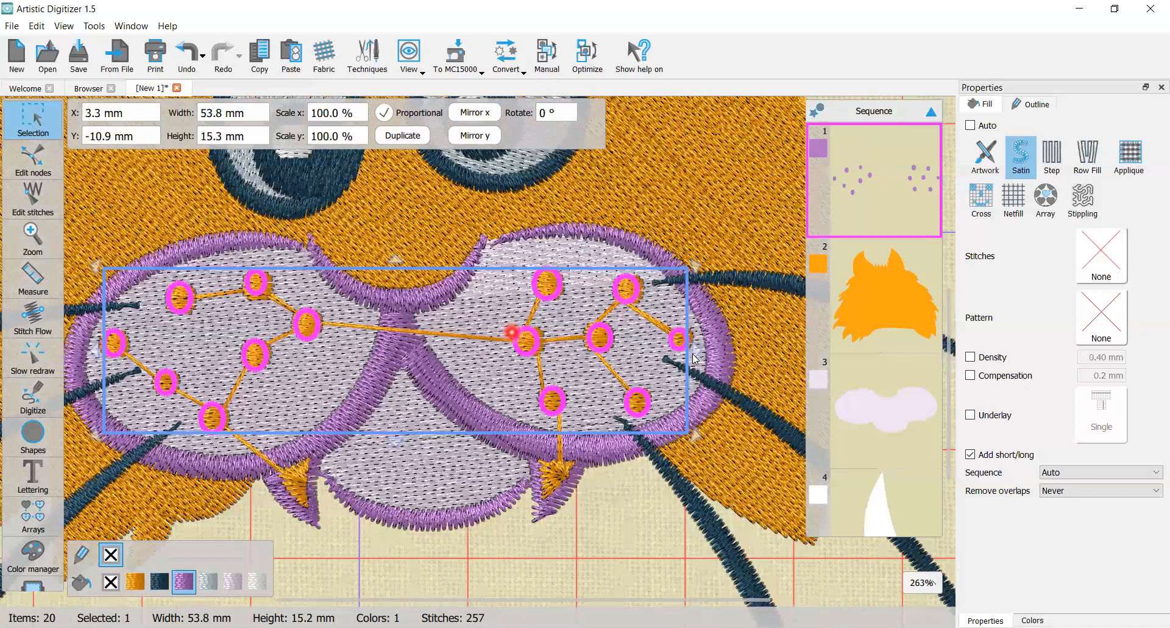
scroll(696, 361, "up", 2)
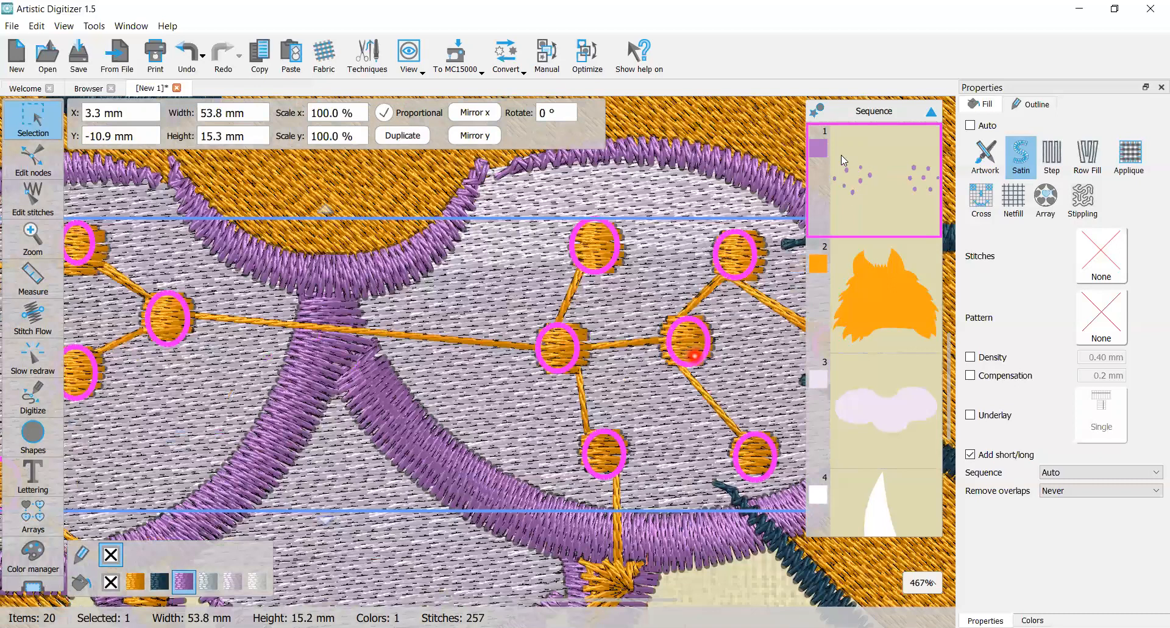
left_click(889, 309)
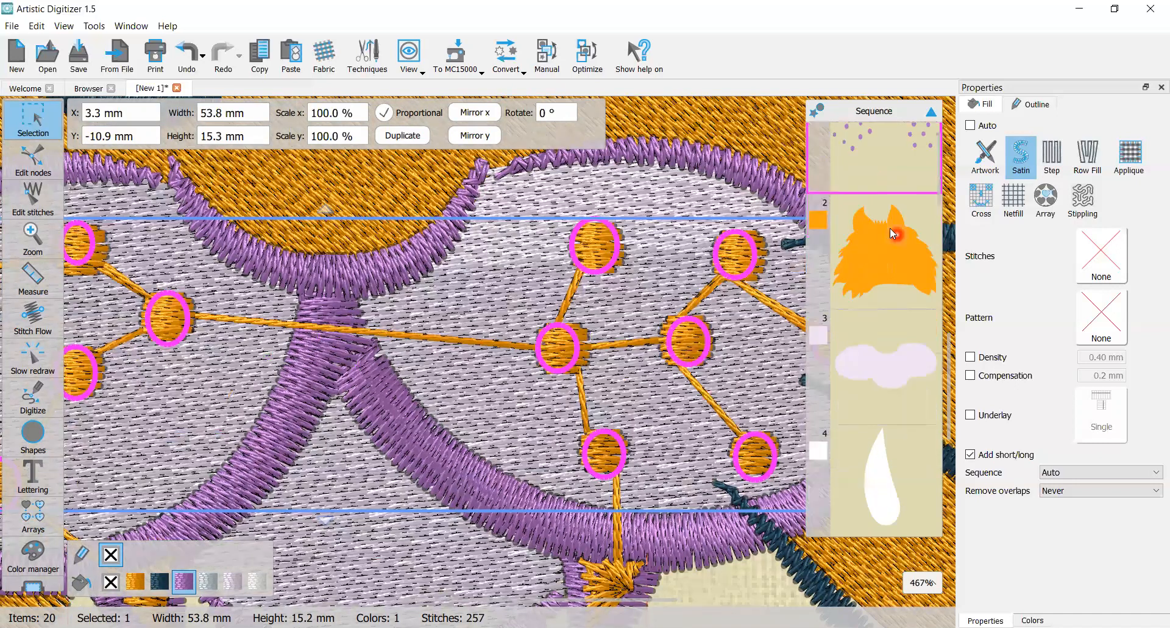
left_click(847, 172)
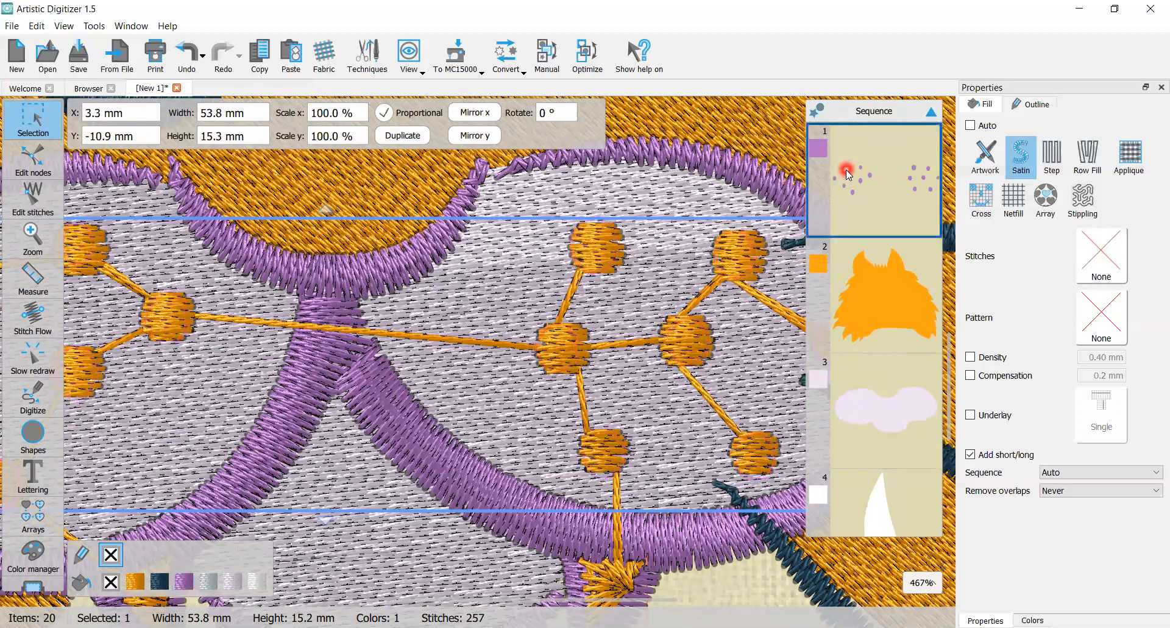
key("Delete")
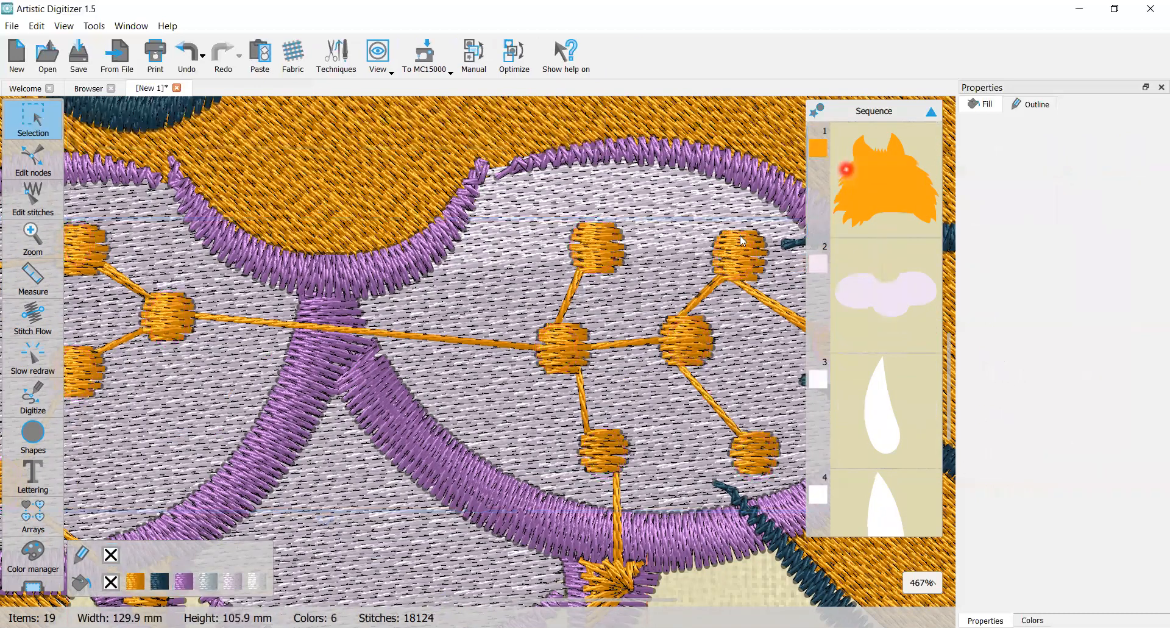
- Examine the orange head's stitching around the ears, eyes and muzzle
scroll(740, 235, "down", 5)
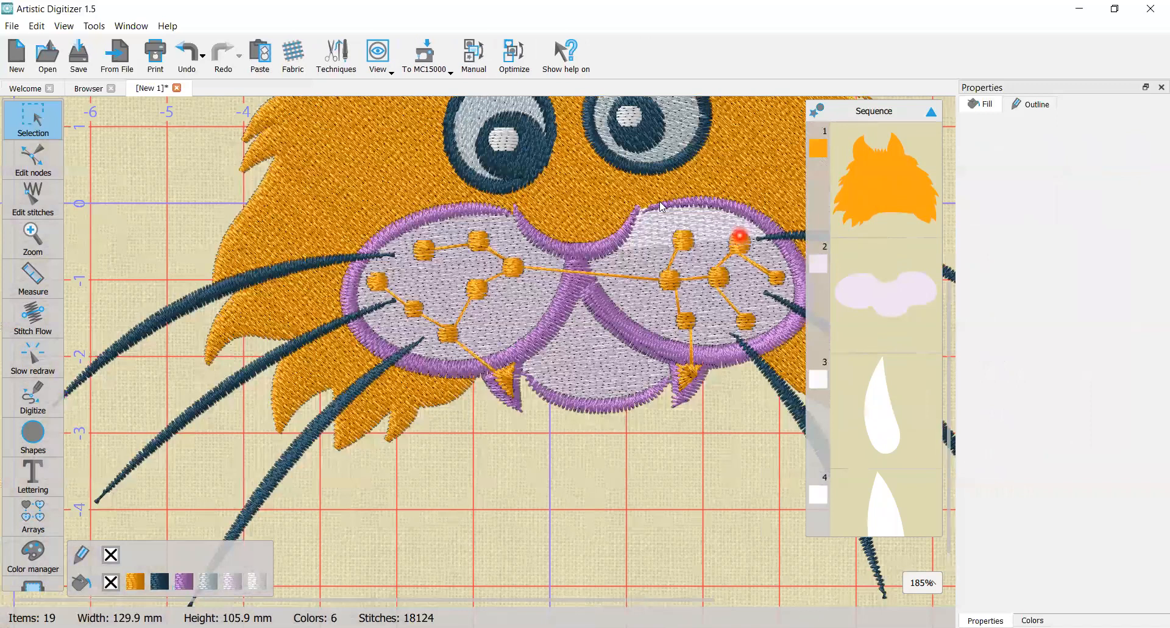
scroll(663, 207, "down", 4)
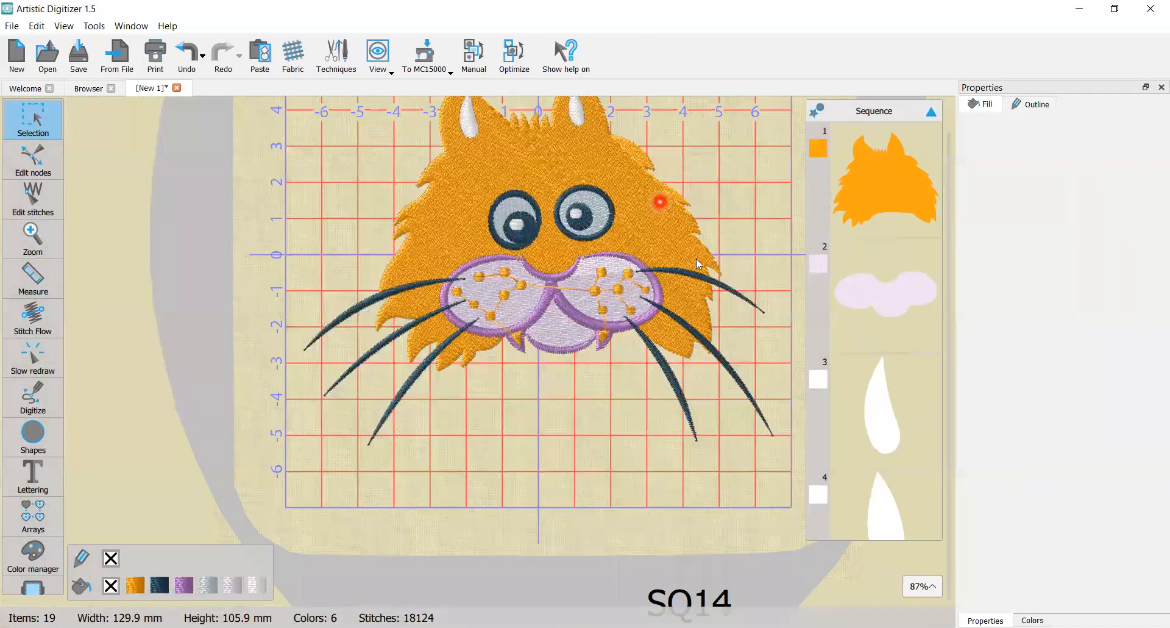
scroll(662, 205, "up", 1)
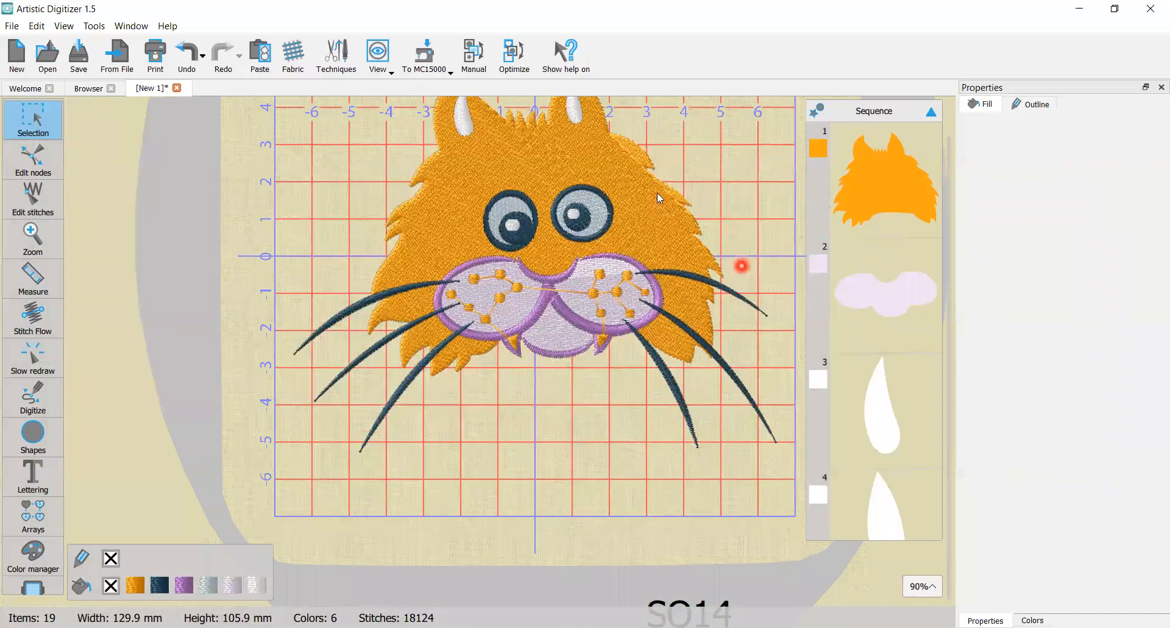
scroll(657, 193, "up", 2)
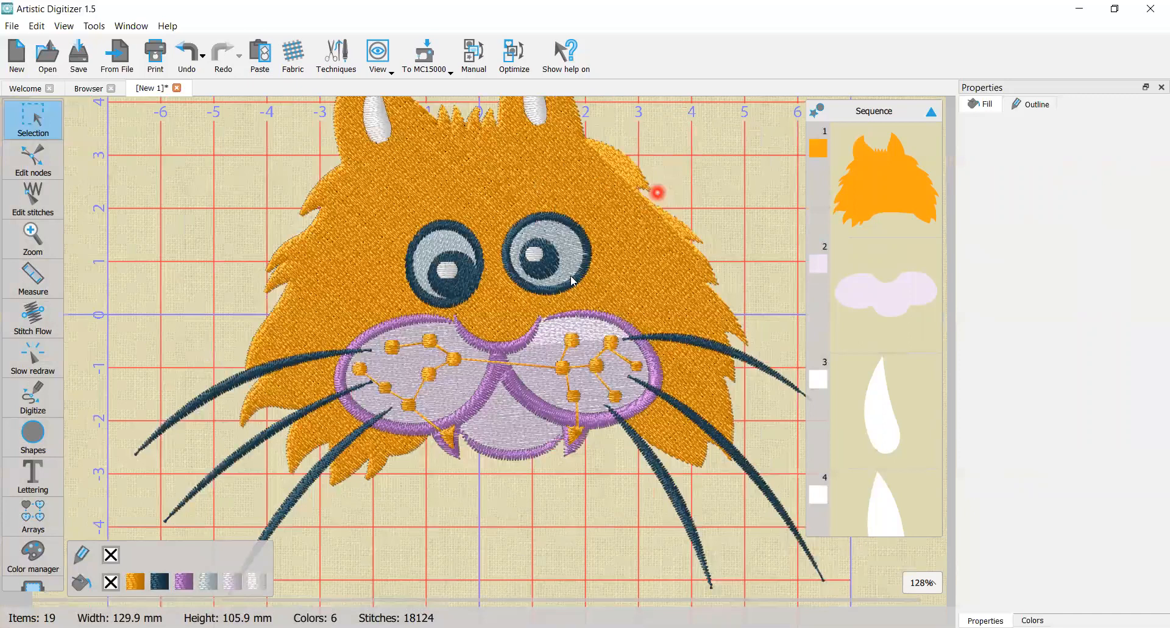
scroll(654, 329, "up", 2)
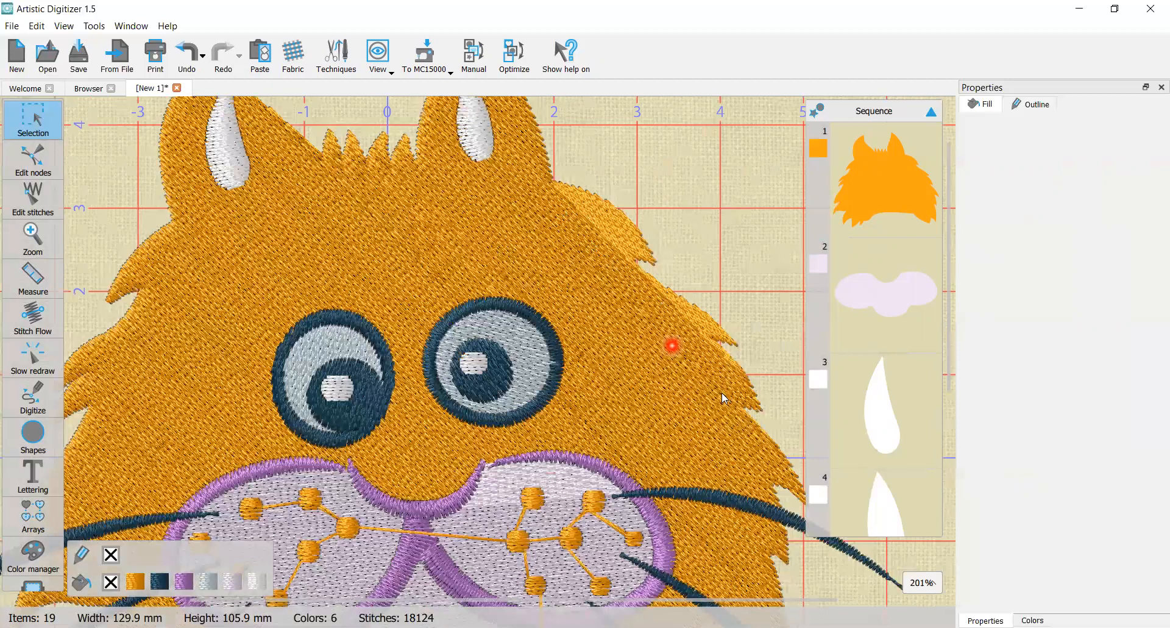
scroll(723, 397, "down", 2)
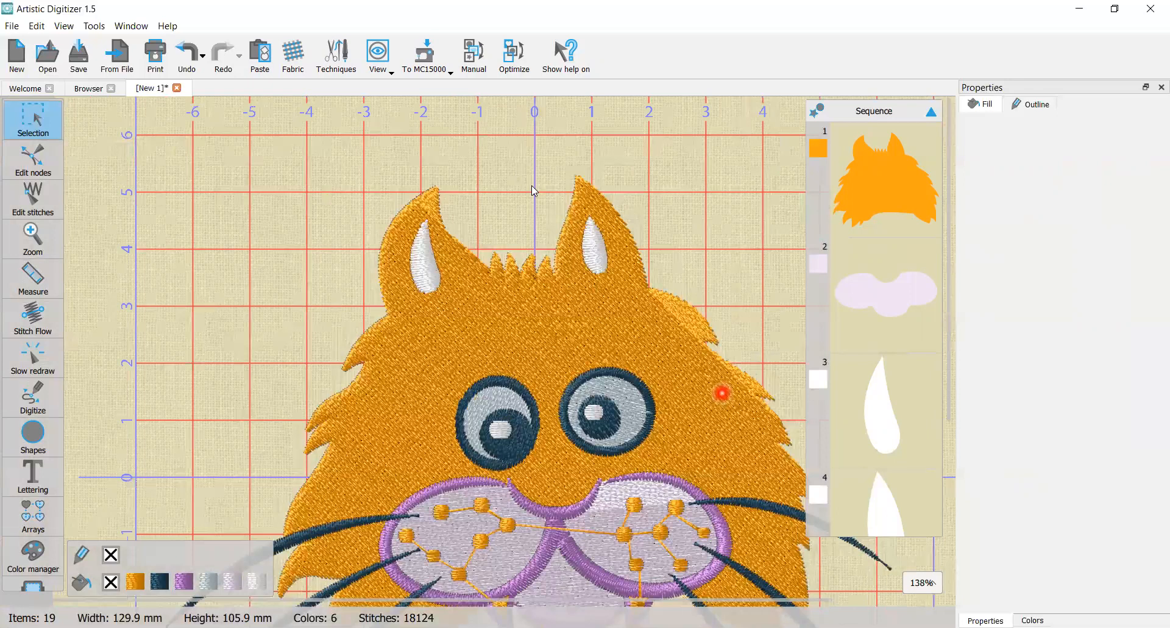
scroll(535, 191, "up", 1)
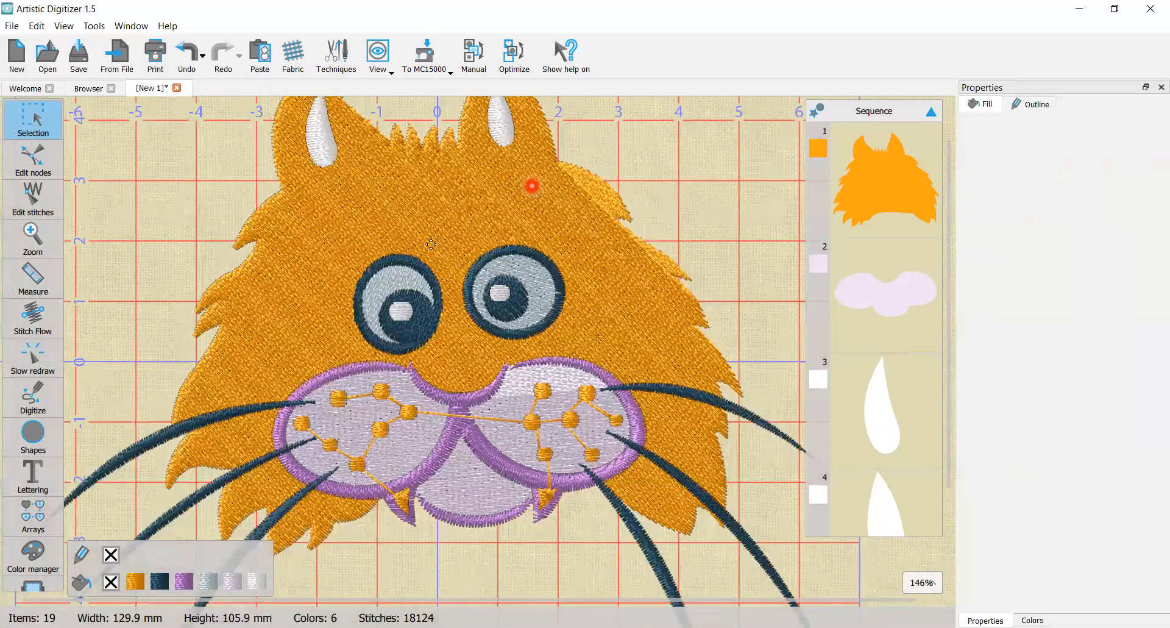
- Give the orange head's fill a vertical stitch direction with Stitch Flow, using a line from the forehead down past the chin
left_click(442, 218)
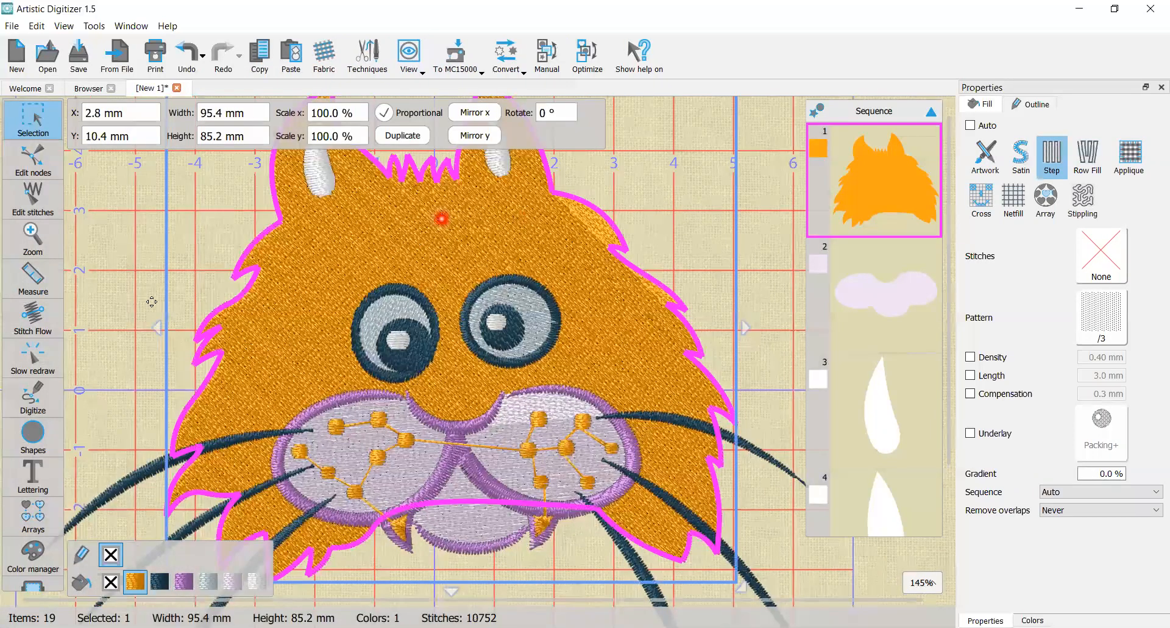
left_click(33, 316)
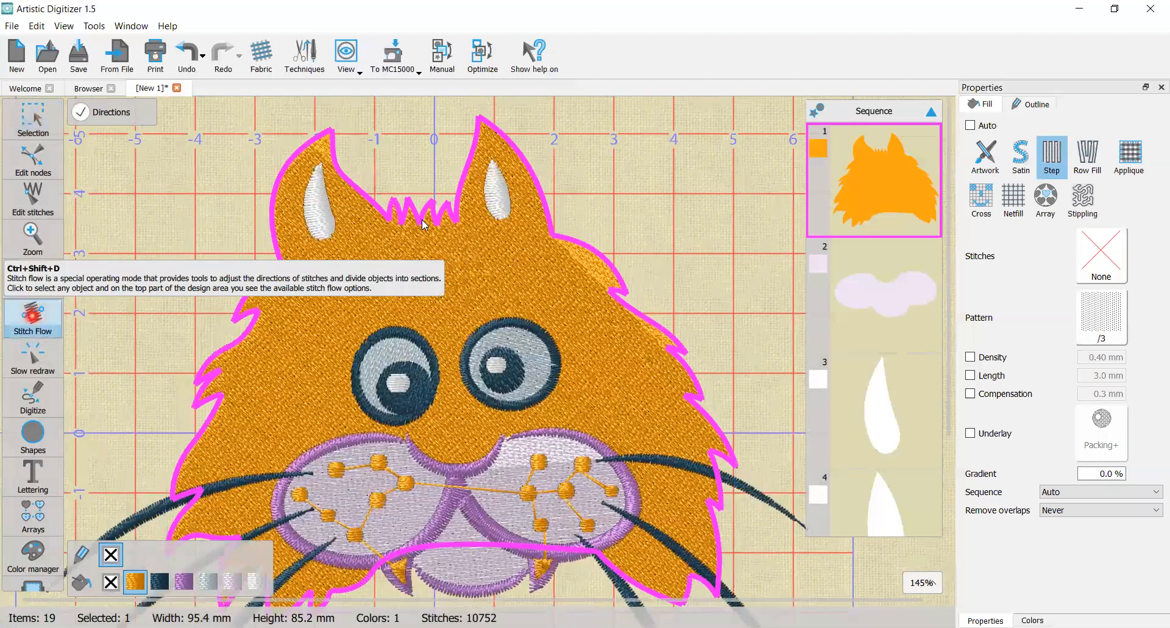
left_click_drag(422, 221, 413, 390)
left_click_drag(431, 479, 428, 543)
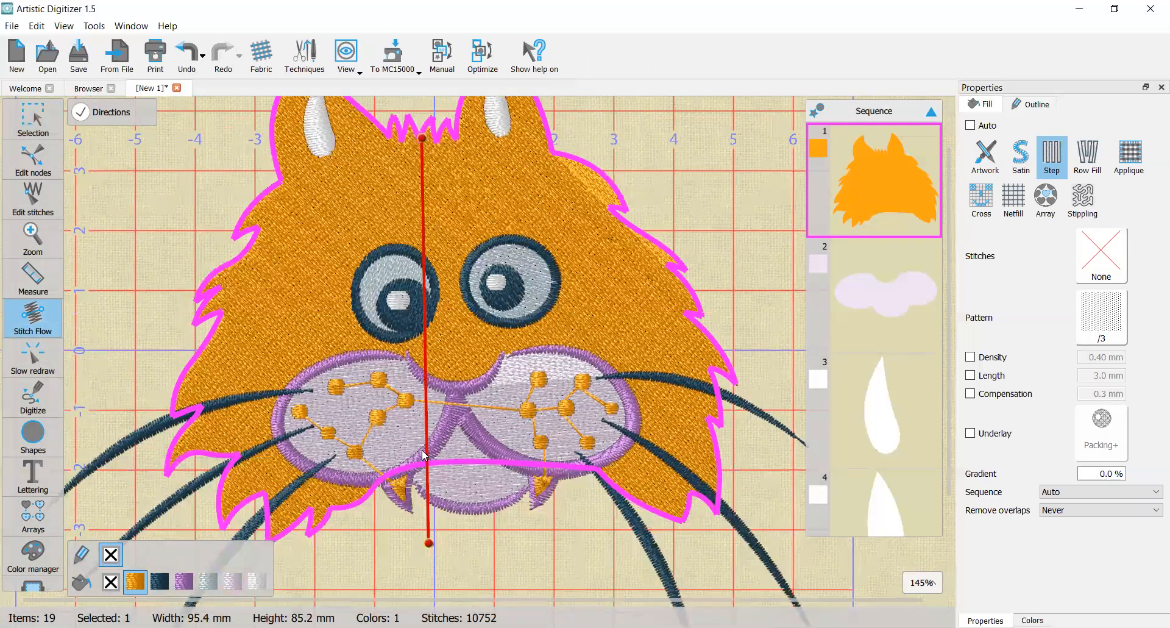
left_click_drag(318, 211, 76, 122)
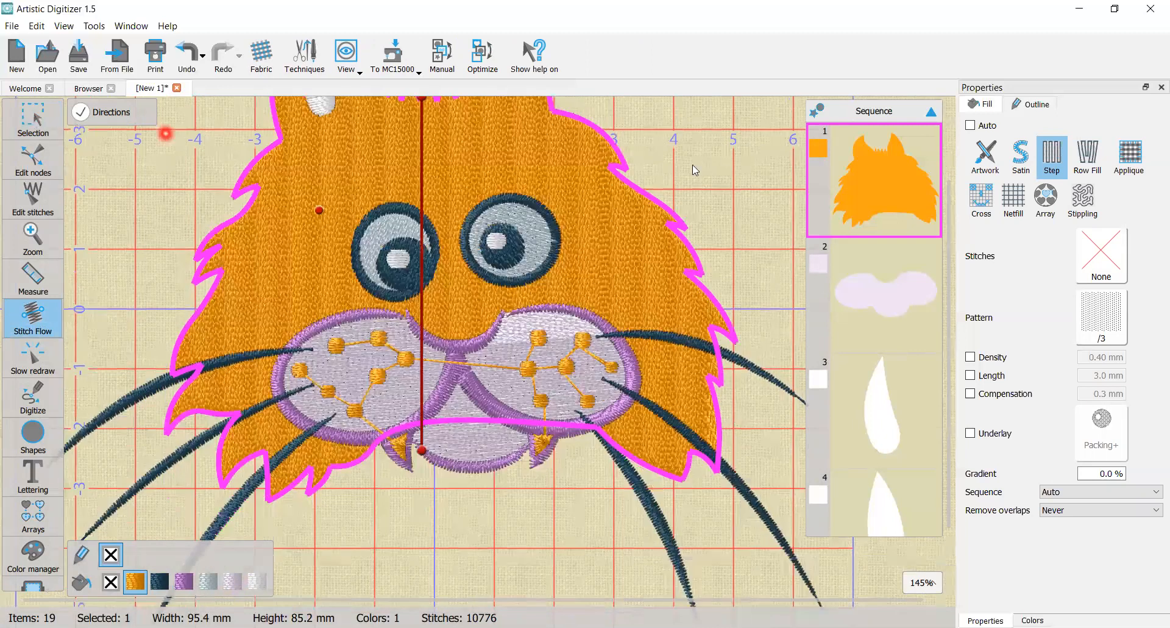
key("Escape")
left_click(536, 212)
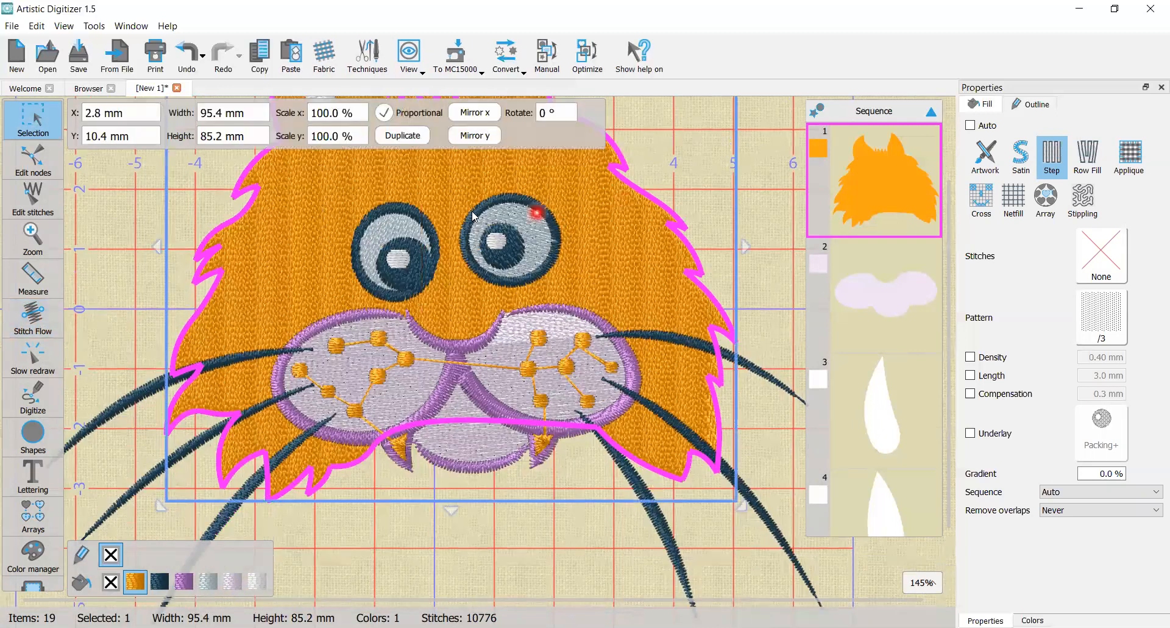
- Examine the stitching on the orange head, the muzzle, and the two orange teeth below the muzzle outline
scroll(472, 212, "up", 2)
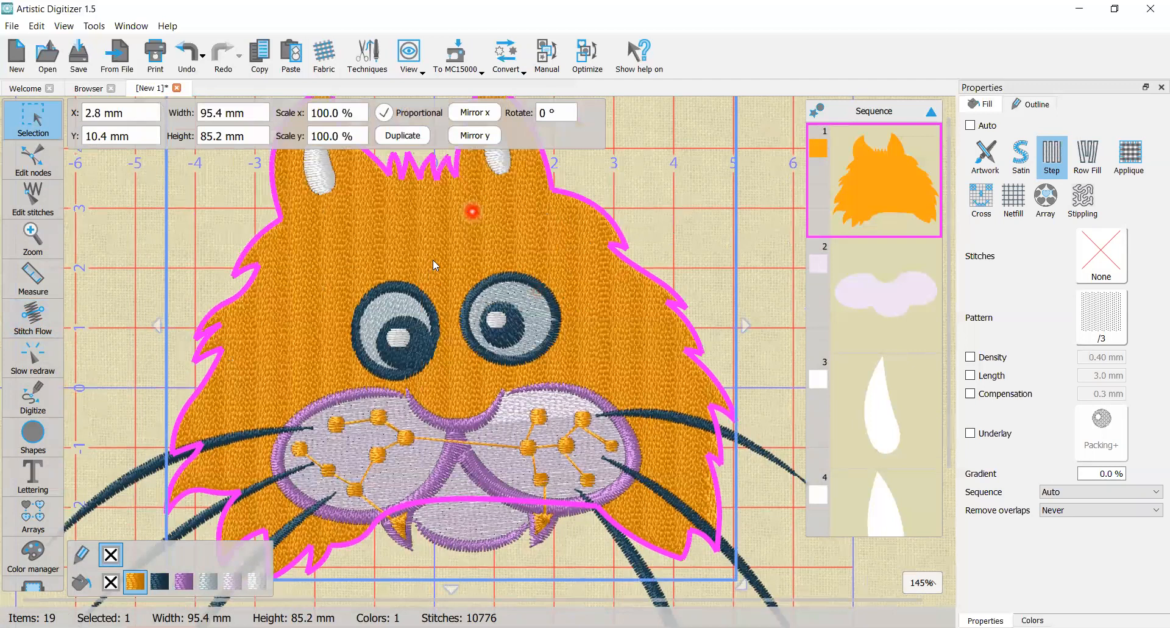
scroll(482, 208, "up", 4, "ctrl")
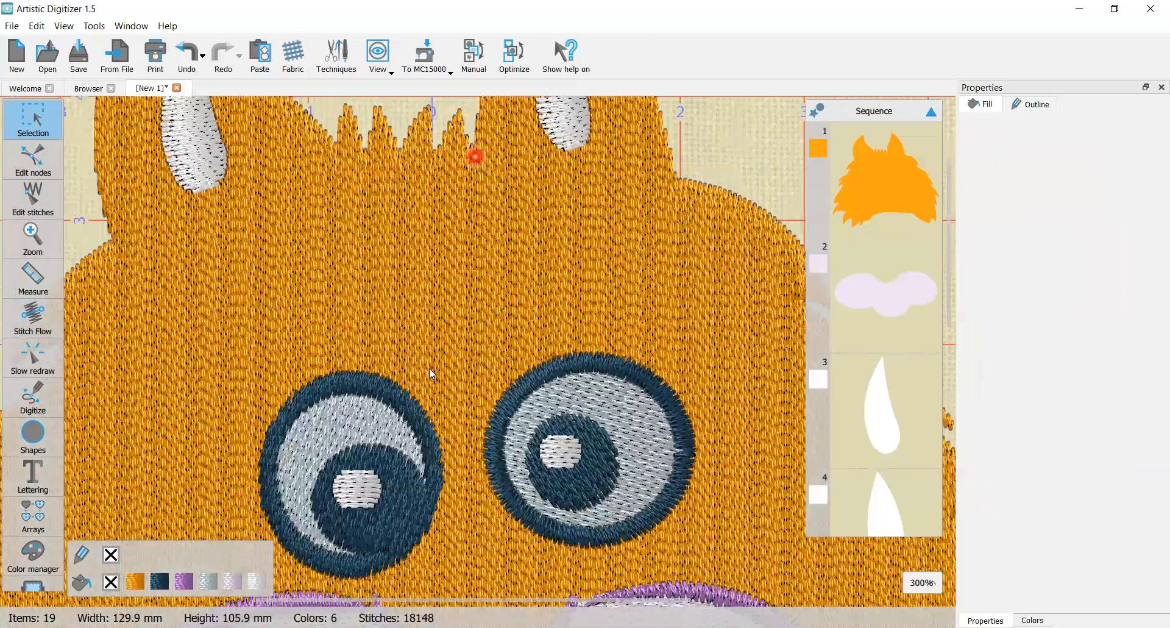
scroll(338, 296, "down", 5, "ctrl")
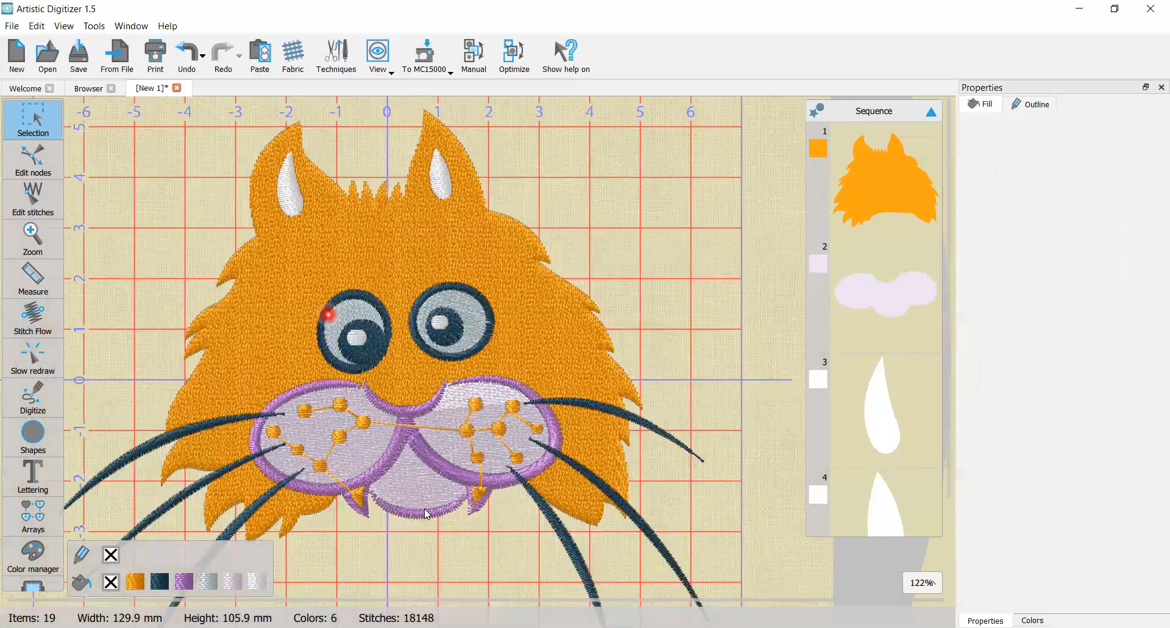
scroll(377, 479, "up", 3, "ctrl")
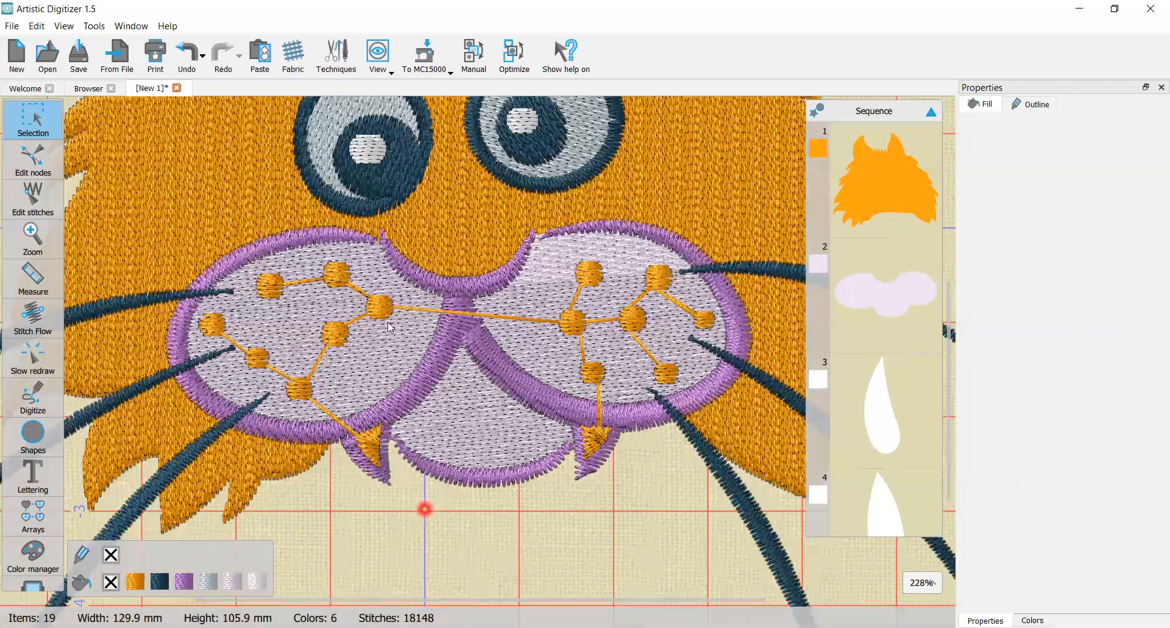
scroll(379, 409, "up", 8, "ctrl")
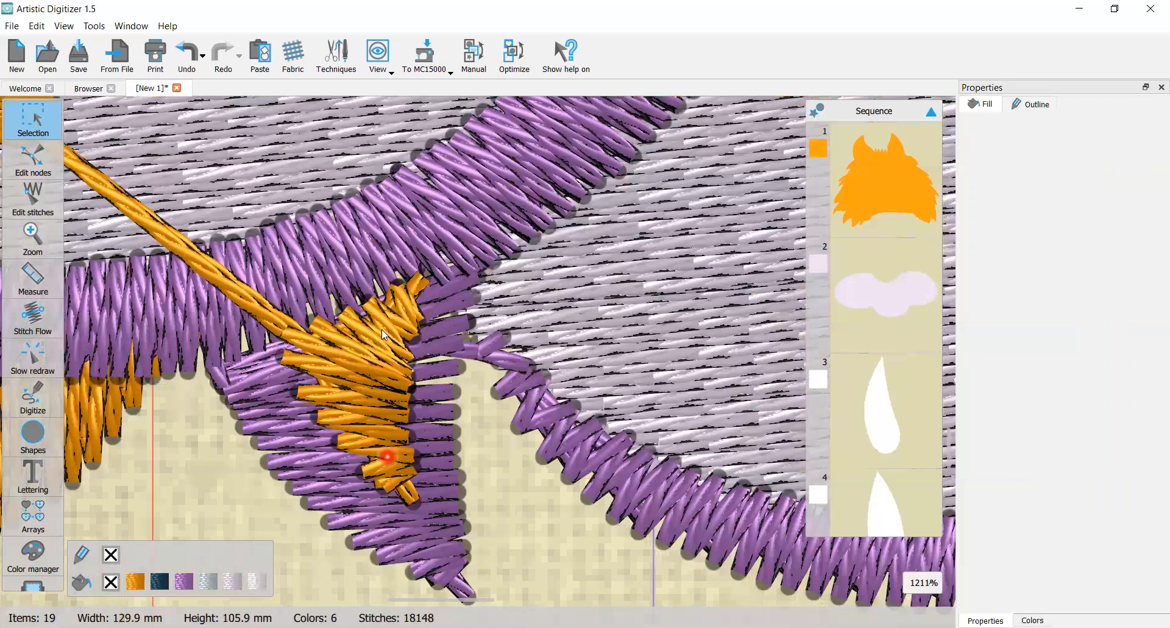
scroll(381, 329, "down", 2, "ctrl")
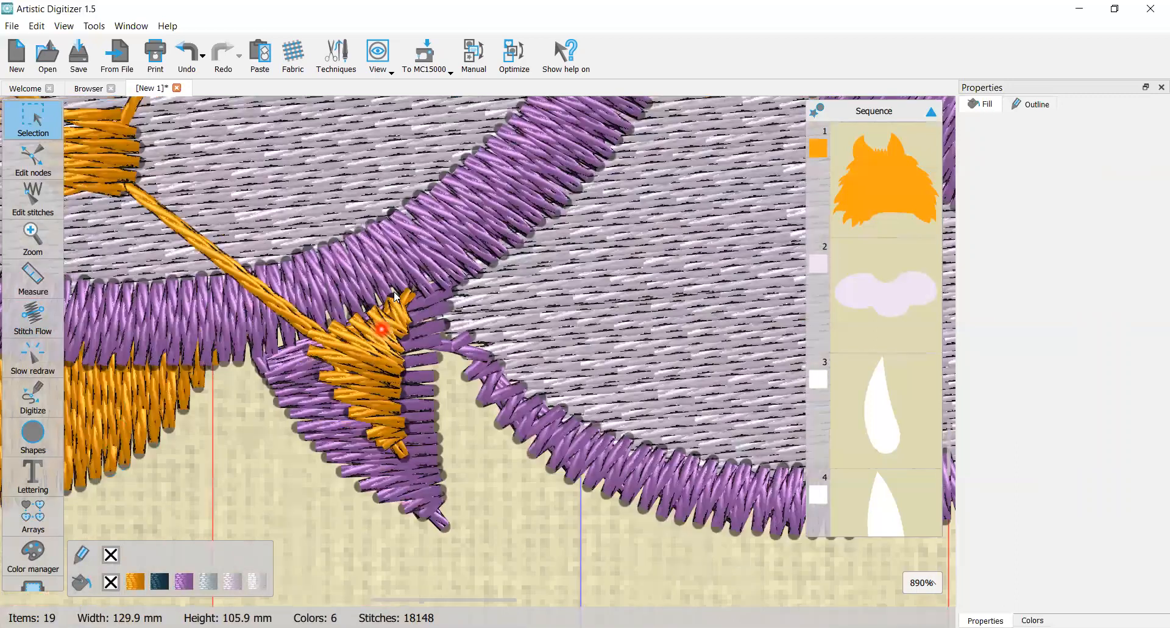
scroll(395, 296, "up", 3)
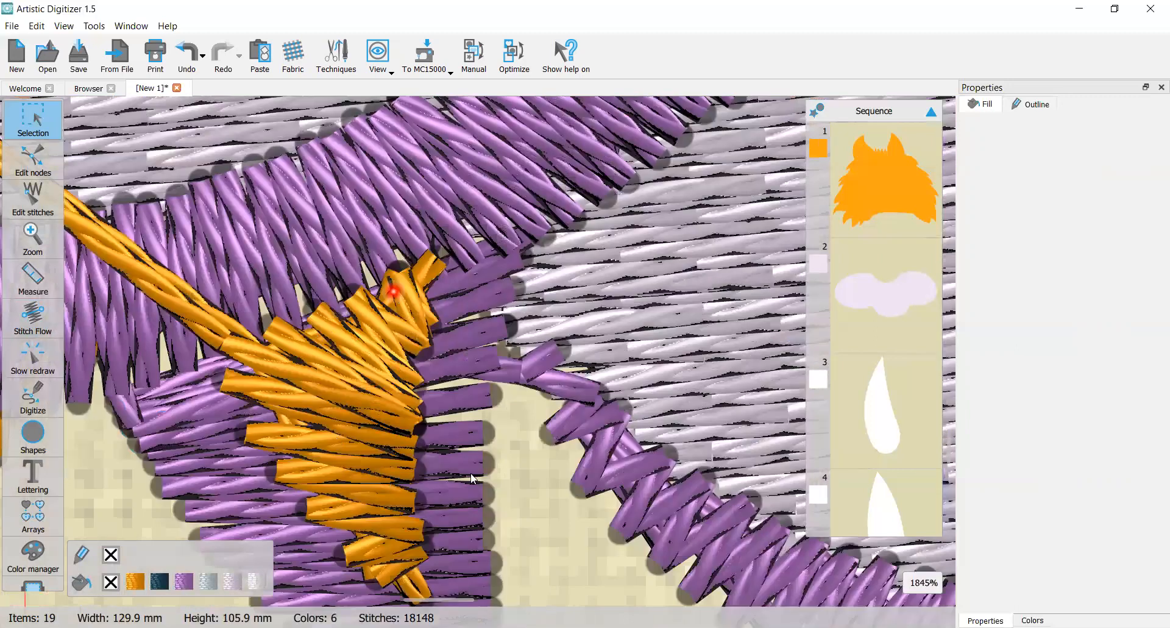
scroll(480, 474, "down", 4)
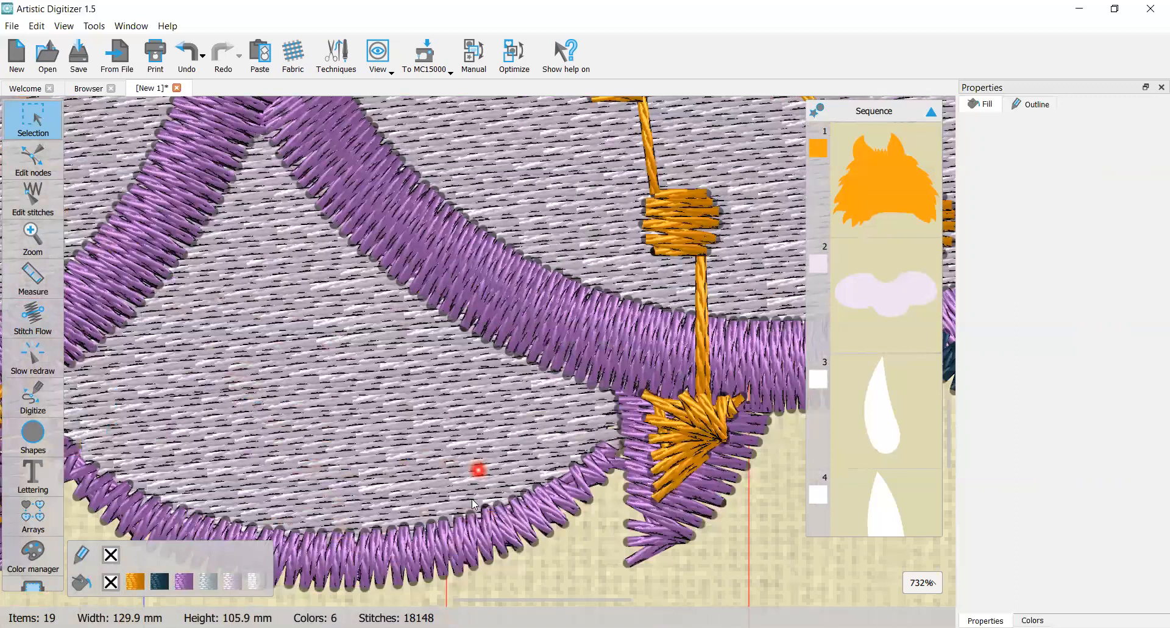
scroll(499, 449, "down", 1)
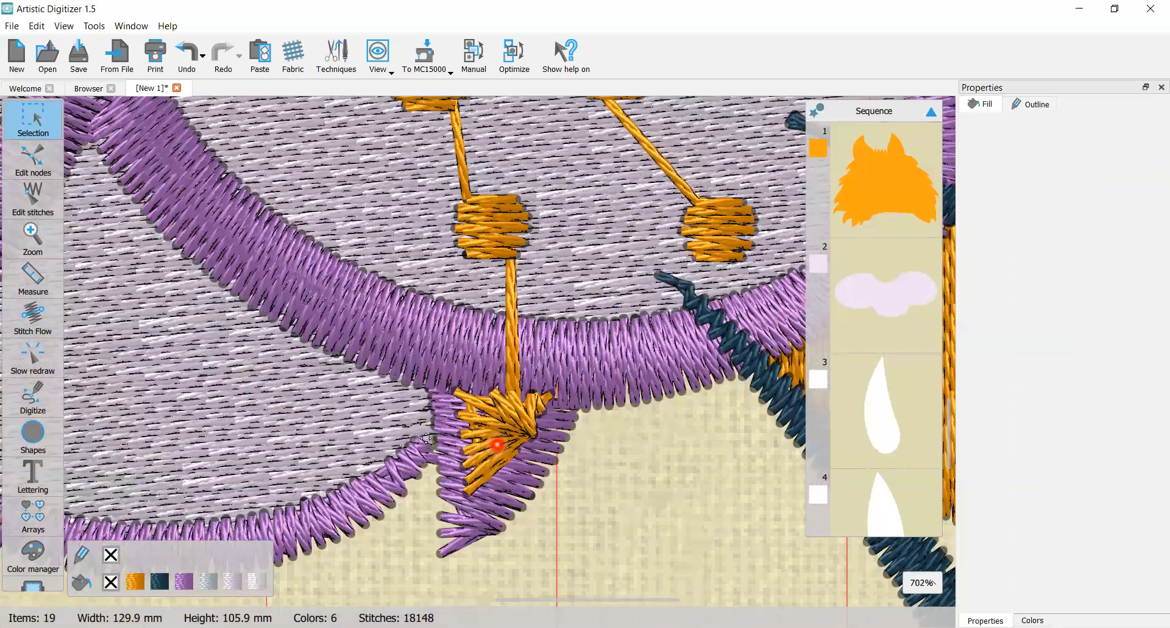
- Use Stitch Flow on the left tooth to add parallel slanted direction lines from its upper edge down to the tip
left_click(440, 414)
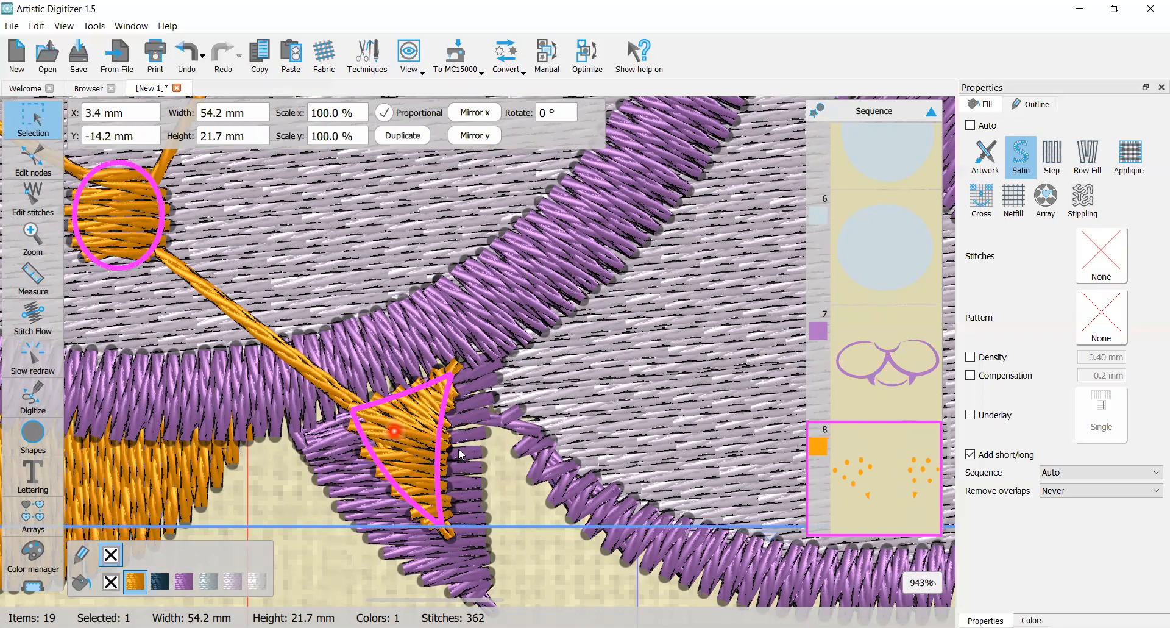
left_click(43, 322)
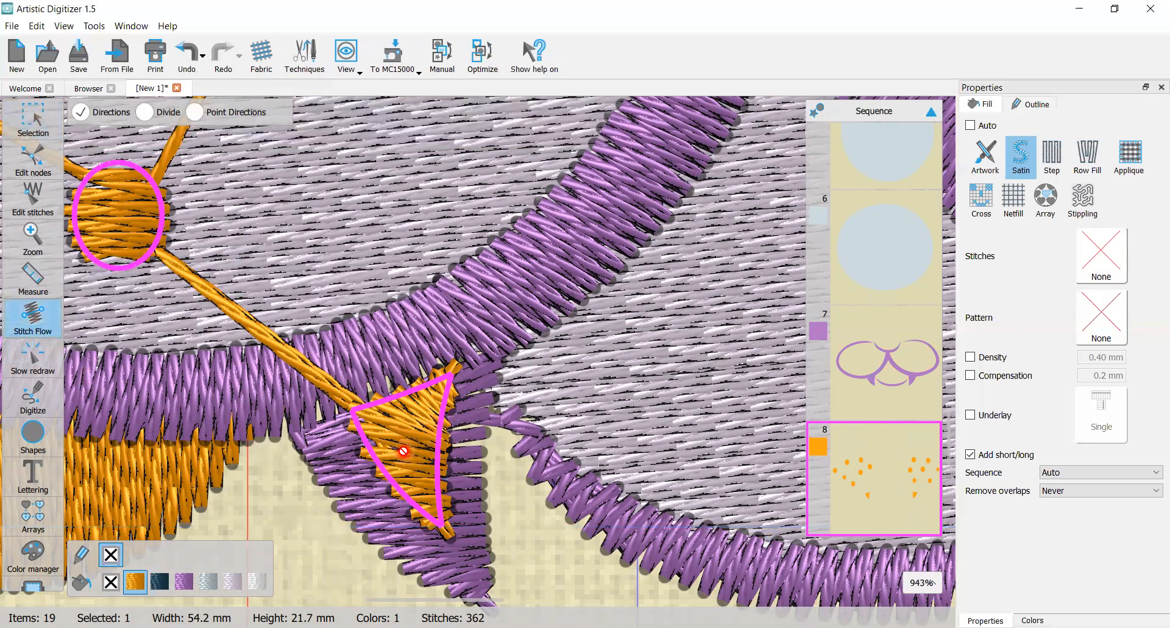
scroll(403, 451, "up", 2)
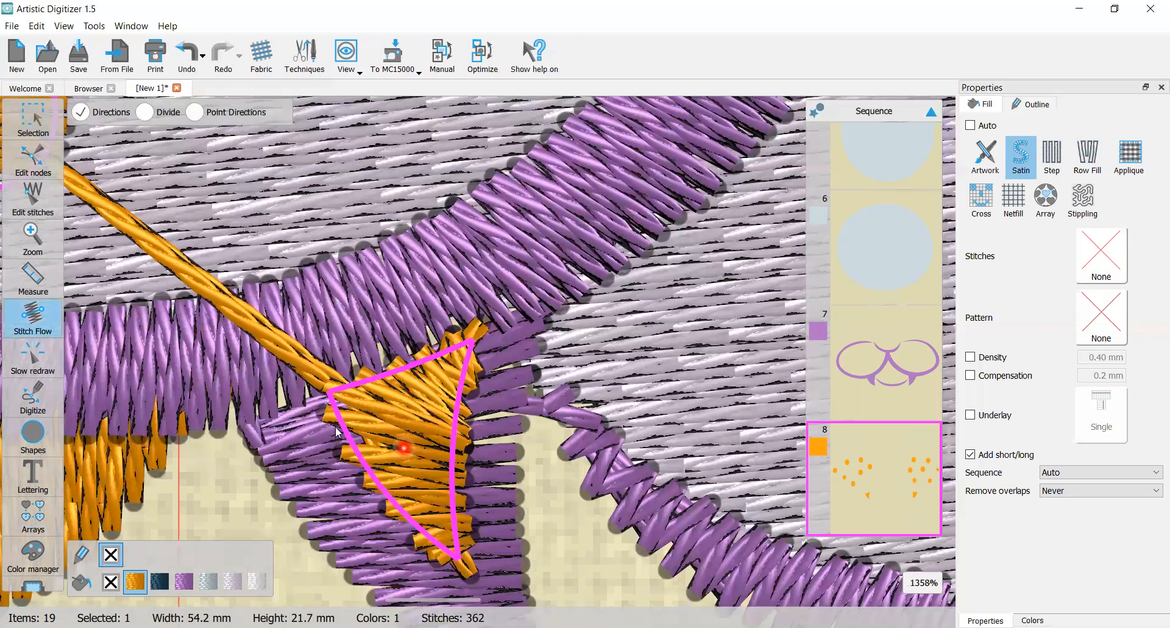
scroll(390, 429, "up", 2)
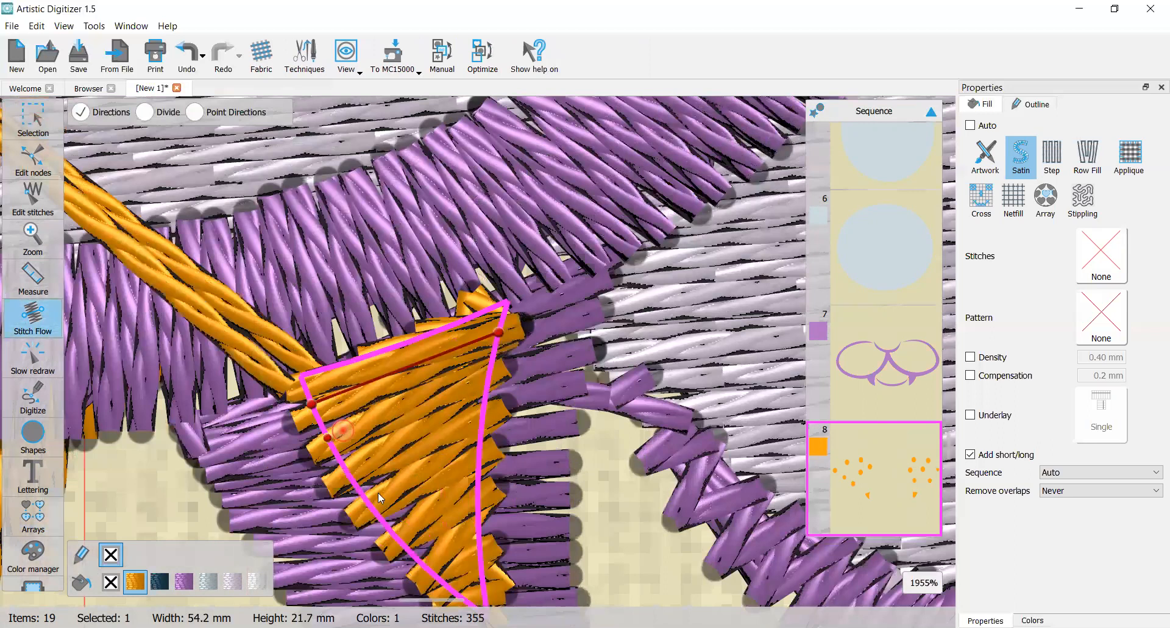
scroll(380, 497, "down", 2)
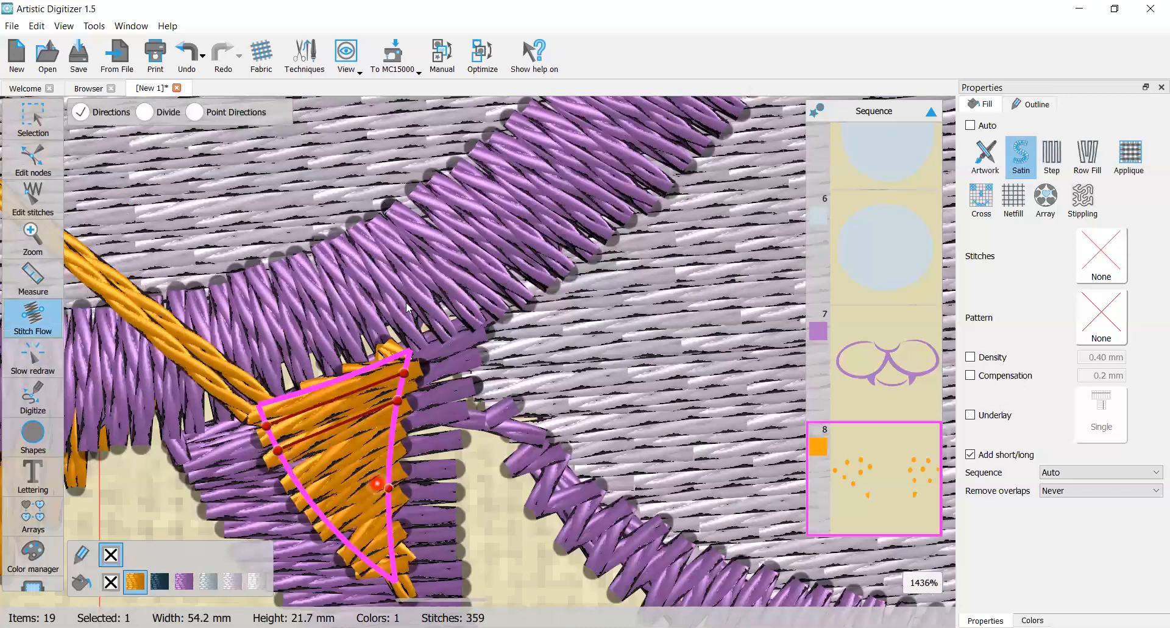
scroll(416, 294, "up", 2)
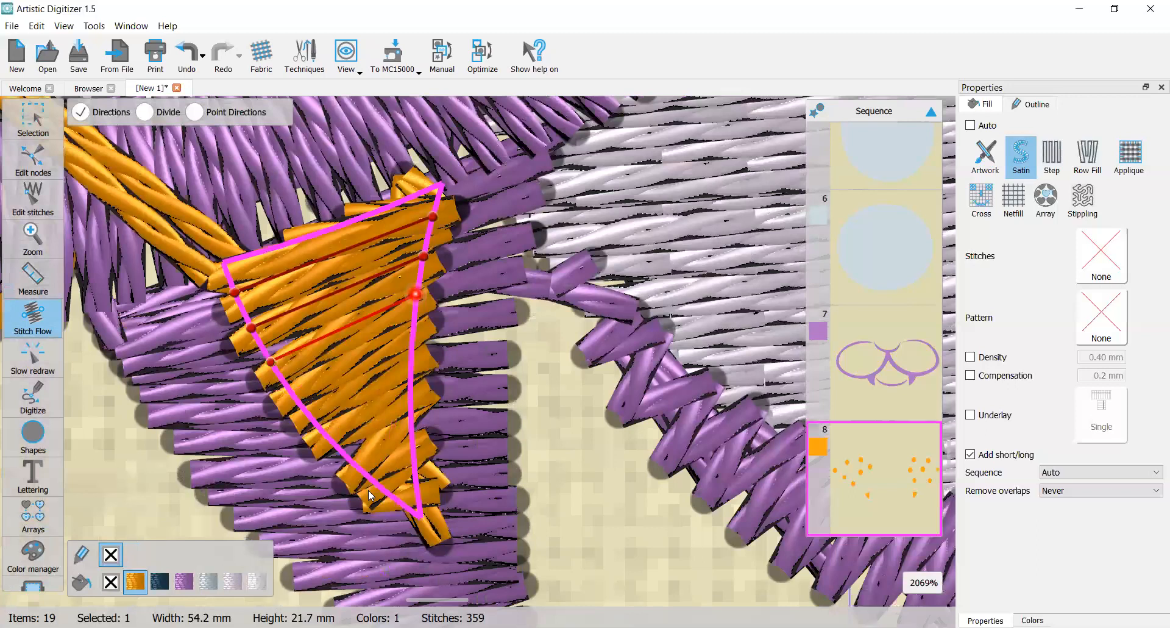
left_click(340, 447)
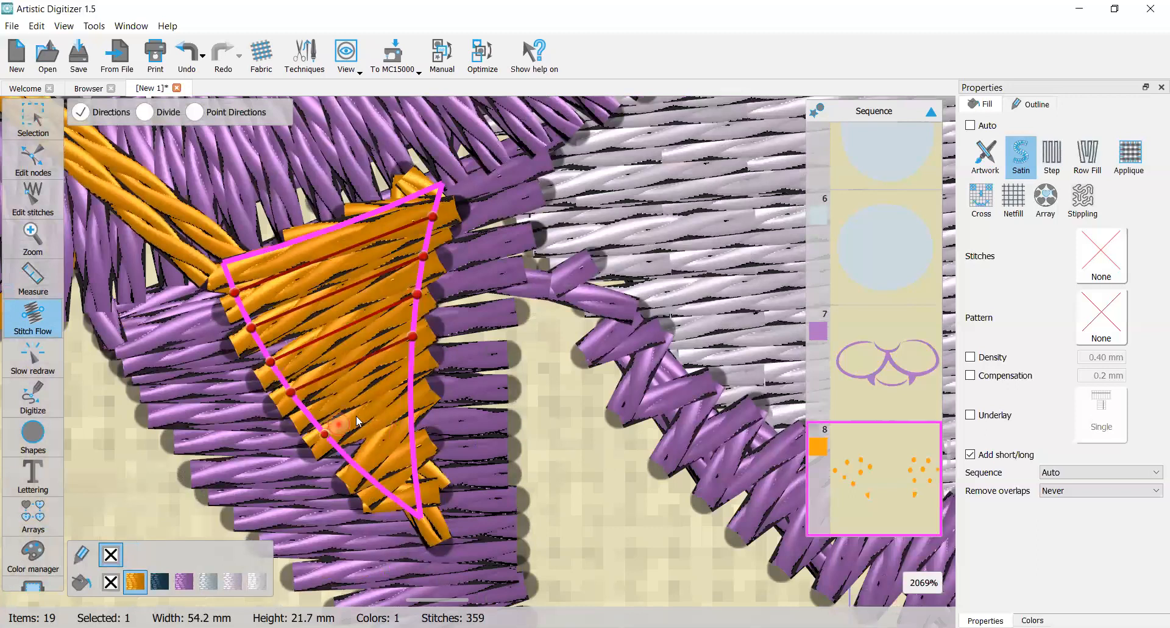
left_click(403, 397)
left_click(379, 452)
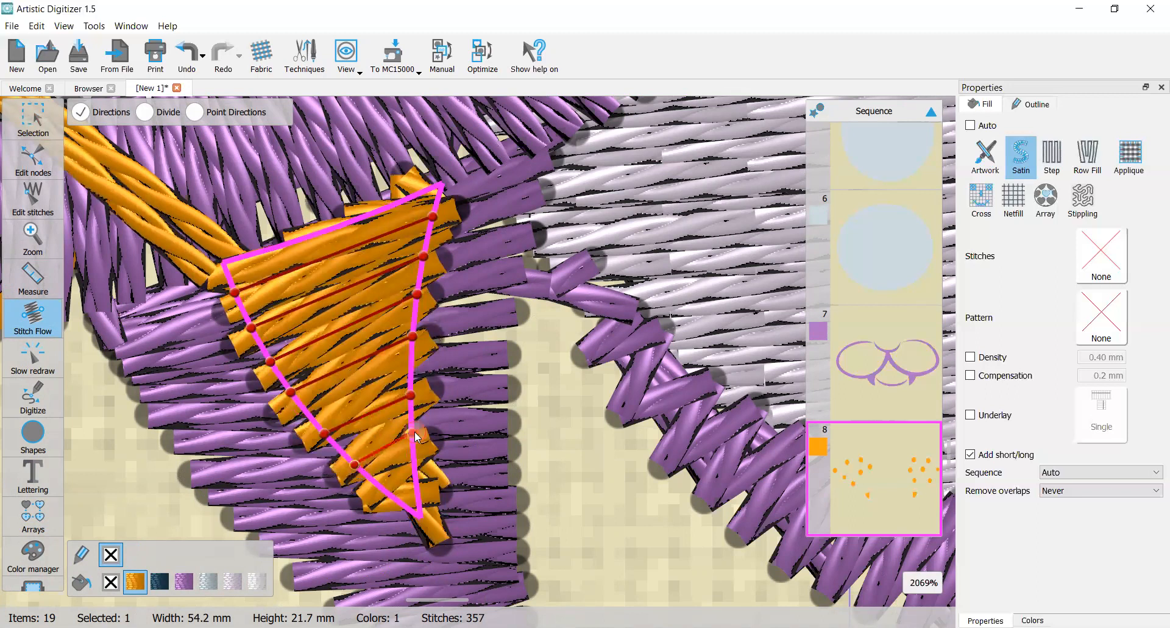
left_click(412, 516)
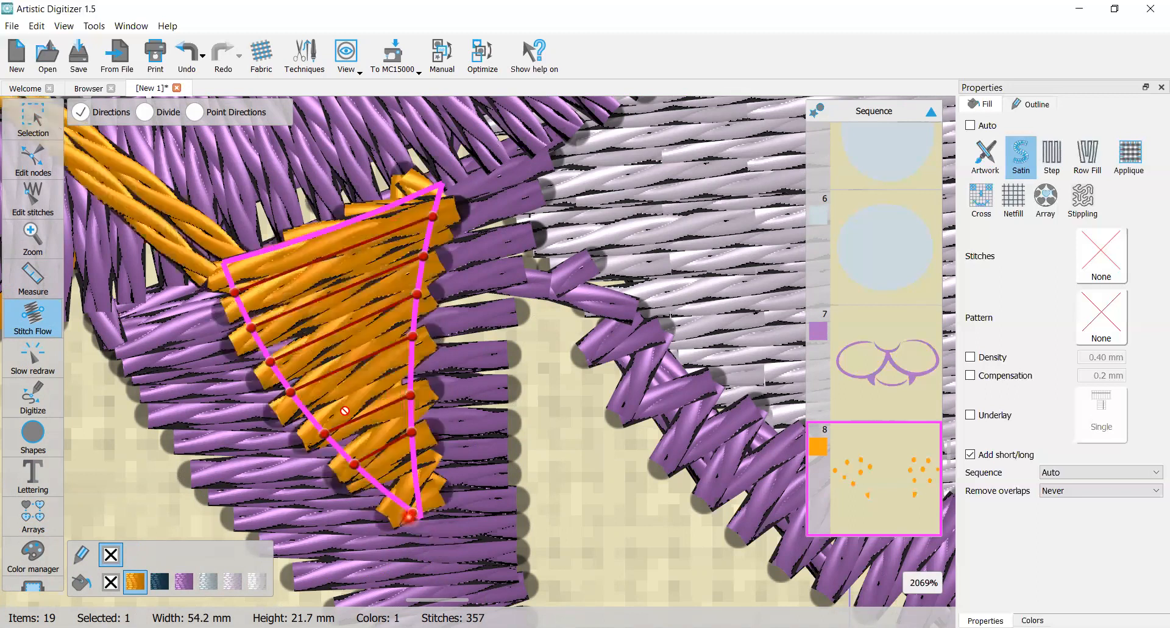
scroll(344, 415, "down", 1)
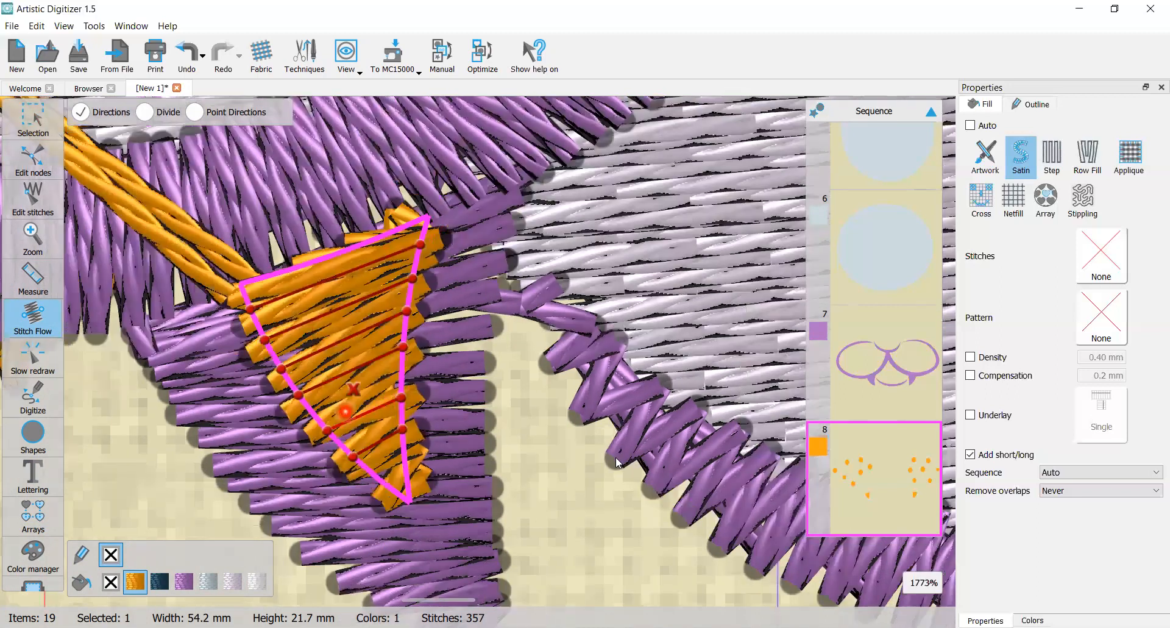
scroll(555, 457, "down", 2)
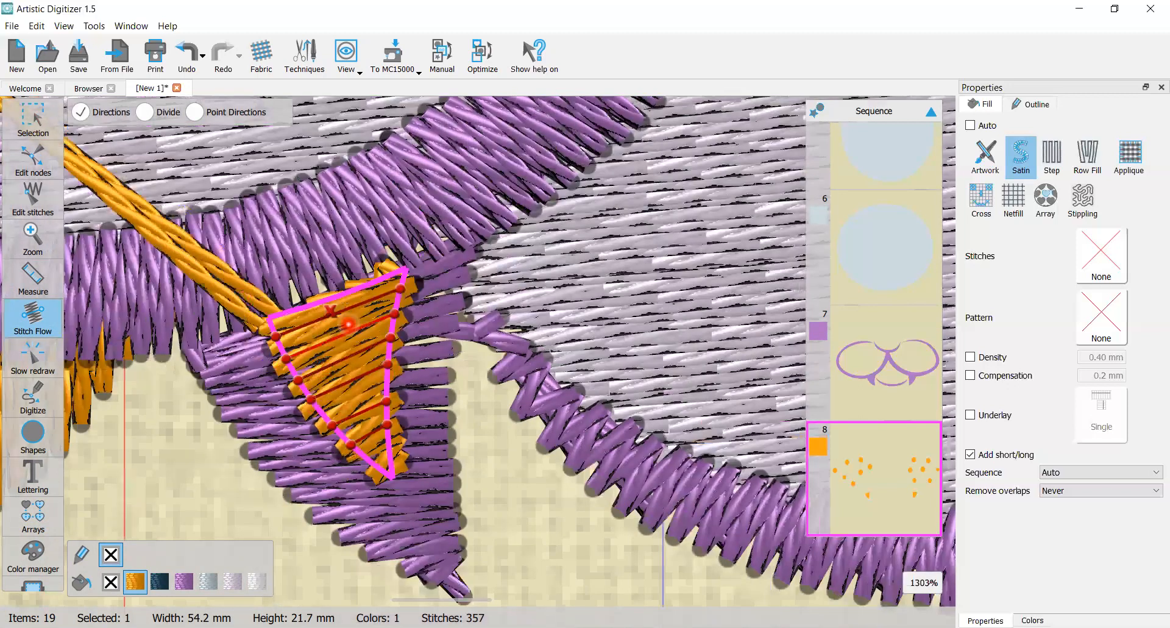
- Set the fill of the freckles-and-teeth object to Janome 001 White, leaving it without an outline
left_click(1043, 620)
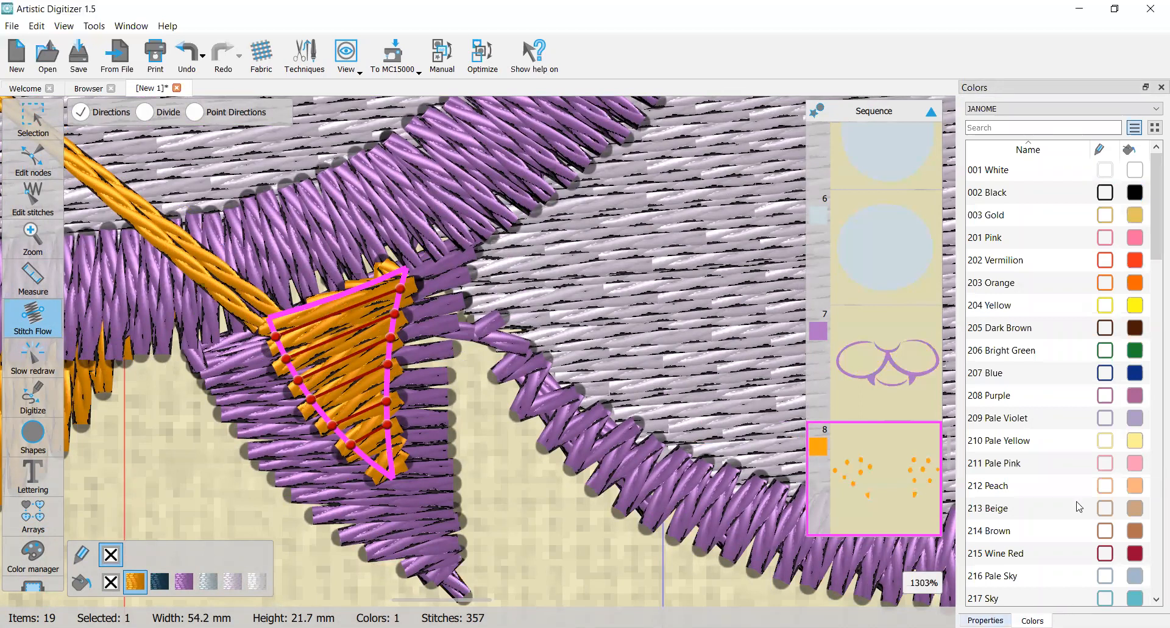
left_click(1137, 170)
left_click(406, 272)
left_click(314, 402)
left_click(1105, 170)
left_click(133, 360)
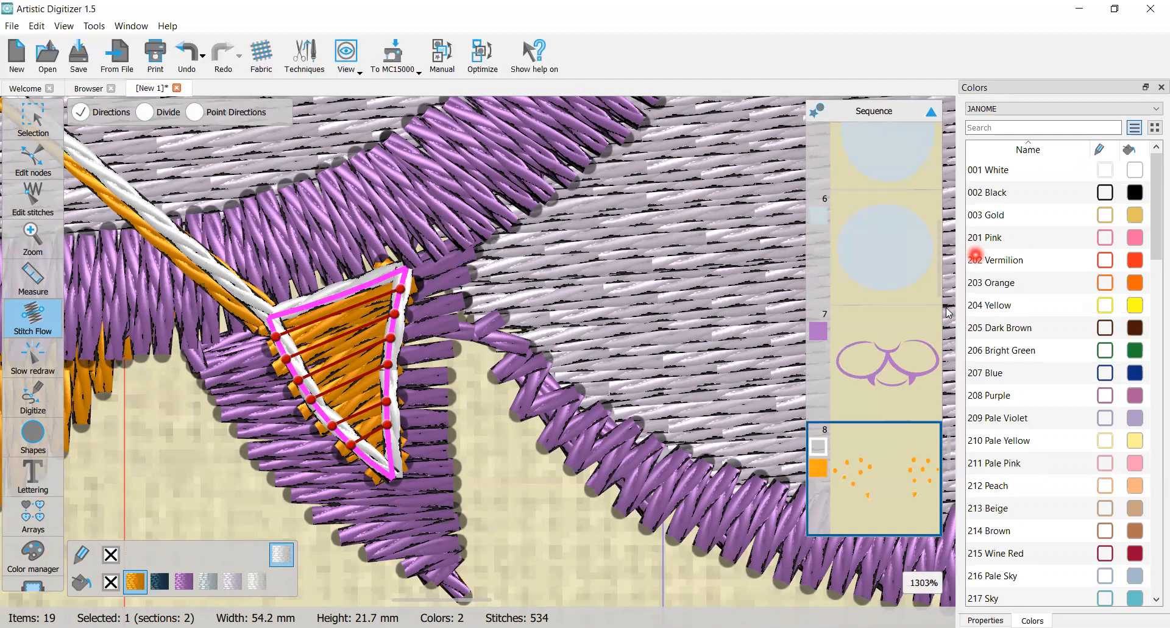
left_click(110, 553)
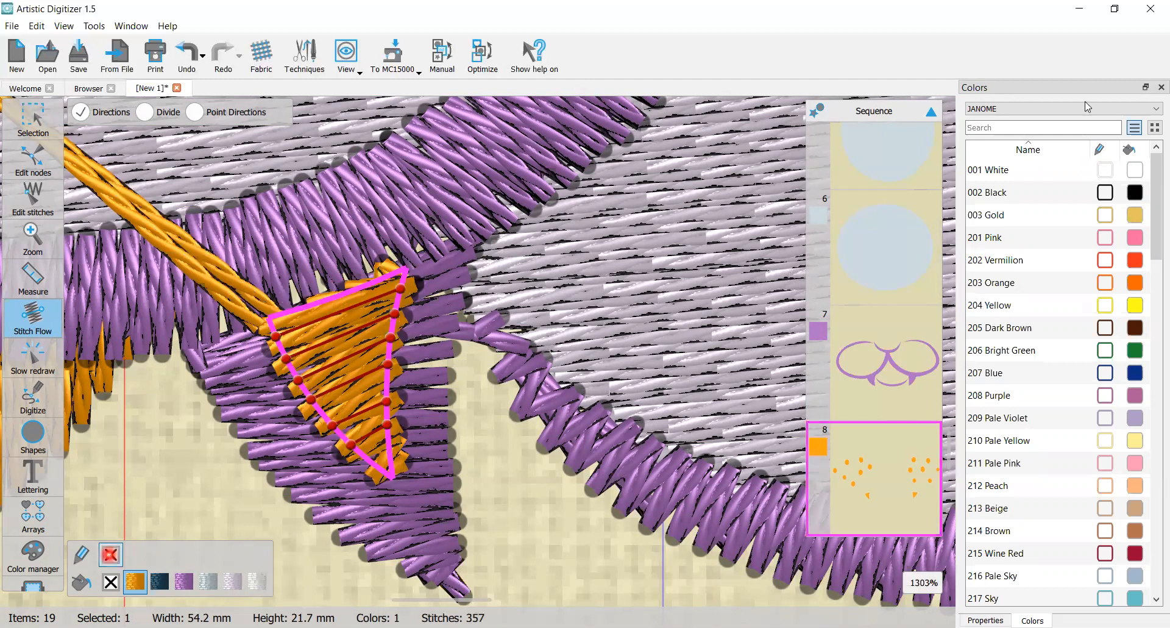
left_click(1134, 170)
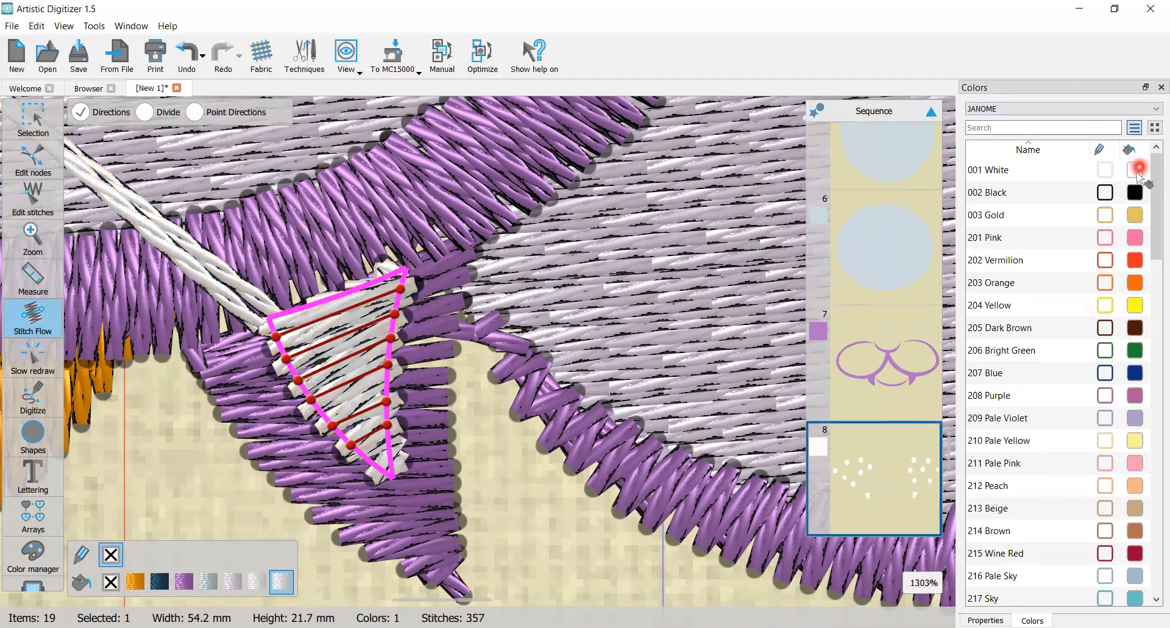
- Use Stitch Flow on the right tooth to add gently slanted direction lines across it from the upper edge to the tip
scroll(547, 250, "down", 2)
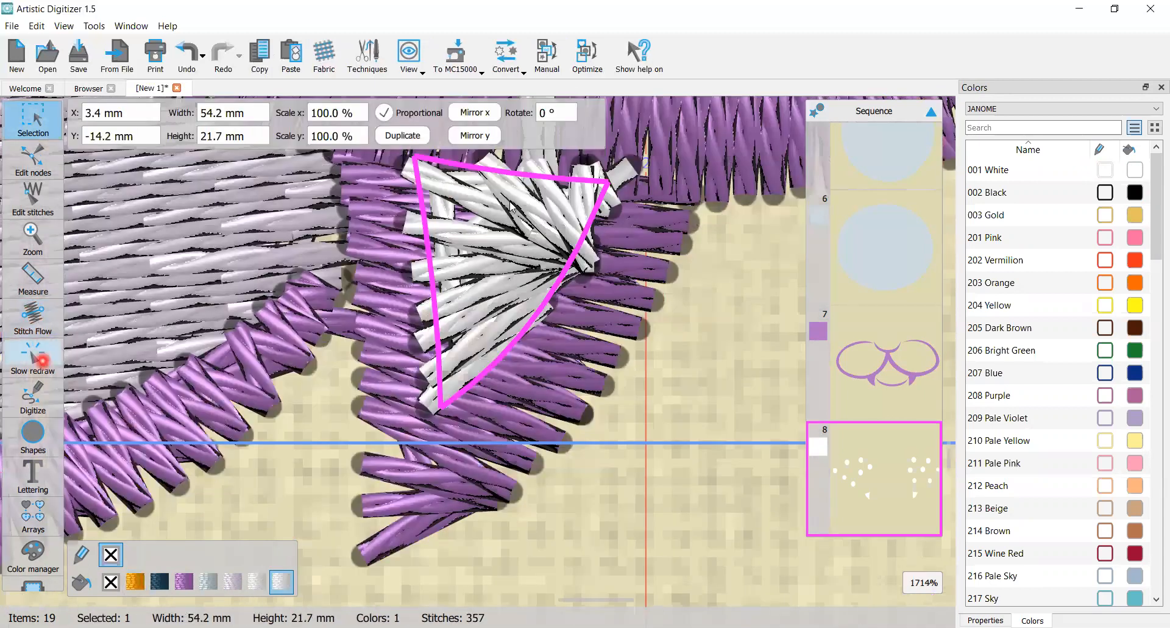
left_click_drag(595, 228, 595, 221)
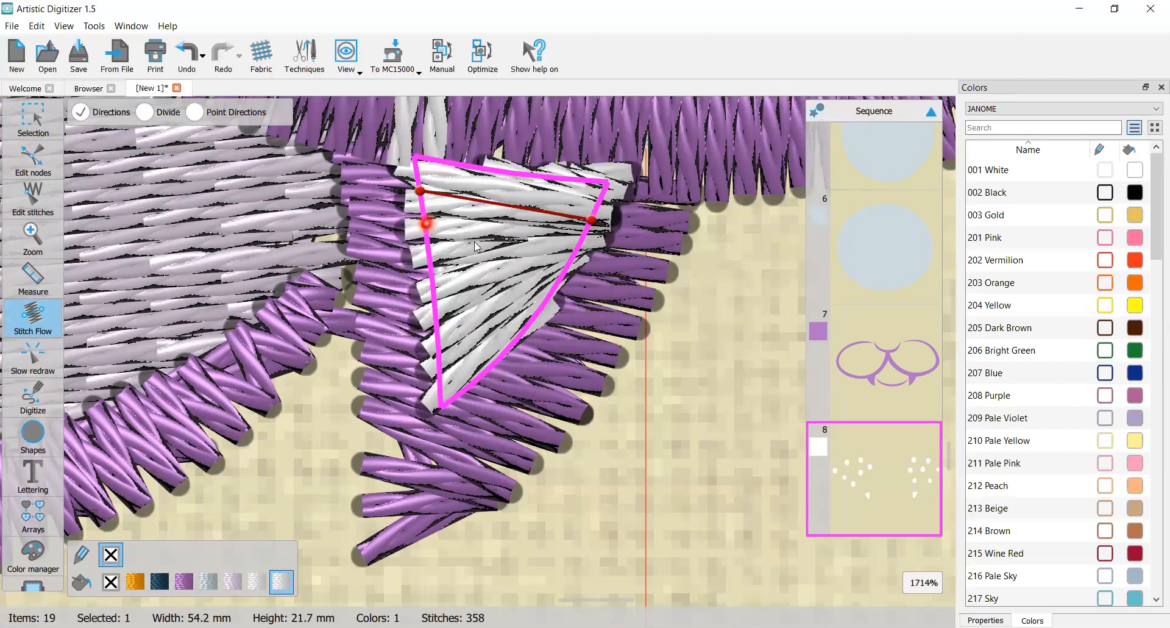
left_click(574, 249)
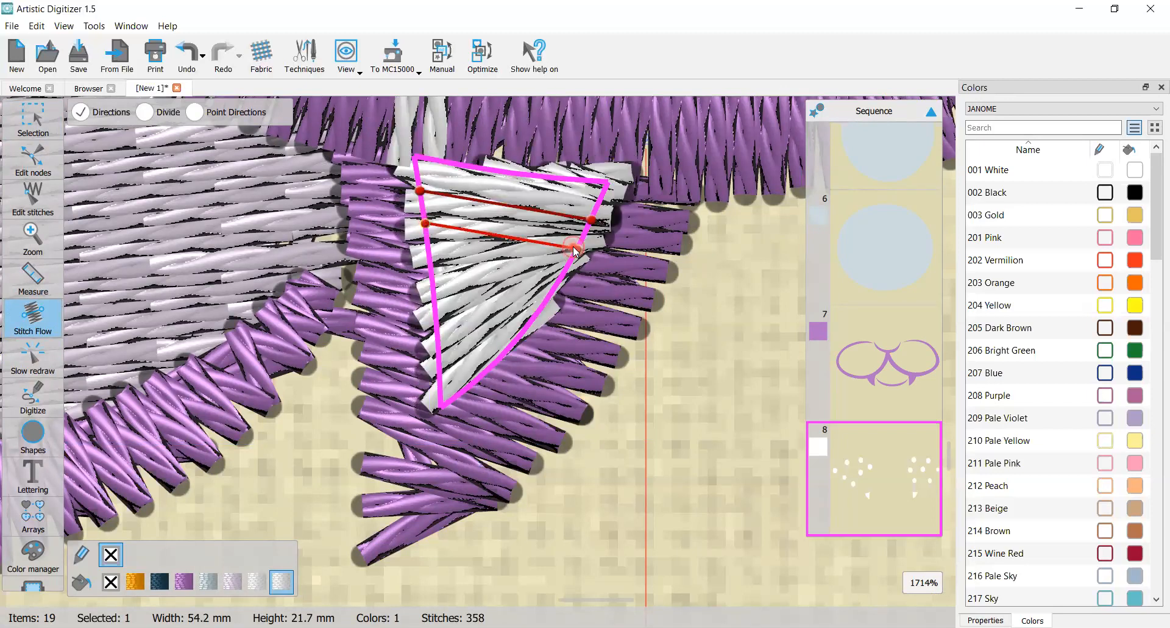
mouse_move(432, 251)
left_mouse_down()
mouse_move(515, 281)
mouse_move(557, 273)
left_mouse_up()
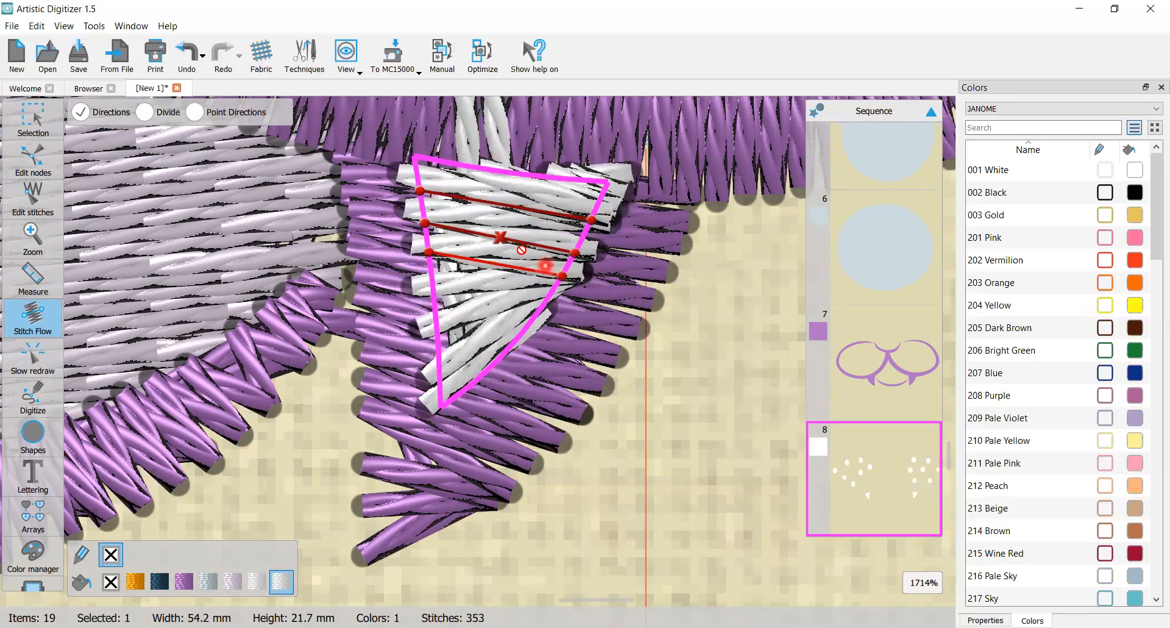
left_click_drag(418, 177, 601, 206)
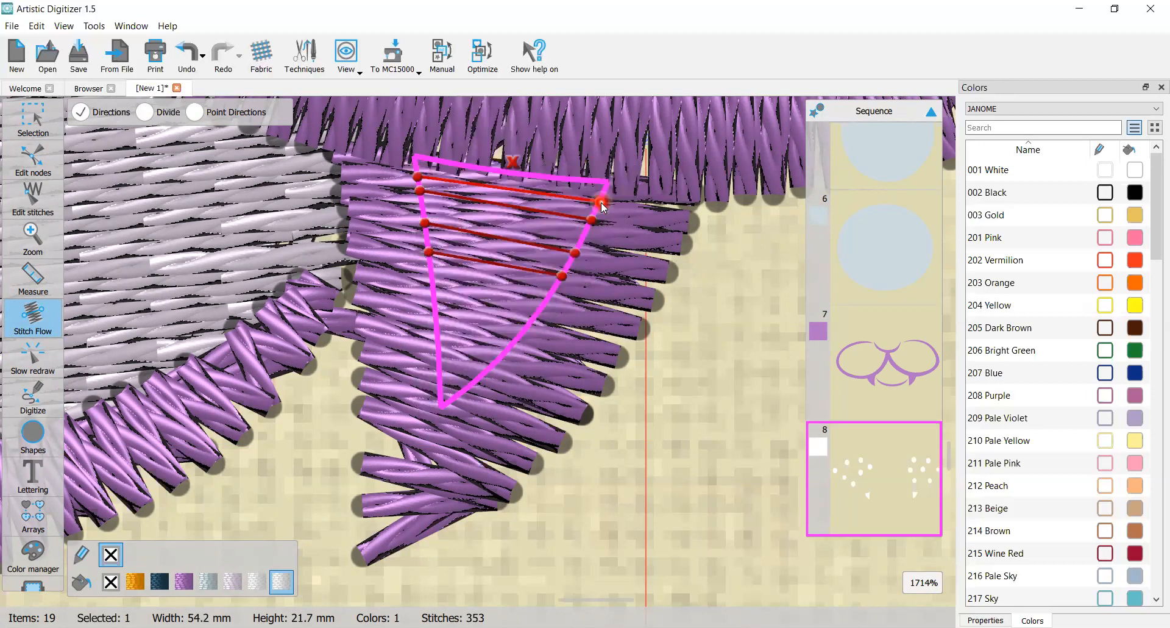
left_click_drag(441, 283, 557, 306)
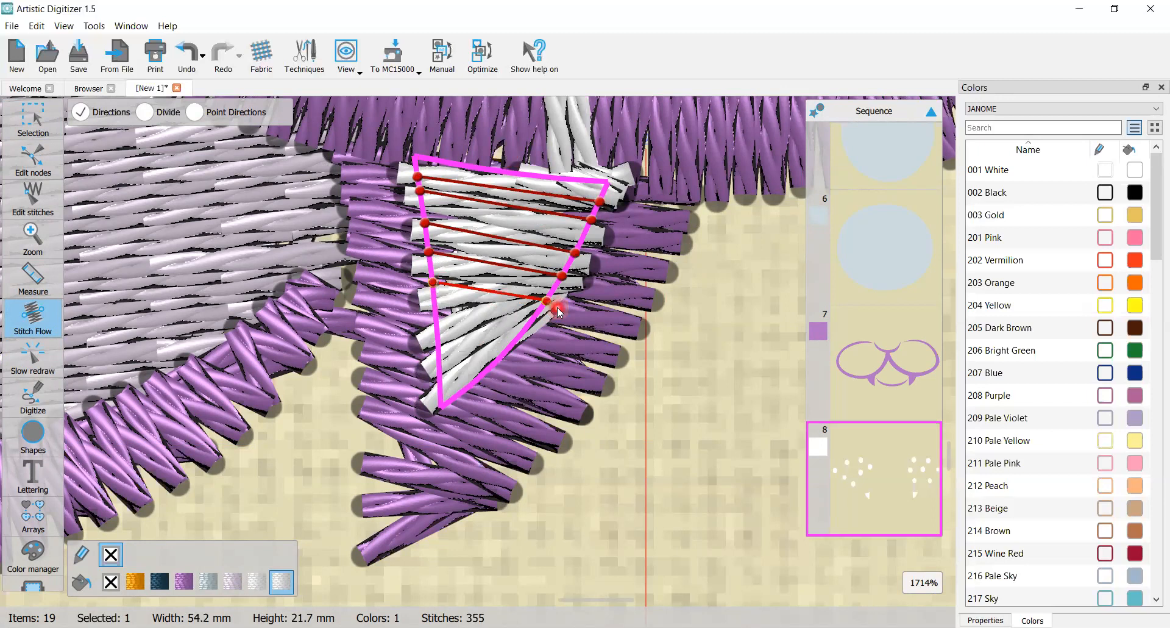
left_click_drag(436, 313, 526, 329)
left_click_drag(439, 347, 468, 387)
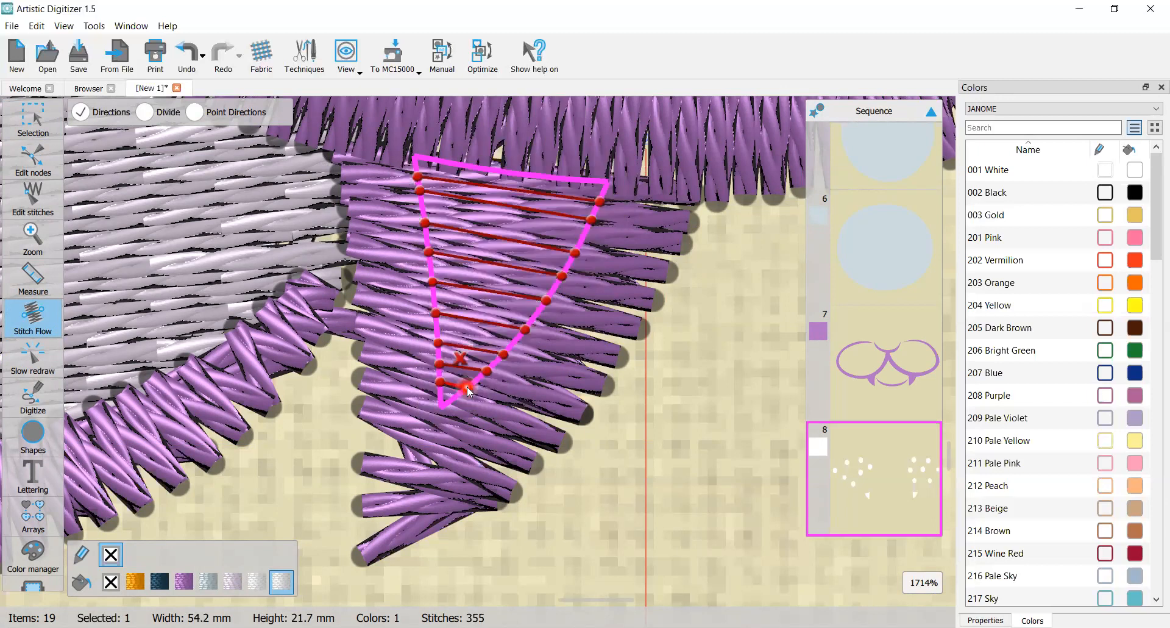
- Add extra stitch direction lines close to the right tooth's upper edge and return to Selection
scroll(588, 227, "up", 2)
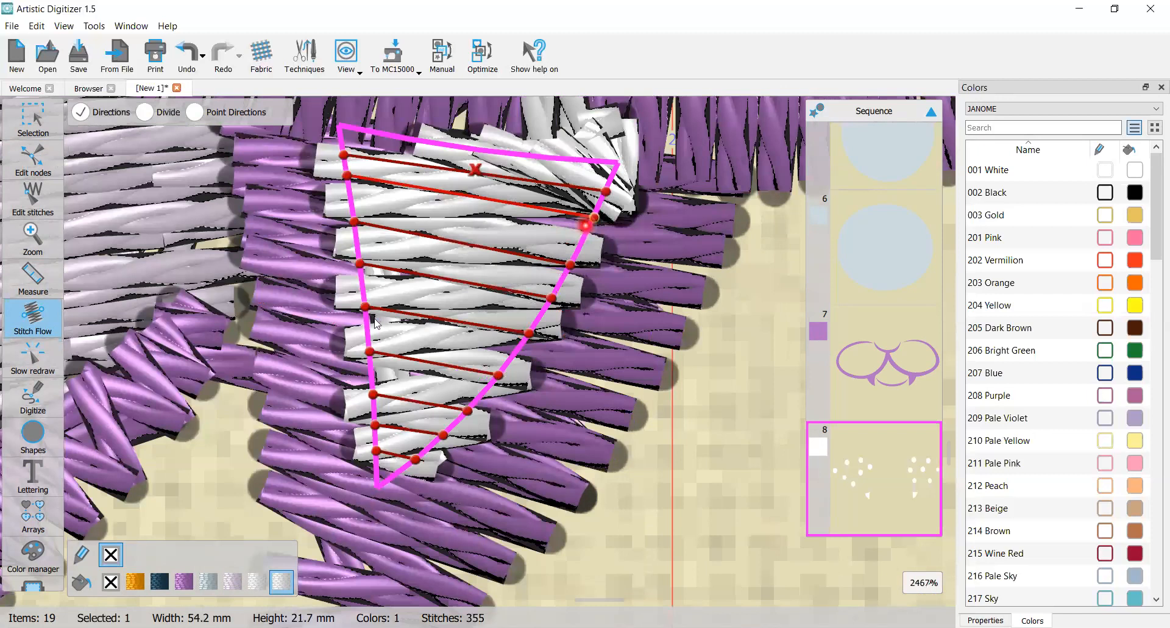
scroll(524, 353, "up", 2)
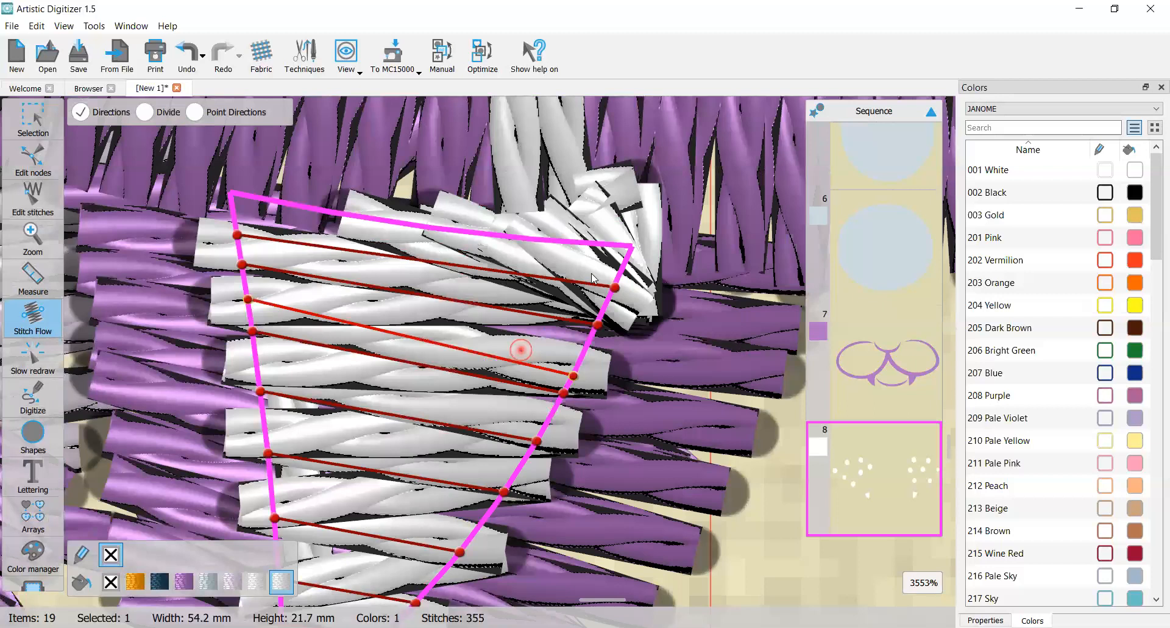
left_click(622, 264)
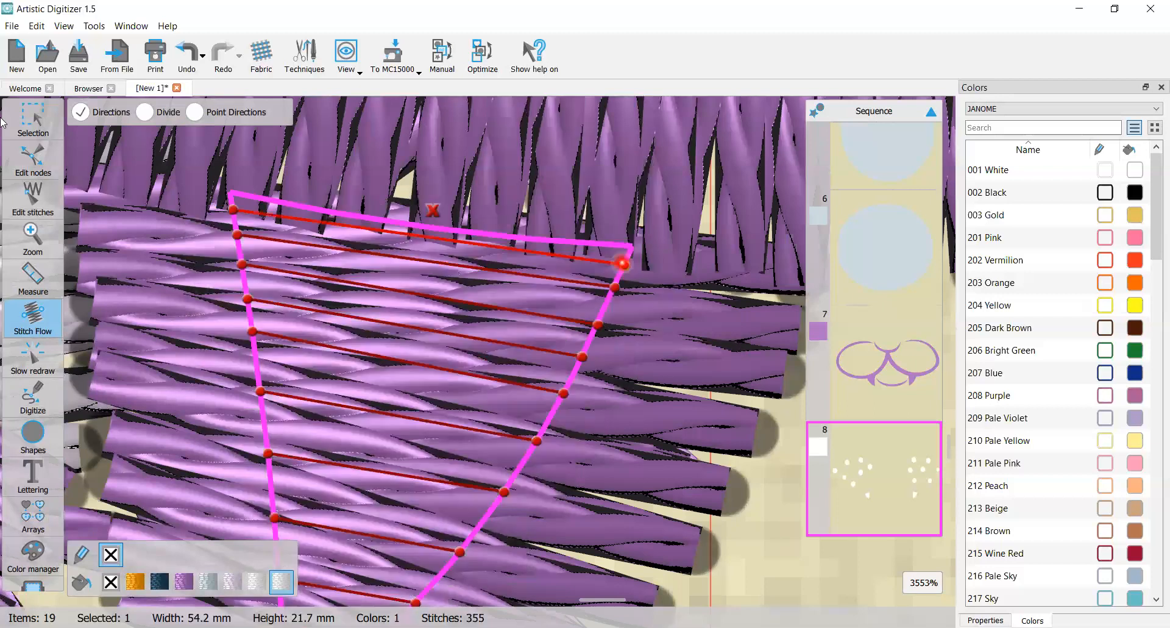
left_click(40, 124)
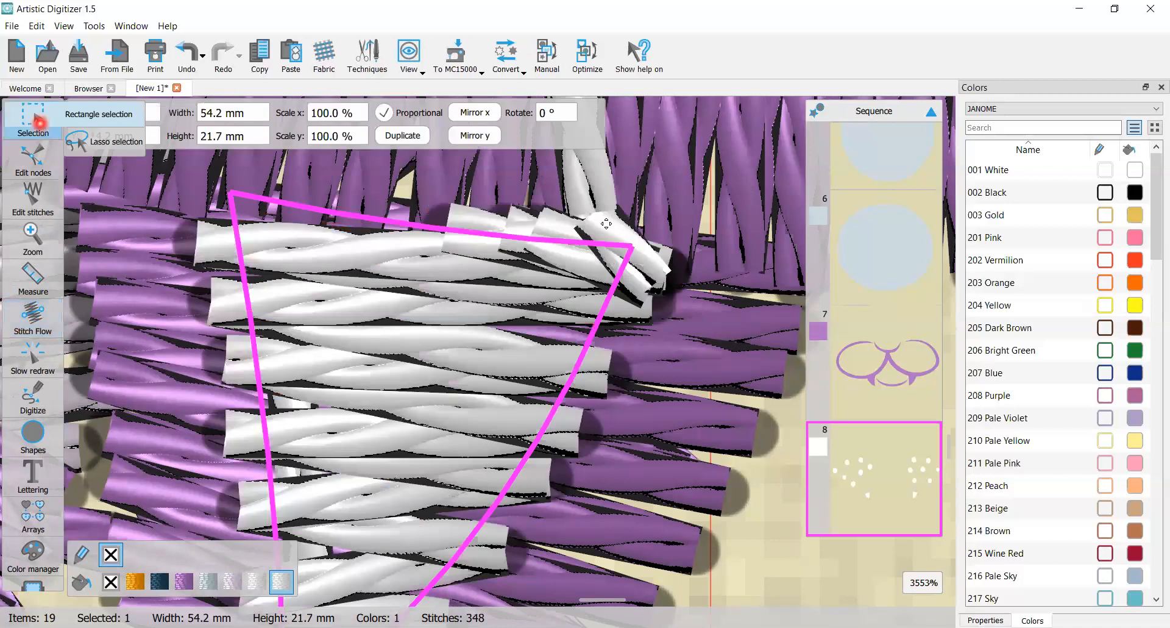
- Use Stitch Flow on the separate right tooth object to add three slanted direction lines just below its upper edge
scroll(606, 224, "down", 5)
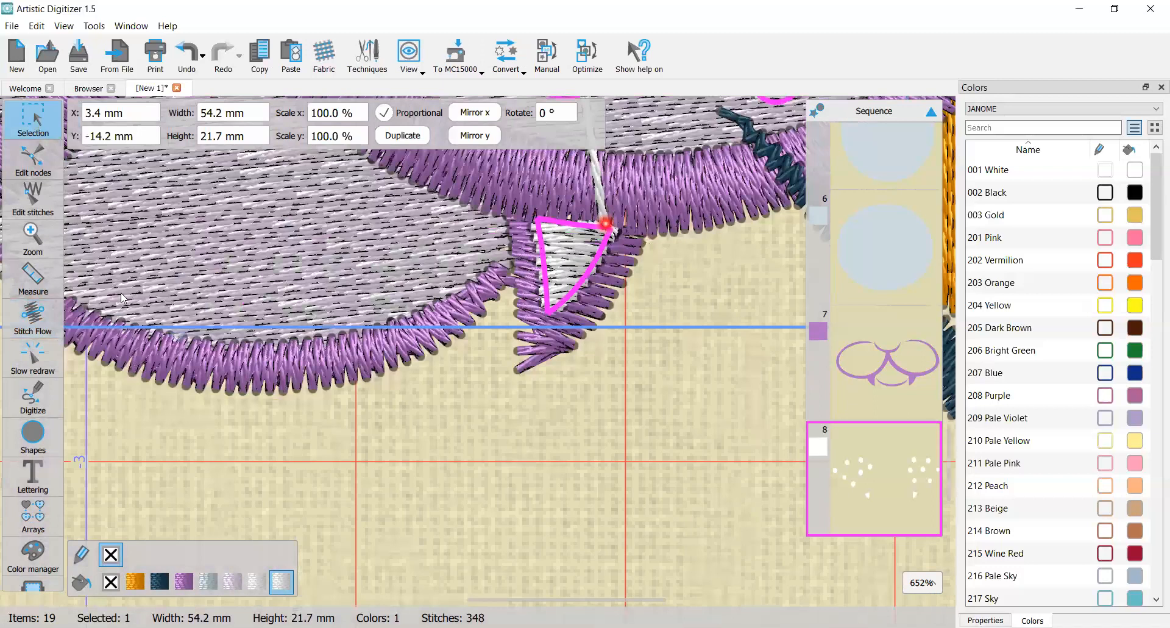
scroll(230, 265, "down", 3)
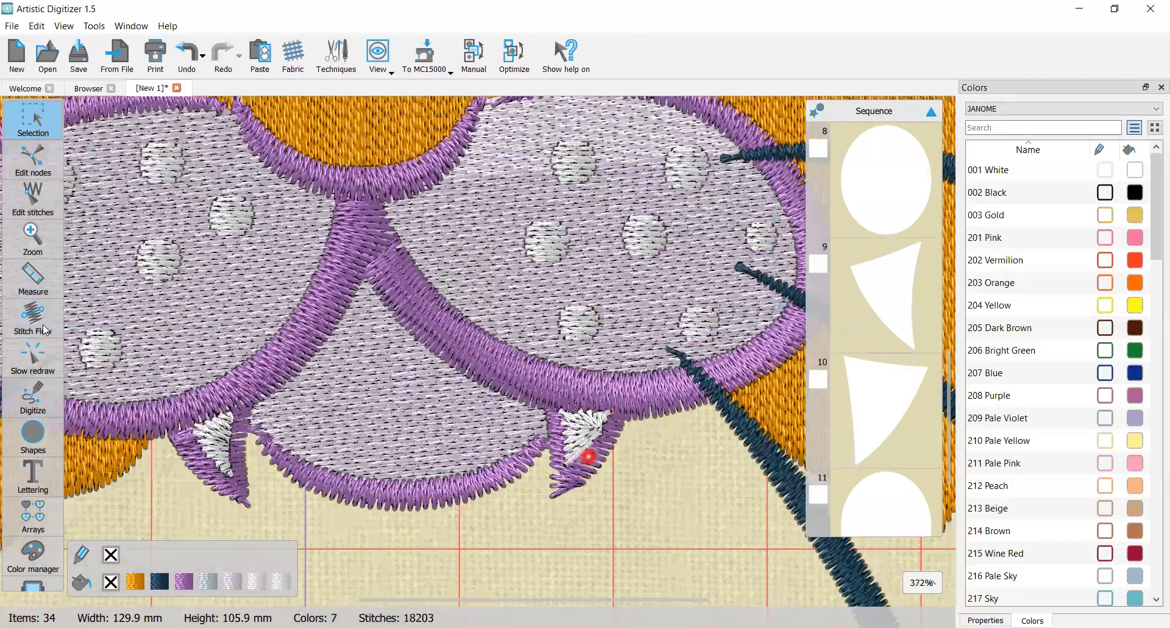
left_click_drag(390, 305, 614, 357)
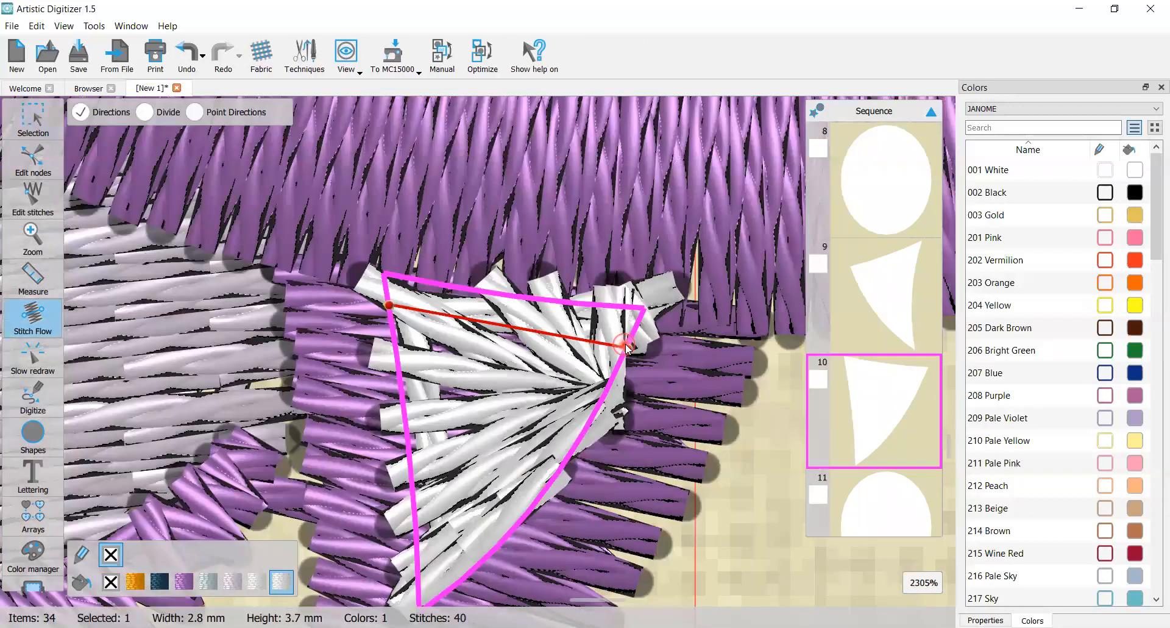
left_click_drag(627, 381, 393, 339)
left_click_drag(385, 284, 637, 322)
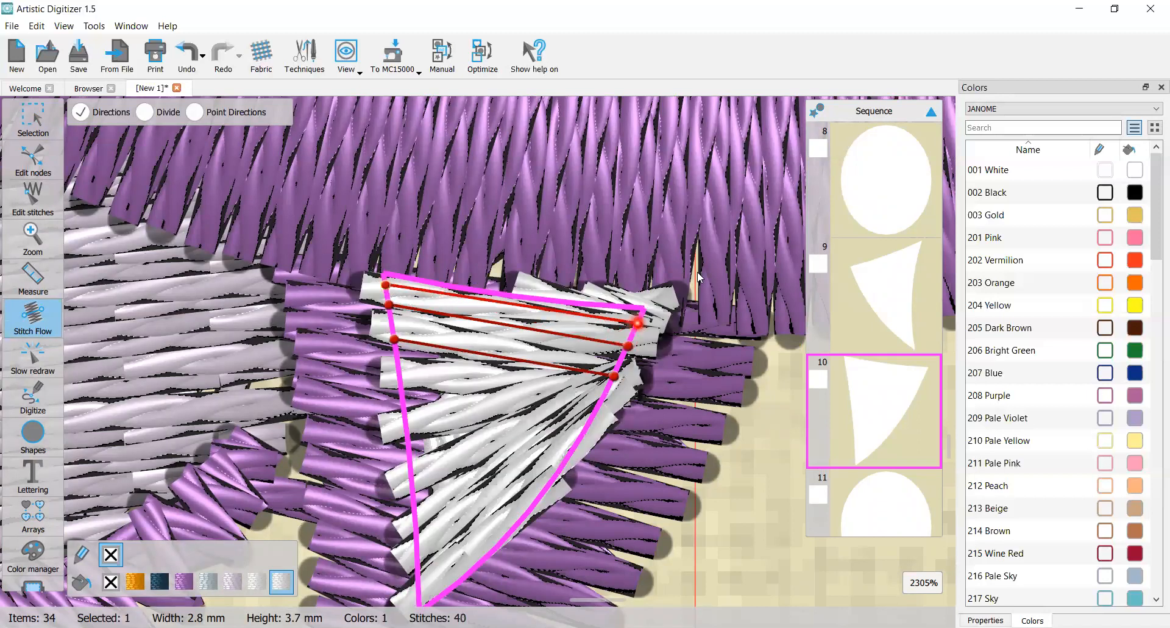
left_click(994, 135)
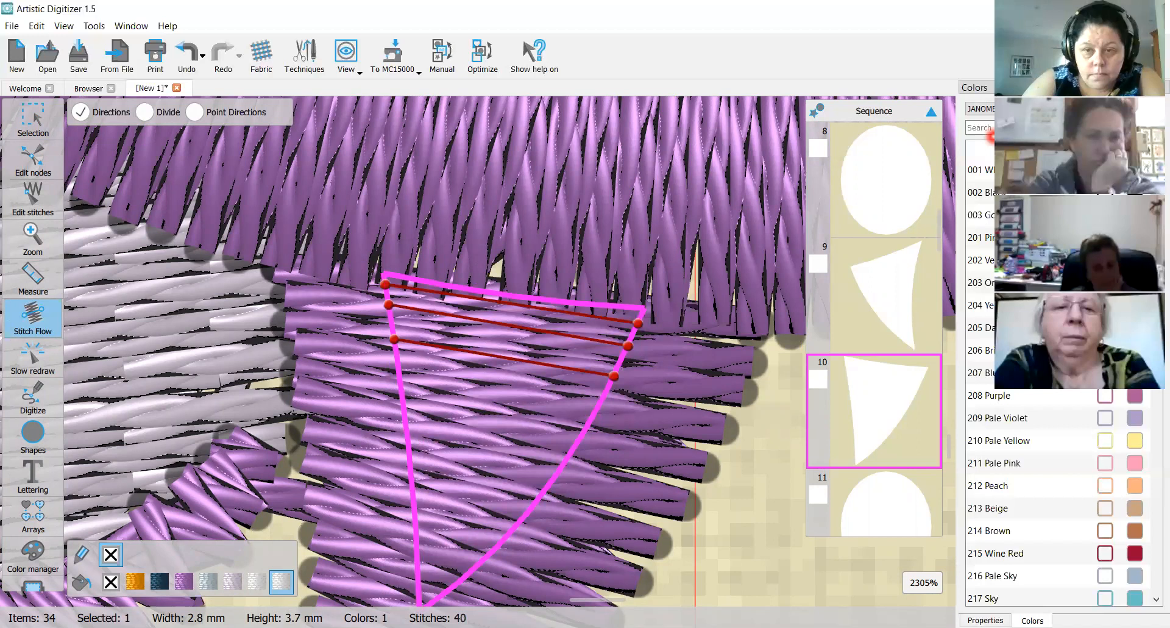
- Add four more parallel slanted stitch direction lines down the middle of the right tooth, spanning edge to edge
left_click(400, 367)
left_click_drag(404, 370, 597, 408)
left_click(402, 401)
left_click_drag(406, 404, 565, 430)
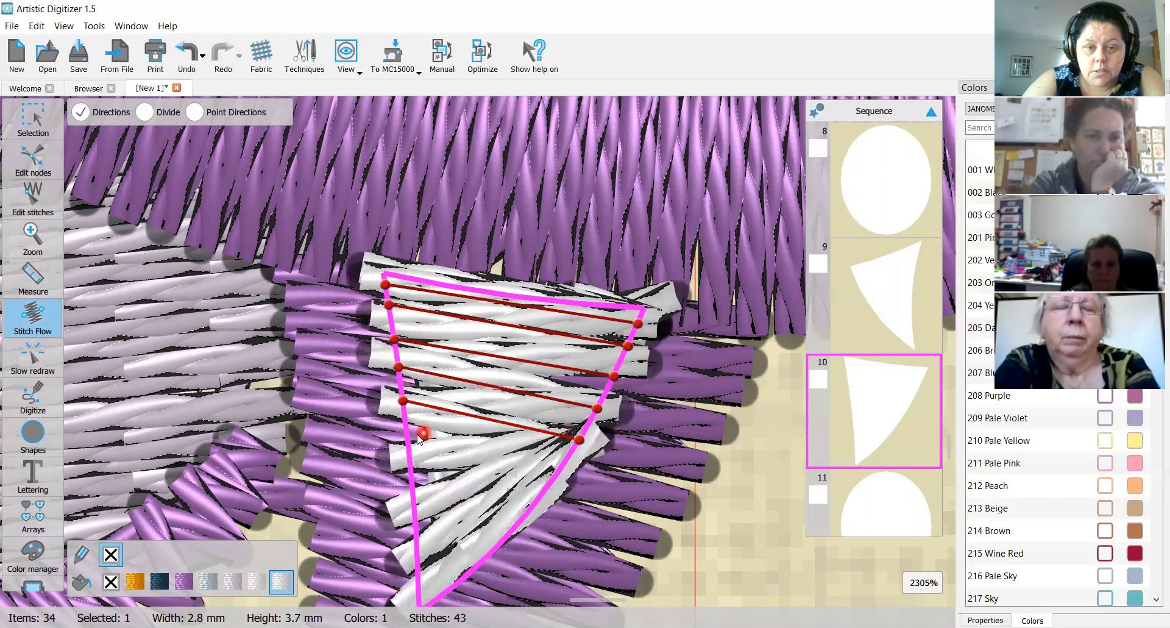
left_click_drag(407, 431, 561, 468)
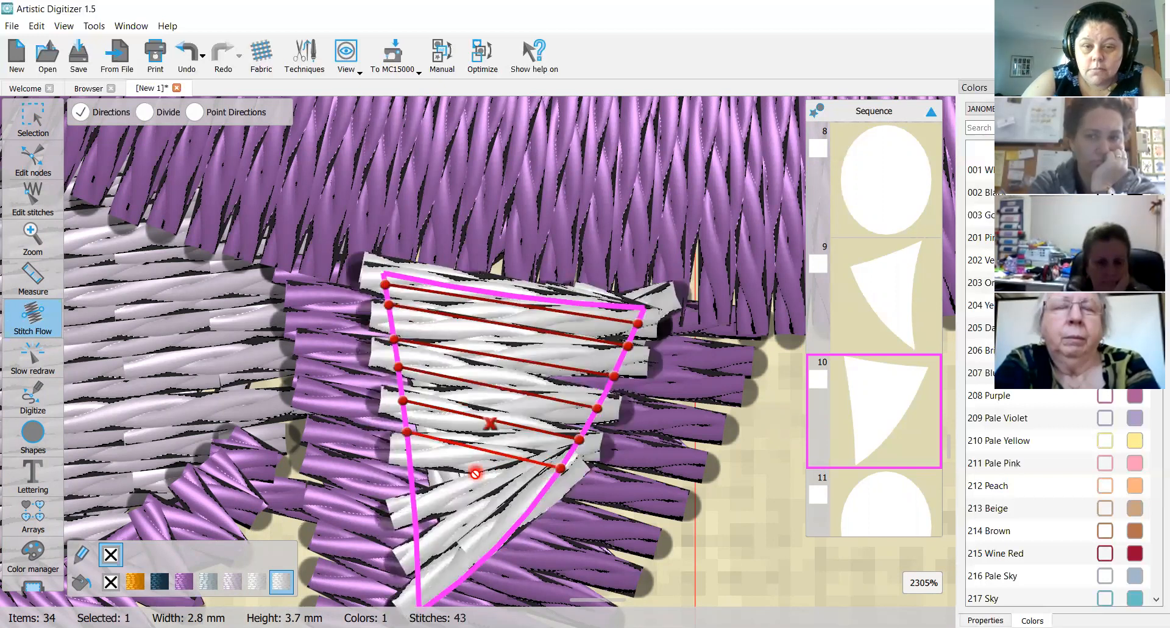
left_click_drag(412, 470, 540, 494)
- Add two shorter slanted stitch direction lines across the narrow part of the right tooth just above its tip
scroll(479, 506, "down", 1)
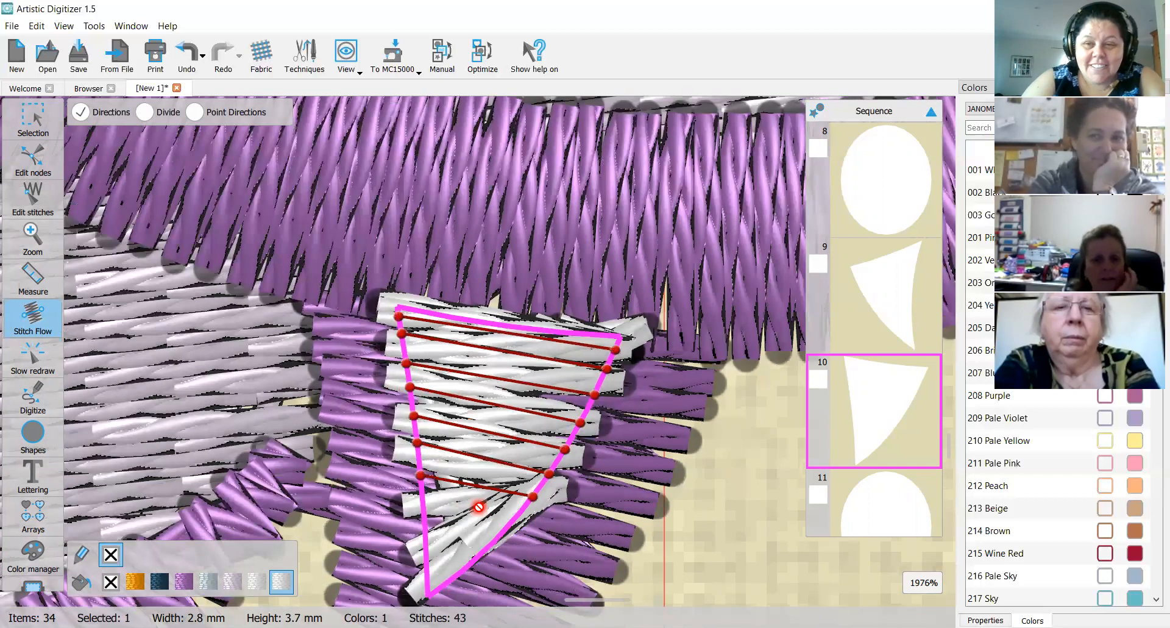
left_click_drag(482, 505, 480, 426)
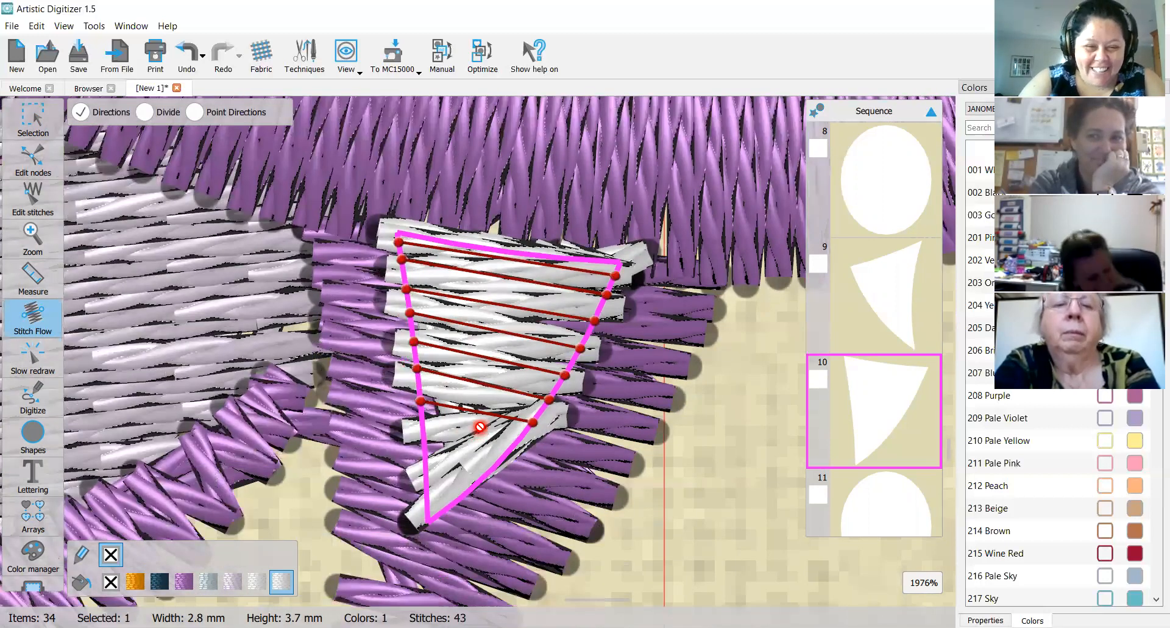
scroll(480, 427, "up", 2)
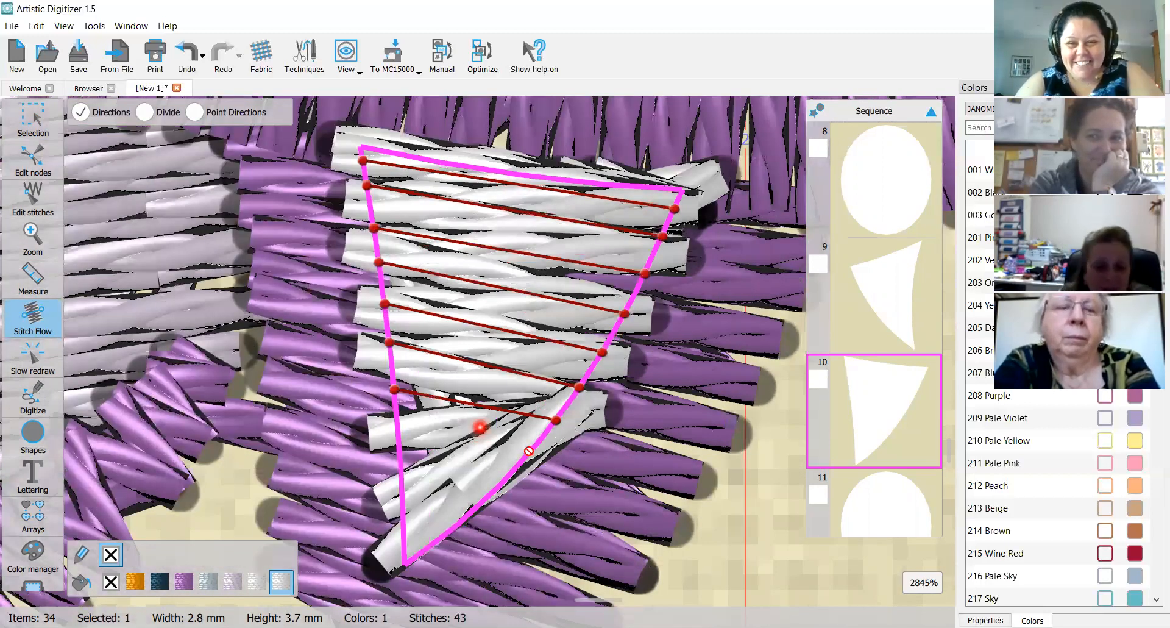
scroll(527, 447, "left", 1)
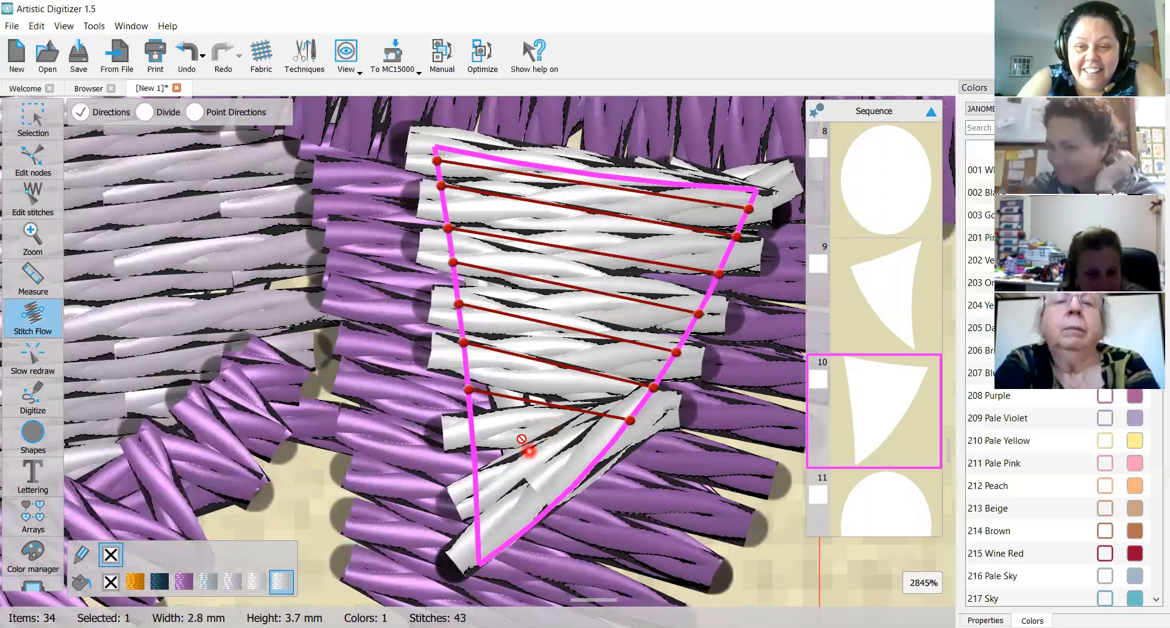
left_click(482, 437)
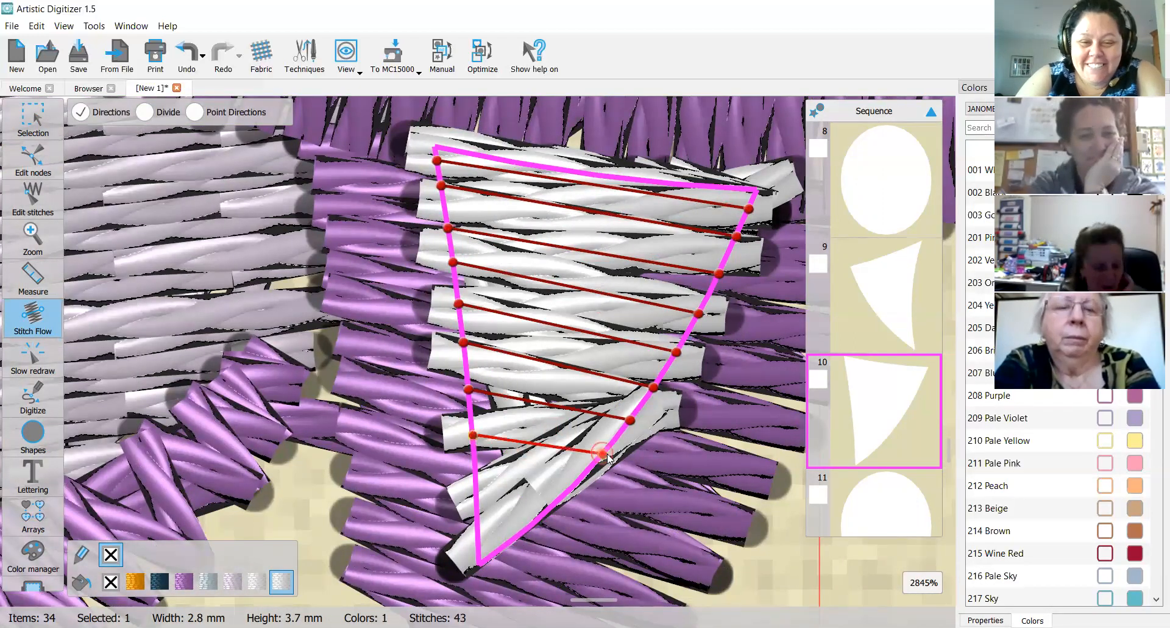
left_click(598, 459)
left_click(478, 471)
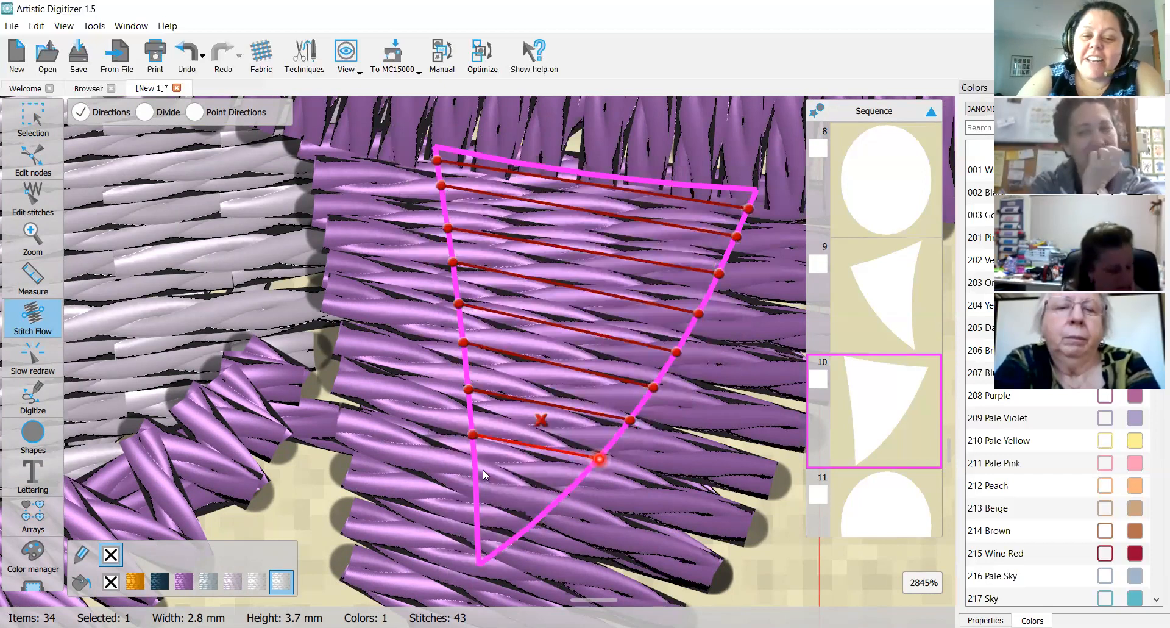
left_click(557, 503)
left_click_drag(573, 493, 571, 488)
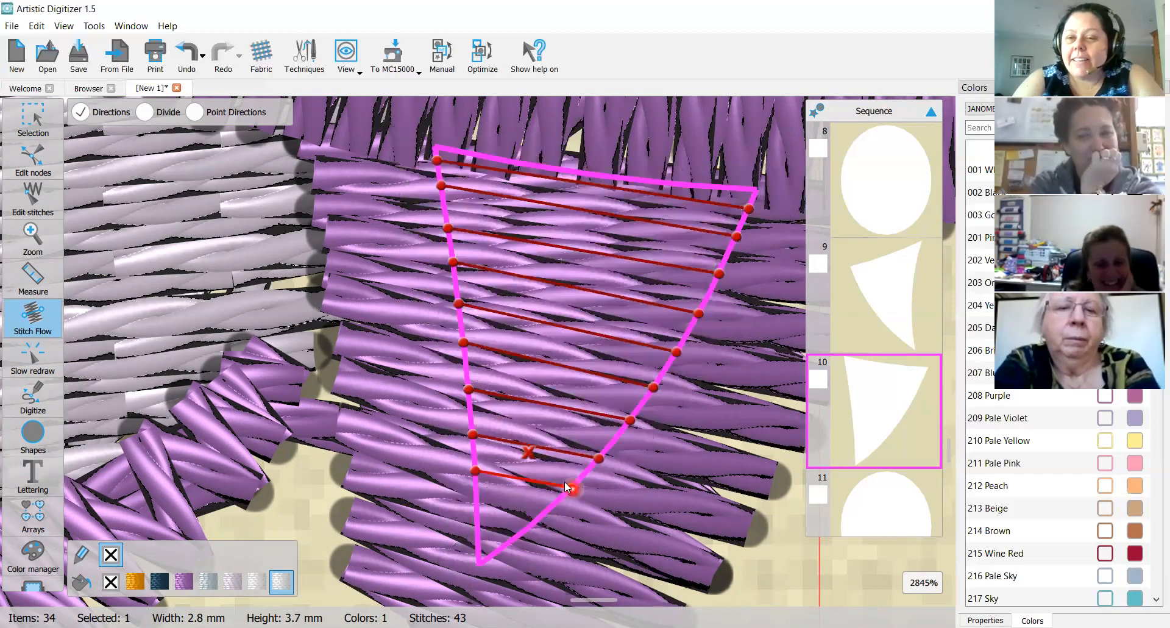
scroll(553, 466, "down", 1)
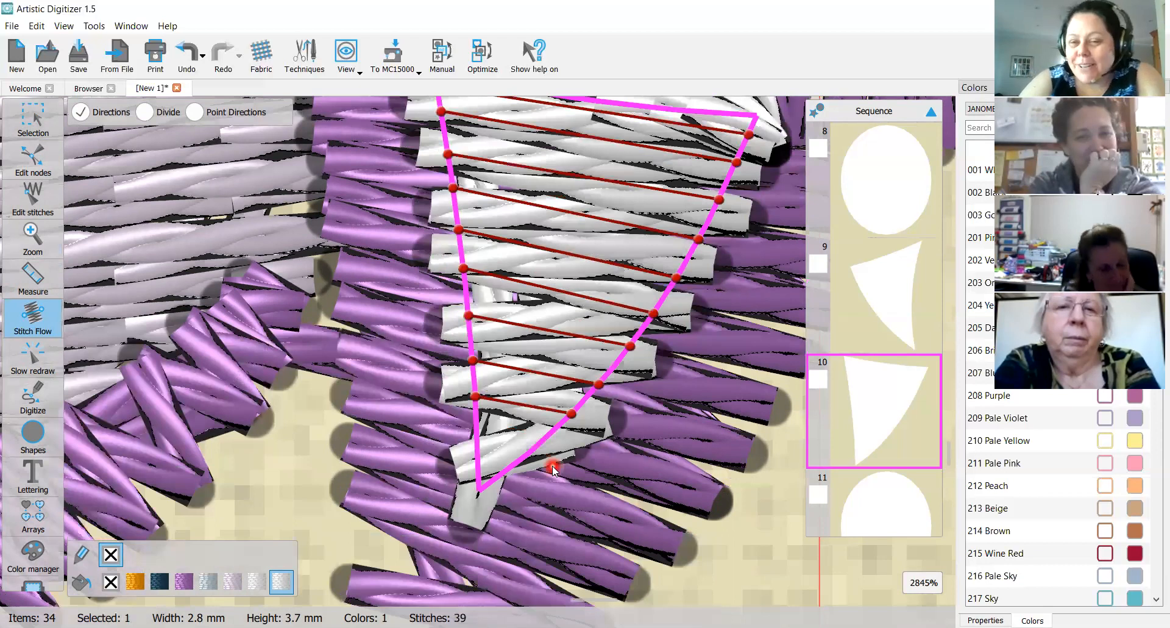
- Add two stitch direction lines across the narrow lower tip of the cat's right white tooth
left_click(477, 429)
left_click(541, 439)
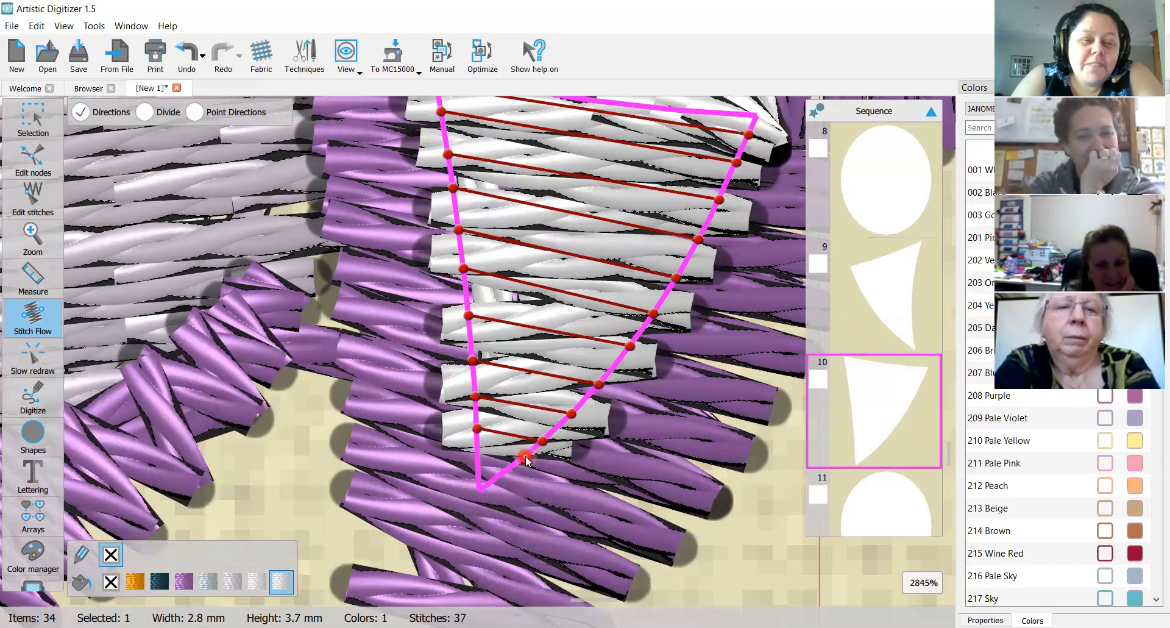
left_click(511, 466)
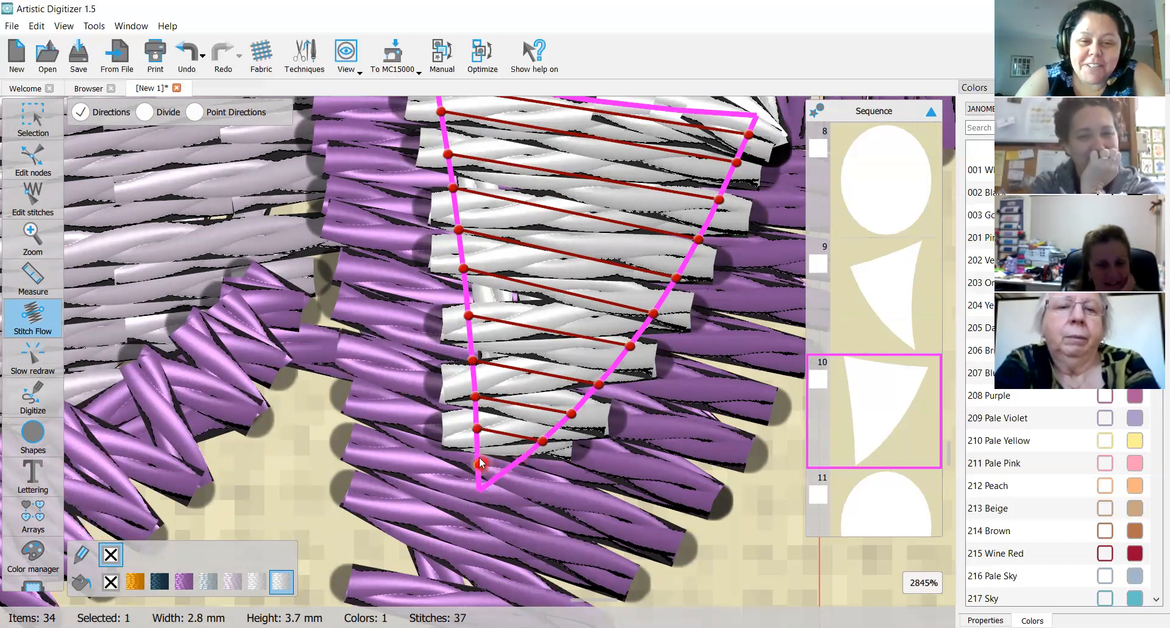
left_click(480, 455)
left_click(512, 462)
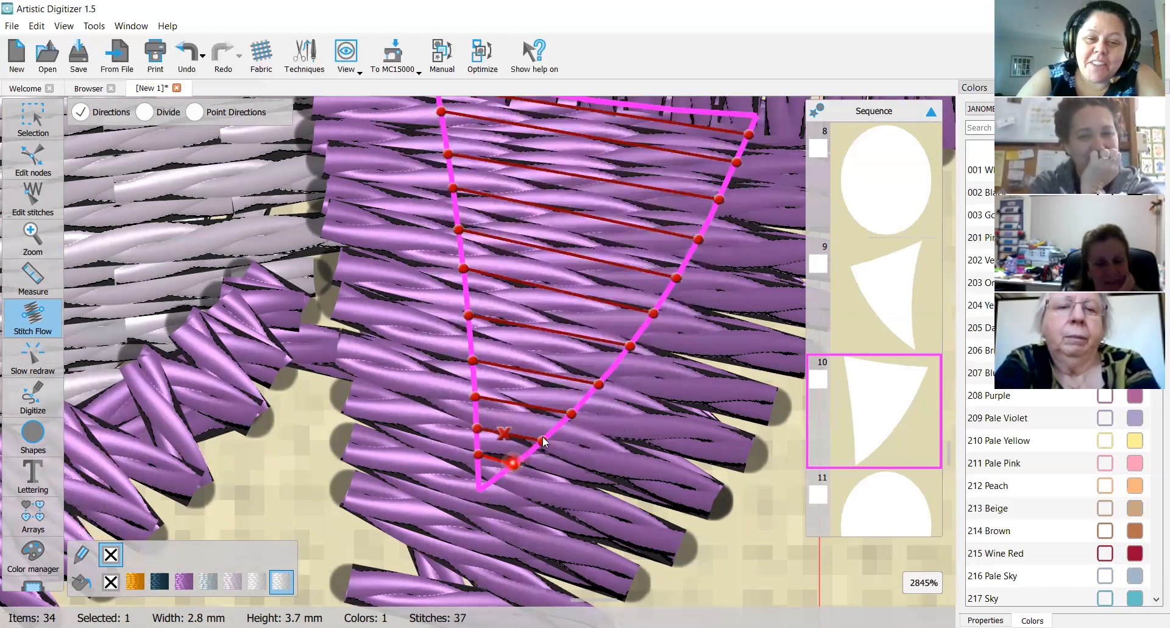
left_click(542, 438)
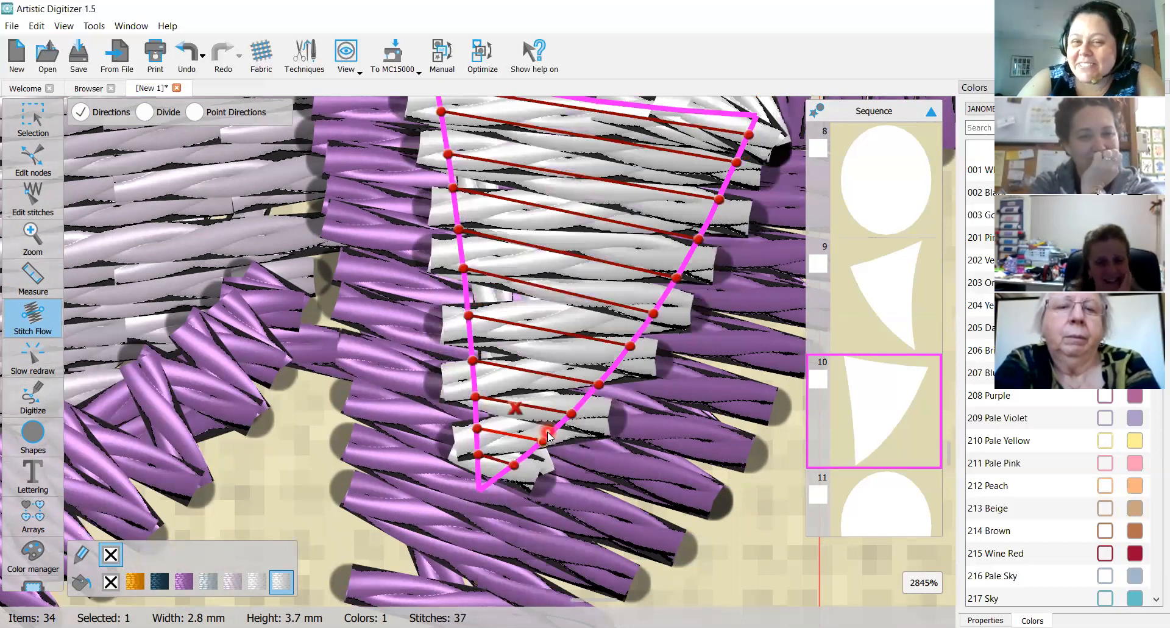
- Add a stitch direction line along the top edge of the right white tooth
scroll(549, 435, "down", 2)
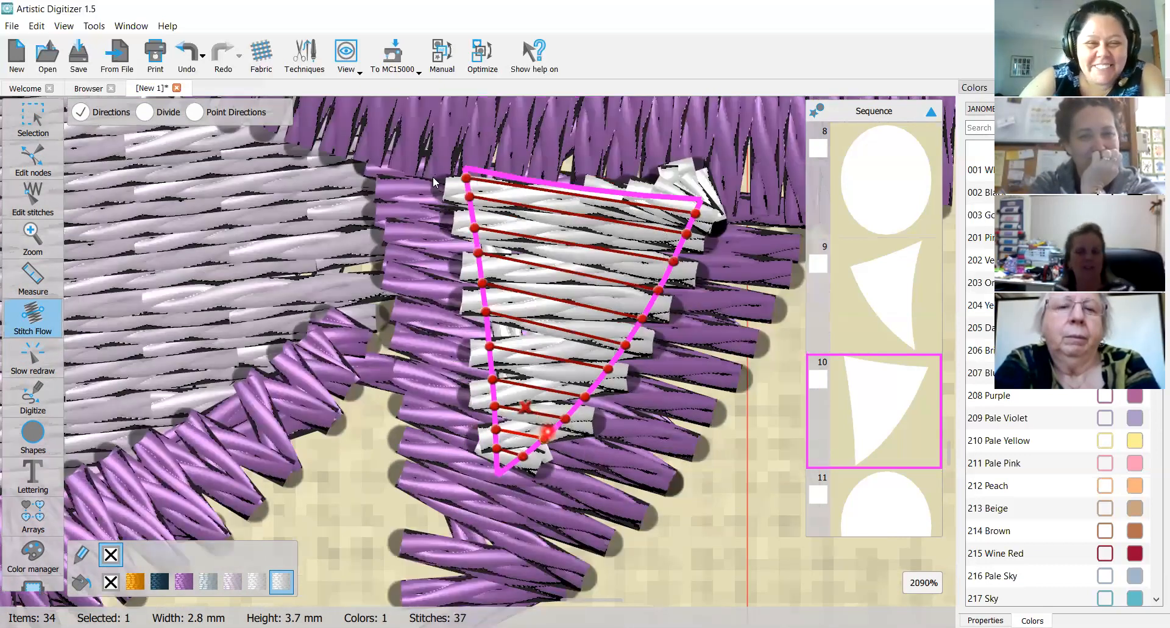
scroll(351, 195, "up", 2)
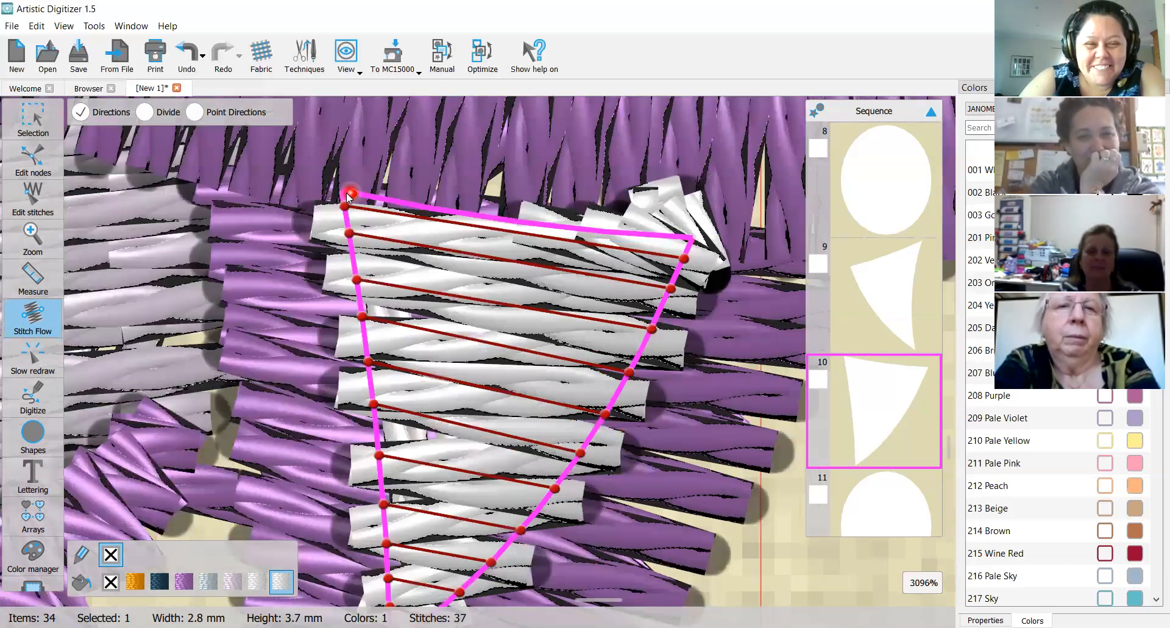
left_click(689, 239)
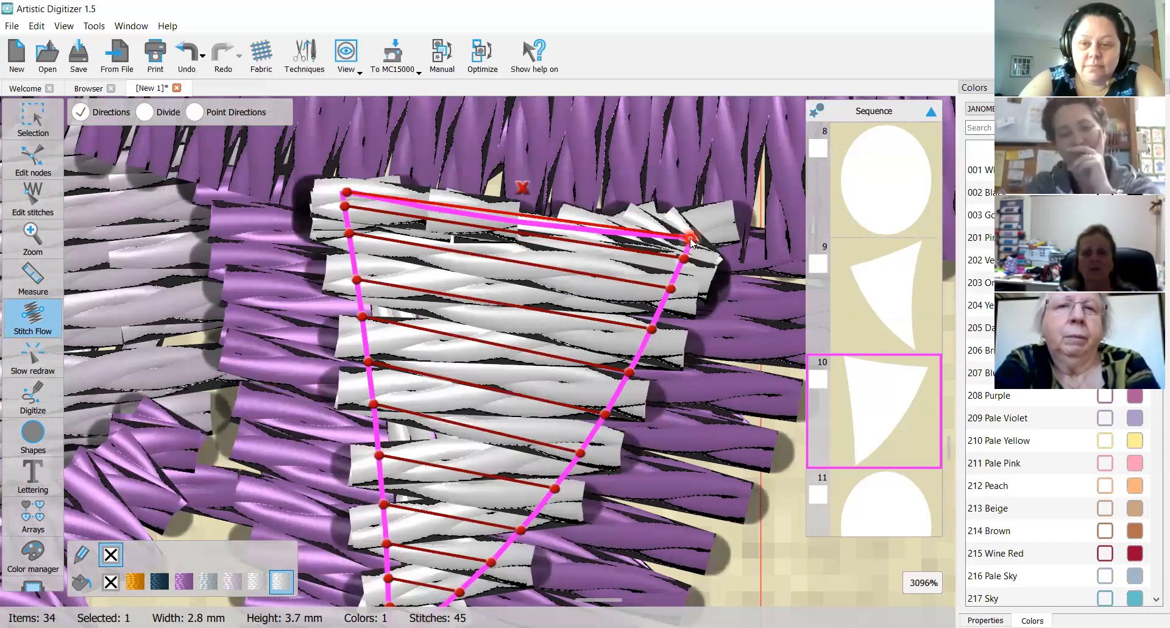
scroll(689, 239, "down", 2)
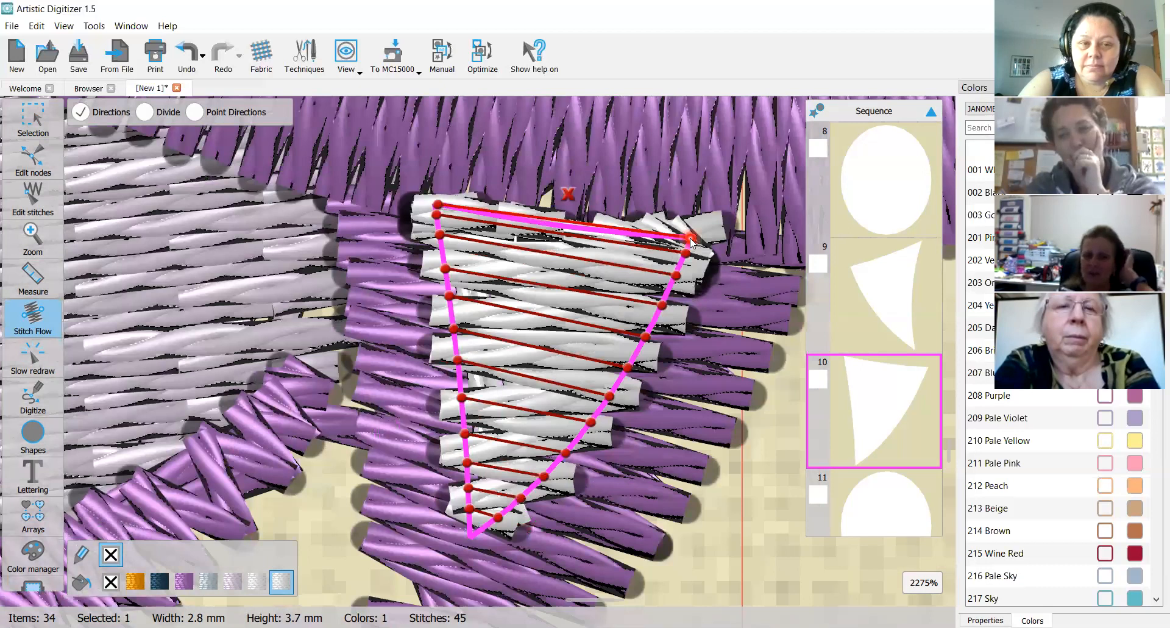
scroll(689, 239, "down", 8)
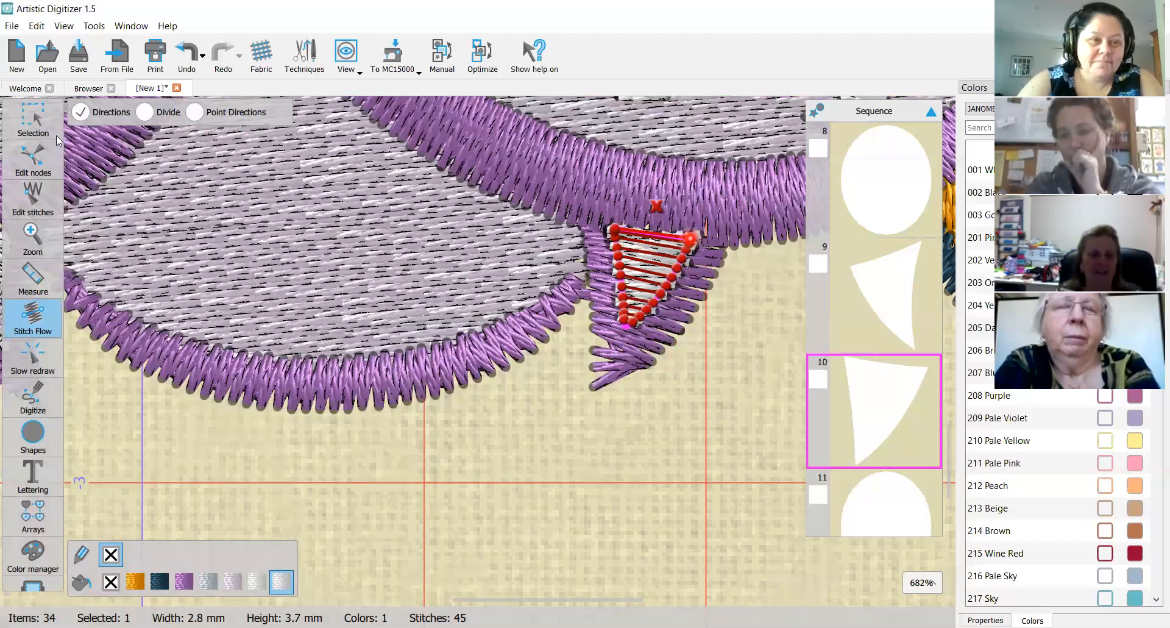
- Select the cat's left white tooth and add two slanted stitch direction lines across its upper part with Stitch Flow
left_click(358, 277)
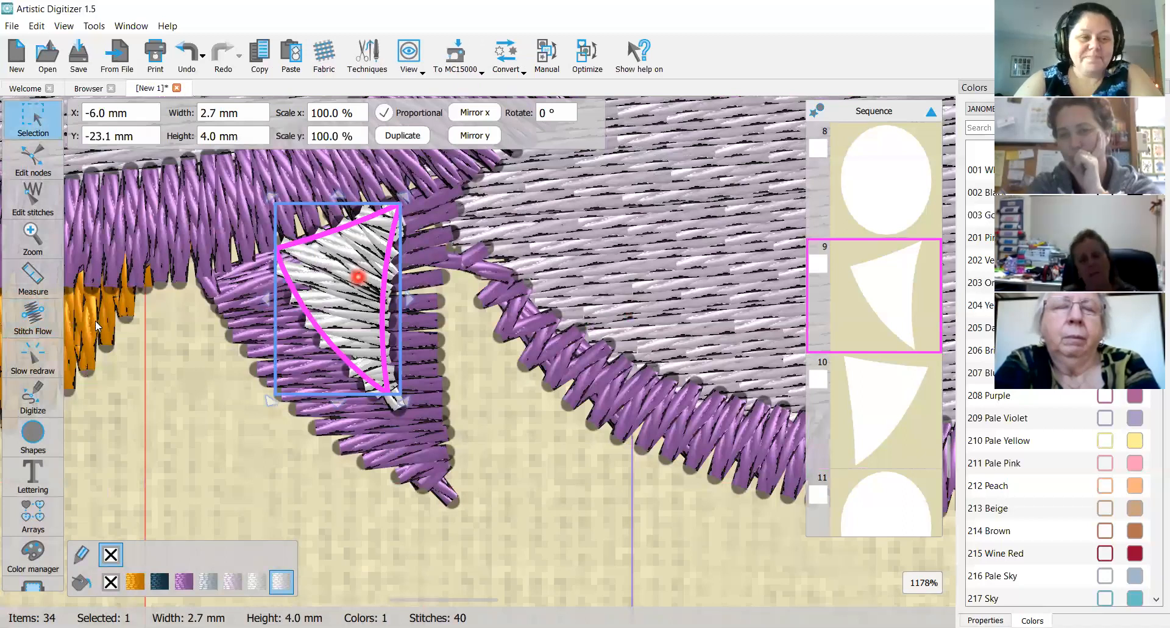
left_click(43, 329)
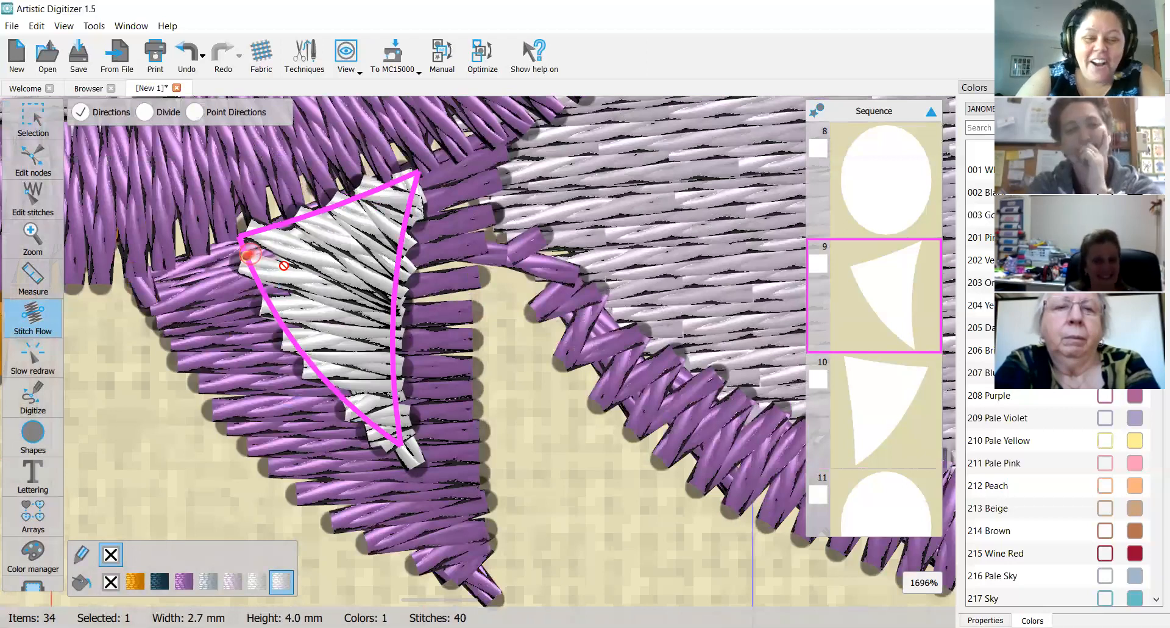
left_click_drag(247, 255, 412, 193)
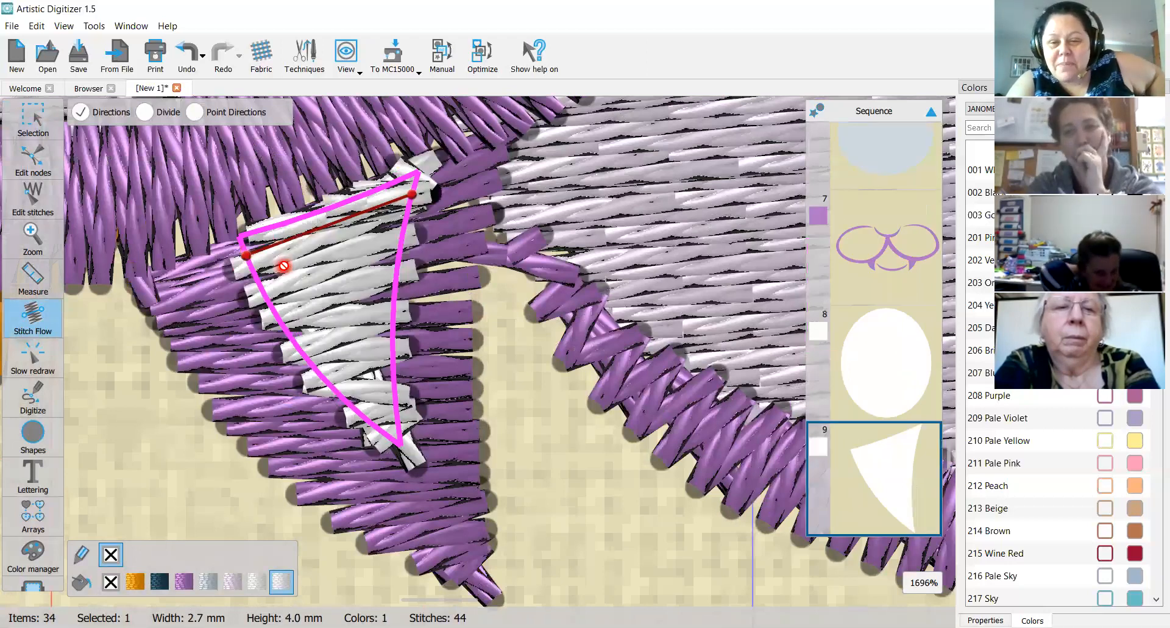
left_click(262, 279)
left_click(401, 237)
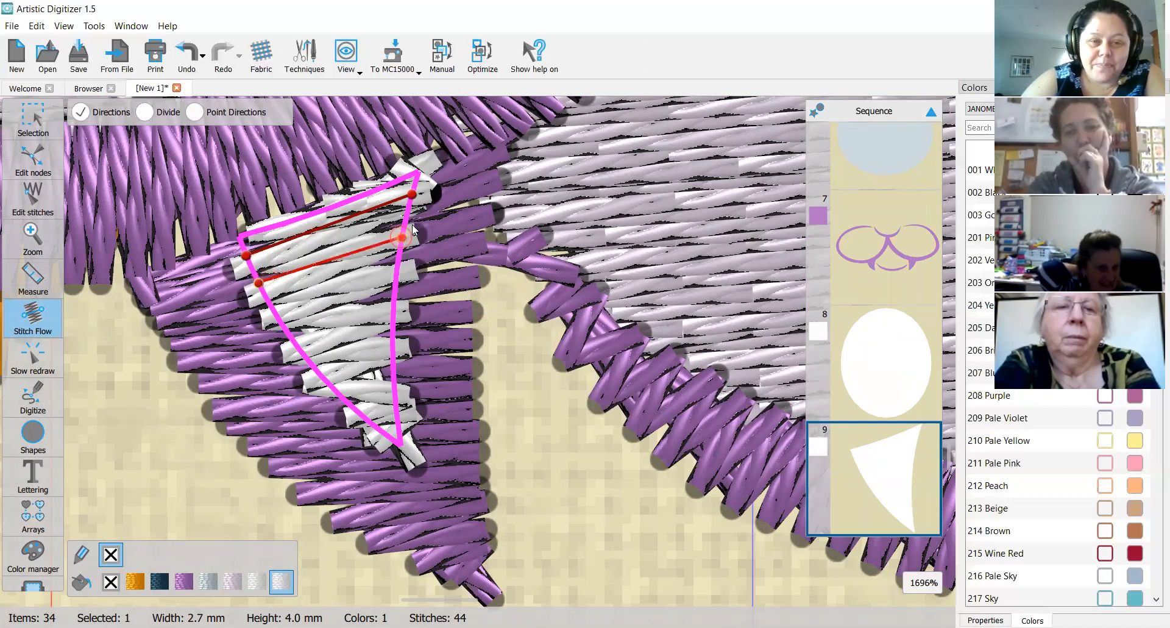
- Add four more slanted stitch direction lines down the middle of the left tooth, roughly parallel to its top edge
left_click(272, 308)
left_click(371, 269)
left_click_drag(381, 264, 399, 251)
left_click(288, 335)
left_click(396, 280)
left_click(309, 363)
left_click(390, 314)
left_click(332, 386)
left_click(374, 360)
- Add two stitch direction lines across the lower tip of the left tooth, and deselect the tooth
left_click(356, 409)
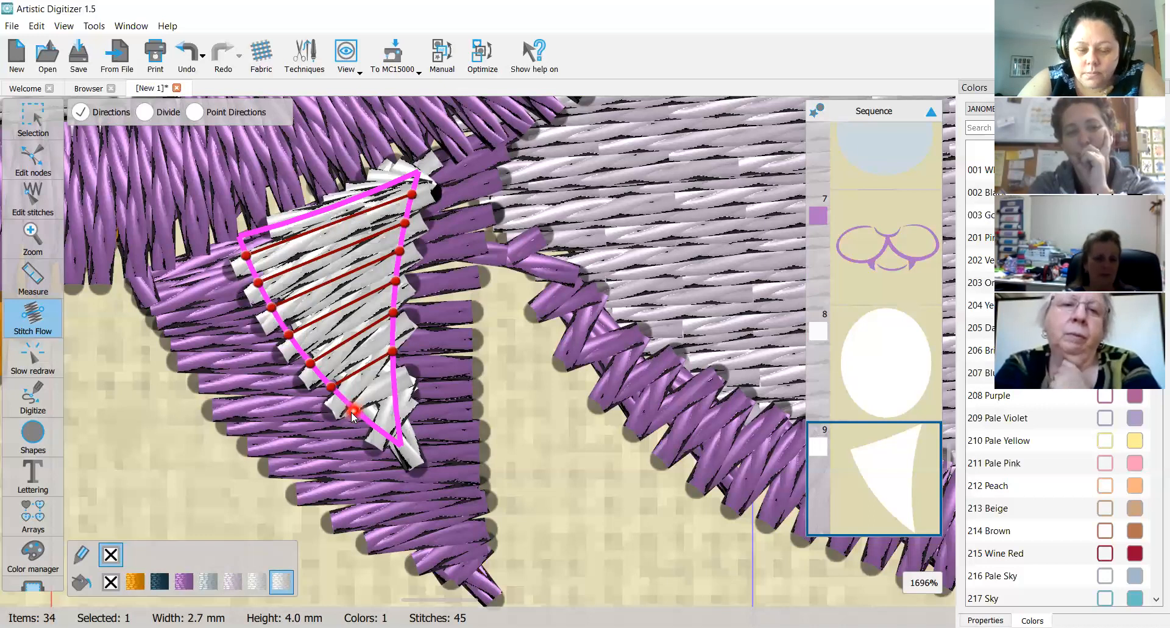
left_click(354, 410)
left_click(393, 384)
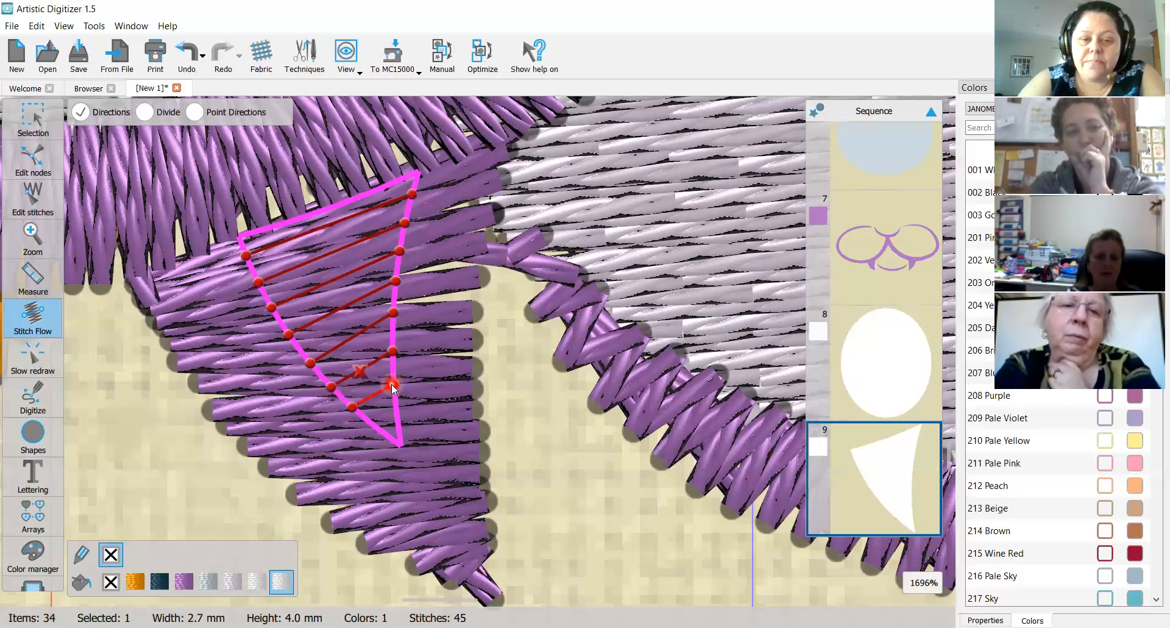
left_click(373, 421)
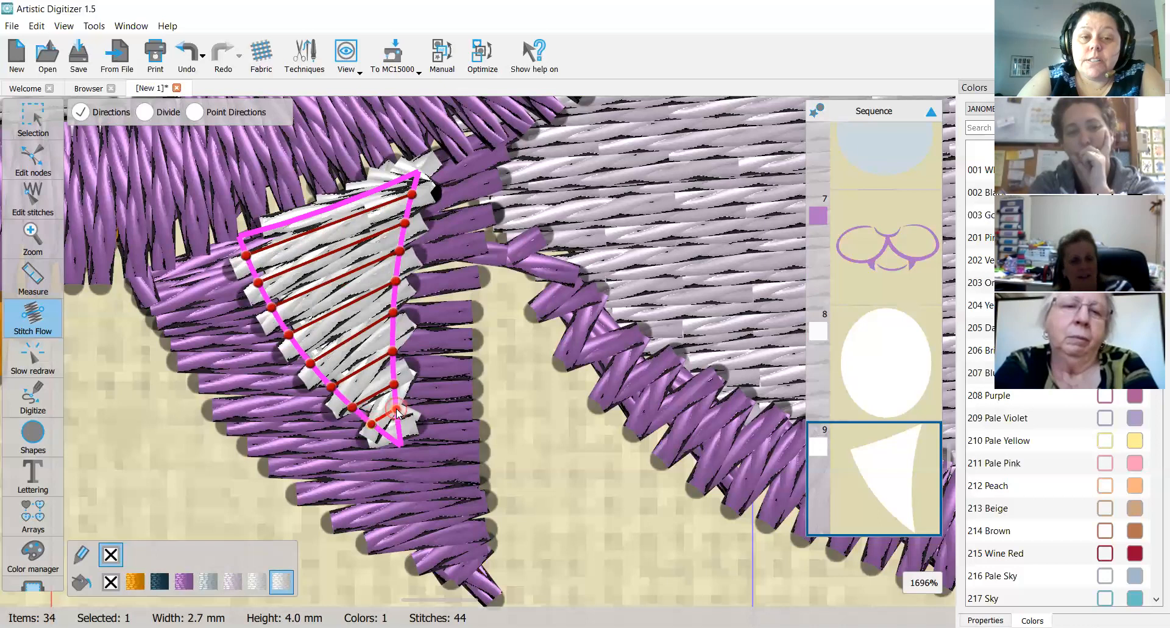
key("Return")
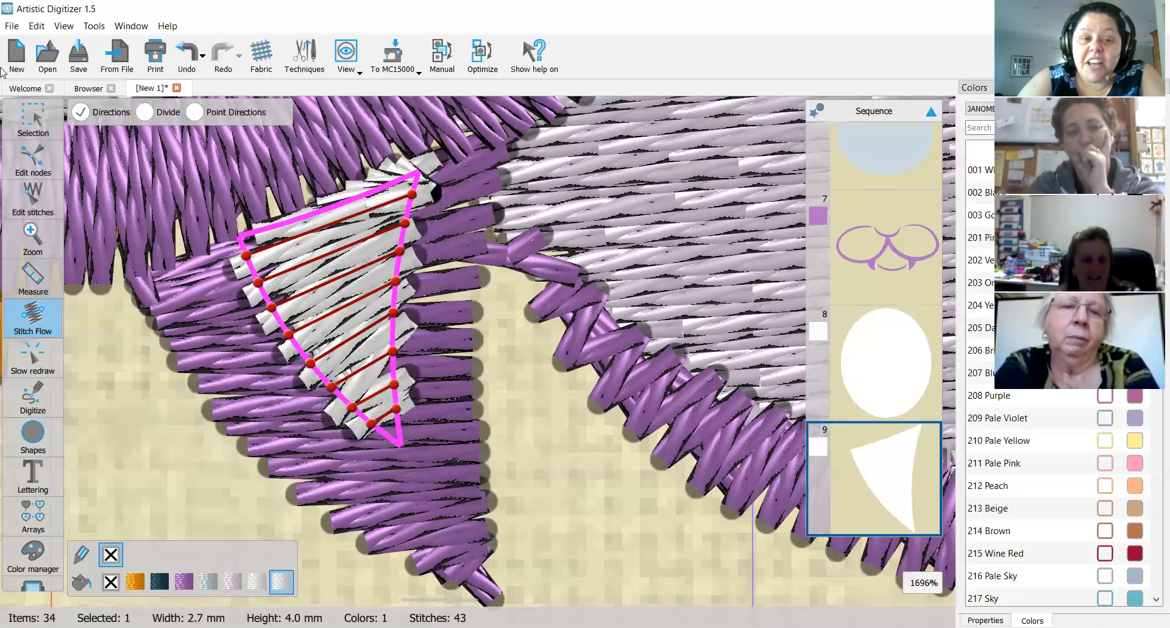
key("Escape")
scroll(500, 346, "down", 6)
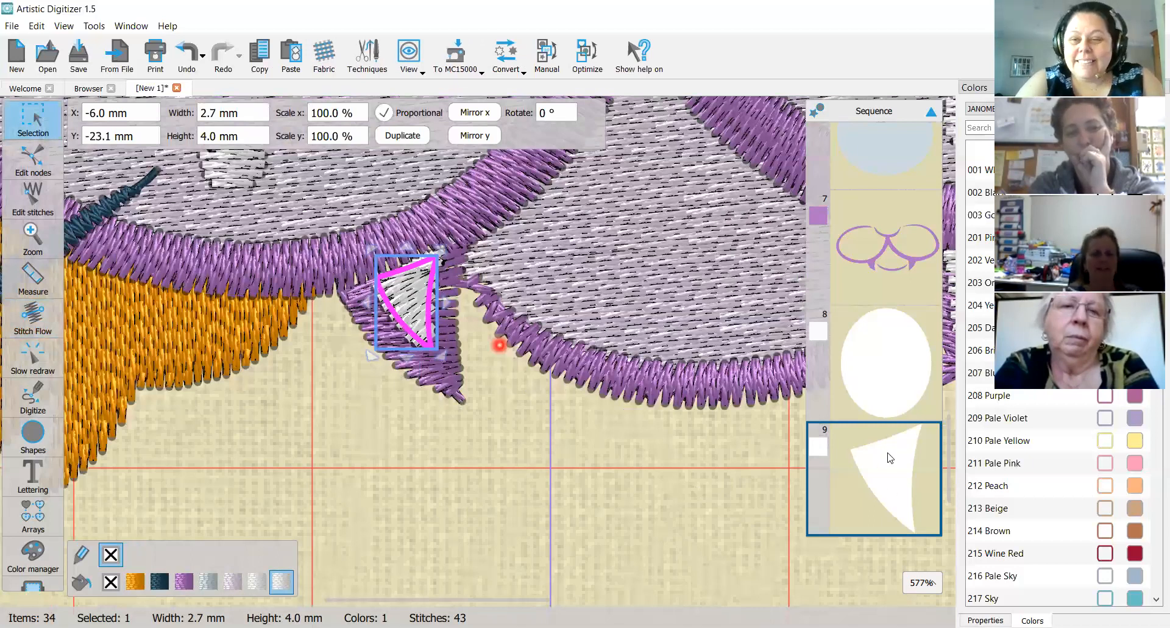
key("Escape")
- Examine the whole cat face, the muzzle stitching and the start of the stitching sequence
scroll(890, 457, "down", 6)
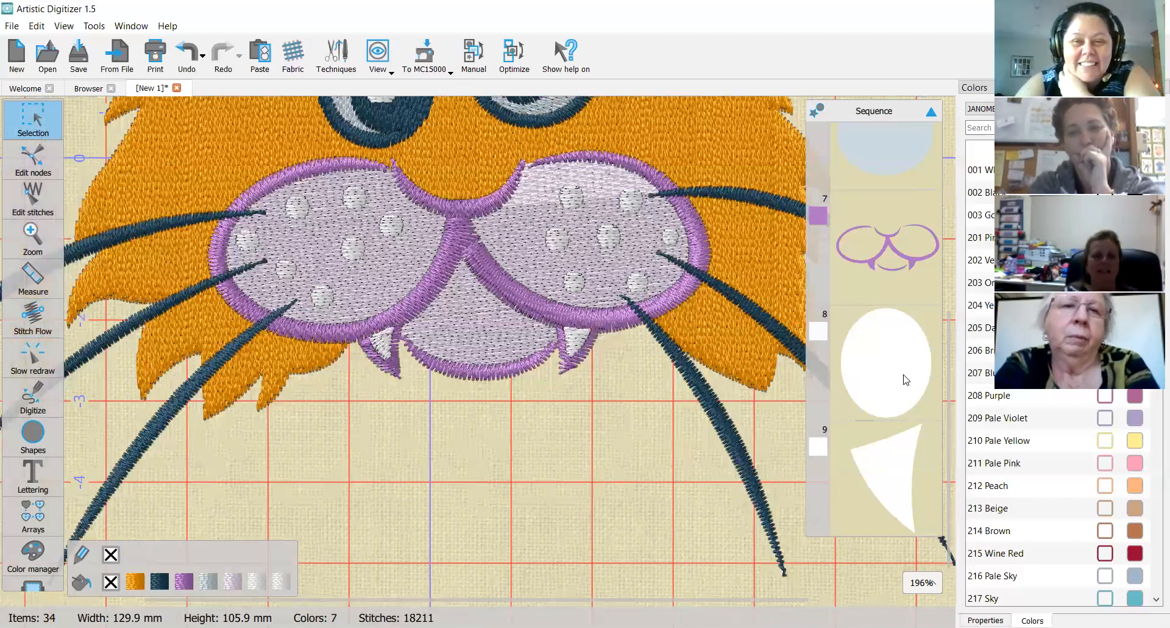
scroll(906, 379, "down", 1)
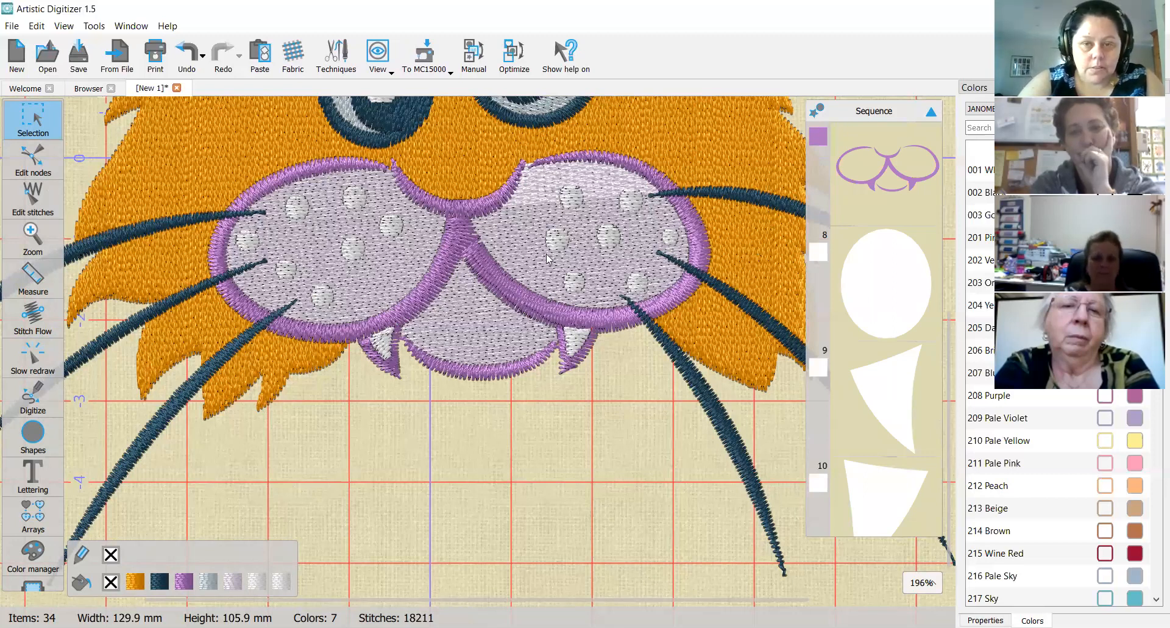
scroll(547, 259, "down", 2)
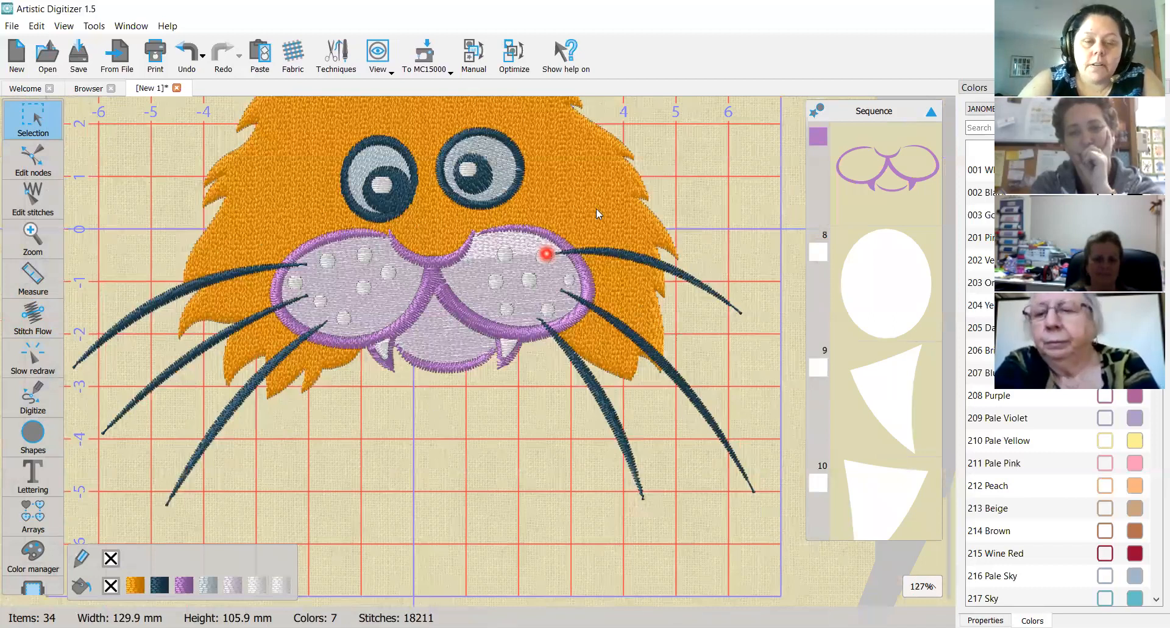
scroll(596, 148, "down", 1)
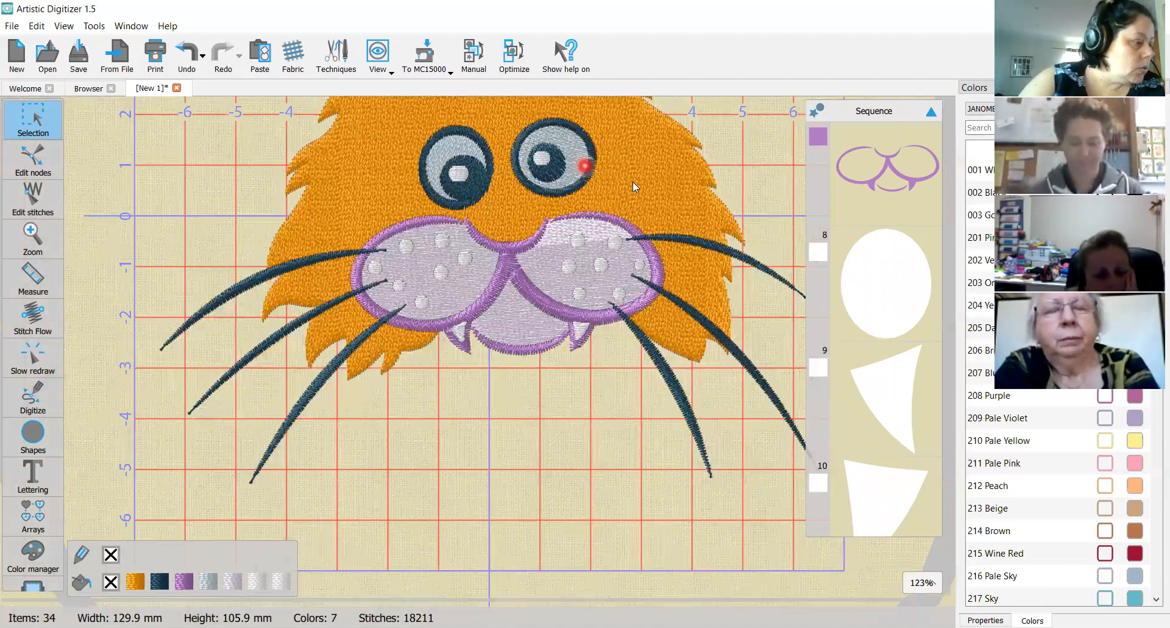
scroll(633, 181, "down", 1)
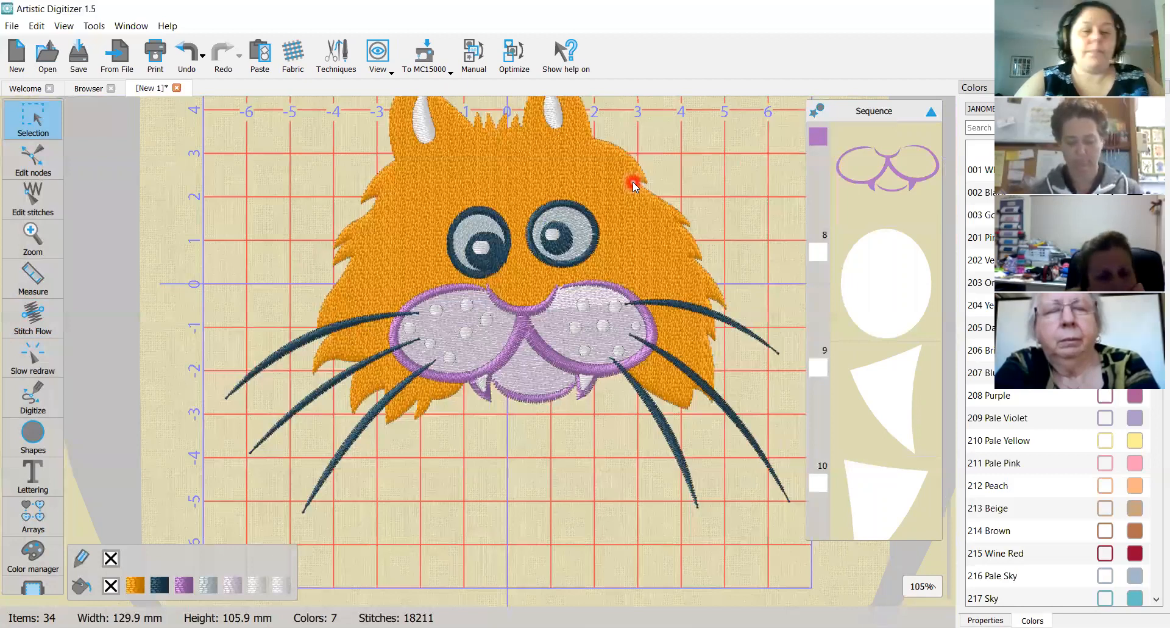
scroll(670, 251, "down", 1)
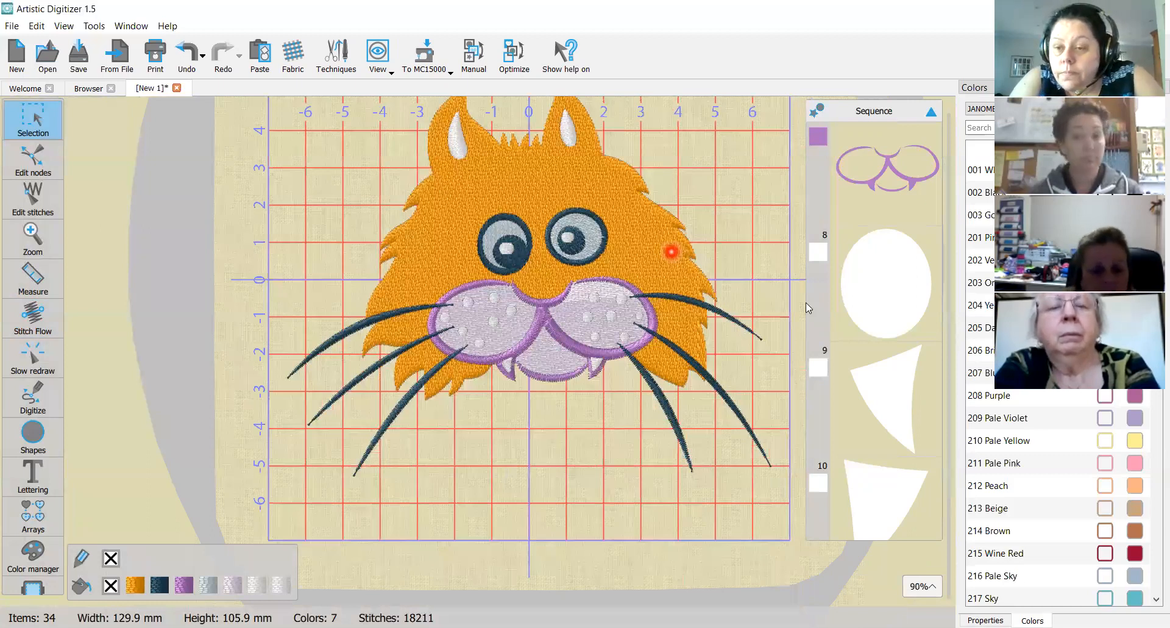
scroll(805, 302, "down", 1)
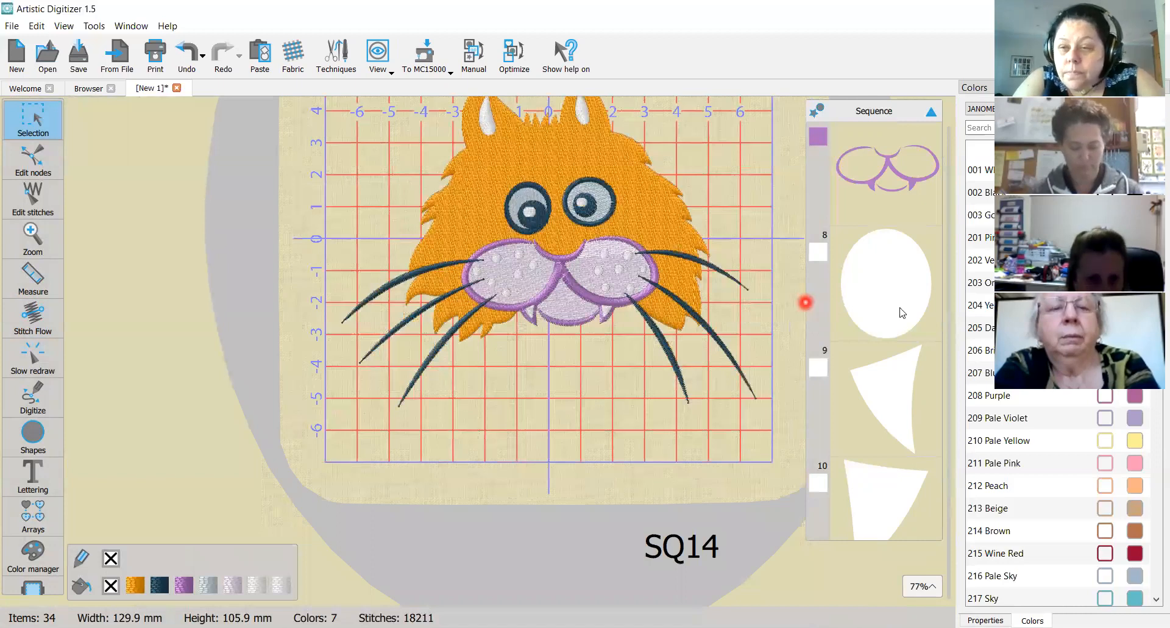
scroll(616, 274, "up", 2)
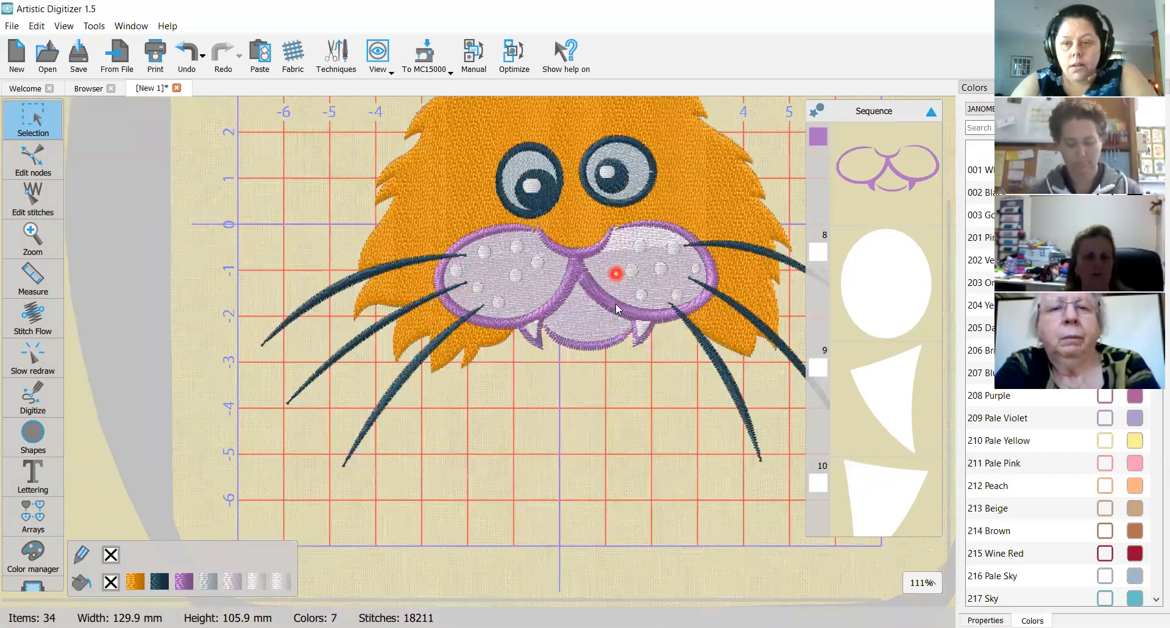
scroll(615, 302, "up", 1)
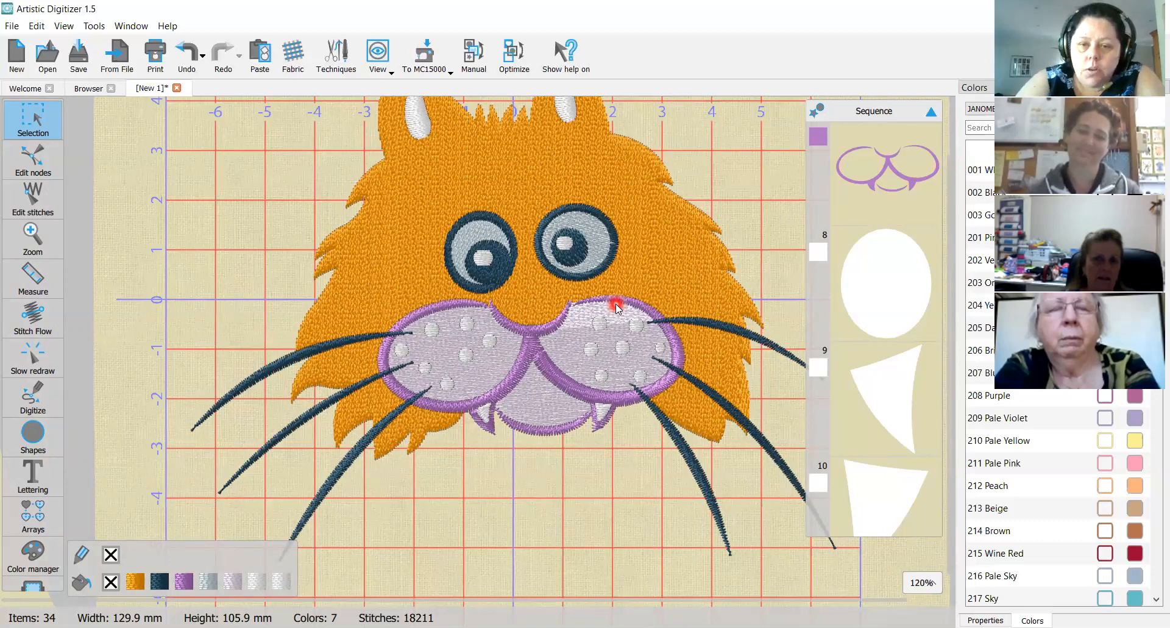
scroll(619, 341, "up", 1)
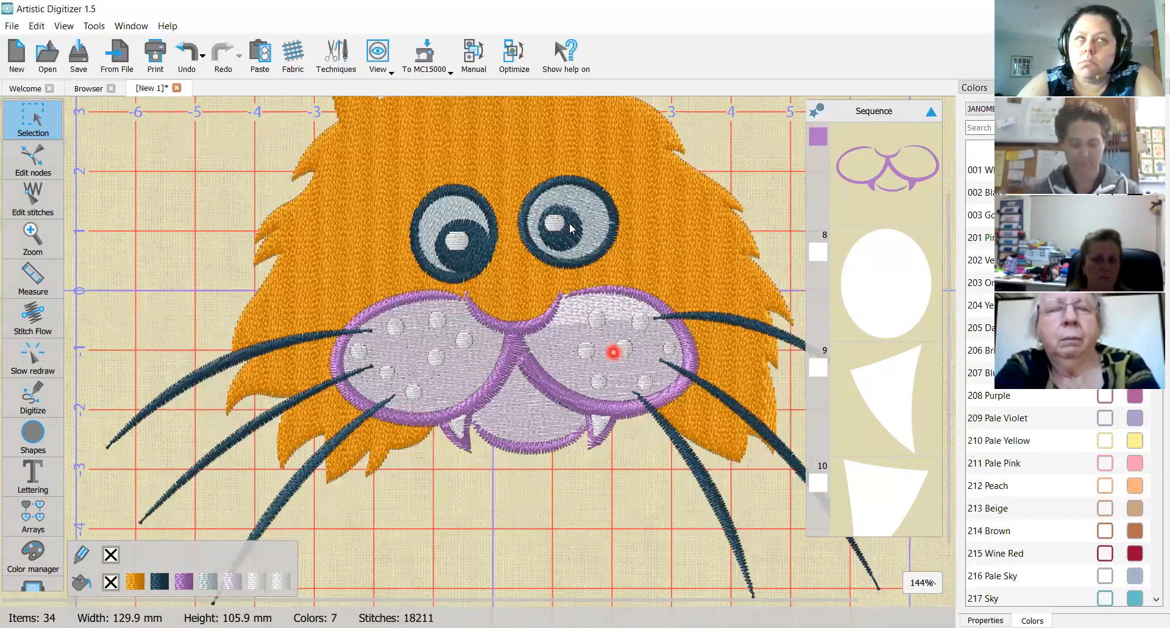
scroll(614, 351, "up", 6)
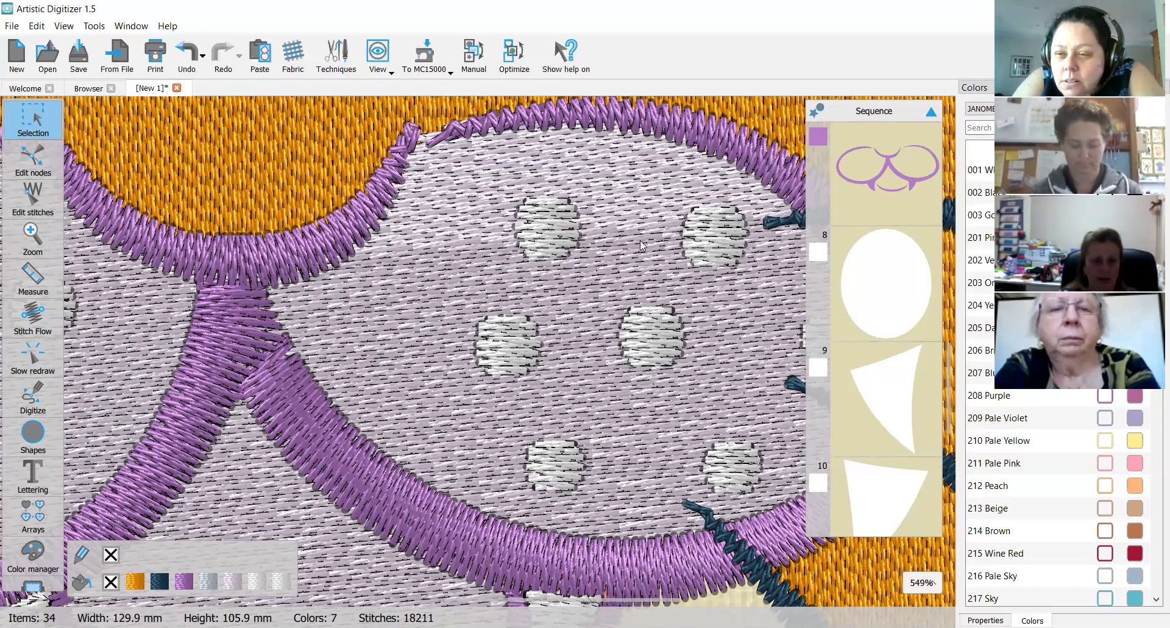
scroll(641, 246, "down", 5)
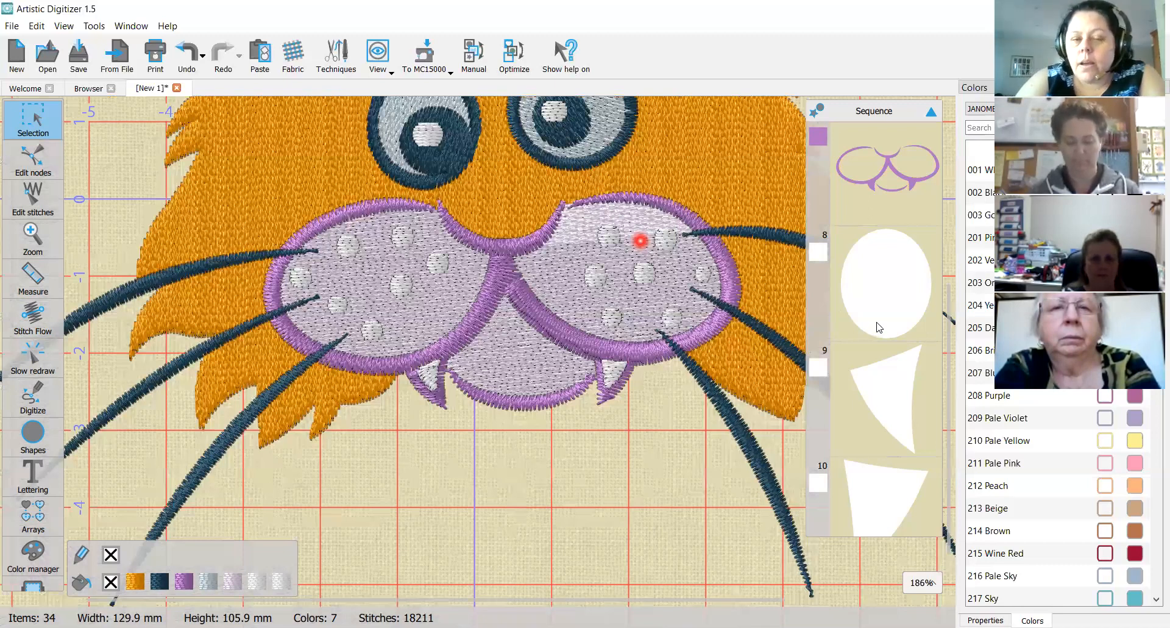
key("F4")
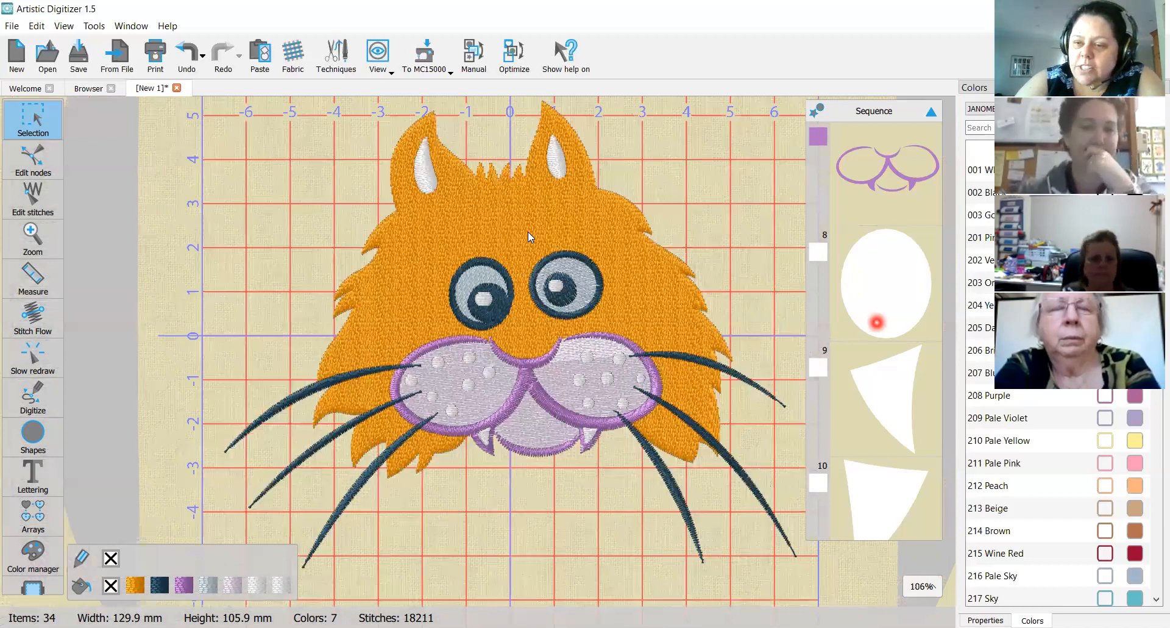
scroll(527, 232, "up", 3)
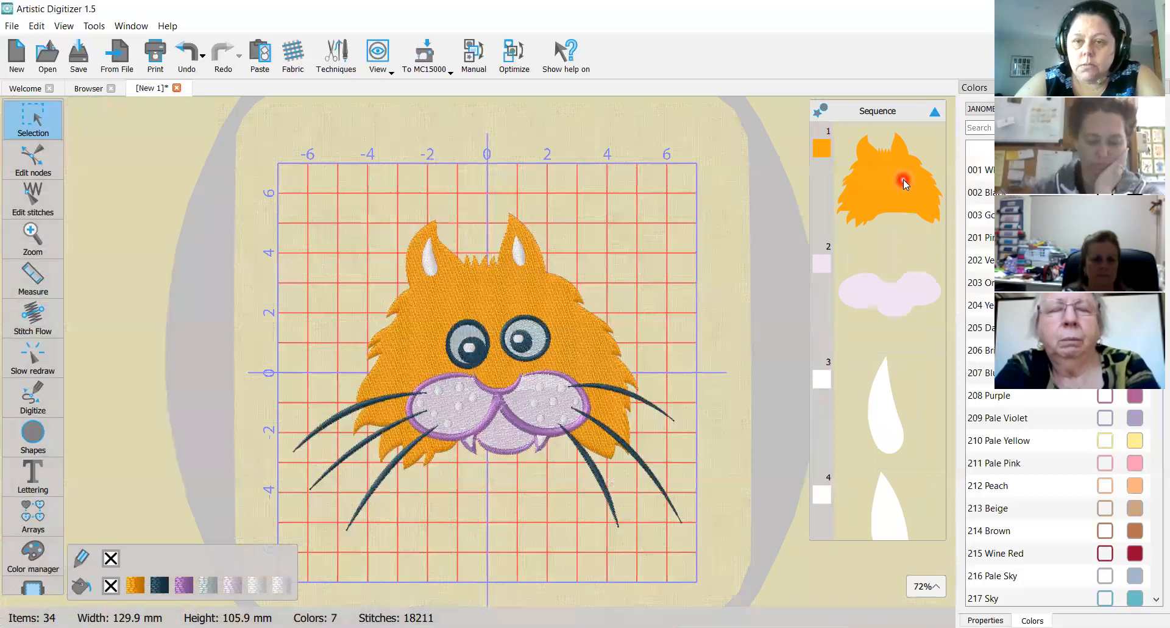
- Play the design's slow redraw at a speed of 2,000 rpm and stop it during the orange head outline
left_click(36, 364)
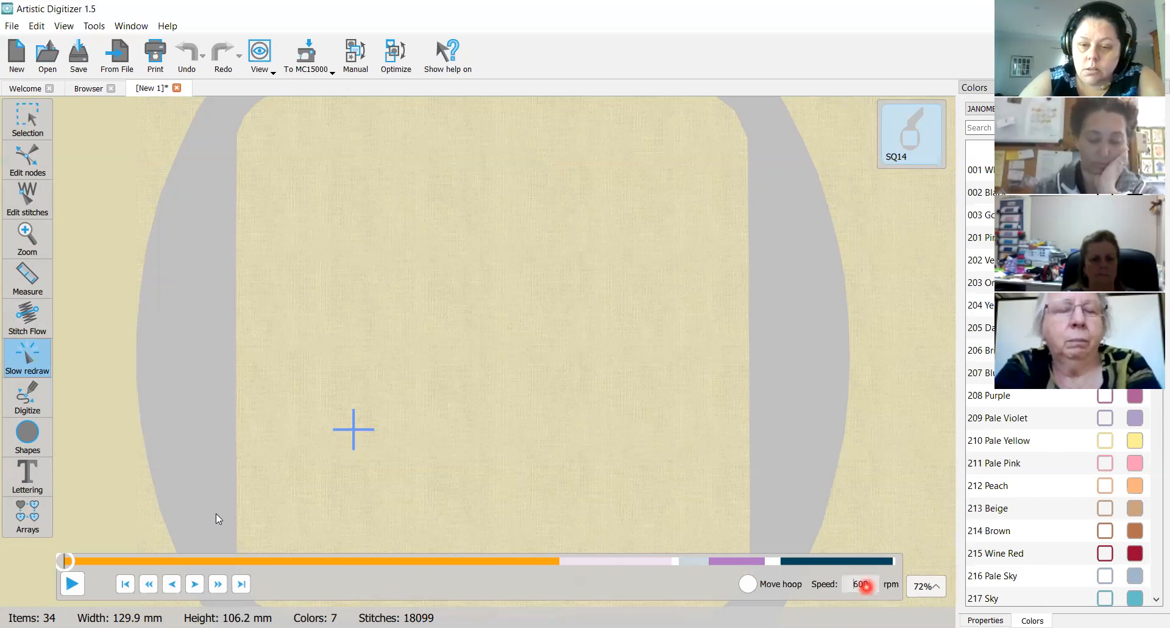
left_click_drag(866, 587, 842, 584)
type("2,000")
left_click(72, 585)
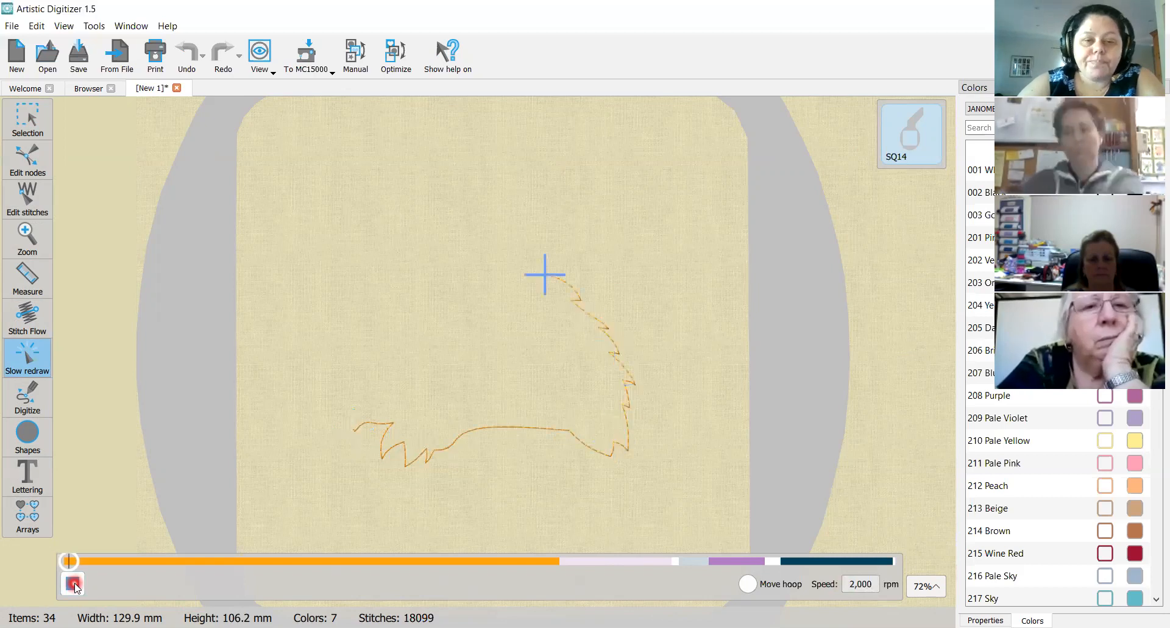
left_click(73, 584)
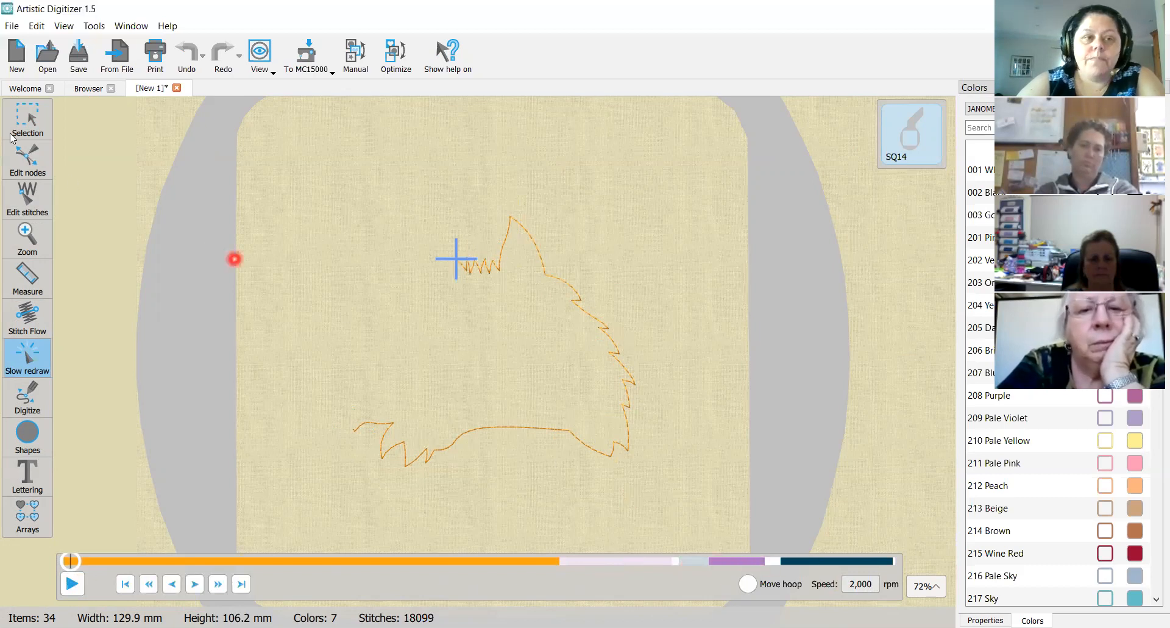
- Leave the slow redraw and examine the first objects in the stitching sequence, from the orange head to the first white tooth
left_click(34, 121)
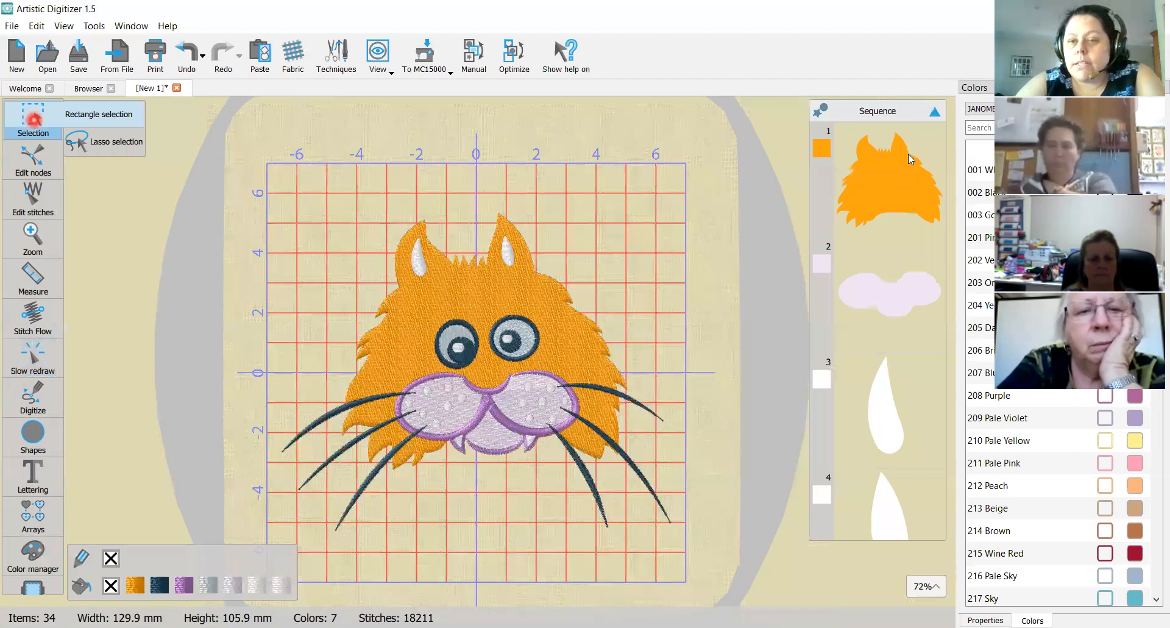
left_click(877, 168)
left_click(887, 173)
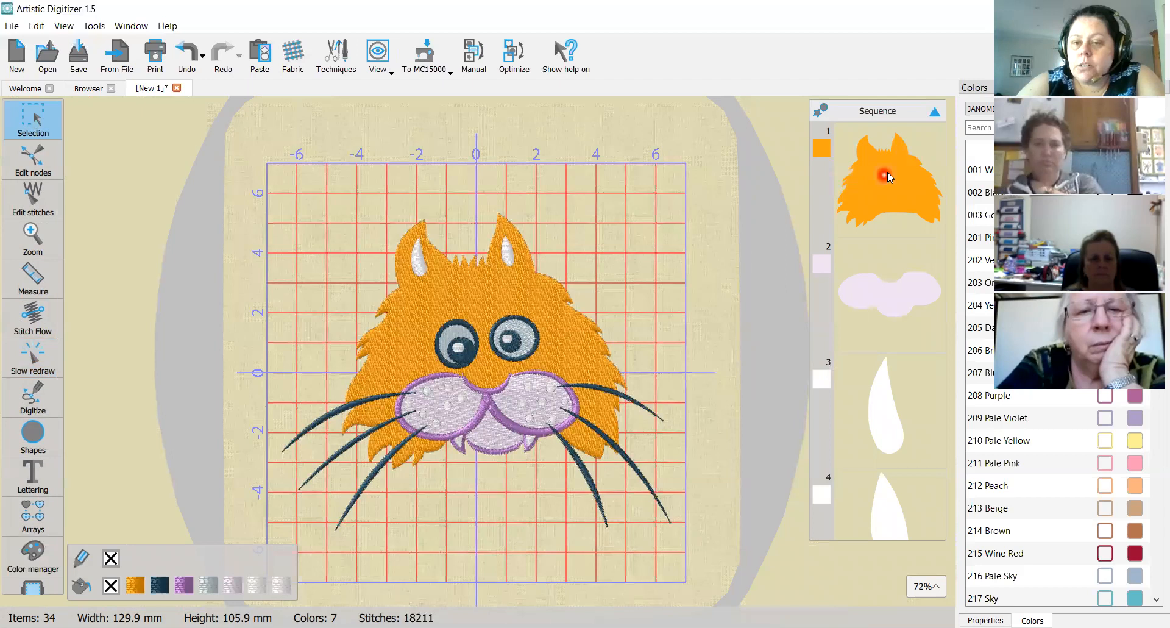
left_click(893, 287)
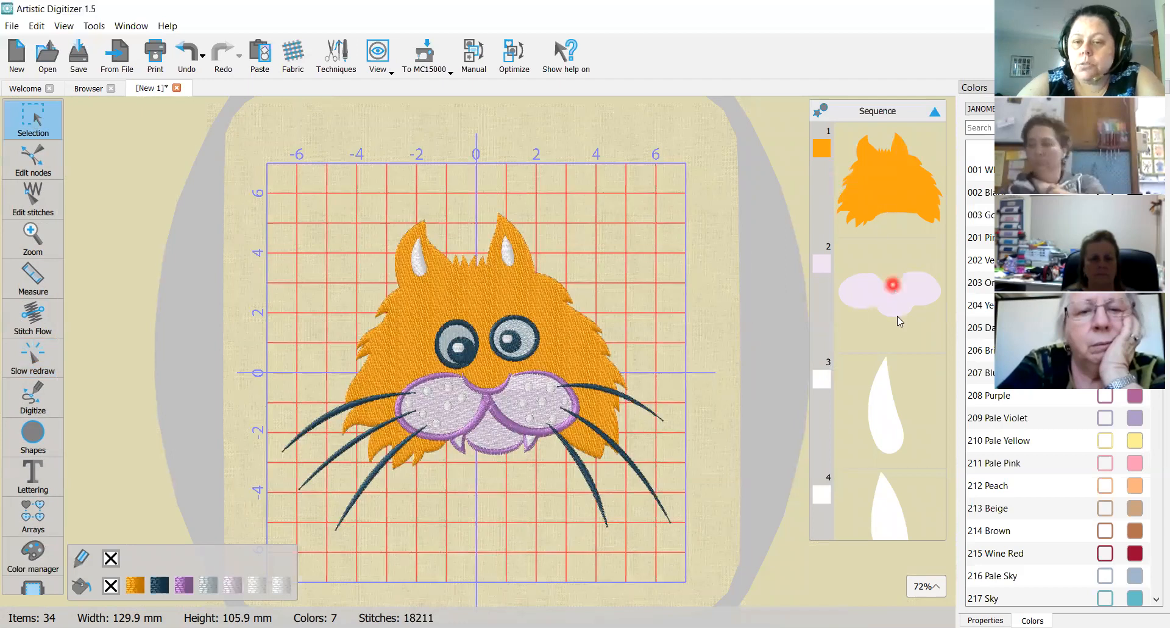
scroll(897, 316, "down", 3)
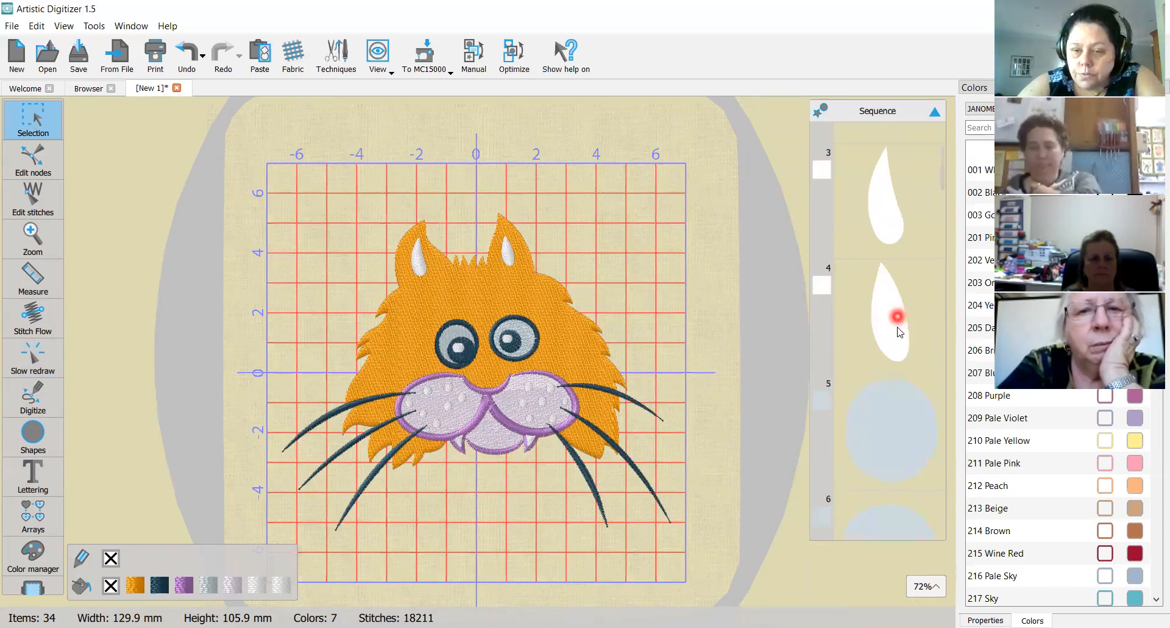
scroll(901, 351, "down", 5)
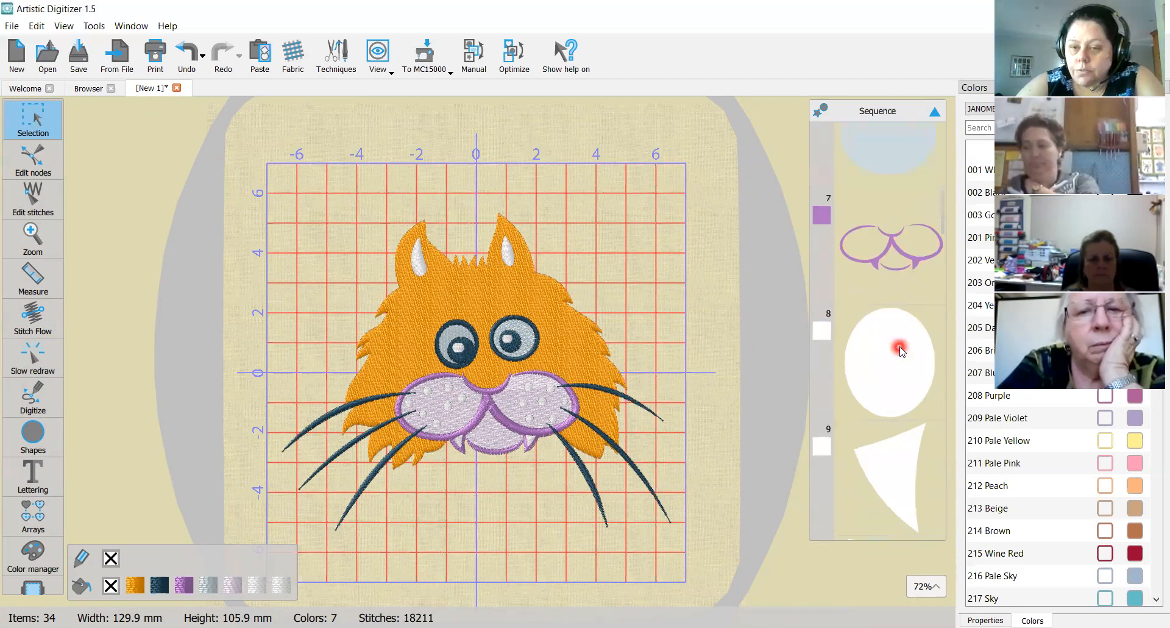
scroll(902, 352, "up", 1)
scroll(902, 351, "up", 4)
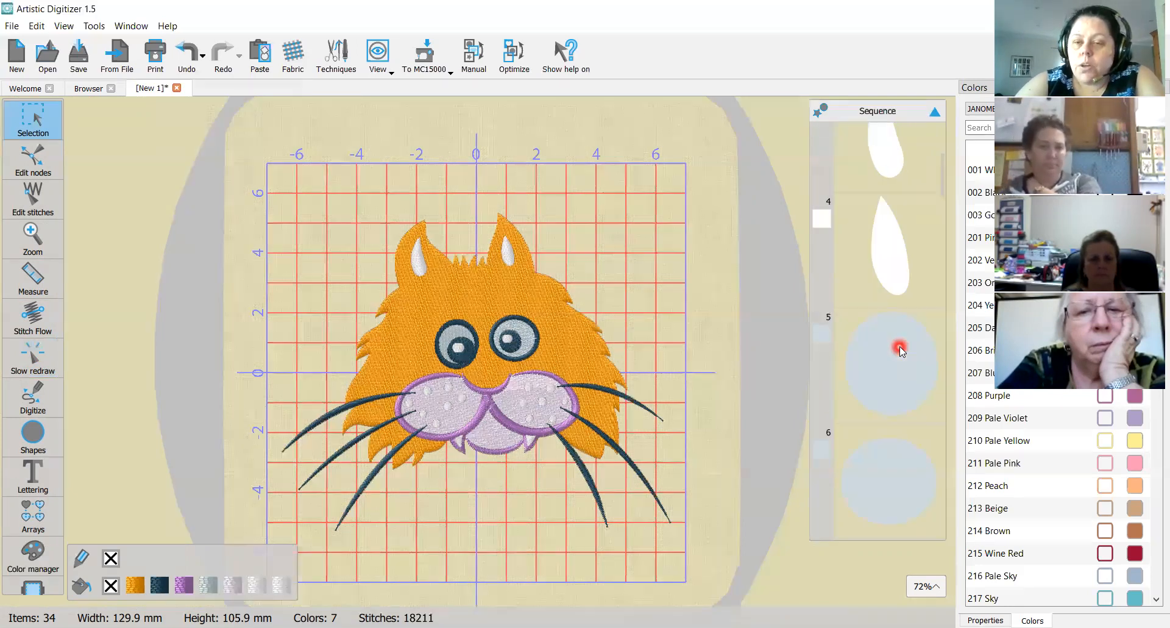
scroll(901, 351, "up", 2)
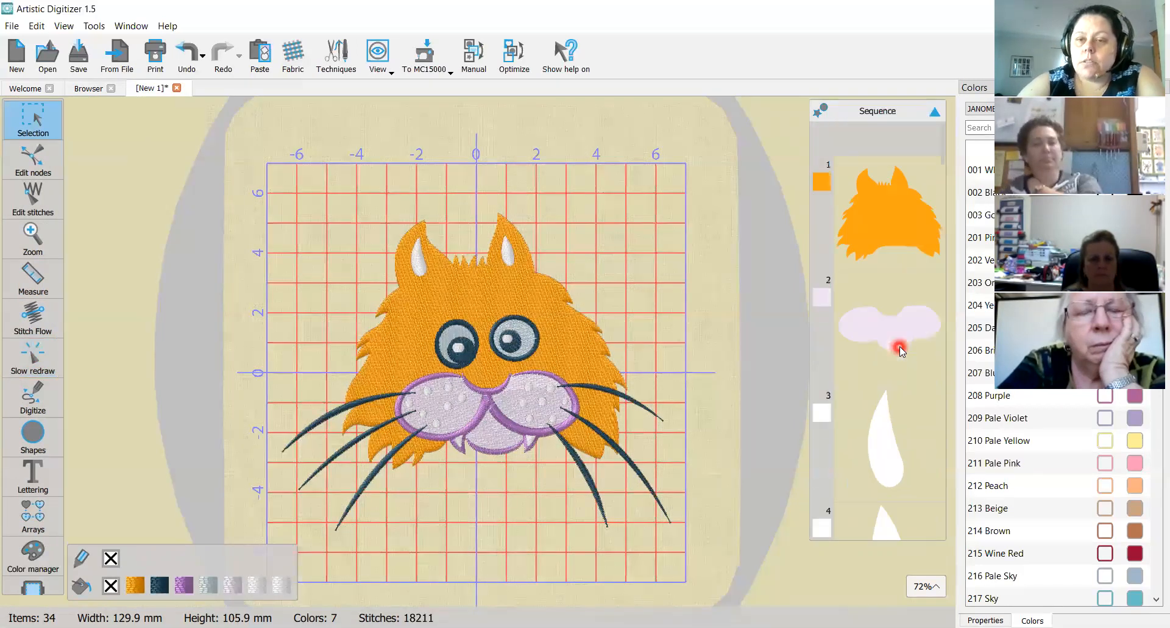
scroll(902, 351, "down", 1)
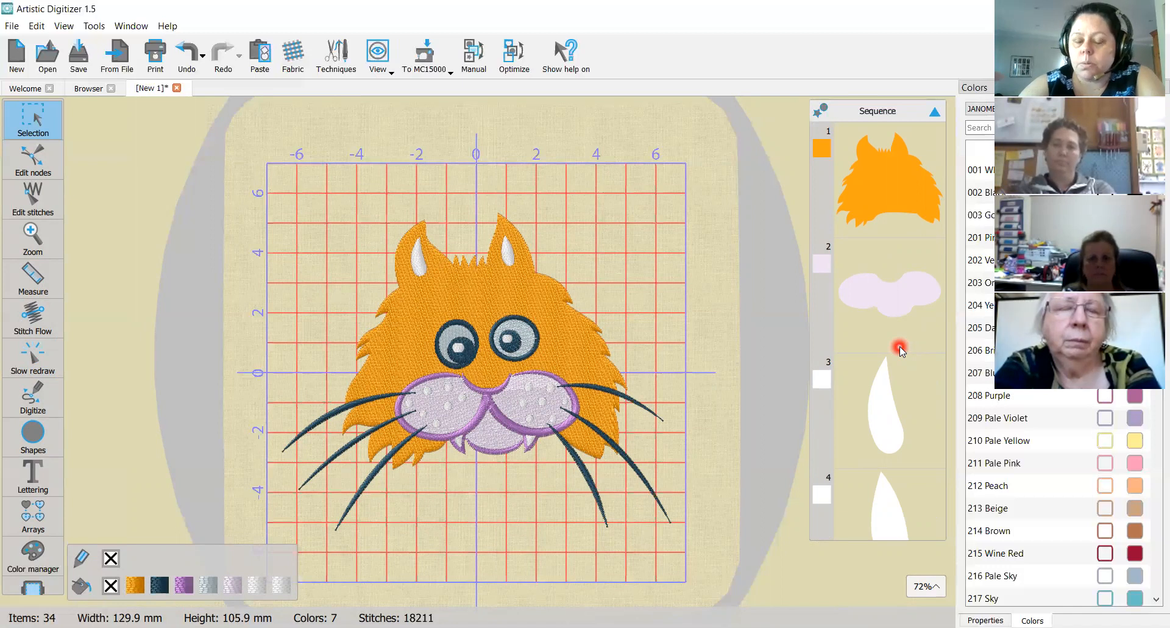
- Change the muzzle's fill color to 274 Tangerine and deselect the muzzle
scroll(473, 404, "up", 3)
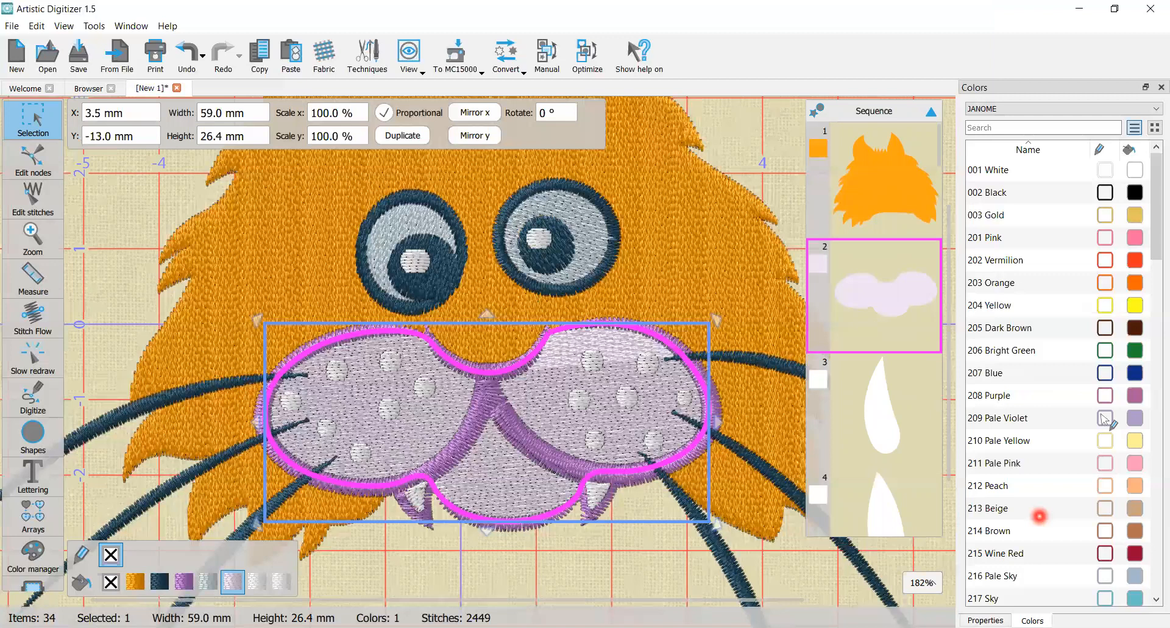
scroll(1104, 419, "down", 15)
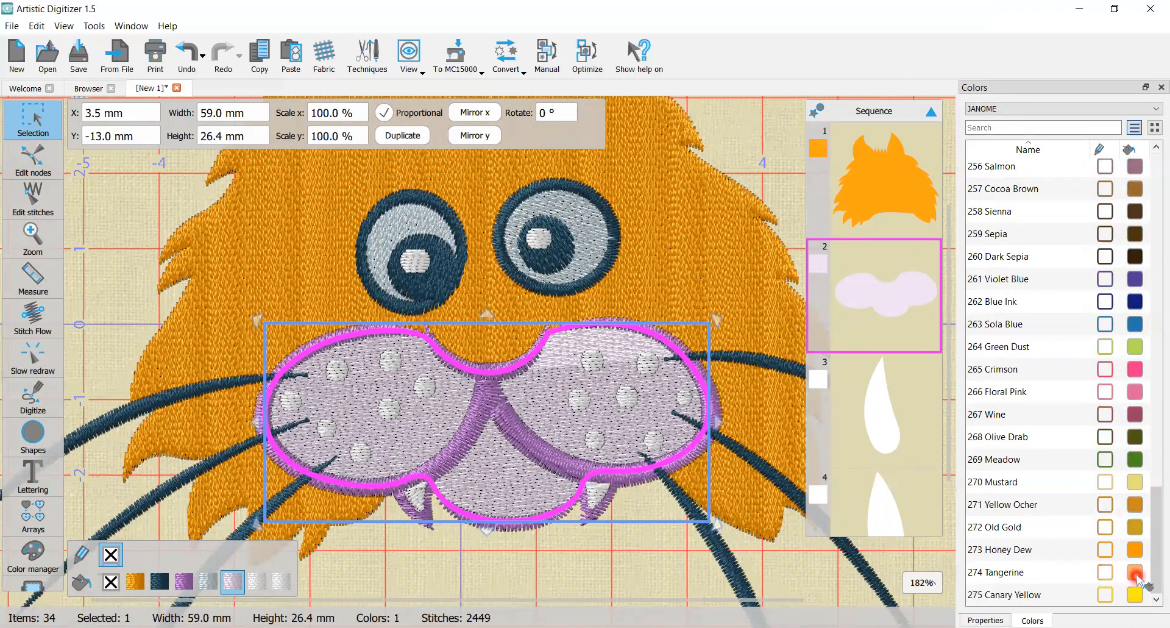
left_click(1134, 573)
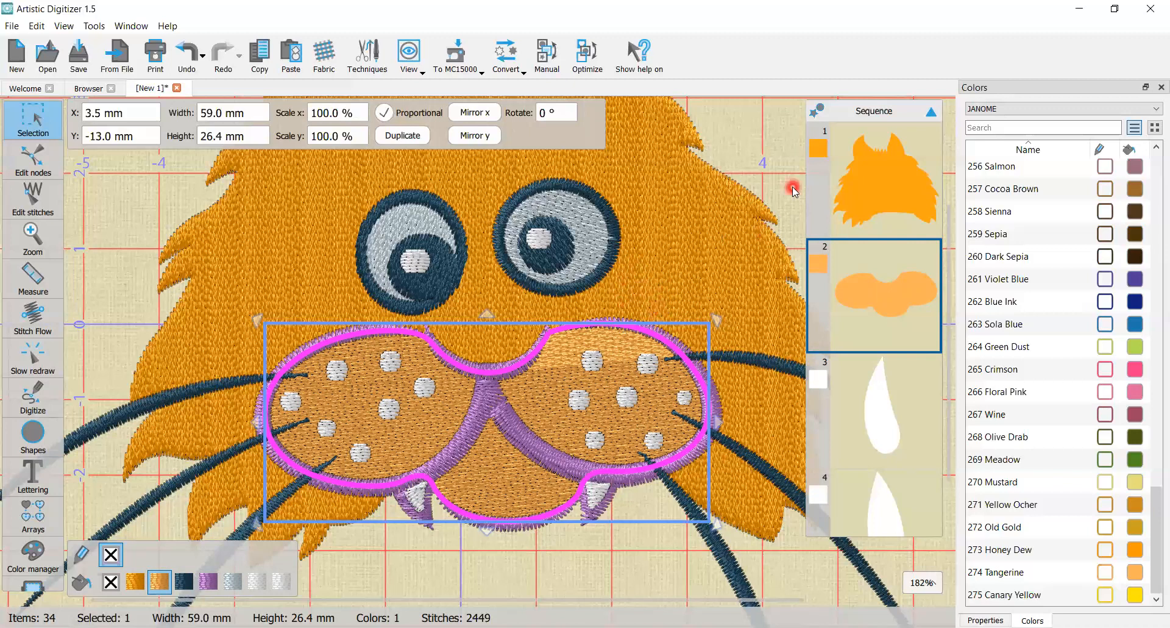
left_click(787, 225)
left_click(846, 361)
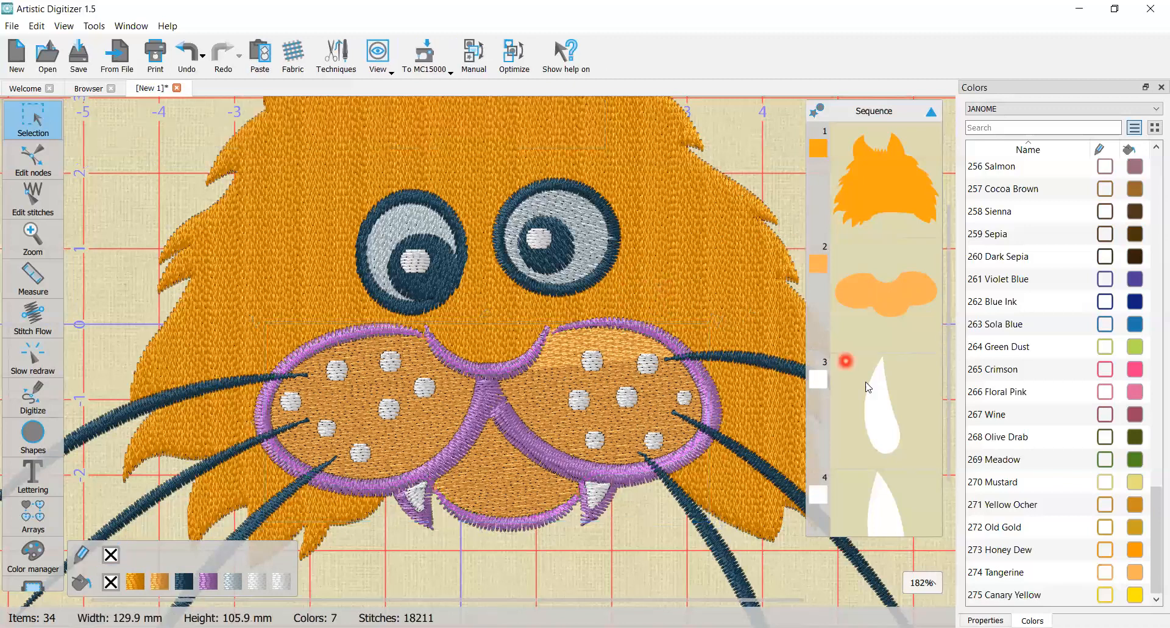
- Change the fill color of the left eye's pale blue eyeball to 001 White
scroll(878, 317, "down", 2)
scroll(893, 177, "up", 2)
left_click(878, 311)
scroll(898, 377, "down", 3)
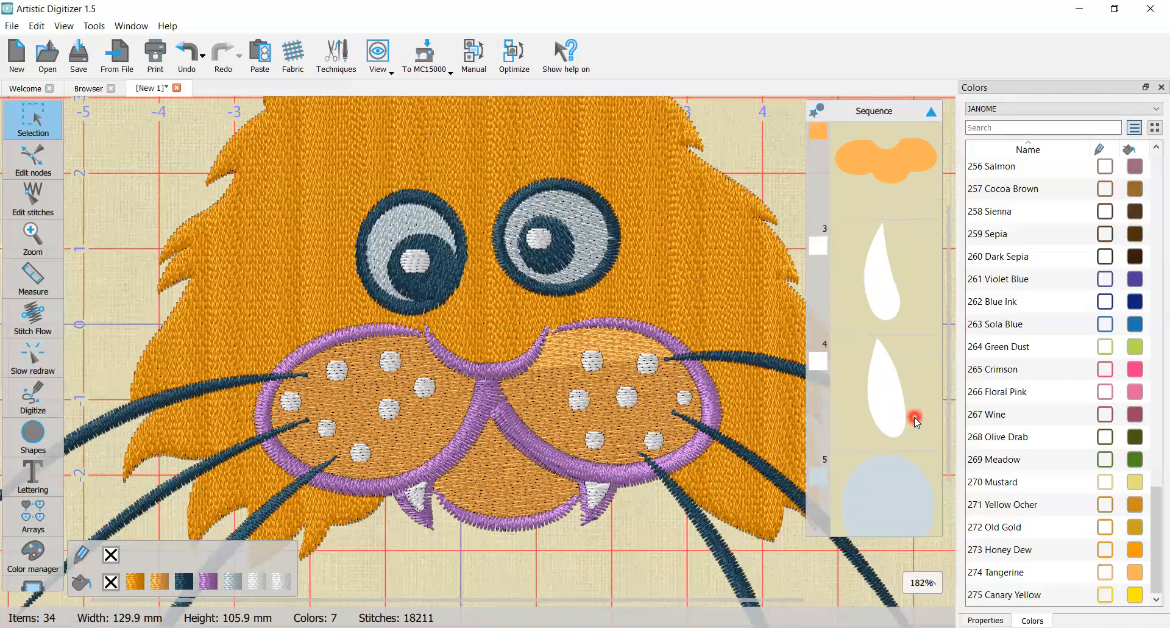
scroll(914, 419, "down", 3)
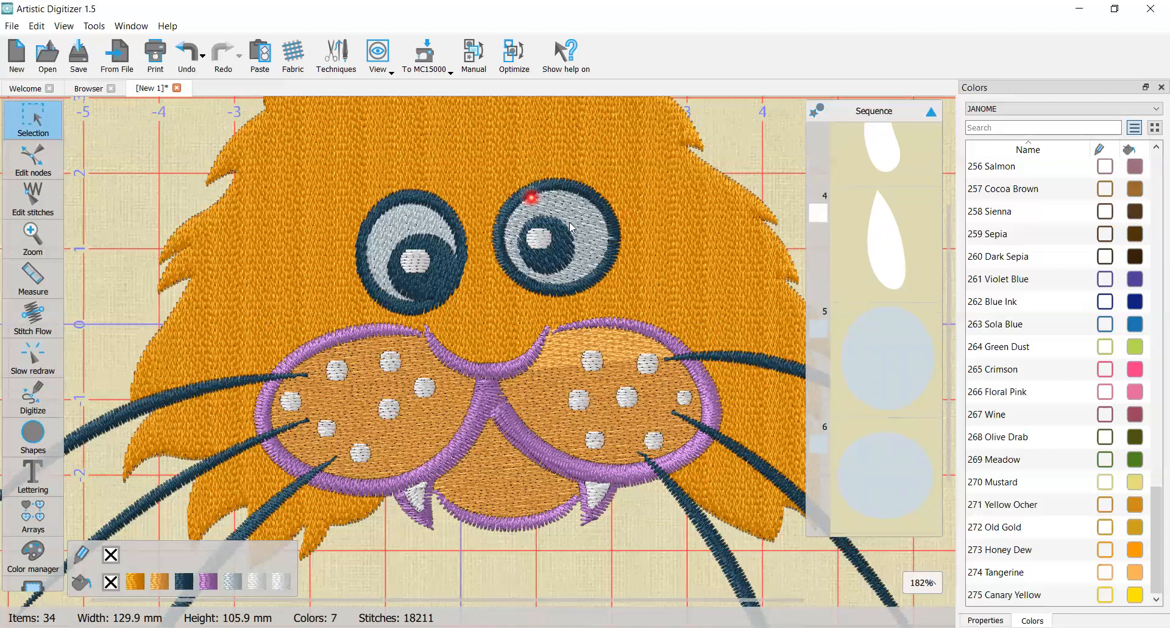
scroll(923, 410, "down", 1)
scroll(914, 413, "down", 1)
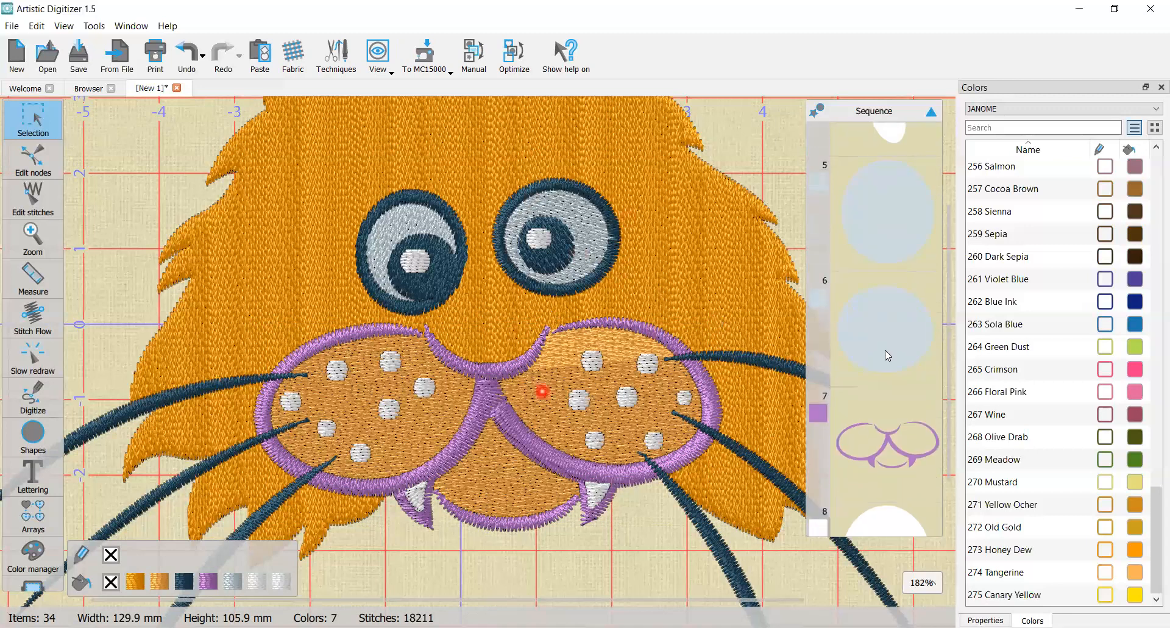
scroll(891, 310, "up", 1)
left_click(891, 309)
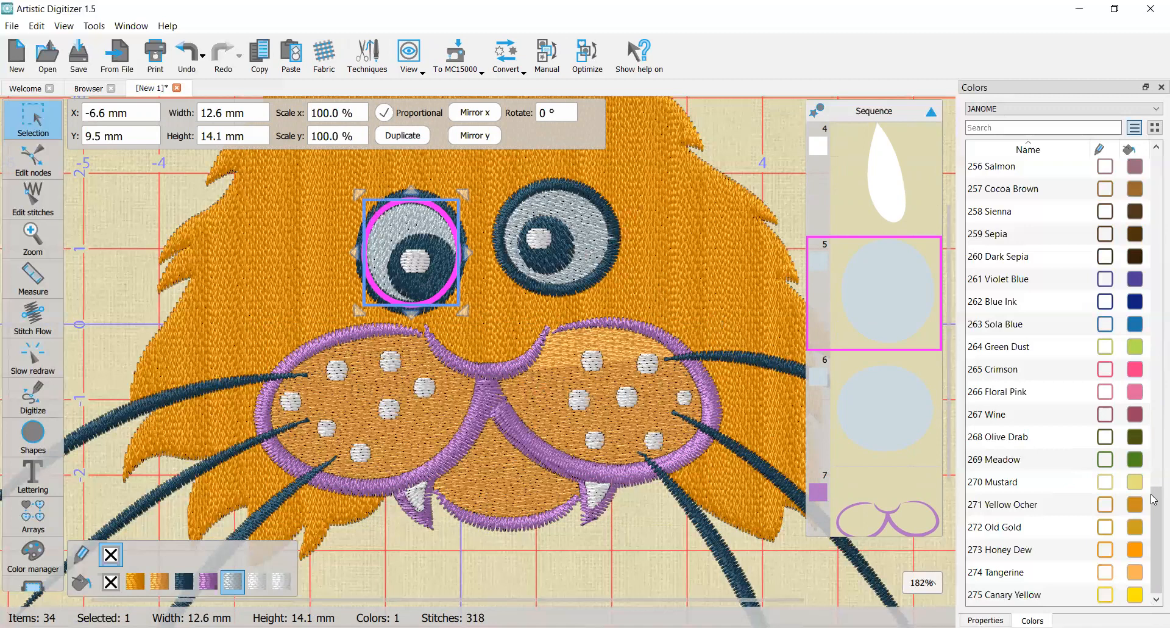
scroll(1086, 298, "up", 10)
scroll(1087, 298, "up", 3)
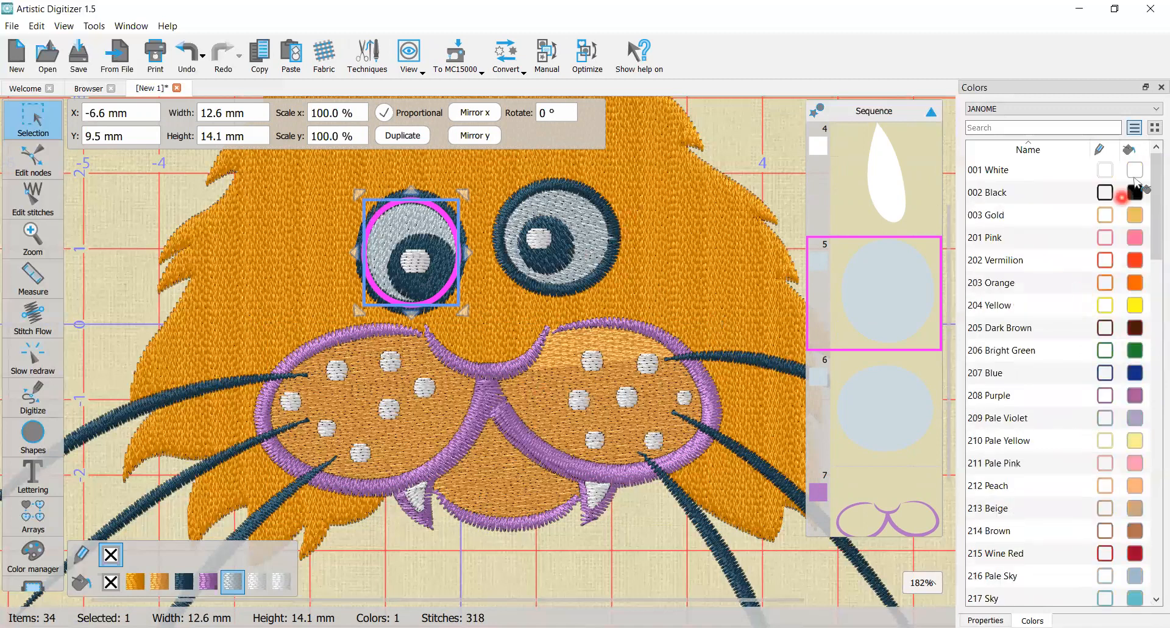
left_click(1135, 170)
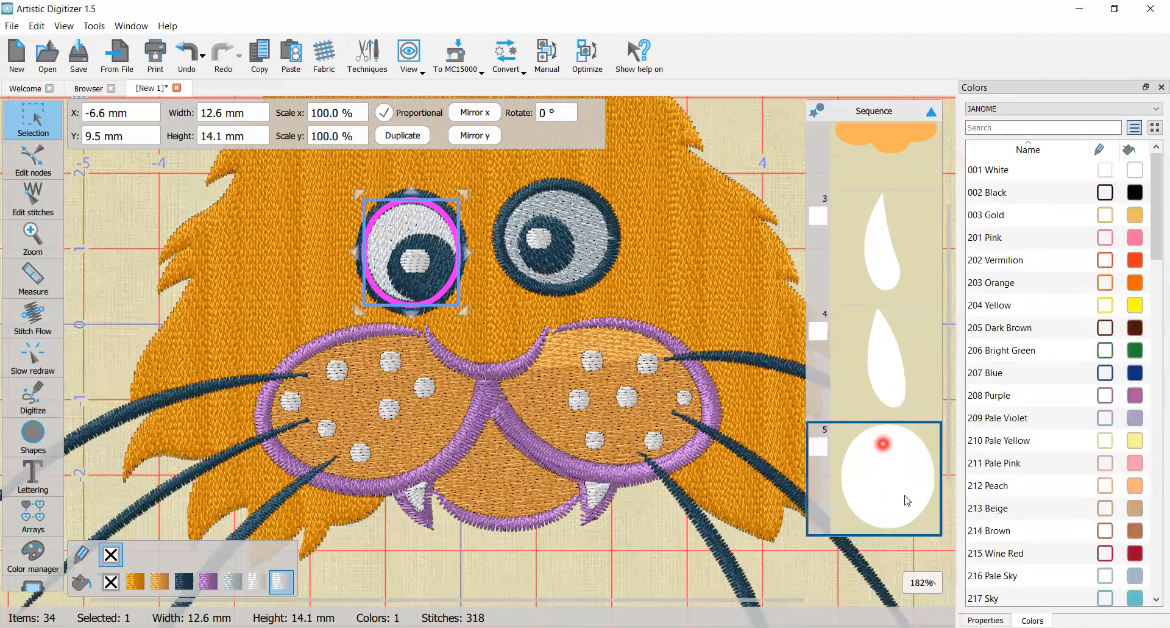
- Change the fill color of the right eye's pale blue eyeball to 001 White
scroll(890, 456, "down", 2)
left_click(912, 436)
left_click(1134, 166)
- Set the fill color of both inner ear shapes to 001 White
scroll(893, 393, "up", 5)
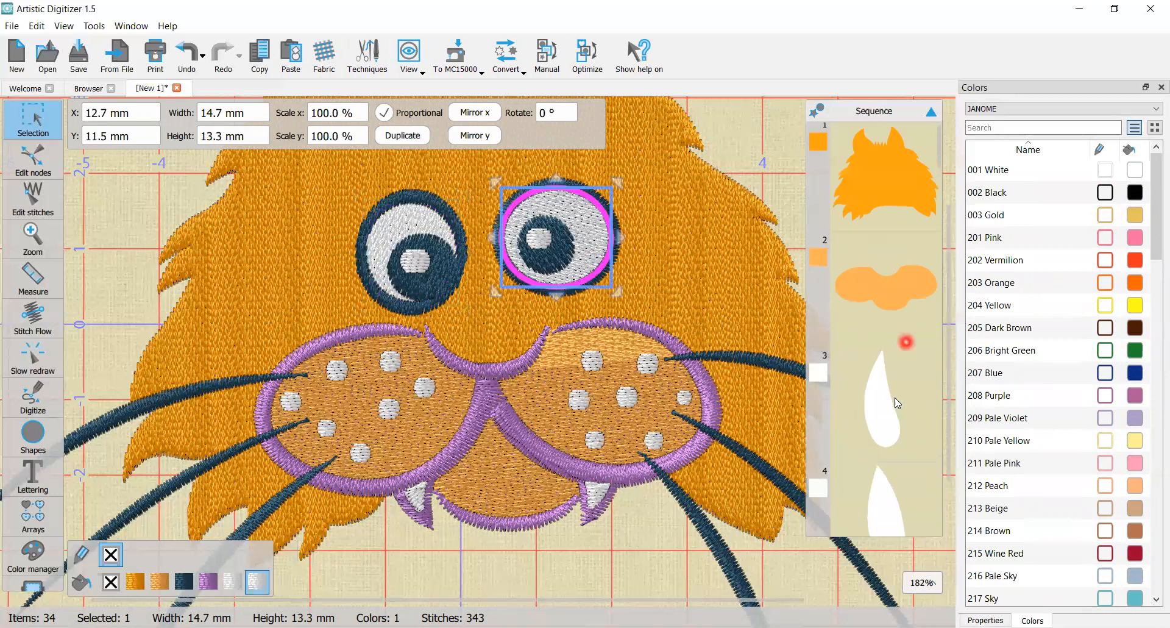
left_click(894, 414)
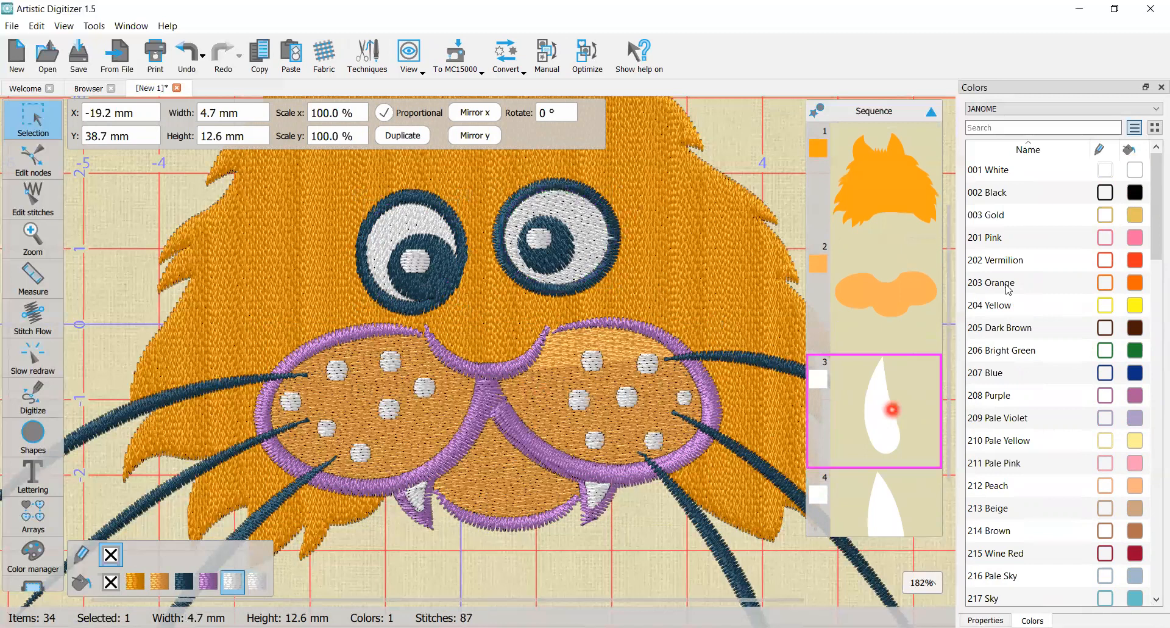
left_click(1135, 170)
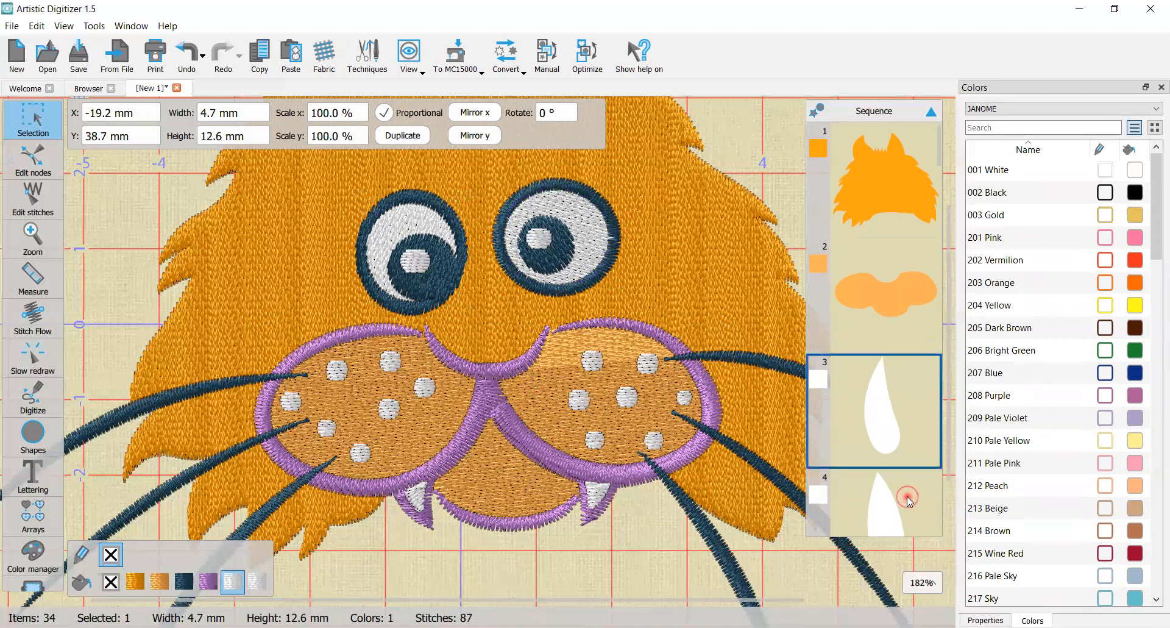
left_click(906, 496)
left_click(1136, 169)
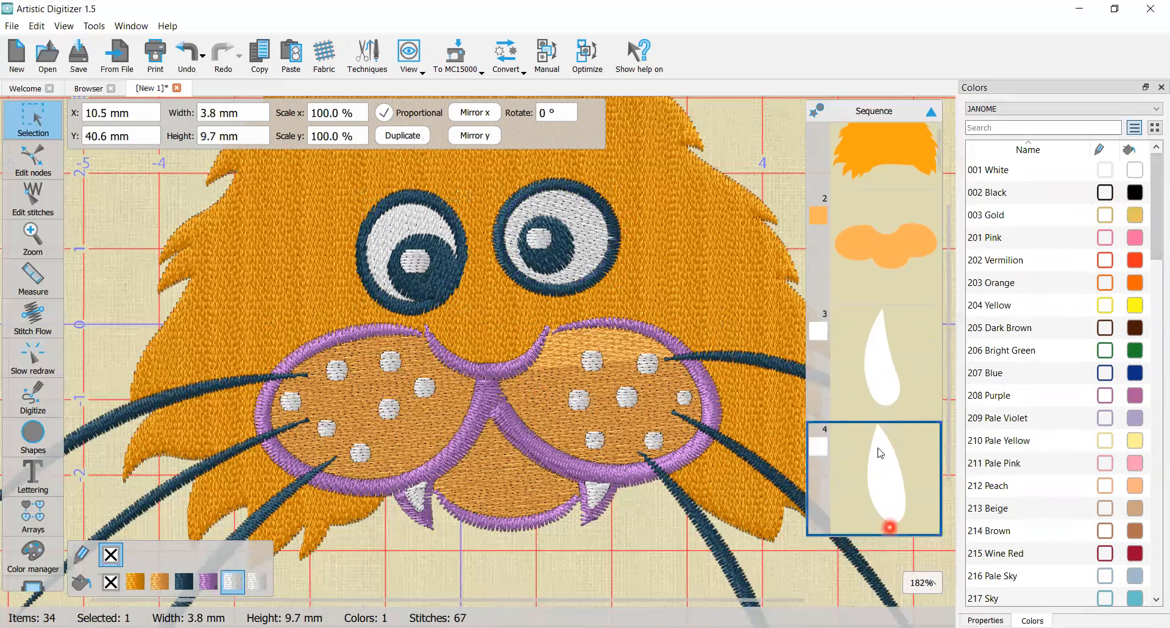
- Examine the following objects in the sequence, selecting a white muzzle spot and the left tooth to identify them on the face
scroll(888, 301, "down", 1)
scroll(887, 302, "down", 1)
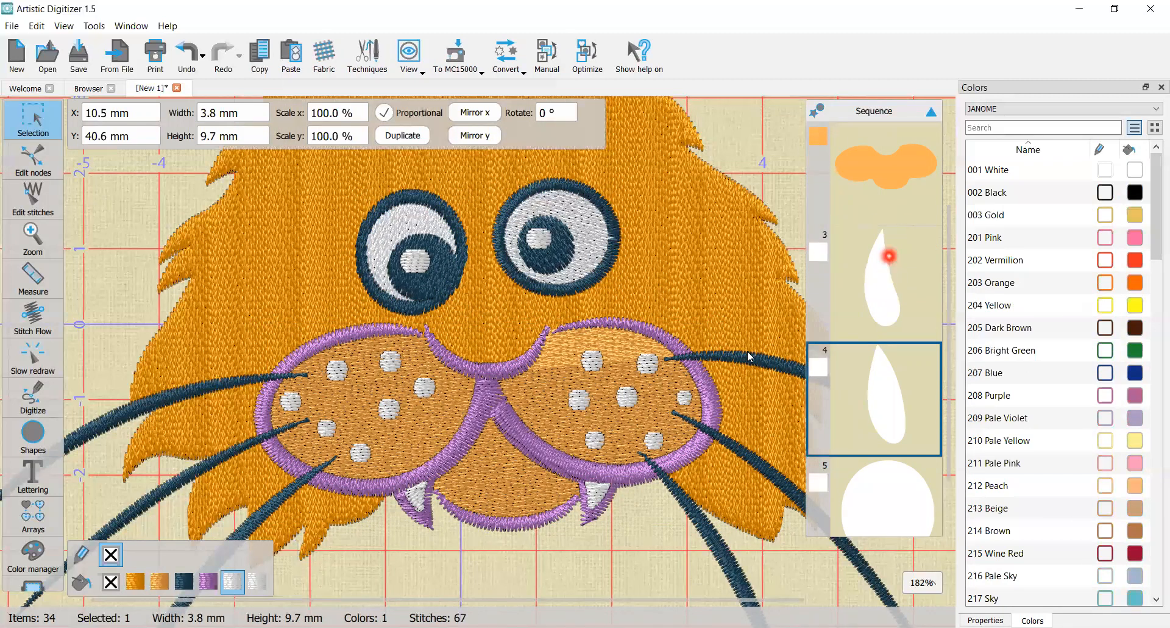
scroll(748, 356, "down", 4)
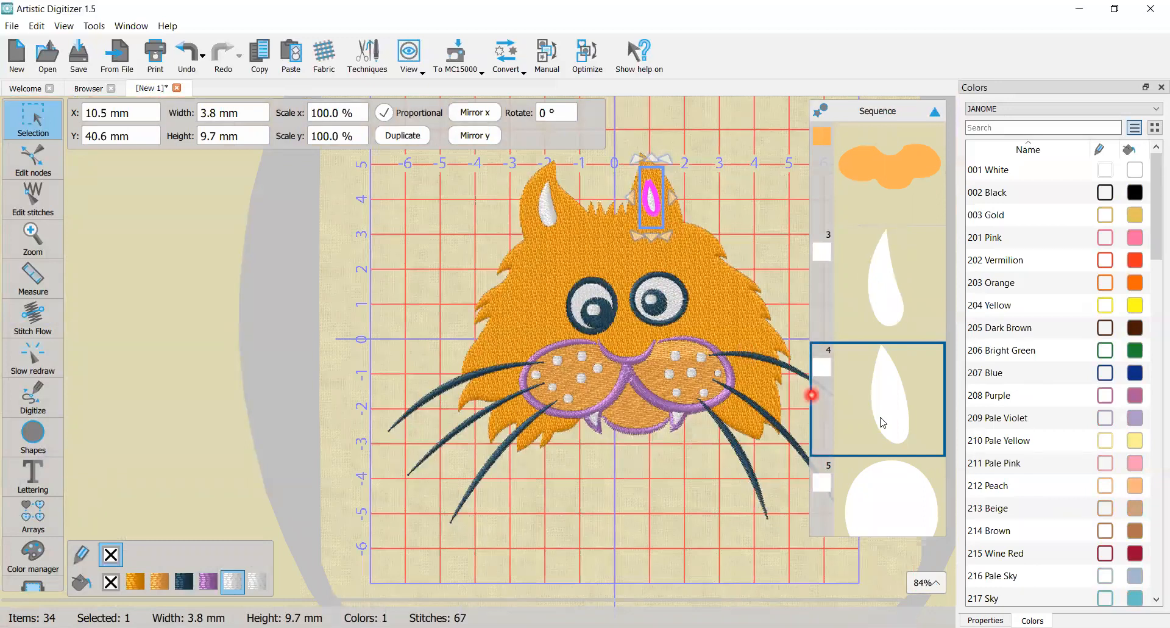
scroll(888, 440, "down", 3)
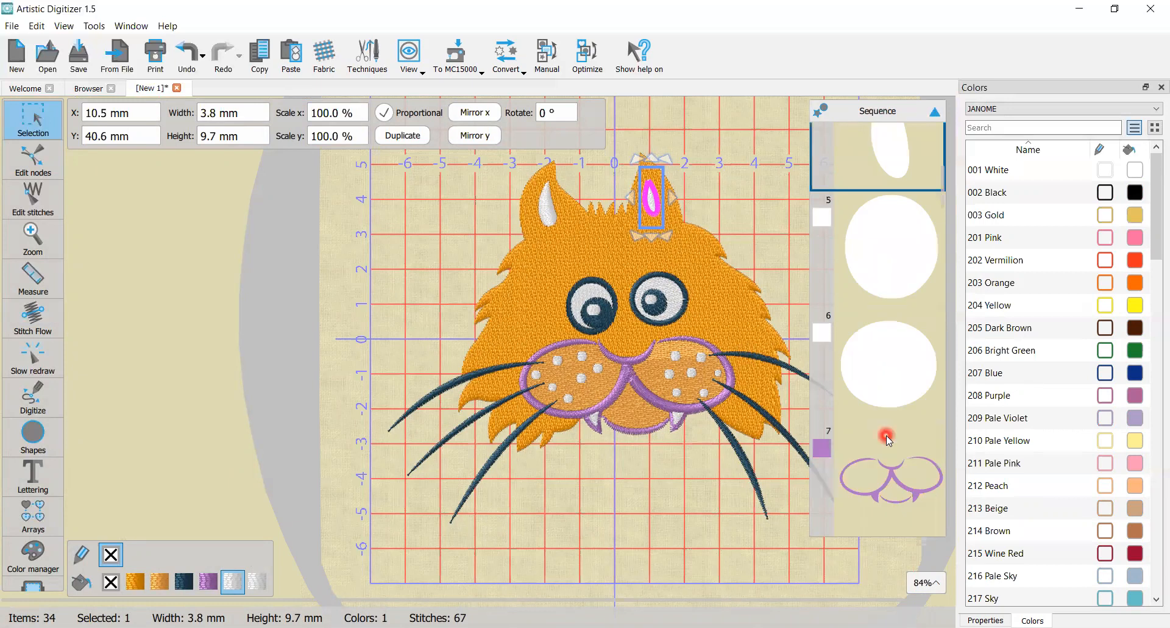
scroll(890, 368, "down", 3)
left_click(890, 369)
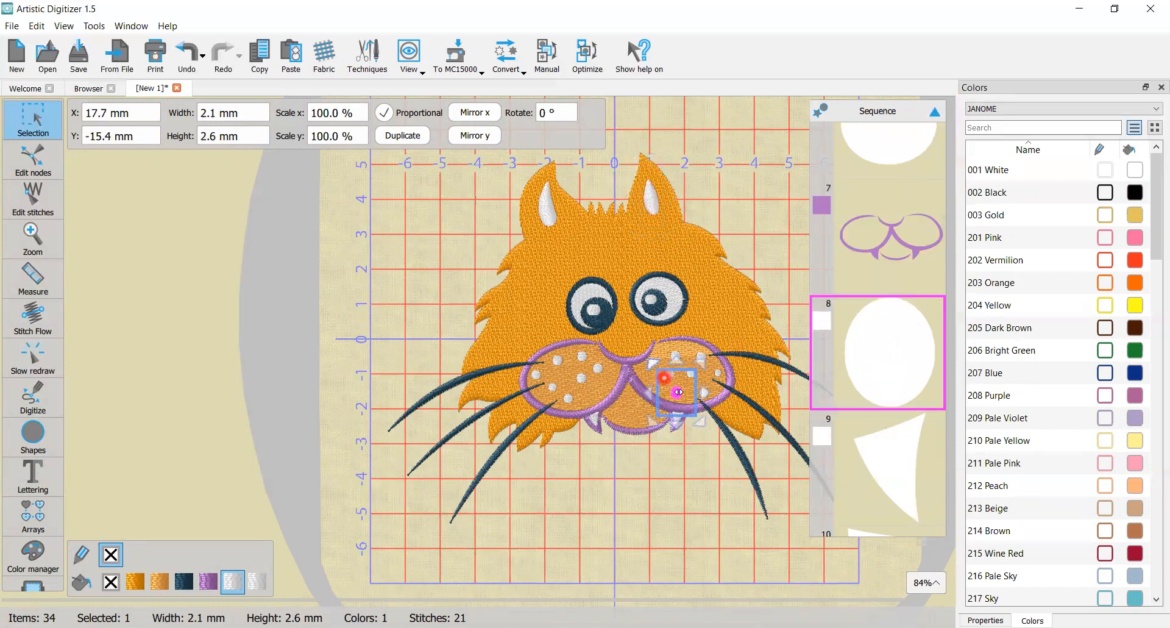
left_click(884, 455)
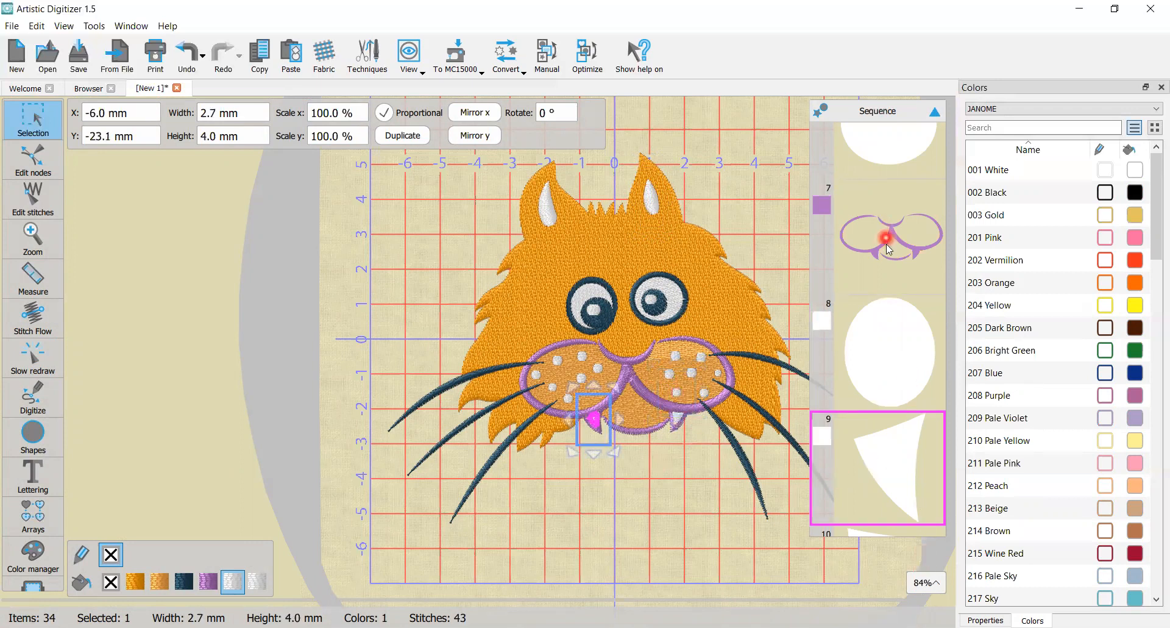
- Change the fill color of the purple muzzle outline to 260 Dark Sepia and inspect it against the rest of the face
scroll(886, 258, "up", 2)
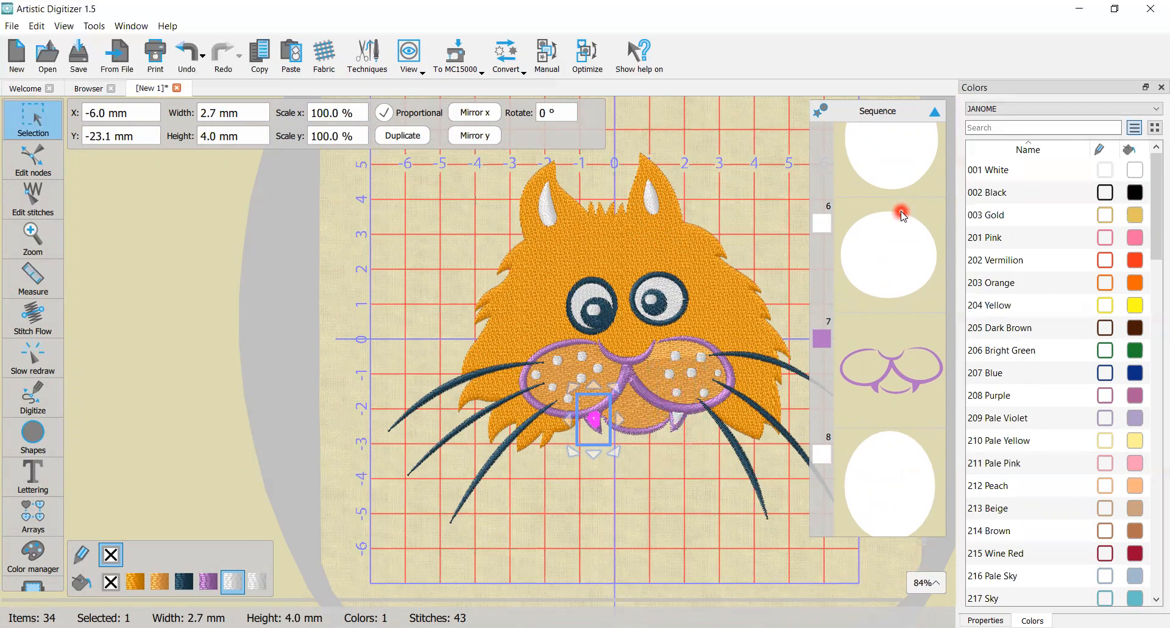
left_click(894, 365)
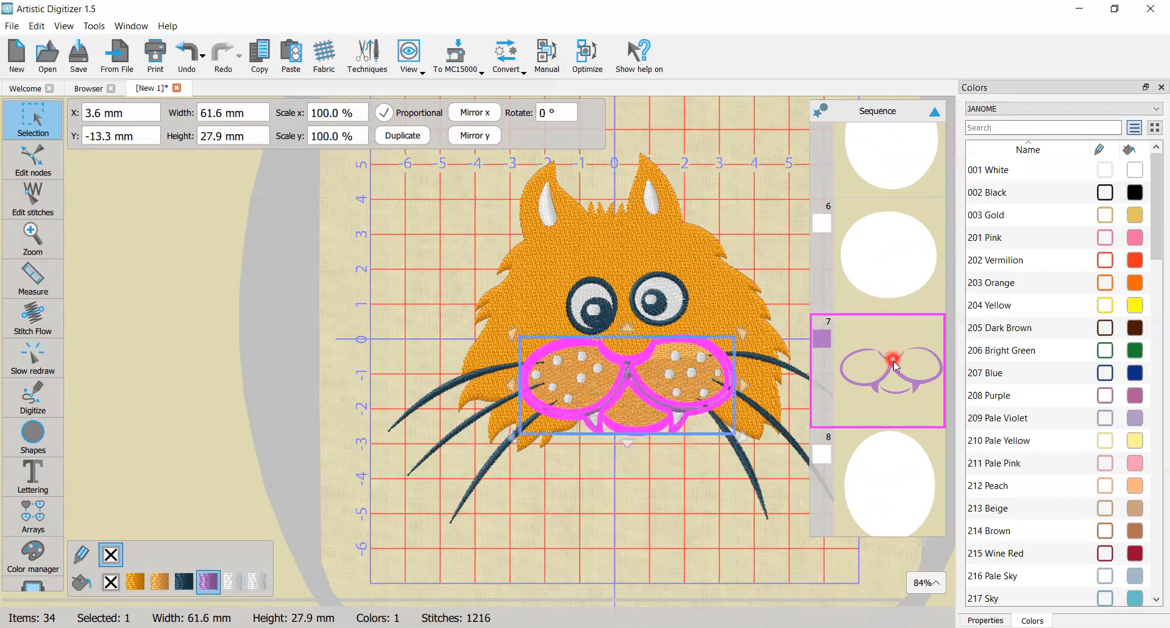
scroll(893, 365, "up", 2)
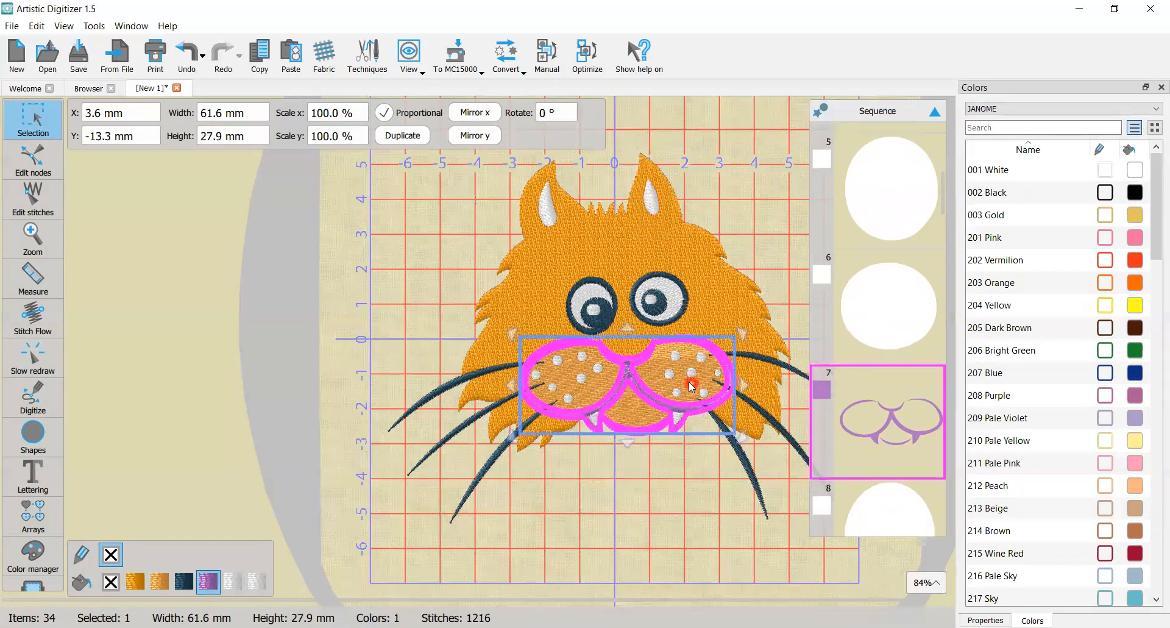
scroll(691, 387, "up", 3)
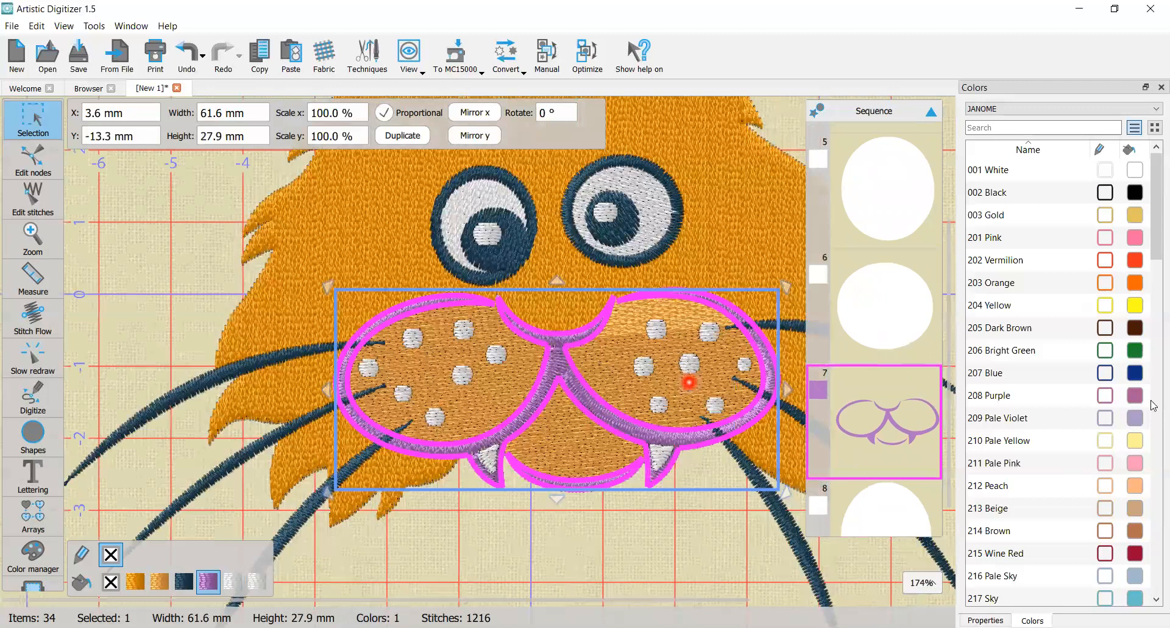
scroll(1141, 268, "down", 19)
left_click(1136, 256)
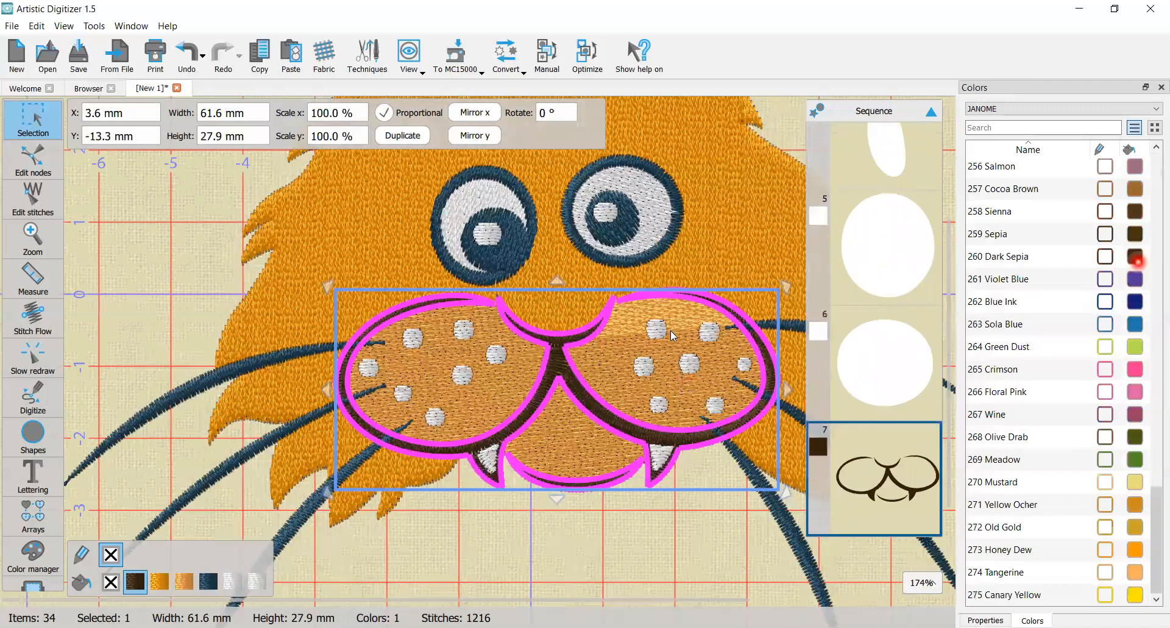
scroll(671, 330, "down", 3)
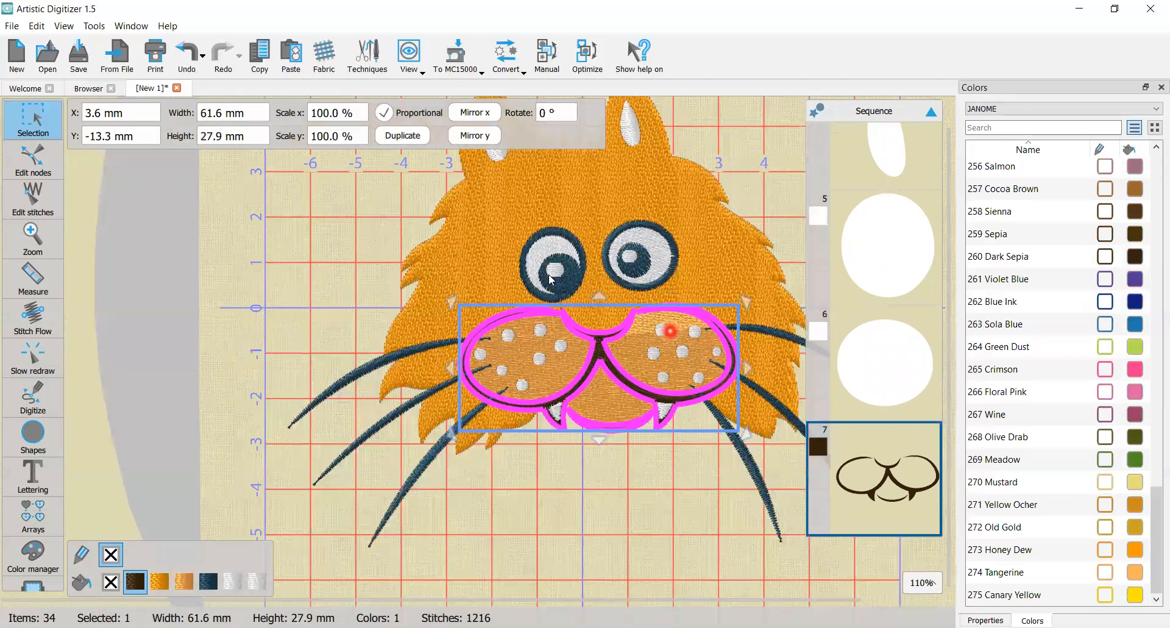
scroll(546, 282, "up", 2)
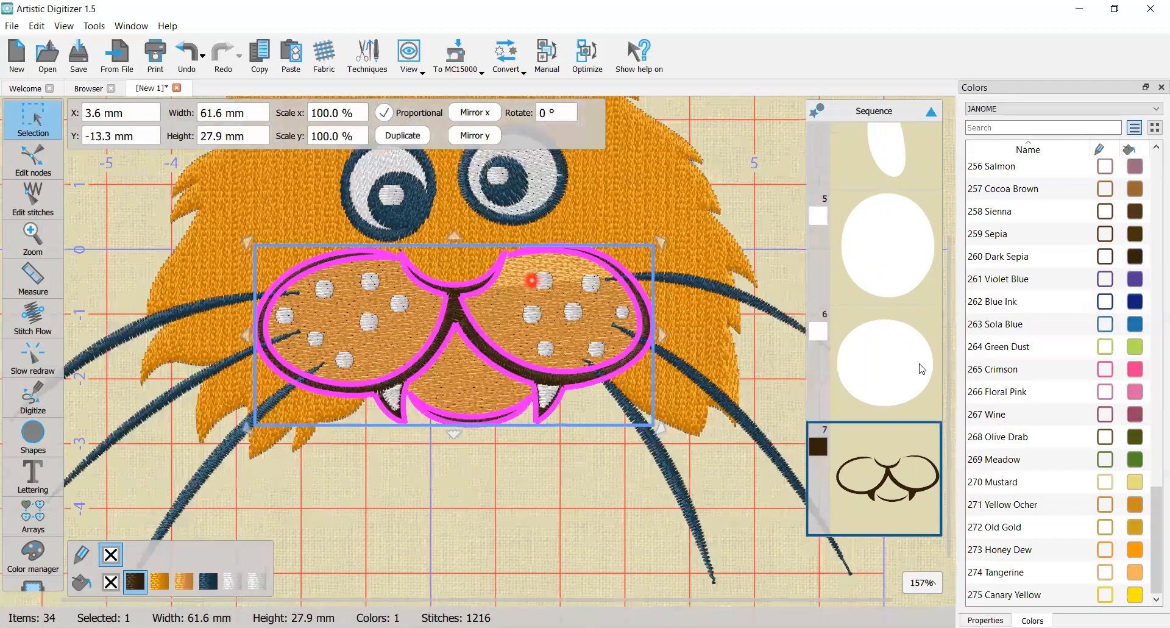
scroll(911, 274, "down", 2)
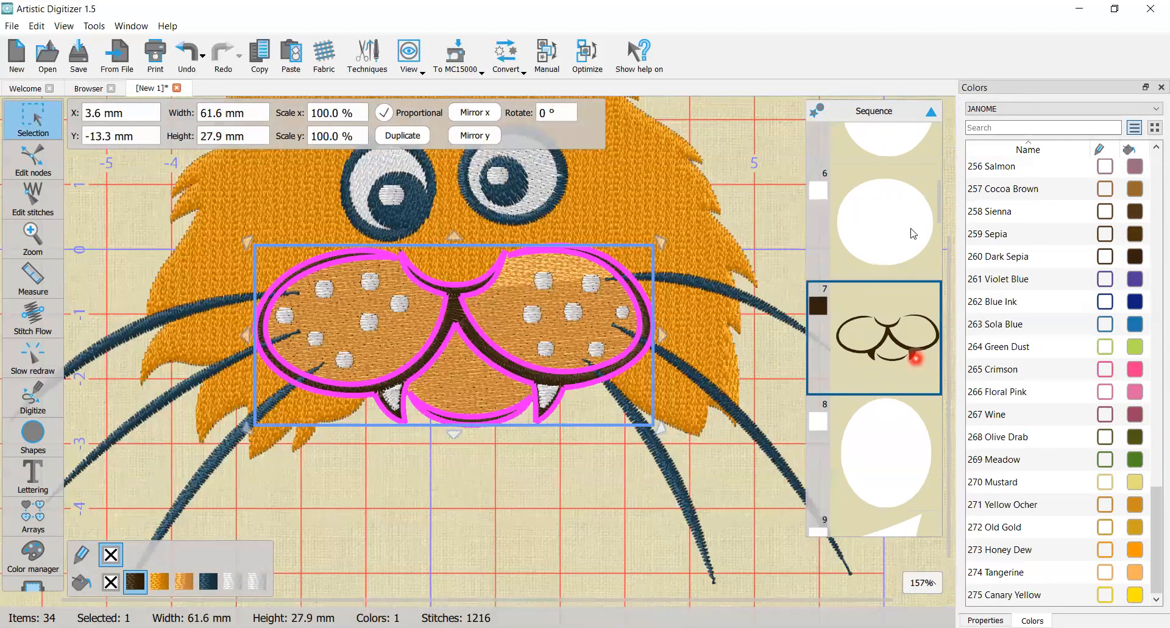
- Set the fill color of the white spot at the bottom of the right muzzle, near the right tooth, to 260 Dark Sepia
left_click(865, 232)
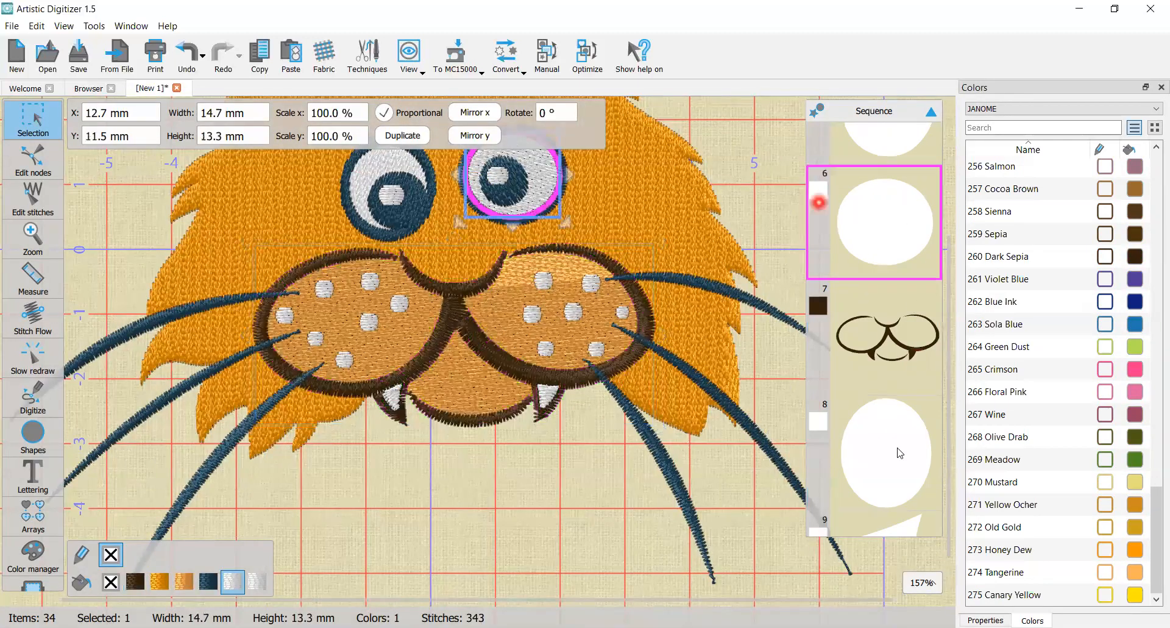
scroll(888, 220, "down", 3)
left_click(885, 215)
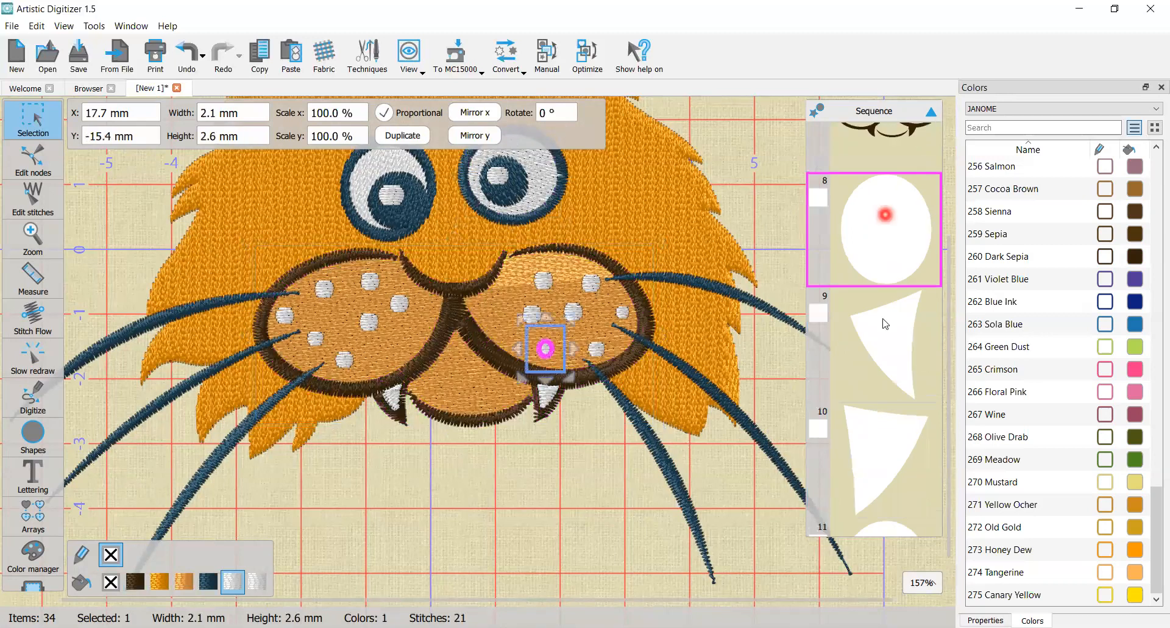
left_click(390, 391)
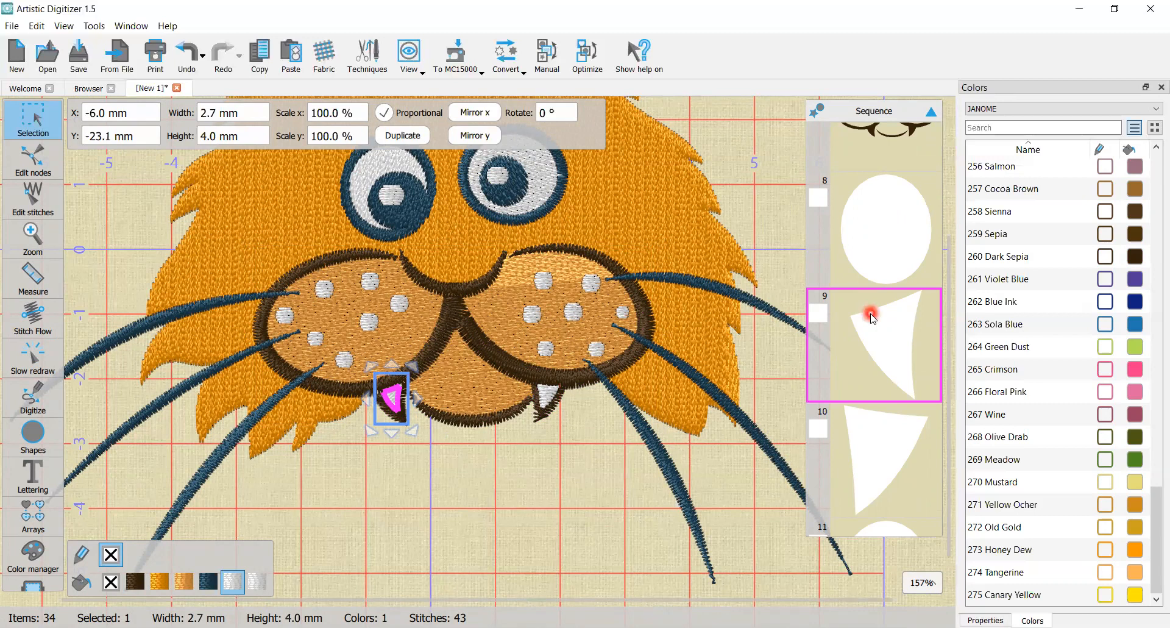
left_click(888, 238)
left_click(796, 486)
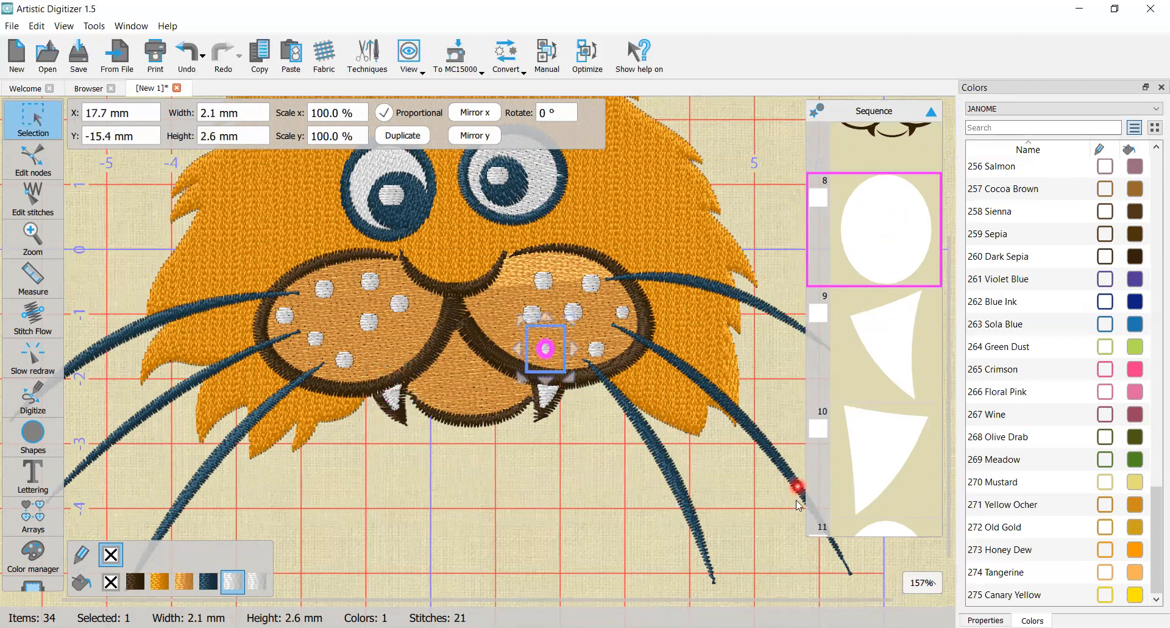
left_click(141, 580)
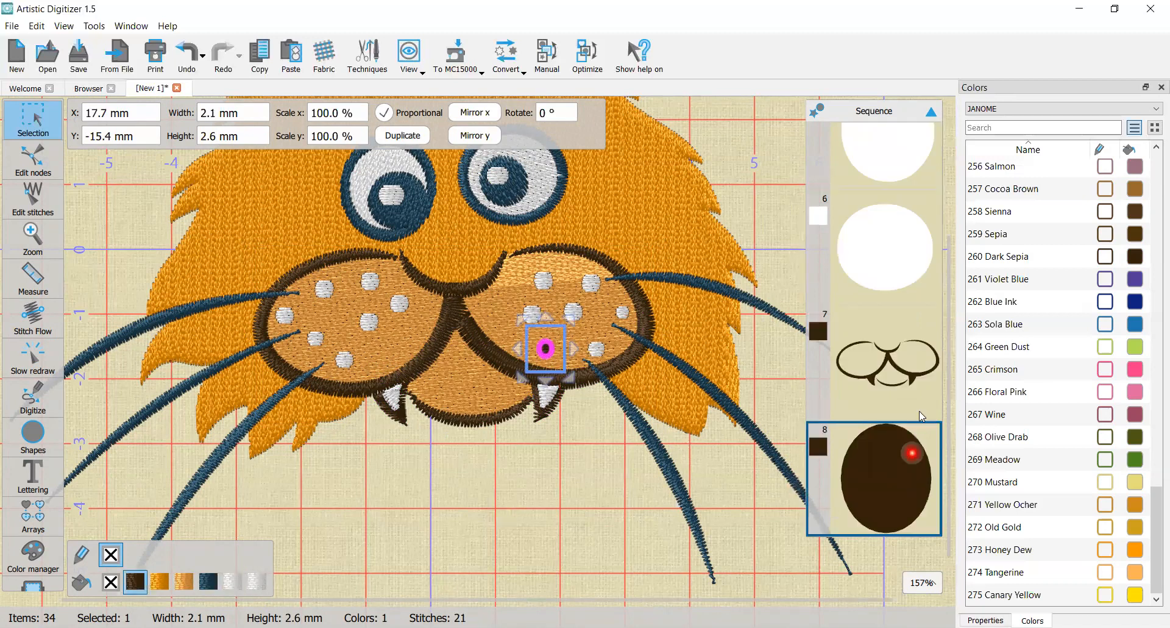
- Move the dark muzzle spot in the stitching sequence to position 10, right after the two teeth
scroll(921, 408, "down", 3)
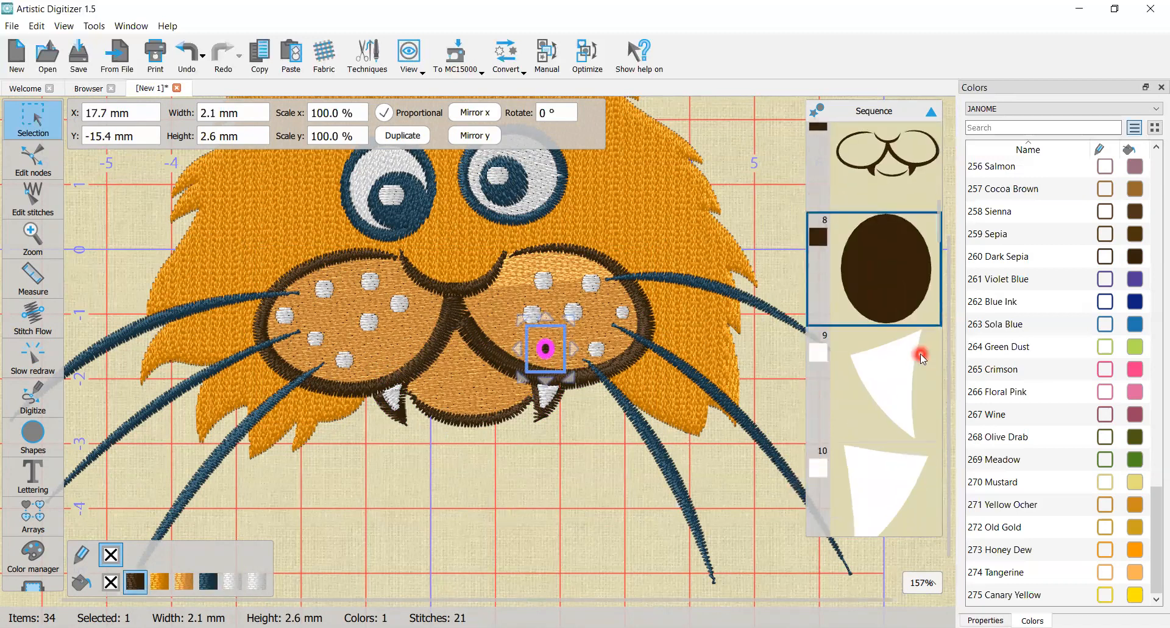
scroll(920, 378, "down", 3)
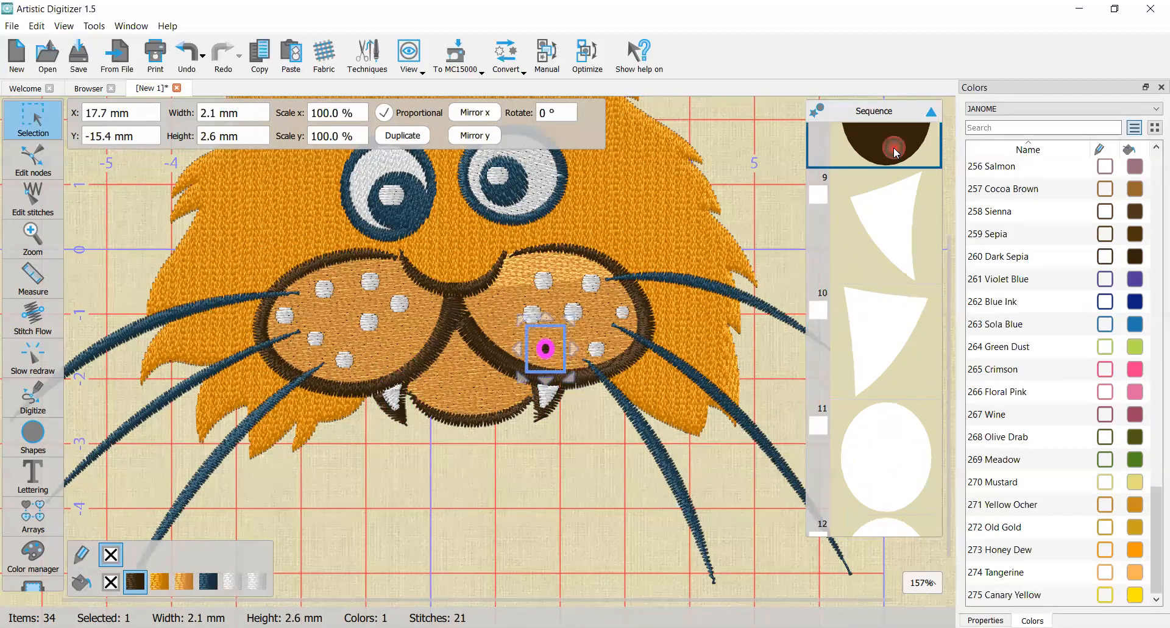
left_click_drag(893, 148, 894, 383)
- Examine the muzzle spots in stitching order, selecting several in turn to identify where each lies on the face
left_click(901, 473)
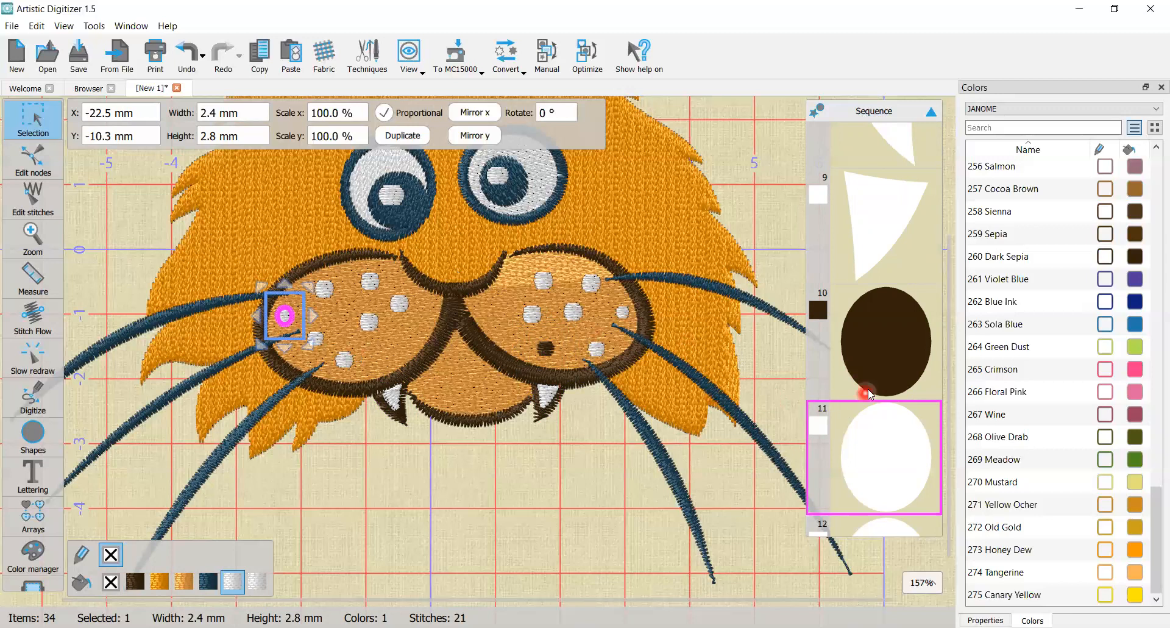
scroll(875, 385, "down", 1)
scroll(876, 385, "down", 1)
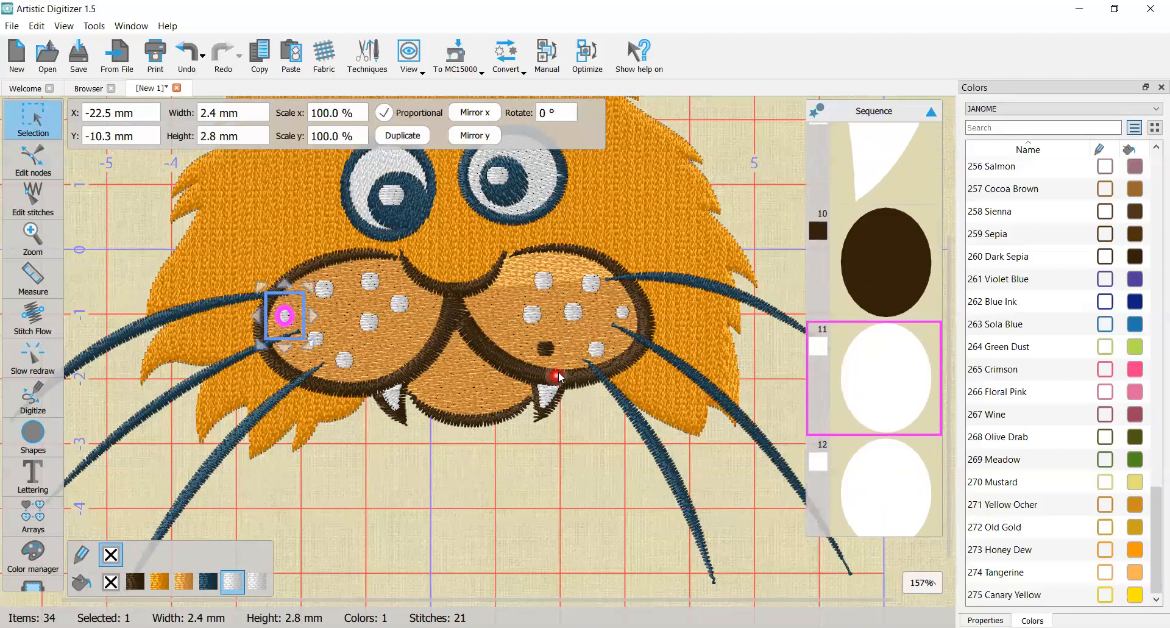
left_click(909, 262)
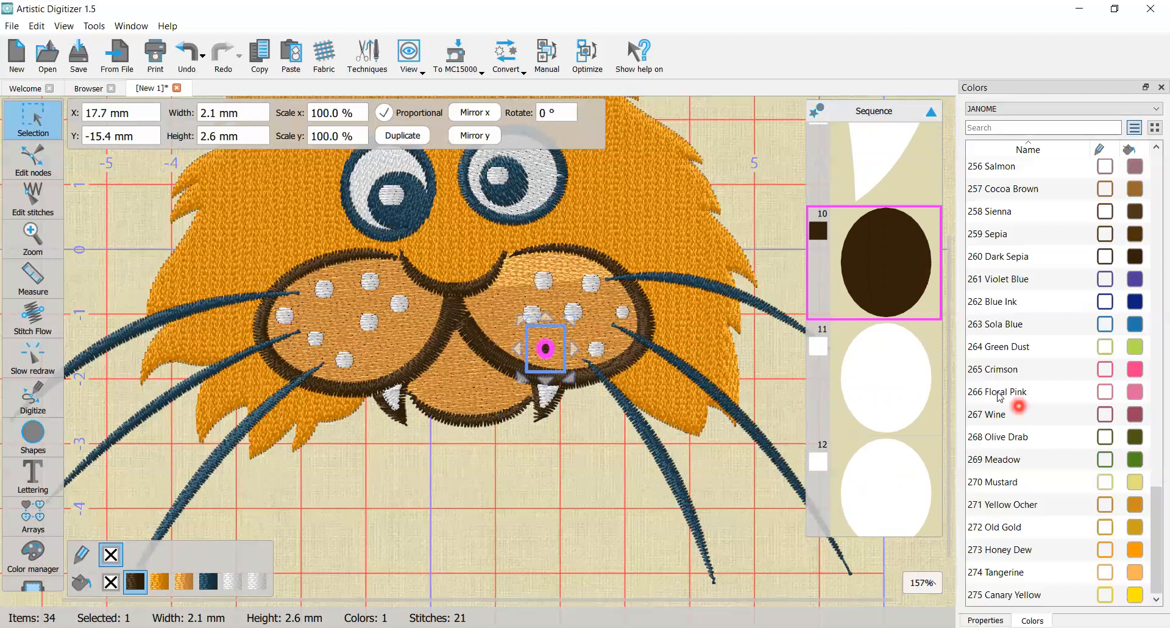
left_click(875, 396)
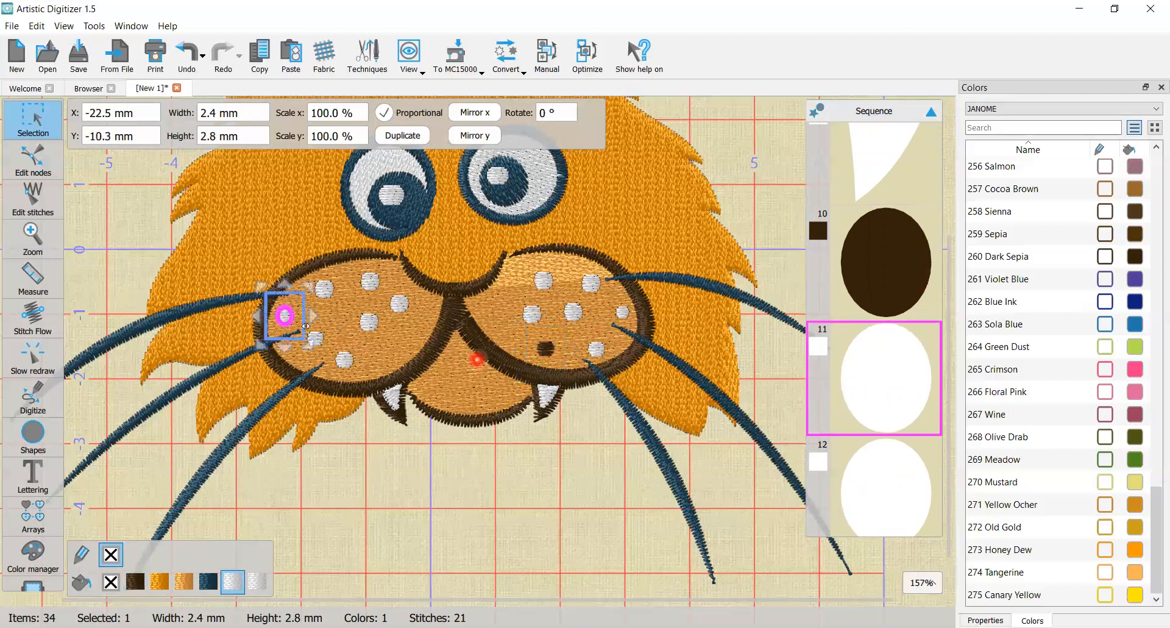
left_click(913, 479)
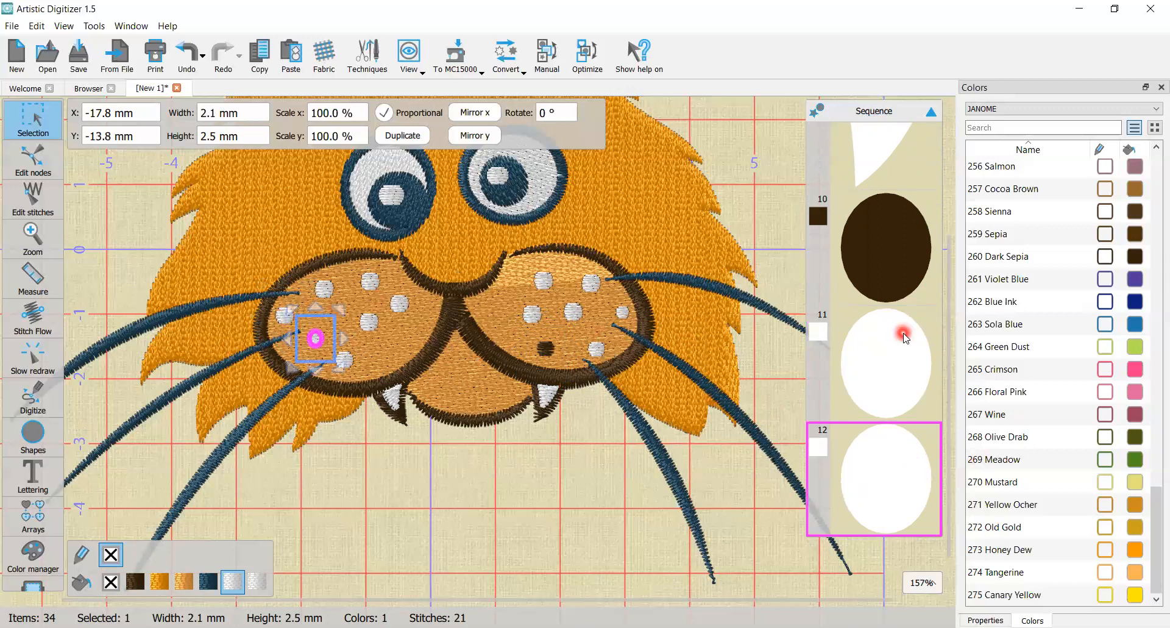
scroll(901, 354, "down", 2)
left_click(920, 436)
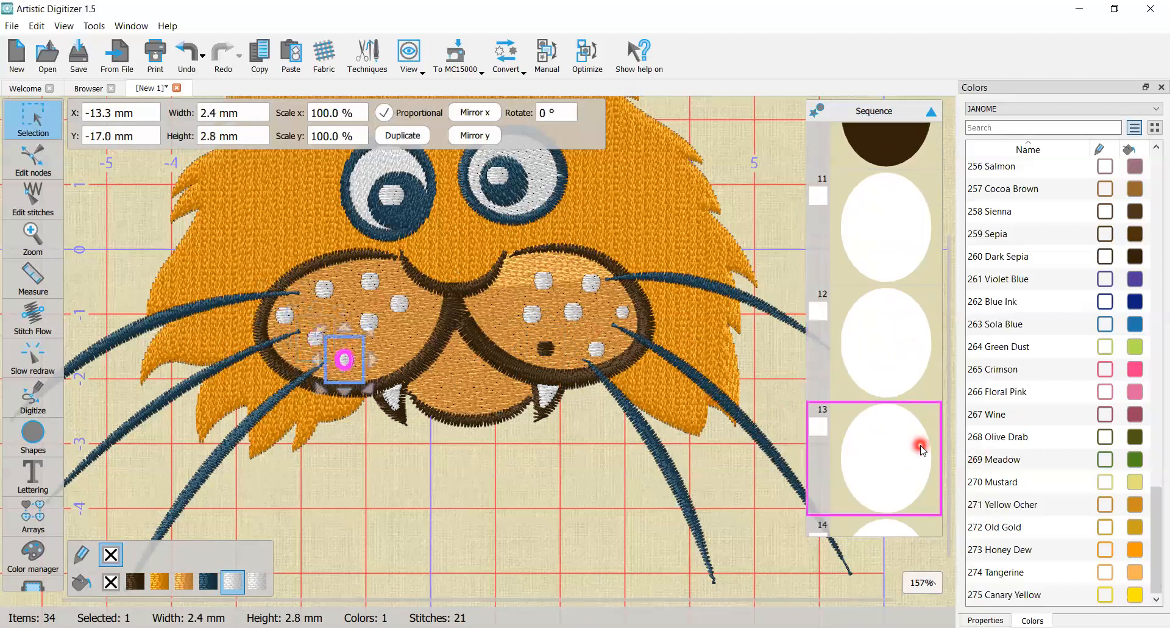
left_click(905, 447)
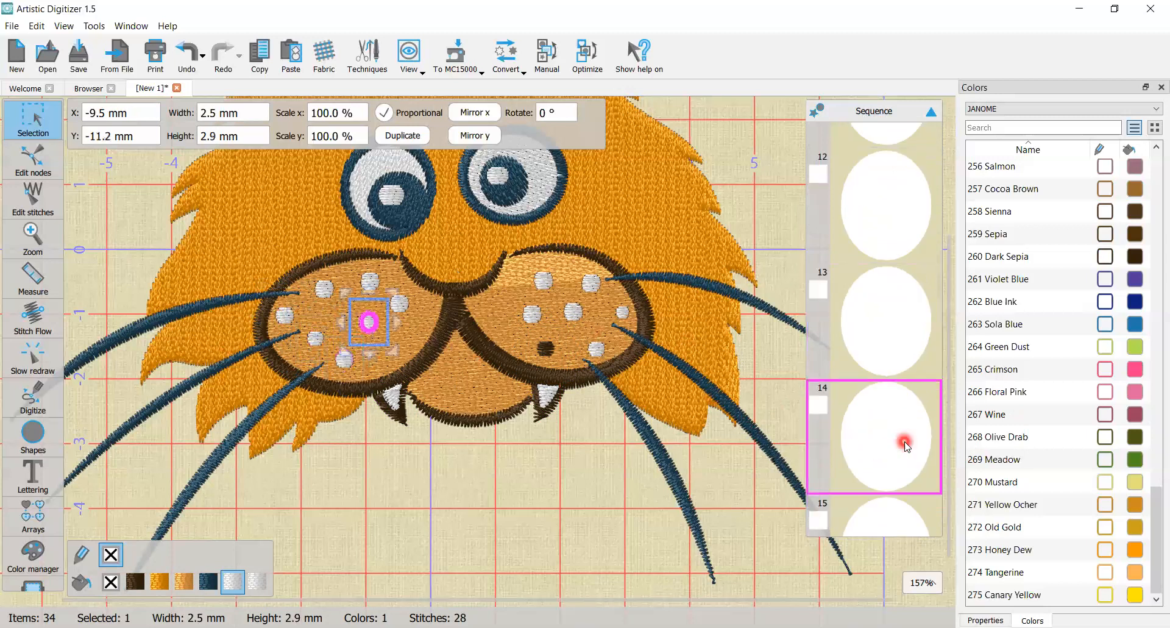
left_click(530, 303)
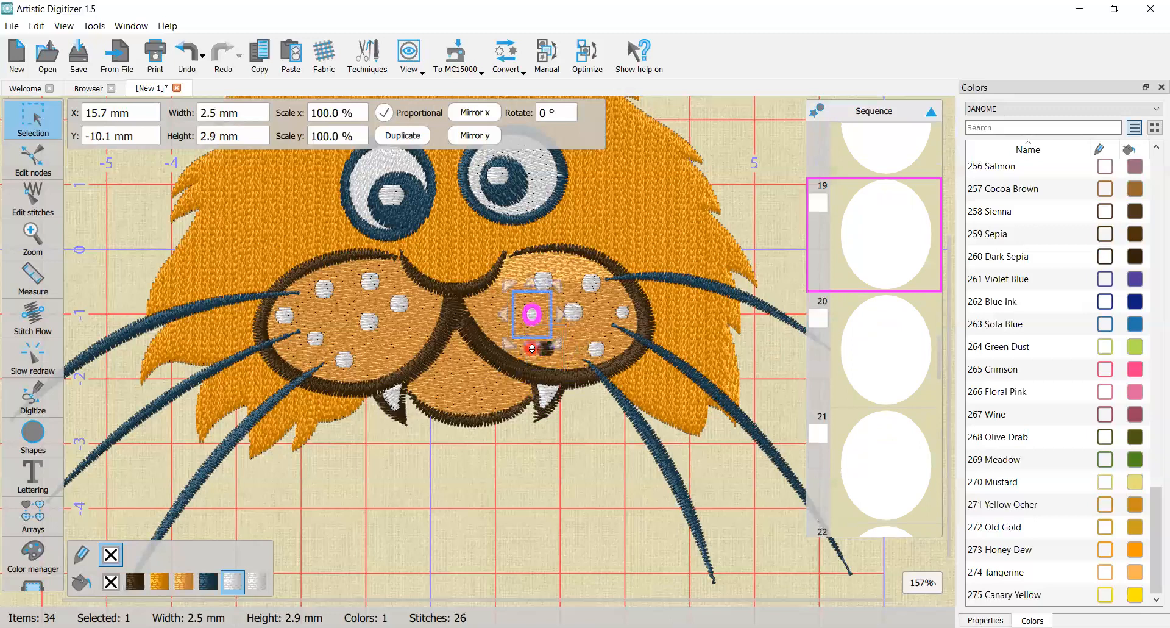
- Move the dark spot to position 19 in the sequence, after the white spot directly above it, and check the neighboring order
left_click(557, 360)
scroll(558, 362, "up", 2)
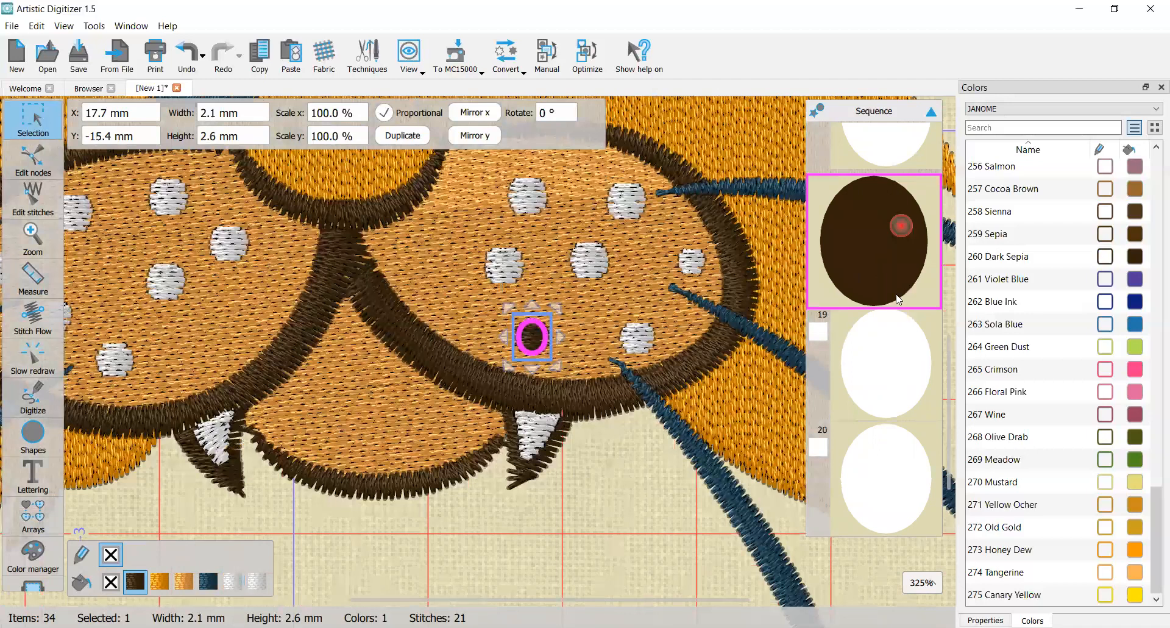
left_click(906, 357)
scroll(903, 350, "up", 1)
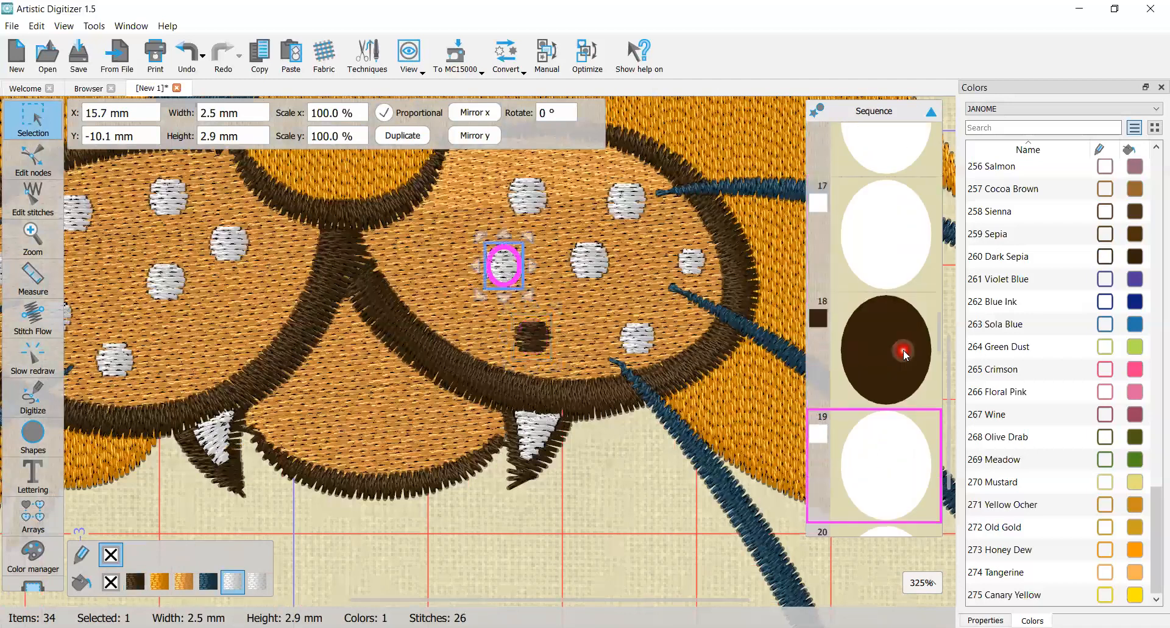
left_click(900, 385)
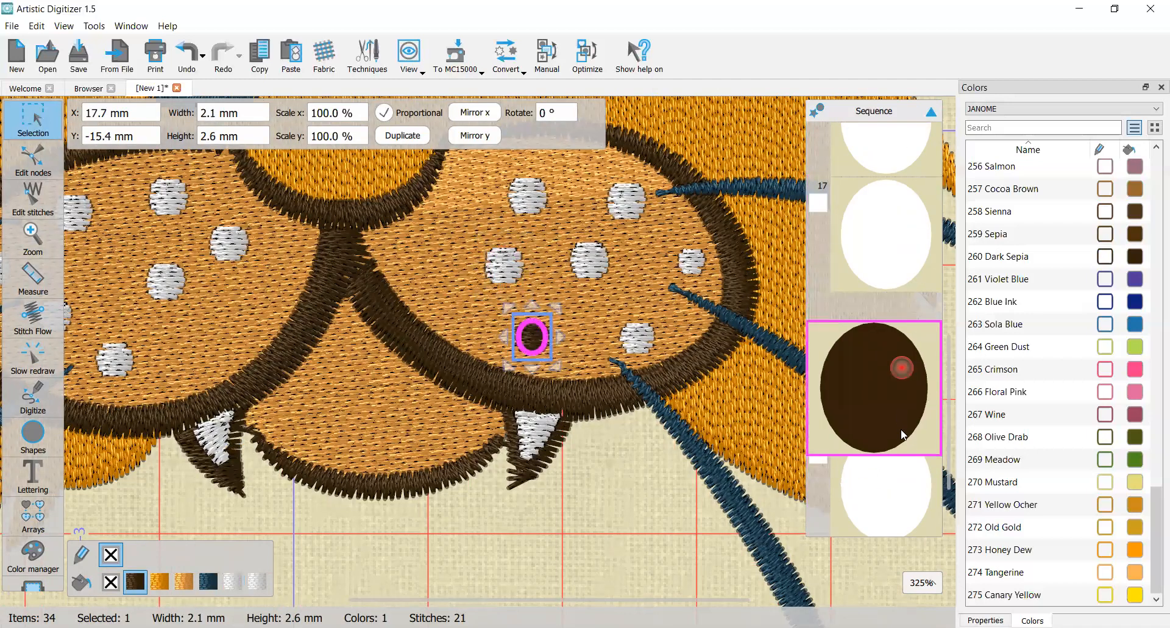
left_click(917, 215)
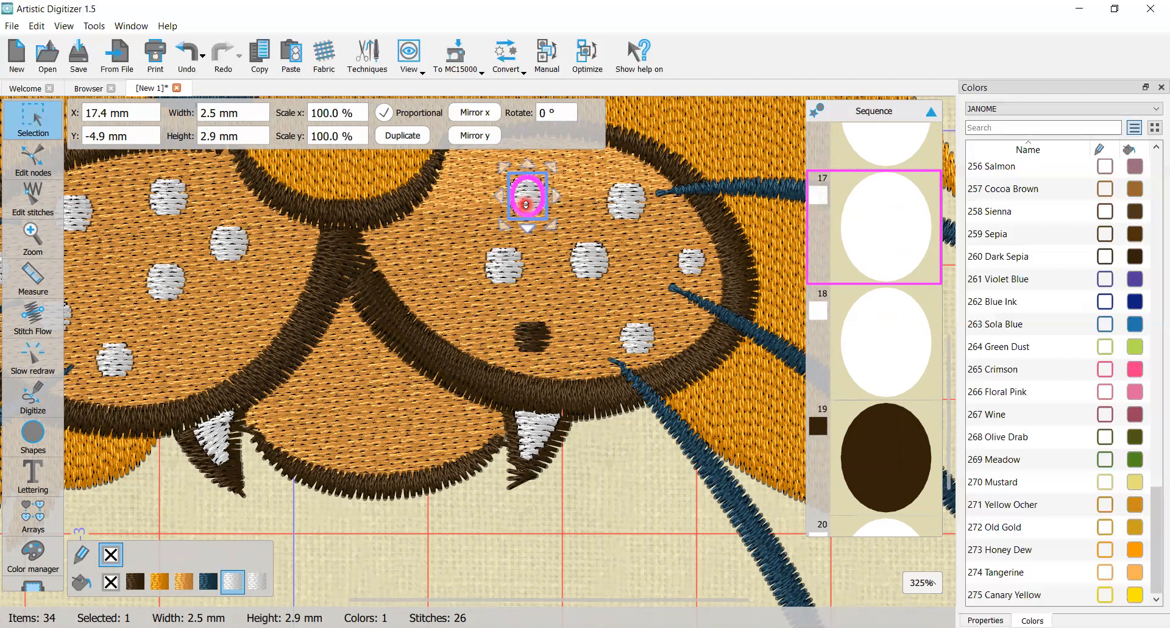
left_click(881, 348)
left_click(902, 434)
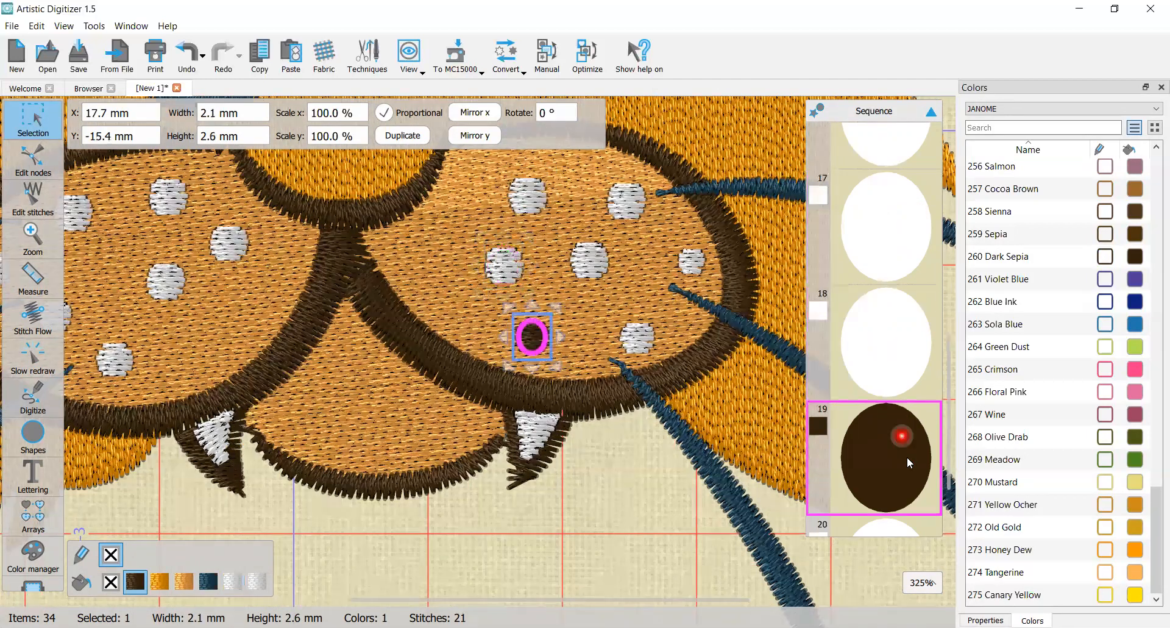
scroll(893, 298, "down", 1)
scroll(893, 299, "up", 3)
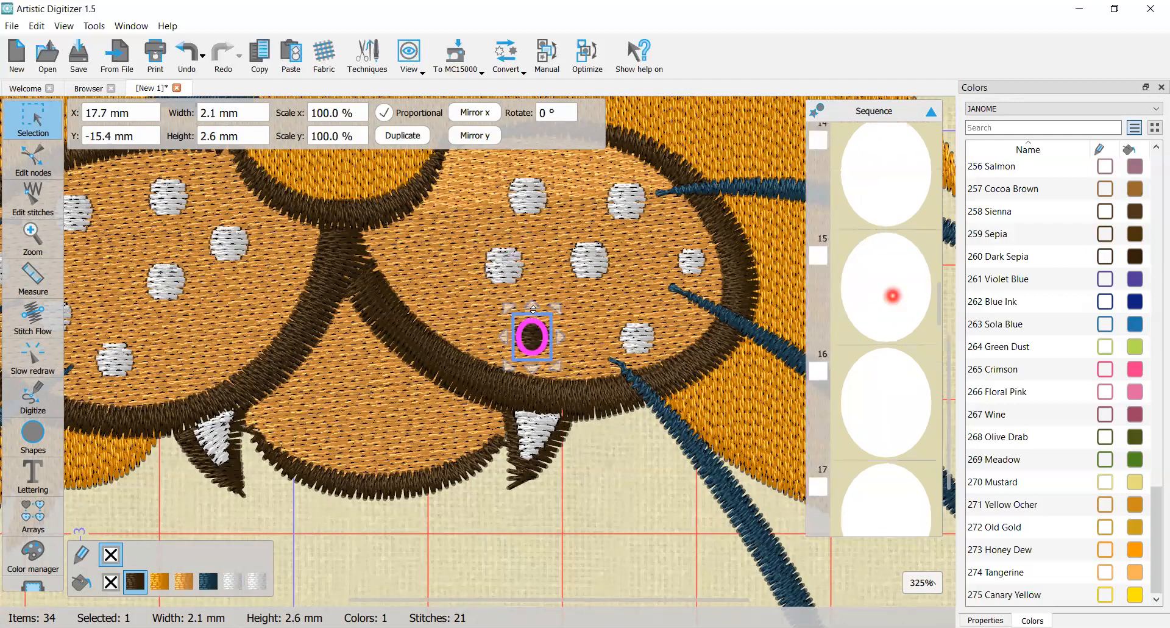
scroll(532, 278, "down", 3)
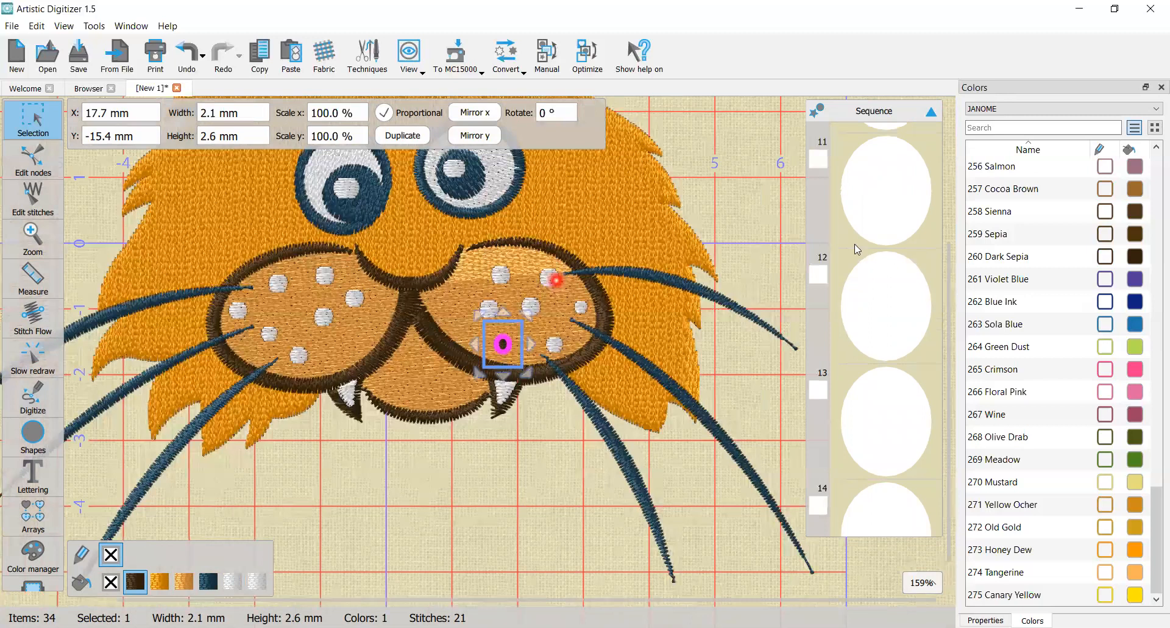
- Select all 14 muzzle spots, sequence positions 10 through 23, and set their fill color to 260 Dark Sepia
scroll(879, 269, "up", 3)
left_click(878, 267)
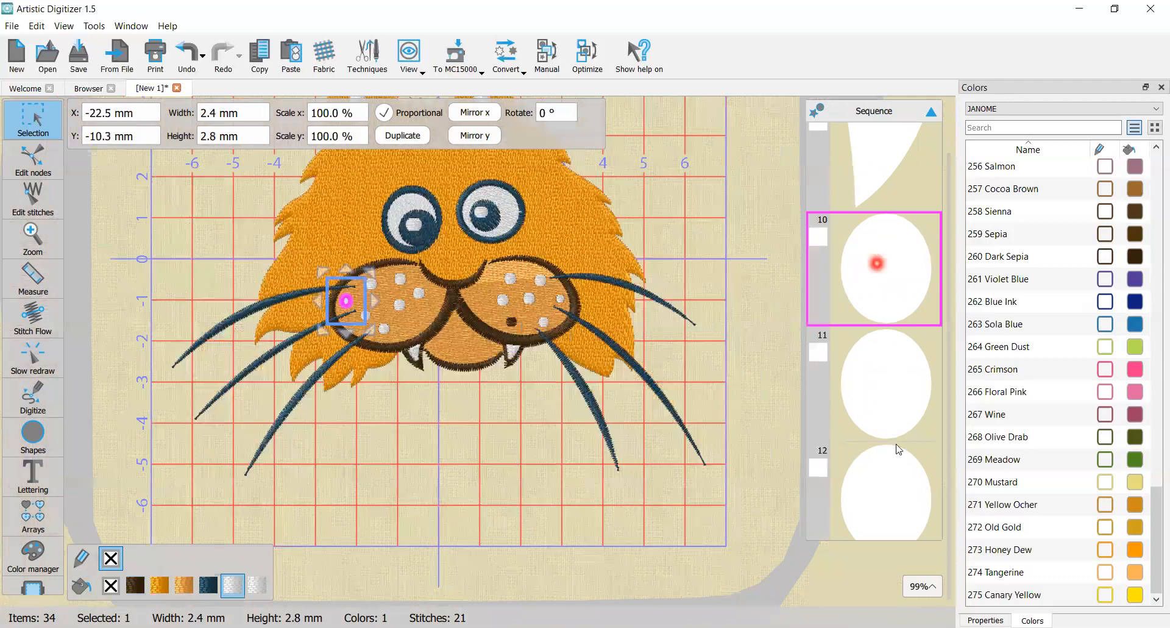
scroll(896, 505, "down", 4)
left_click(895, 503, "shift")
left_click(894, 481, "shift")
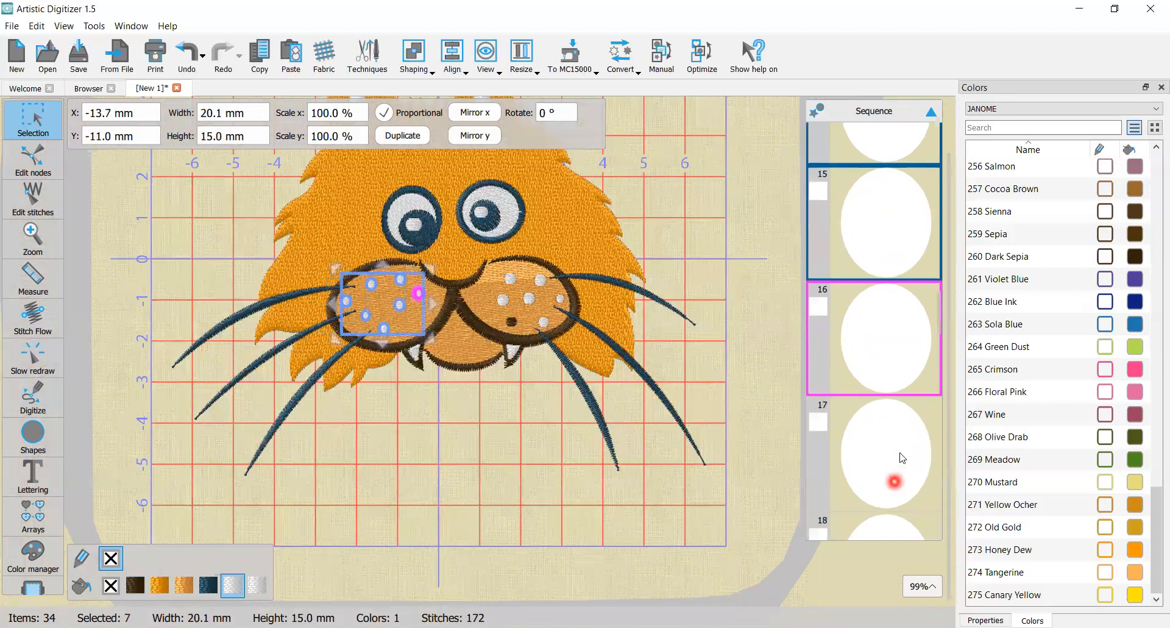
left_click(896, 432, "shift")
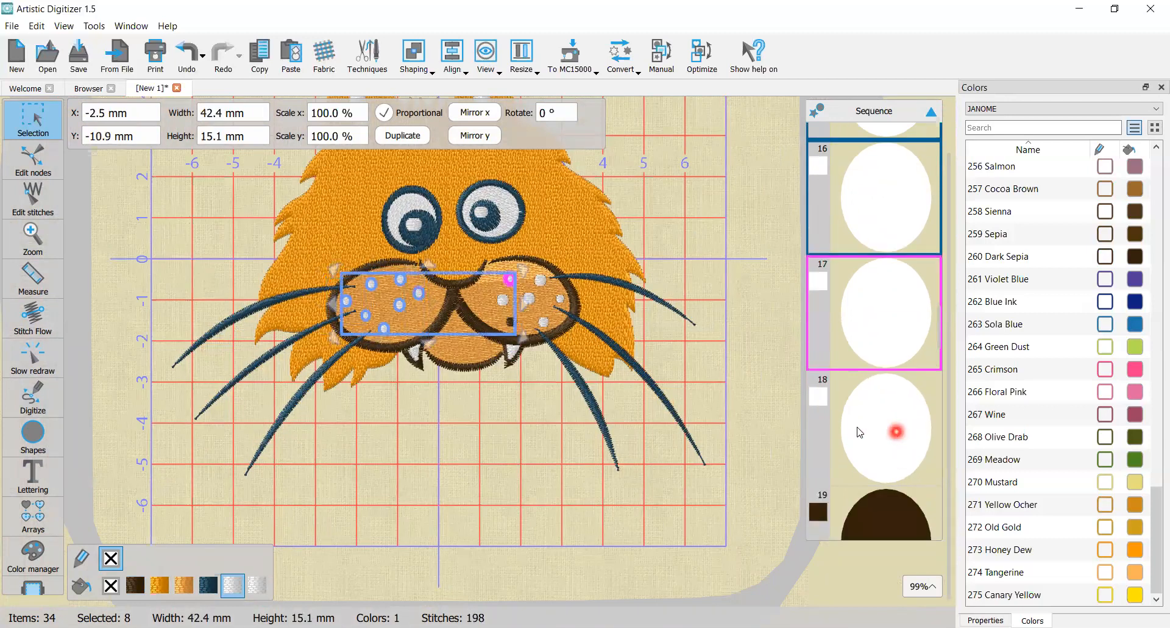
left_click(883, 404, "shift")
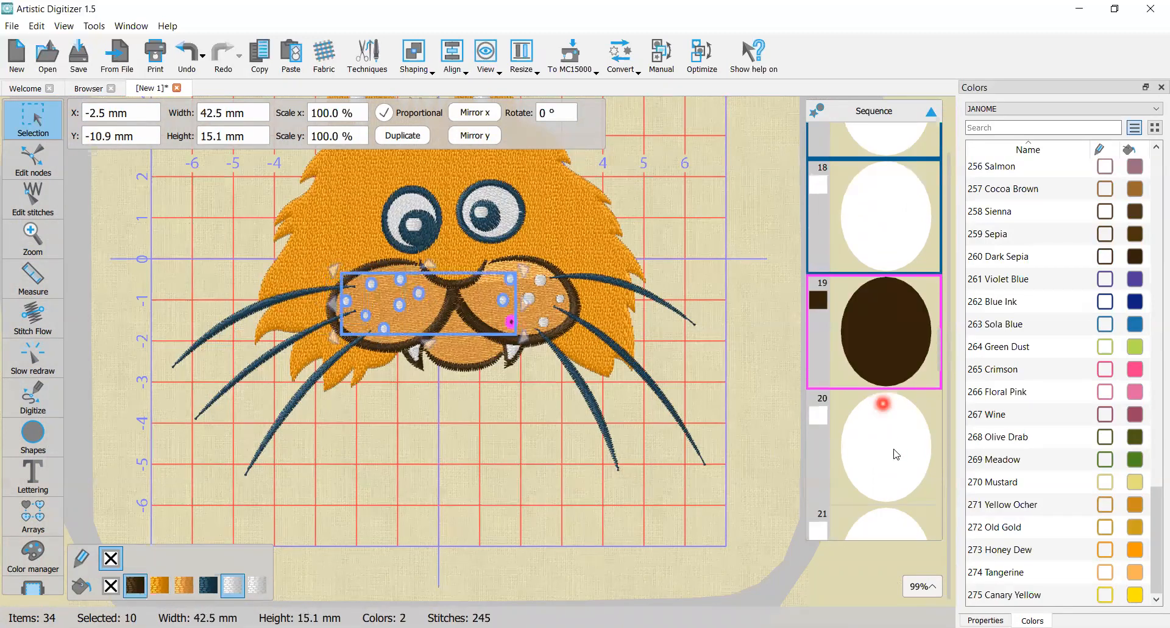
left_click(893, 451, "shift")
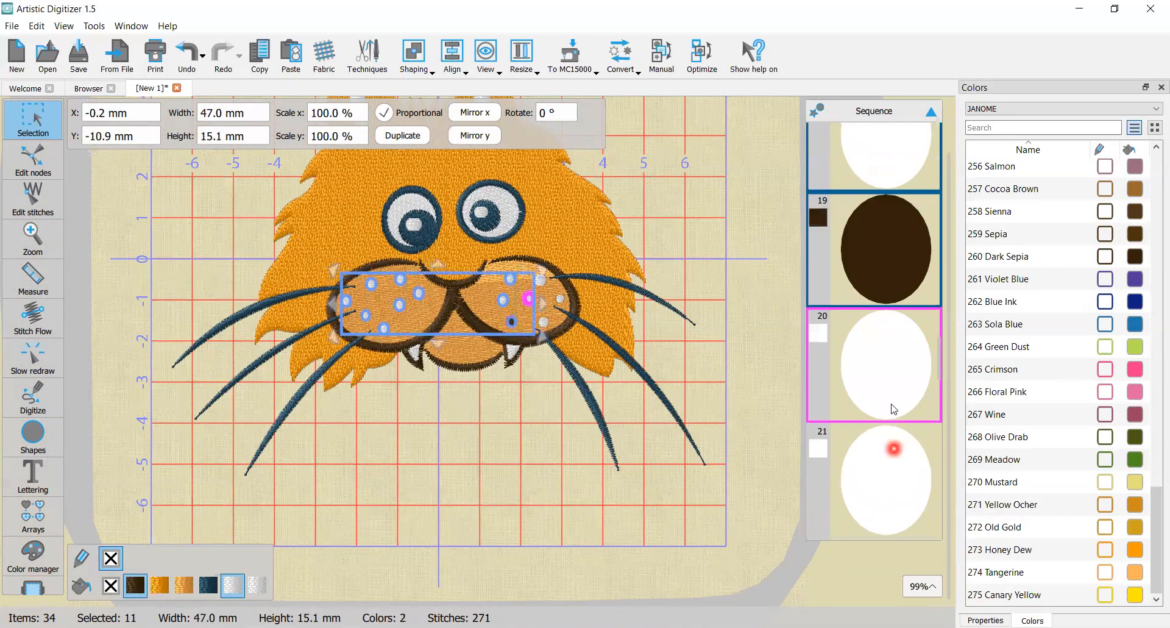
left_click(889, 373)
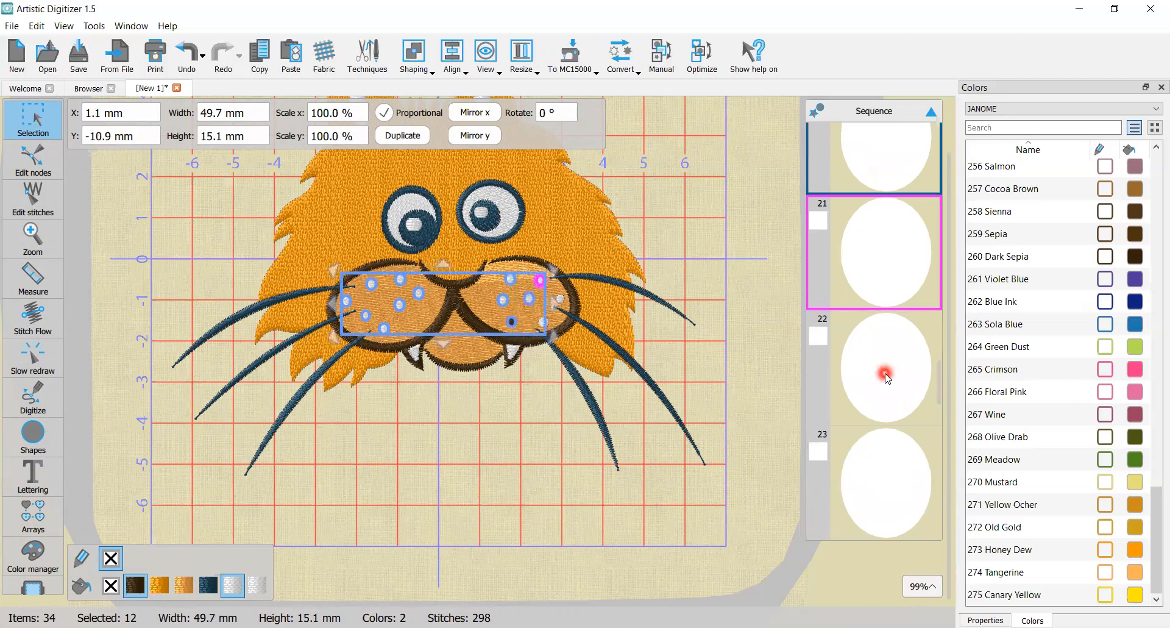
left_click(892, 464, "shift")
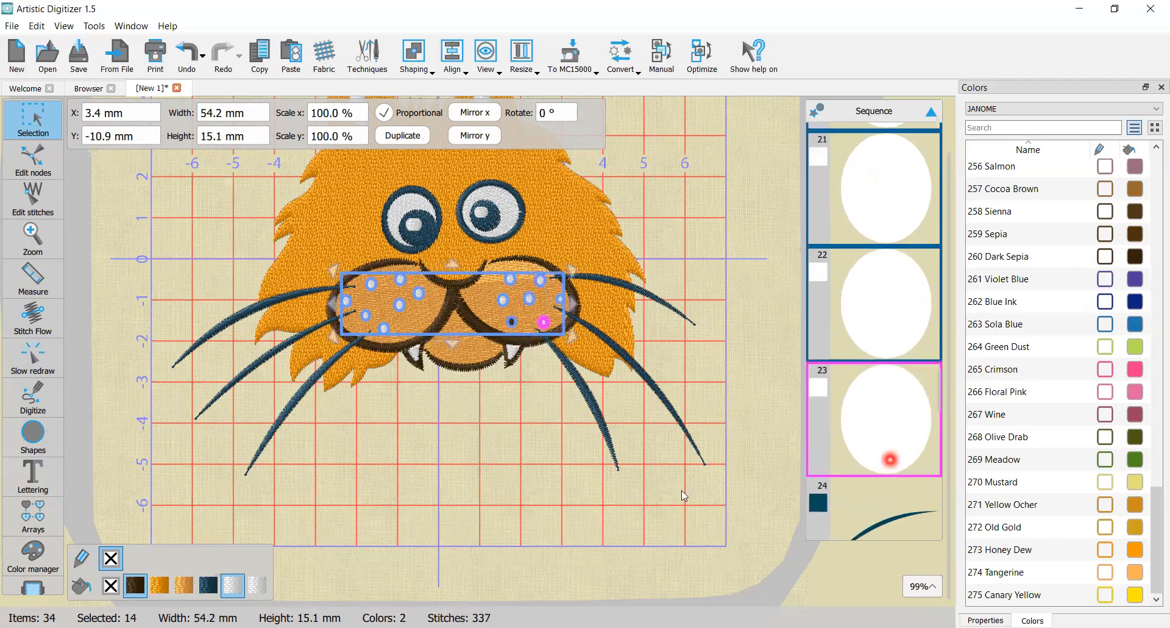
left_click(135, 585)
left_click(748, 258)
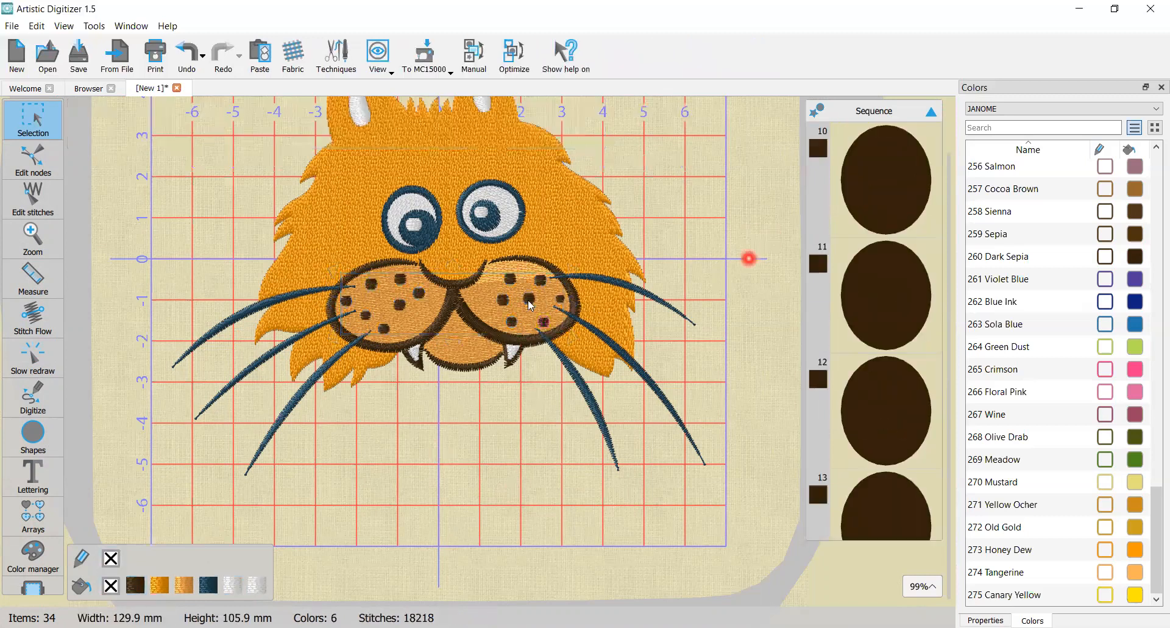
scroll(425, 308, "down", 1)
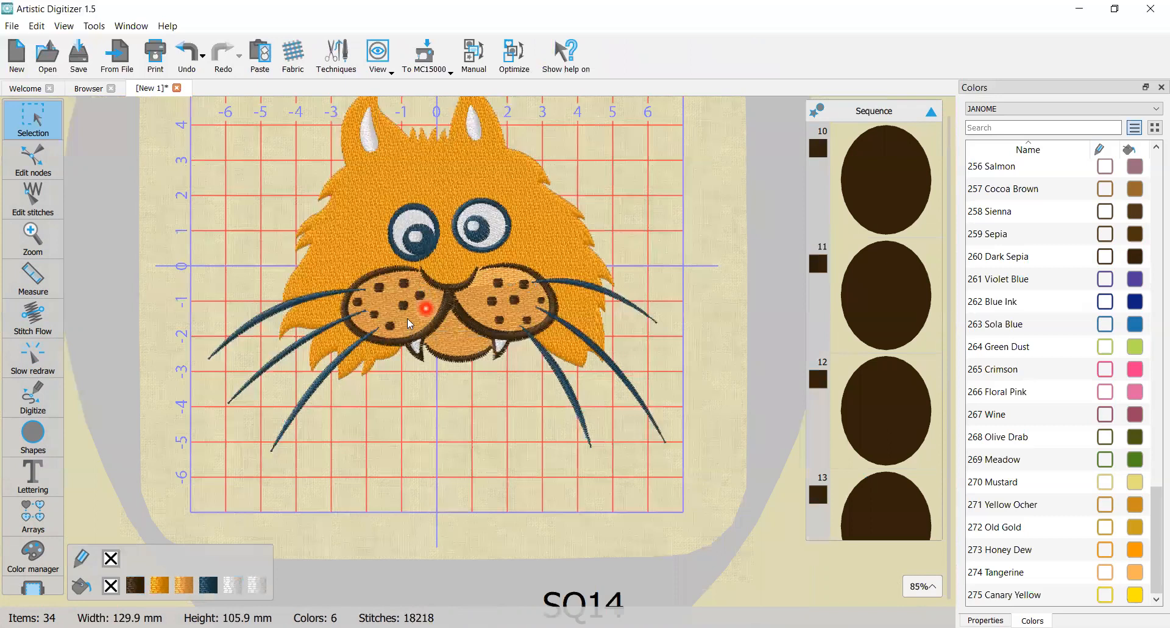
scroll(491, 359, "up", 1)
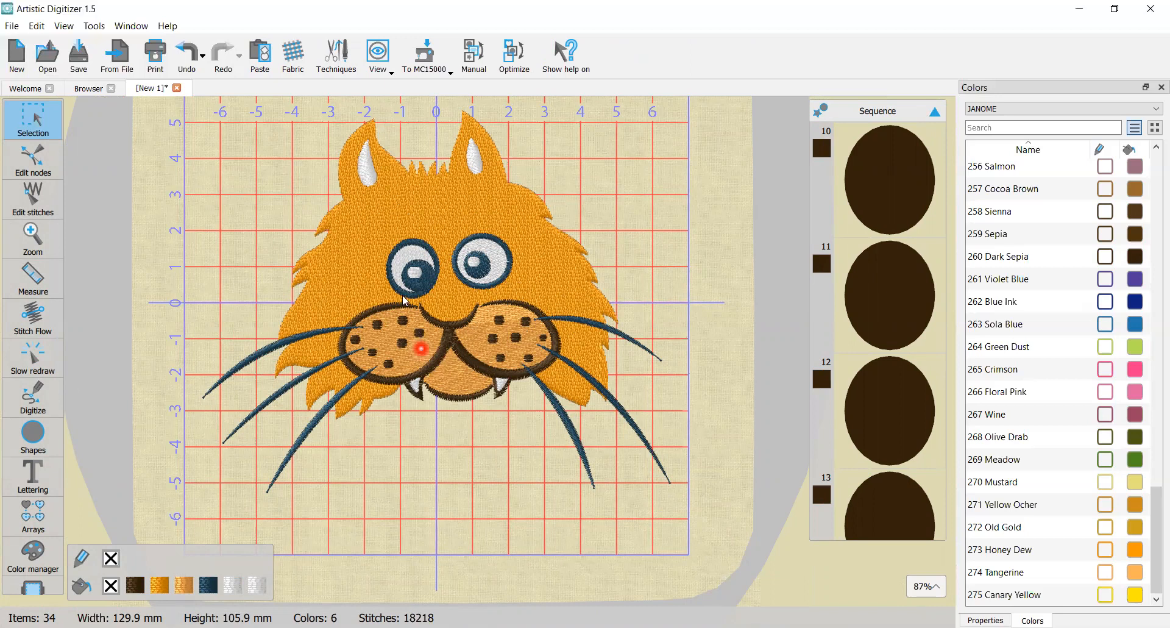
scroll(331, 296, "up", 1)
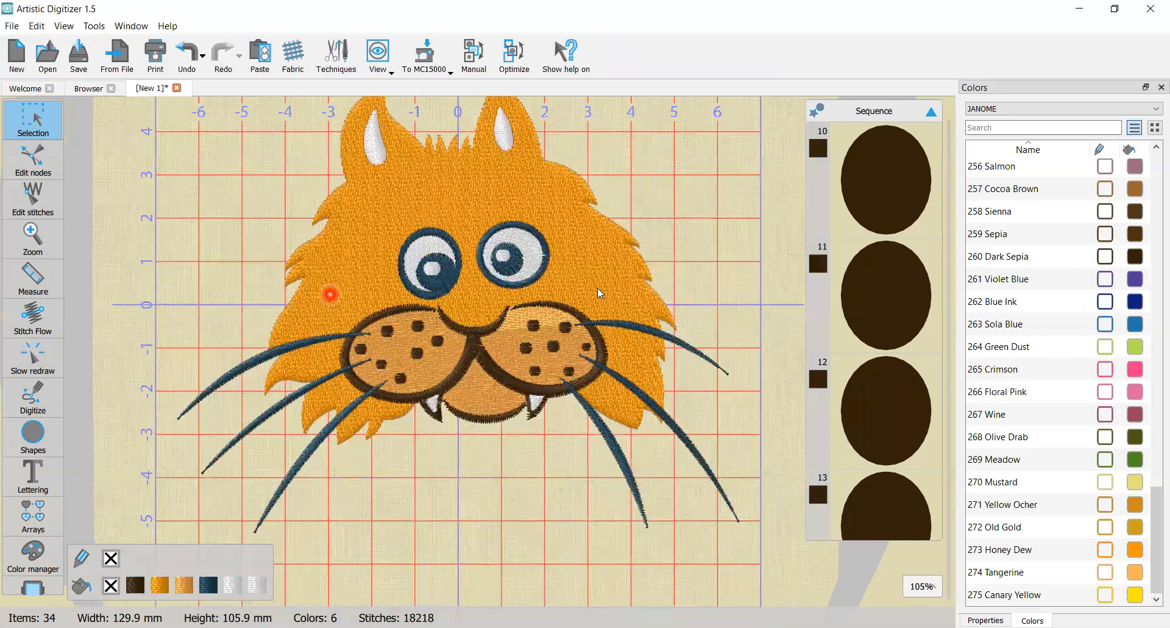
scroll(716, 188, "up", 1)
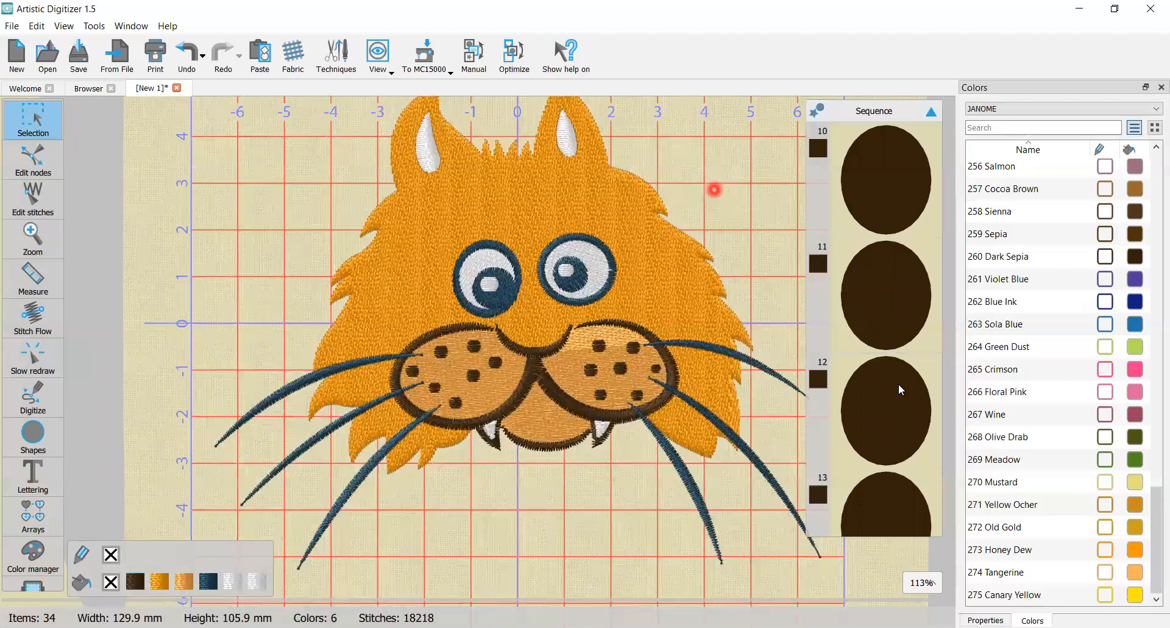
- Examine the dark blue whiskers and eye parts in stitching order, selecting several in turn to identify them on the face
scroll(911, 317, "down", 10)
left_click(910, 314)
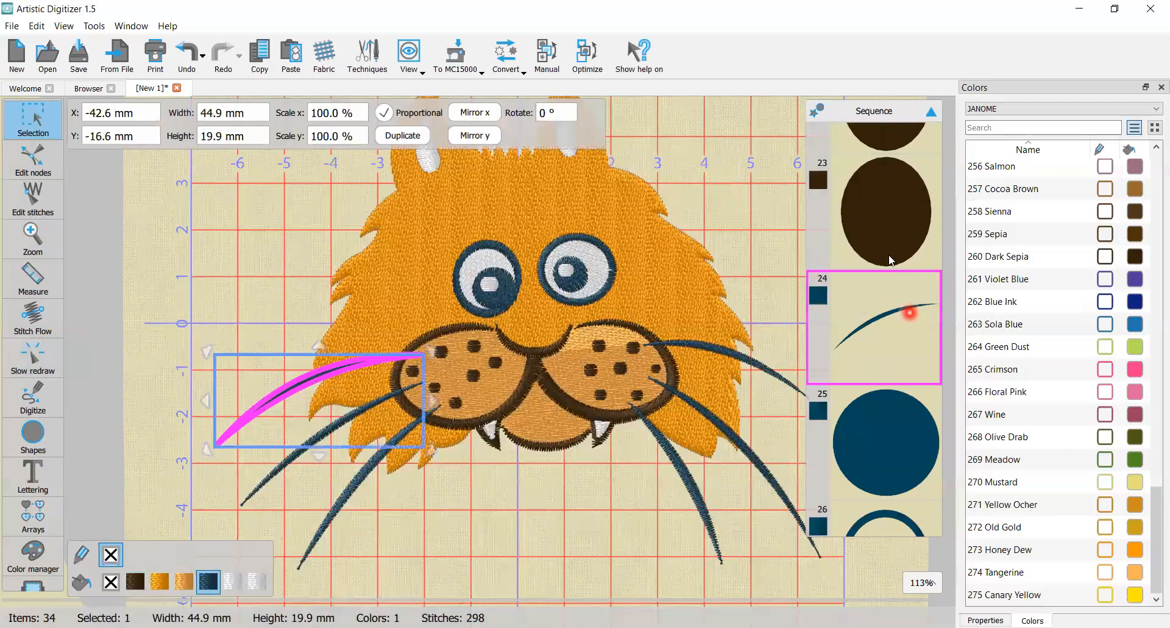
scroll(889, 305, "down", 1)
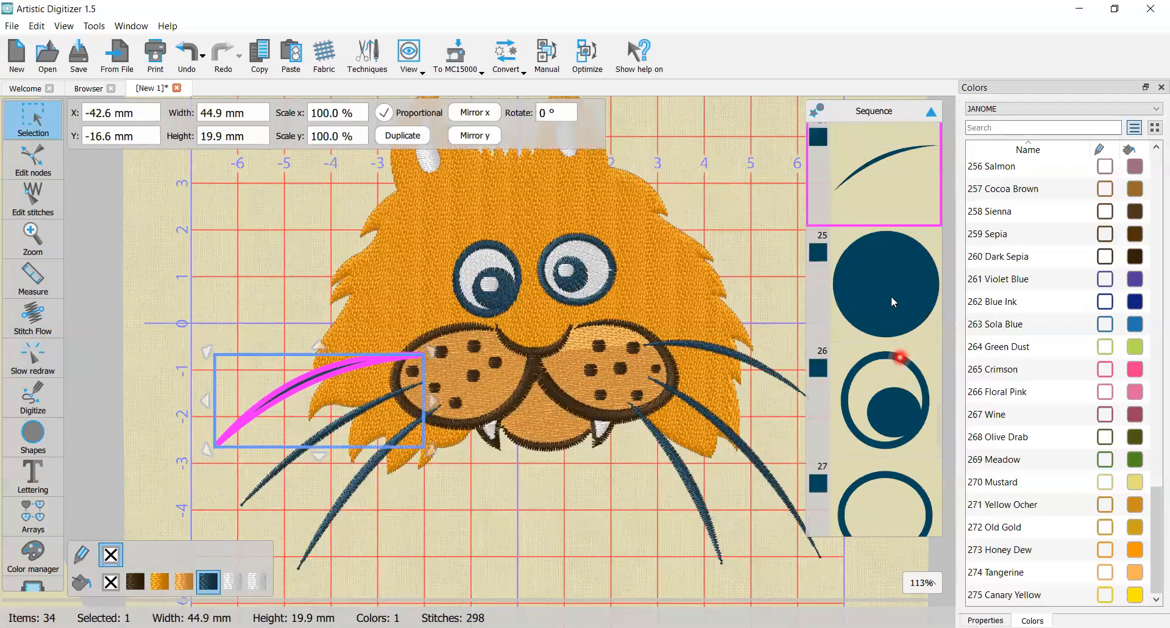
left_click(898, 377)
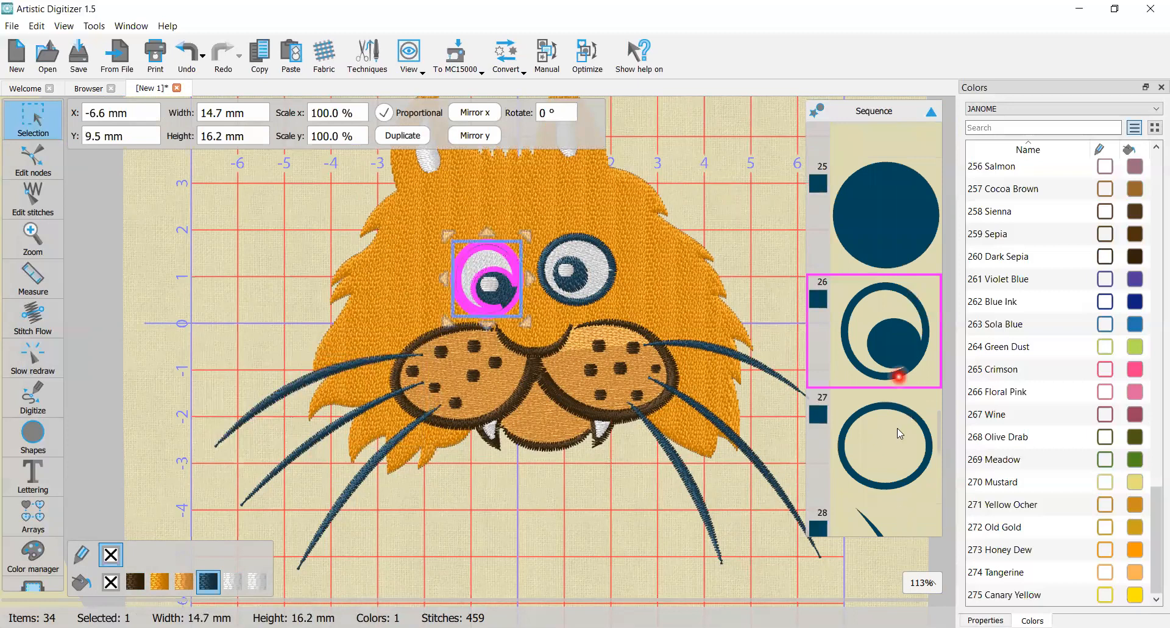
left_click(904, 518)
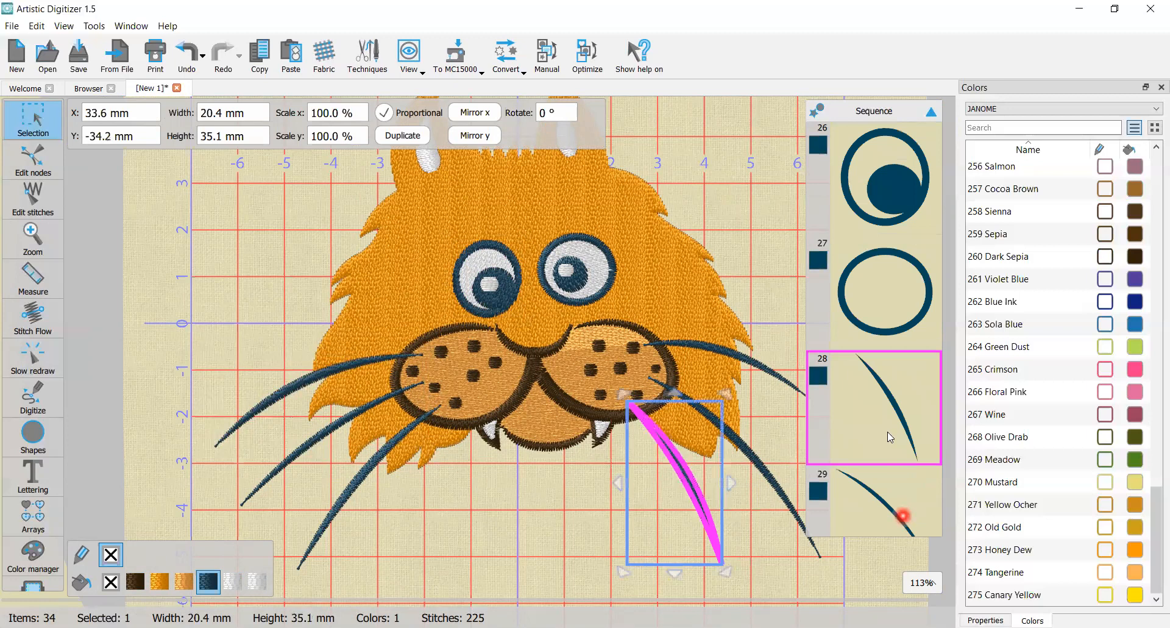
left_click(891, 479)
left_click(899, 503)
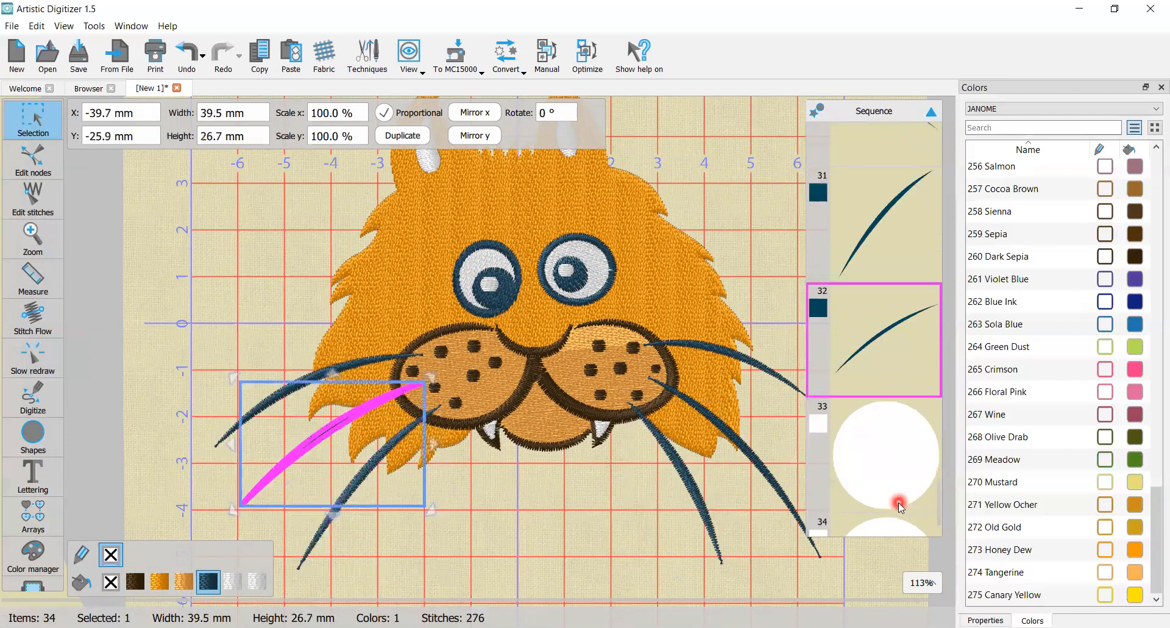
left_click(888, 416)
- Move the topmost whisker on the face's left side to position 32 in the stitching sequence, after the other whiskers
scroll(888, 419, "up", 3)
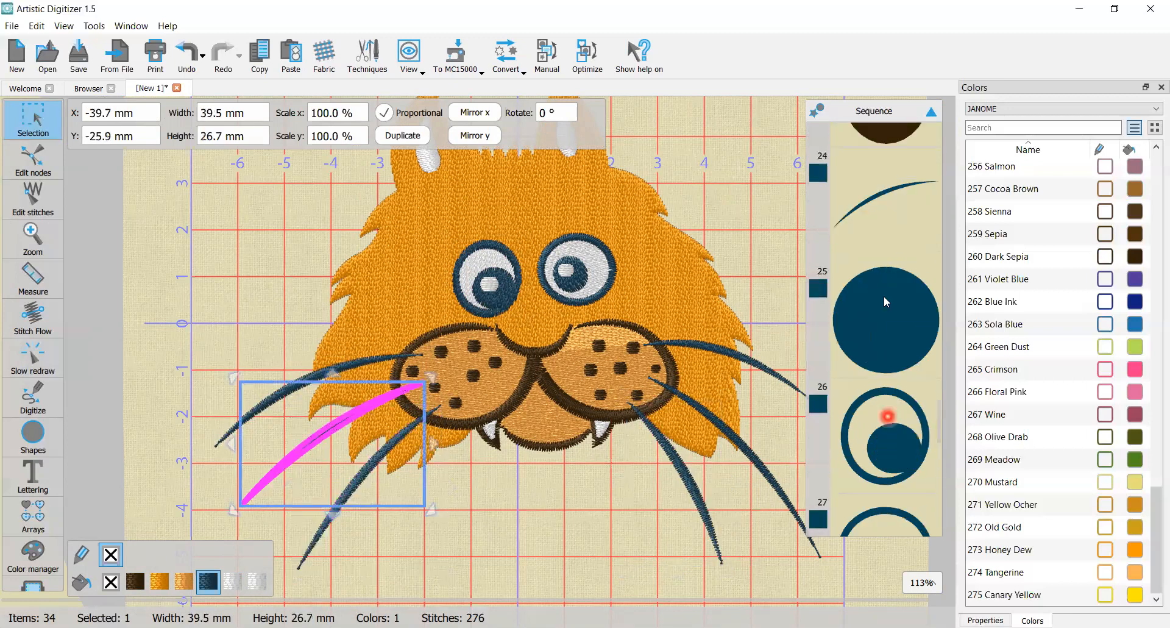
left_click(882, 241)
left_click_drag(881, 238, 881, 344)
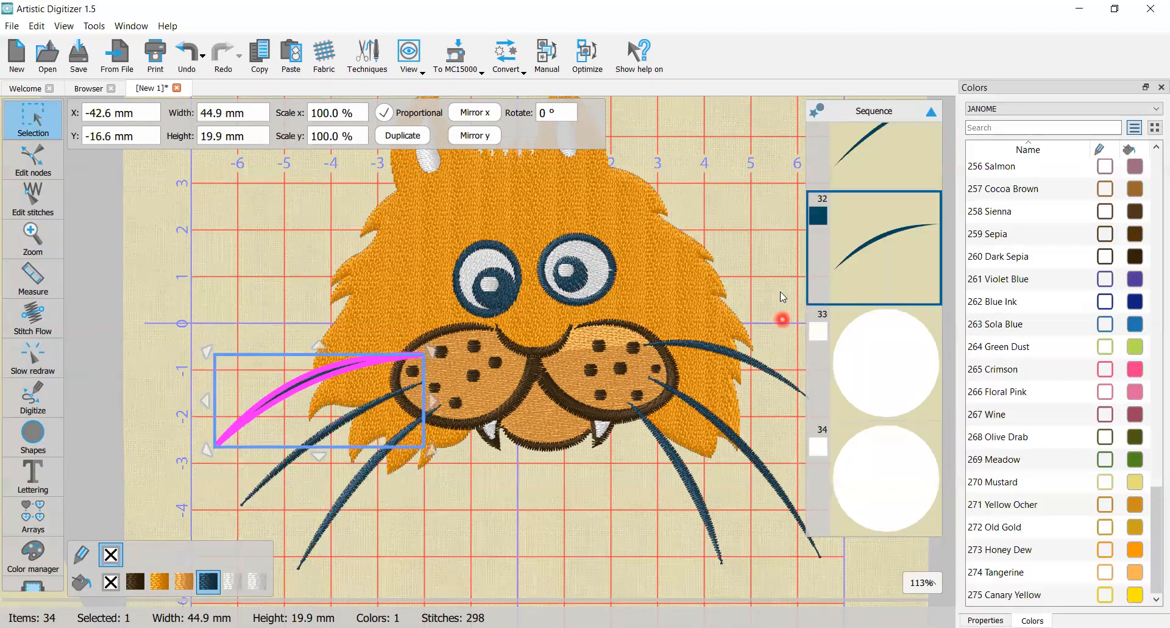
scroll(890, 294, "up", 2)
scroll(877, 308, "up", 2)
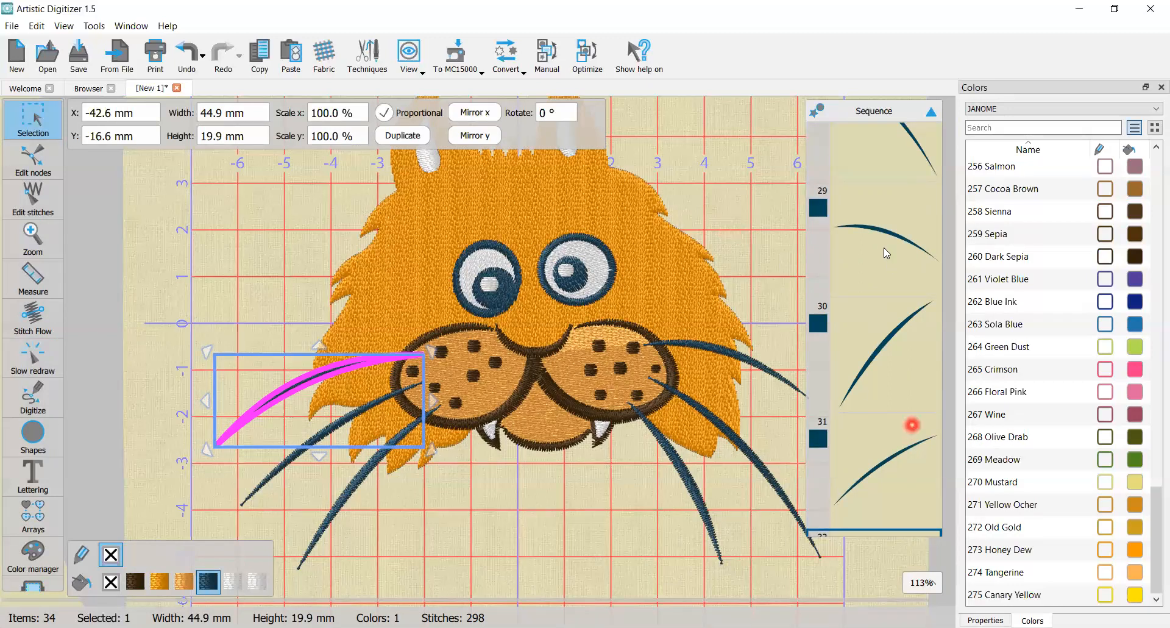
scroll(870, 388, "down", 3)
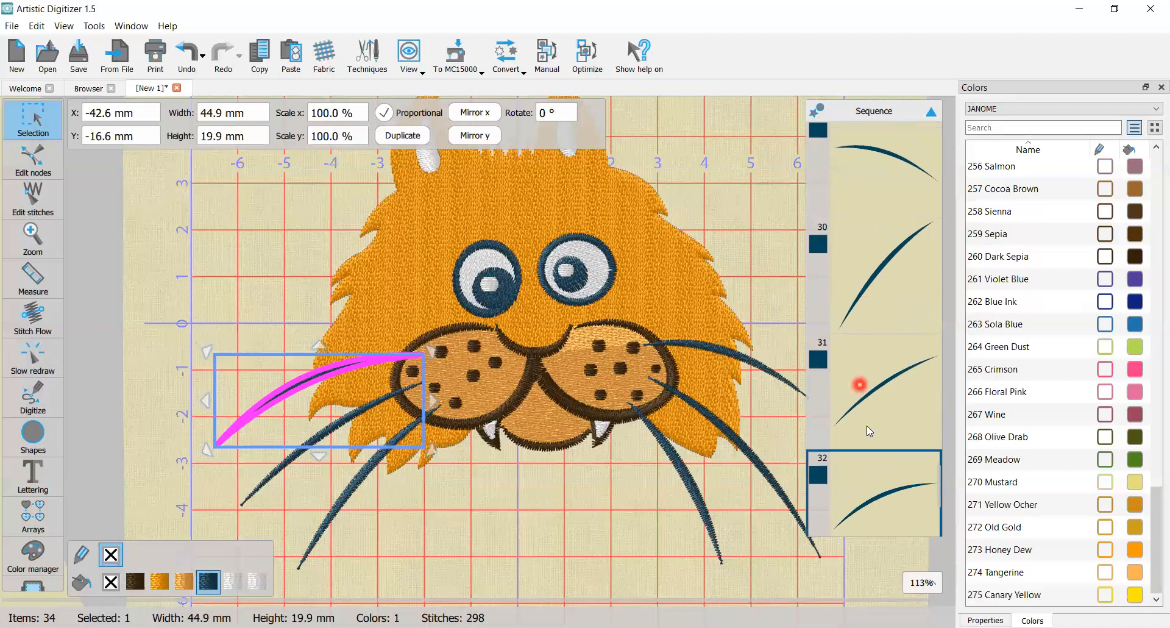
- Select all nine dark blue eye parts and whiskers, sequence positions 24 through 32, and set their fill color to 002 Black
scroll(866, 428, "up", 12)
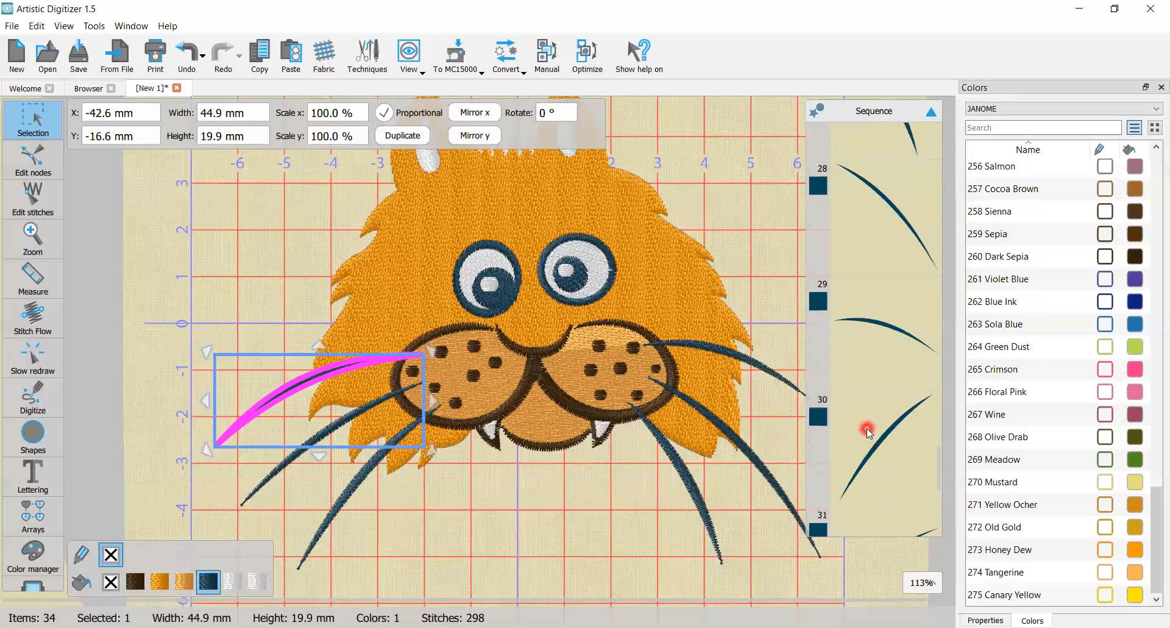
scroll(866, 428, "up", 3)
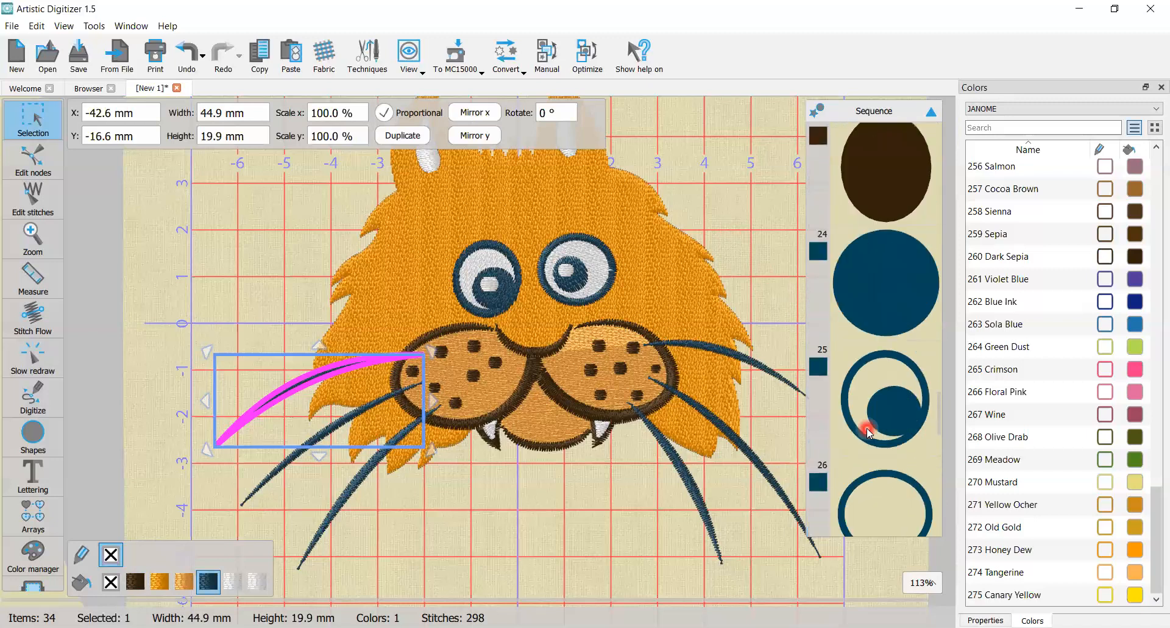
left_click(871, 278)
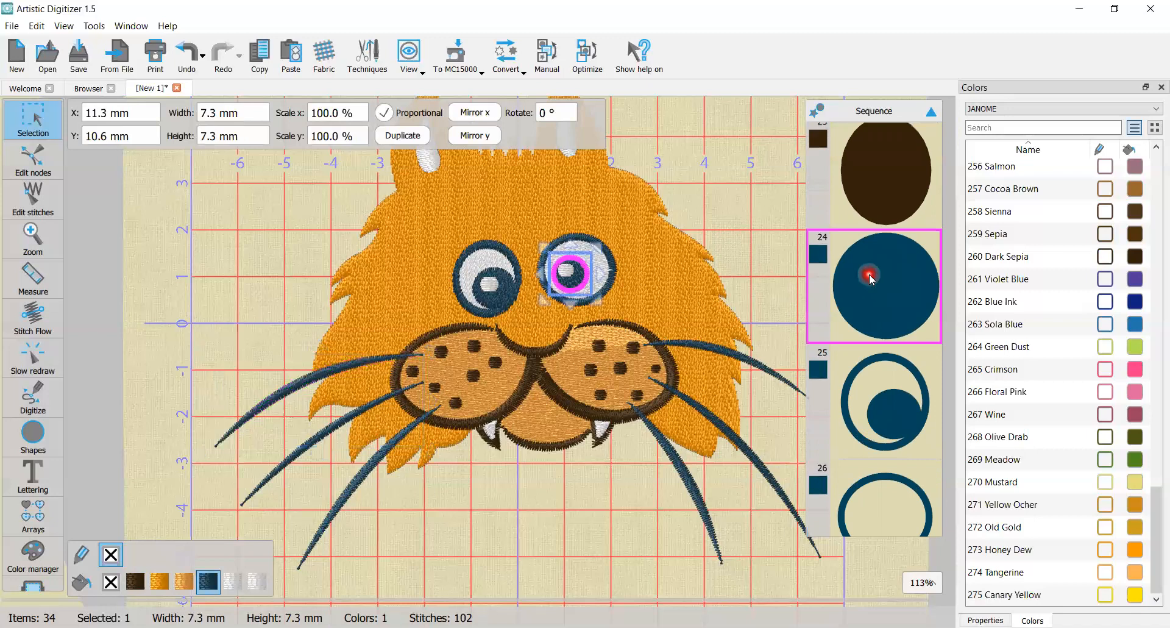
left_click(883, 407, "shift")
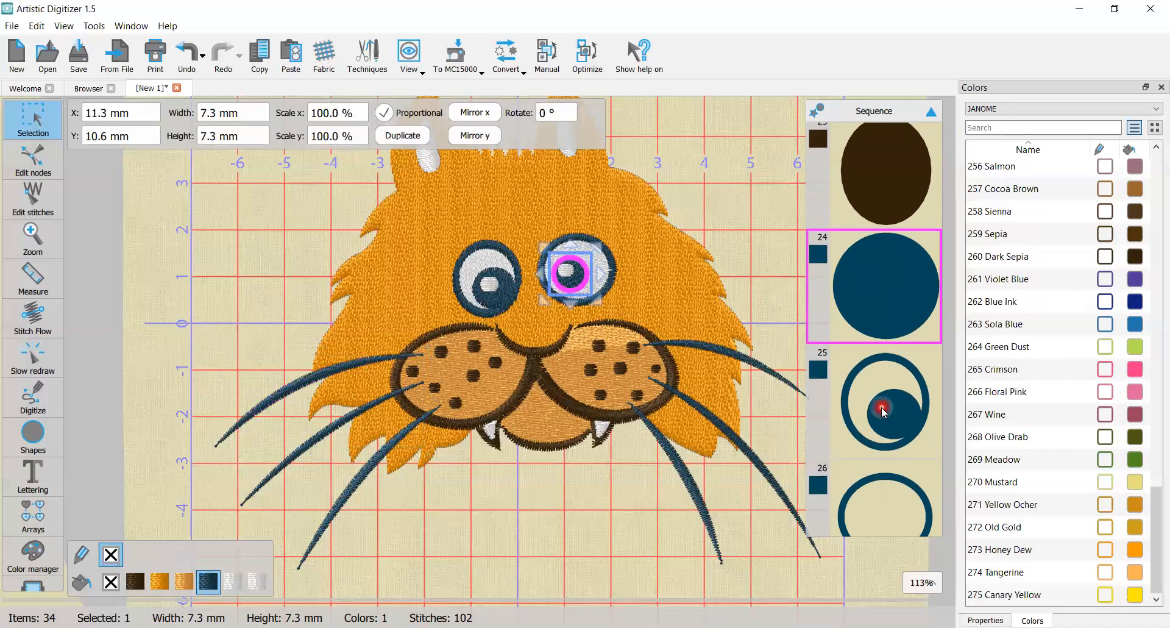
left_click(893, 485, "shift")
scroll(890, 481, "down", 4)
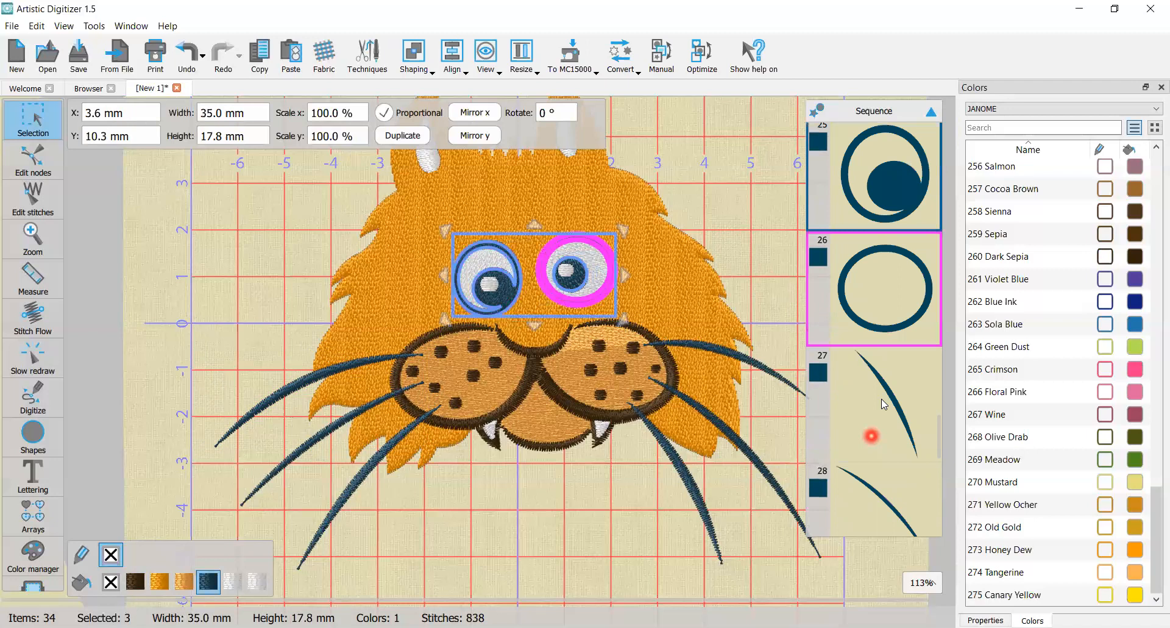
left_click(882, 396, "shift")
left_click(885, 459, "shift")
scroll(883, 427, "down", 2)
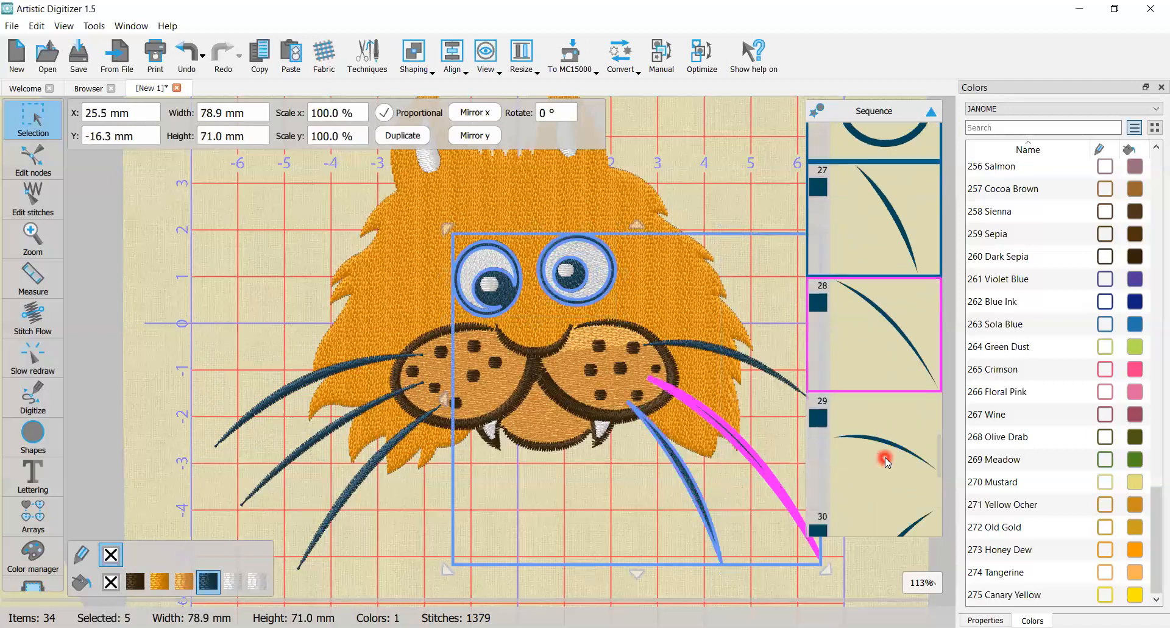
left_click(883, 457, "shift")
scroll(881, 384, "down", 2)
left_click(874, 364, "shift")
left_click(885, 444, "shift")
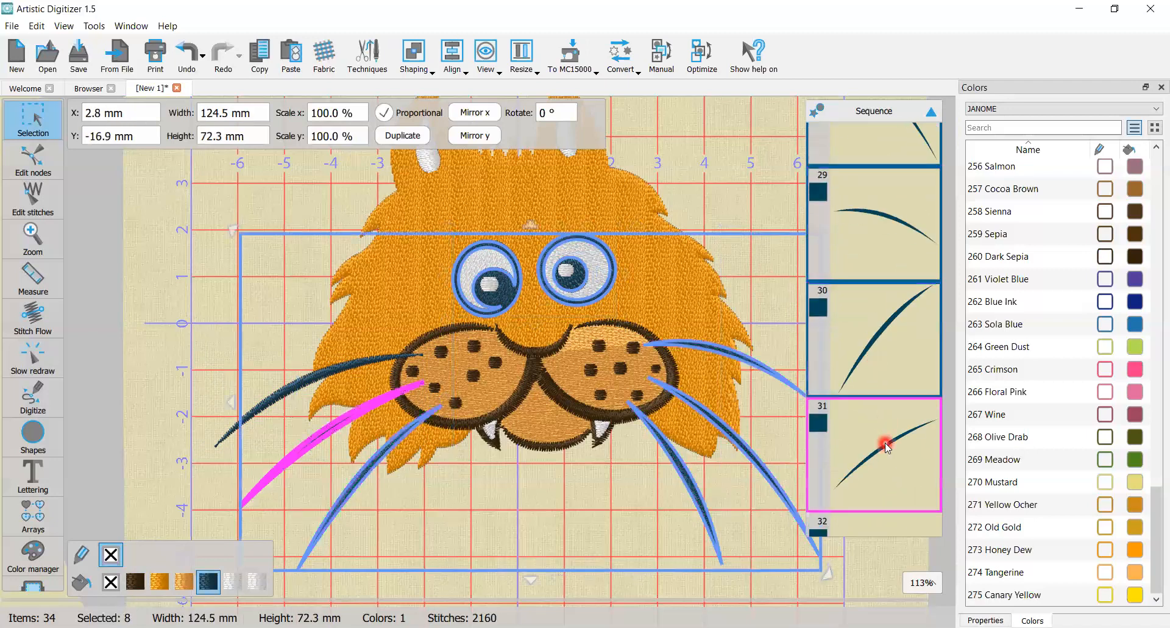
scroll(887, 446, "down", 2)
left_click(871, 355, "shift")
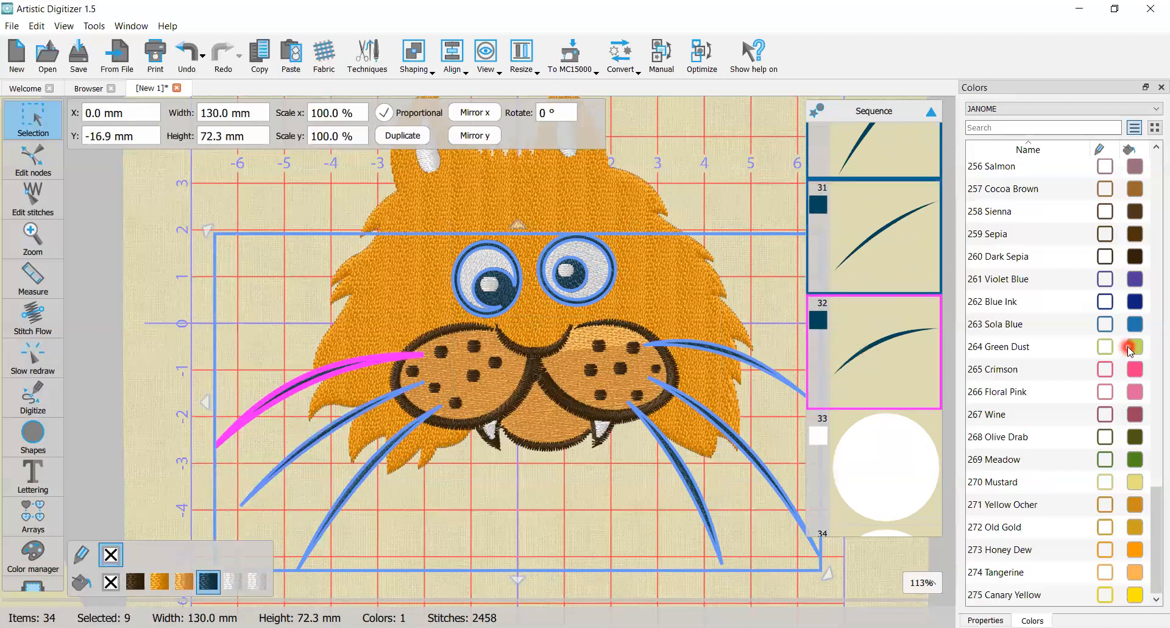
scroll(1129, 350, "up", 2)
scroll(1129, 351, "up", 15)
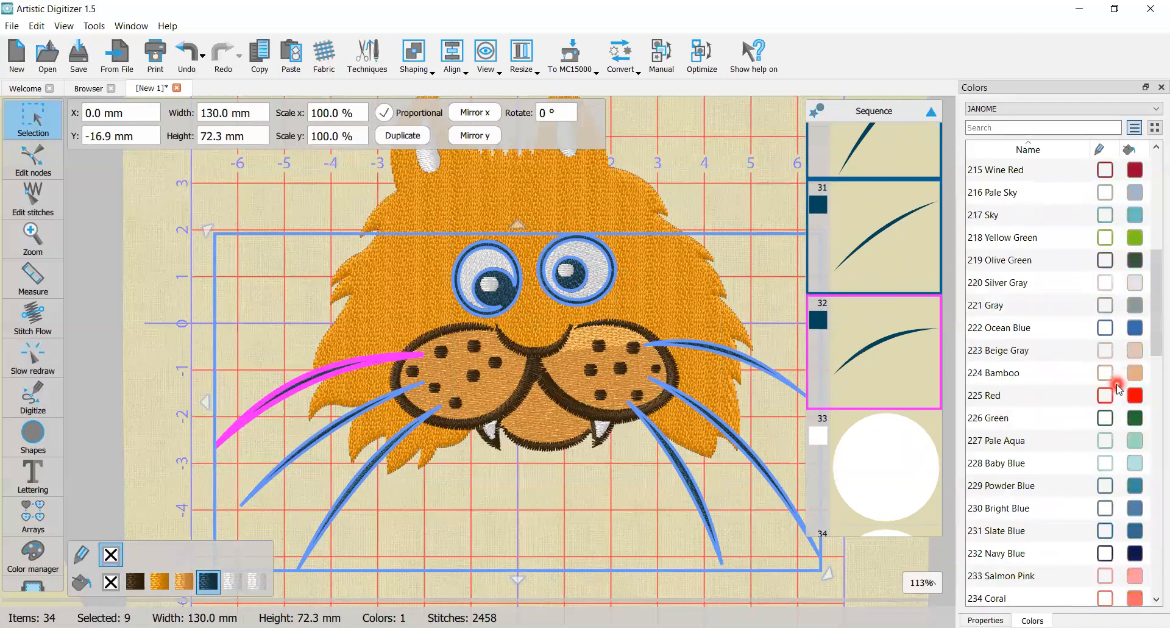
left_click(1134, 192)
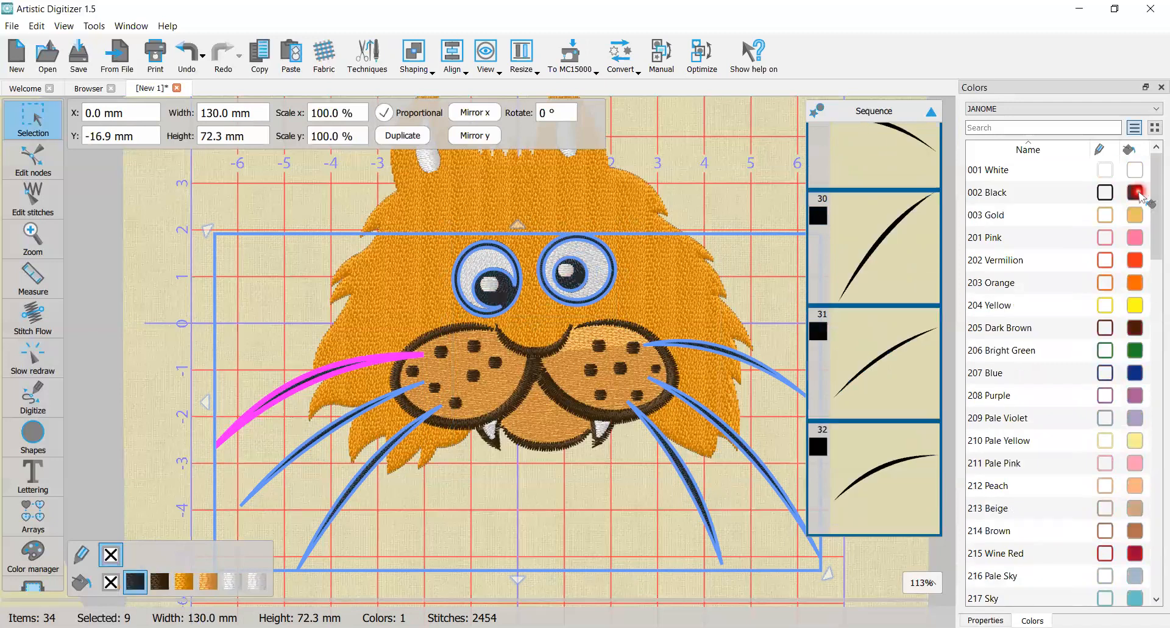
left_click(743, 191)
left_click(803, 303)
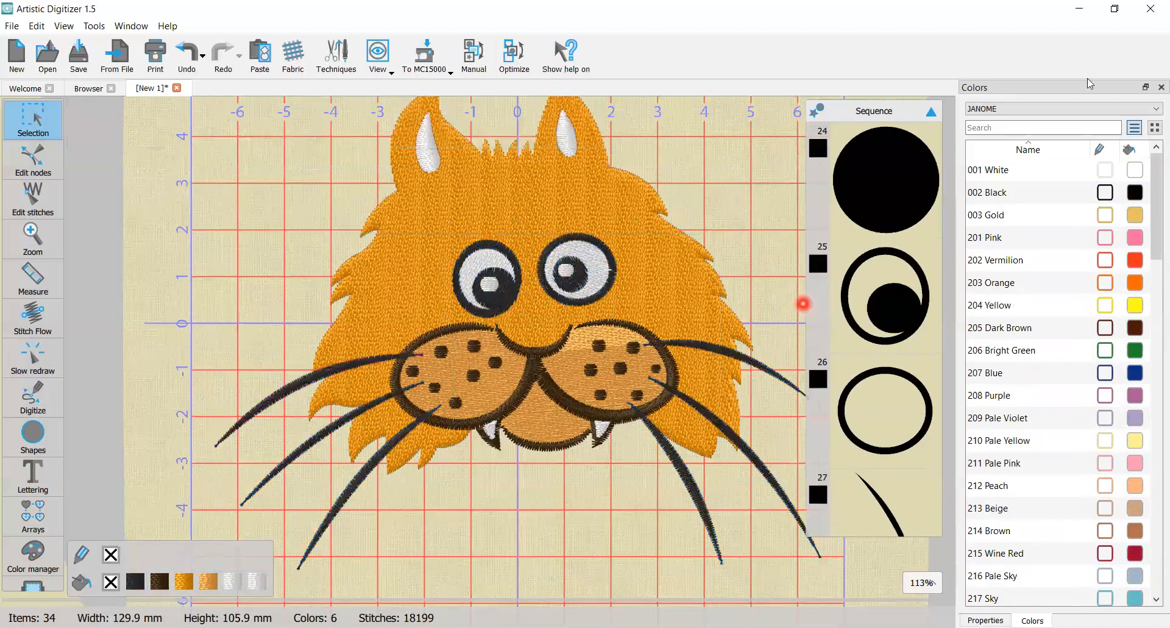
left_click(1063, 120)
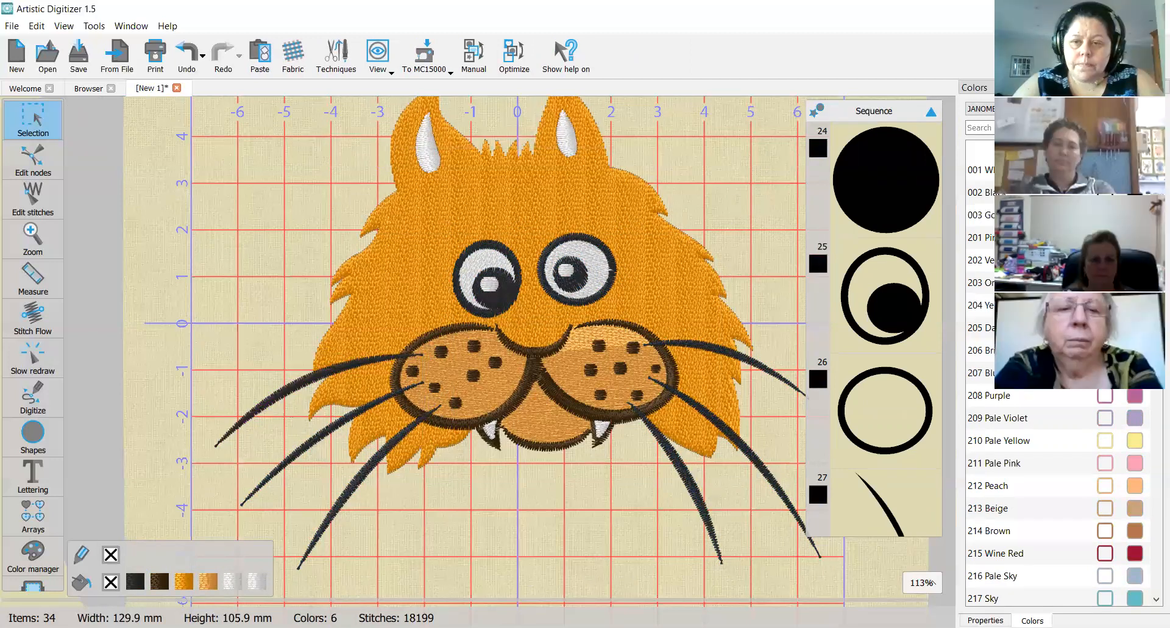
scroll(720, 247, "down", 2)
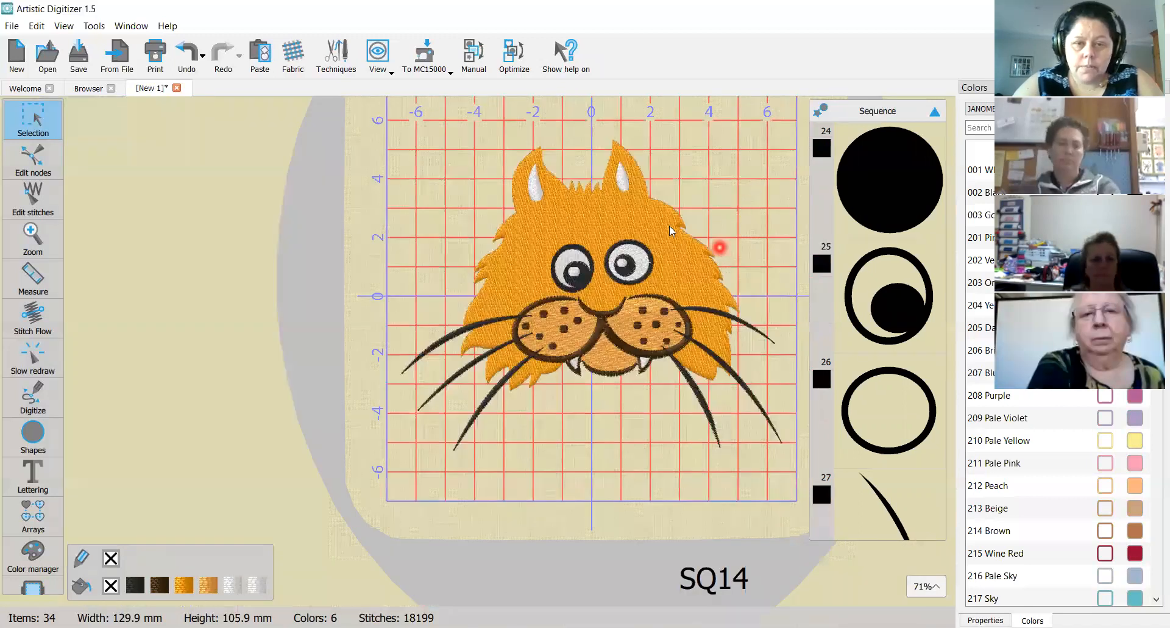
scroll(607, 251, "down", 1)
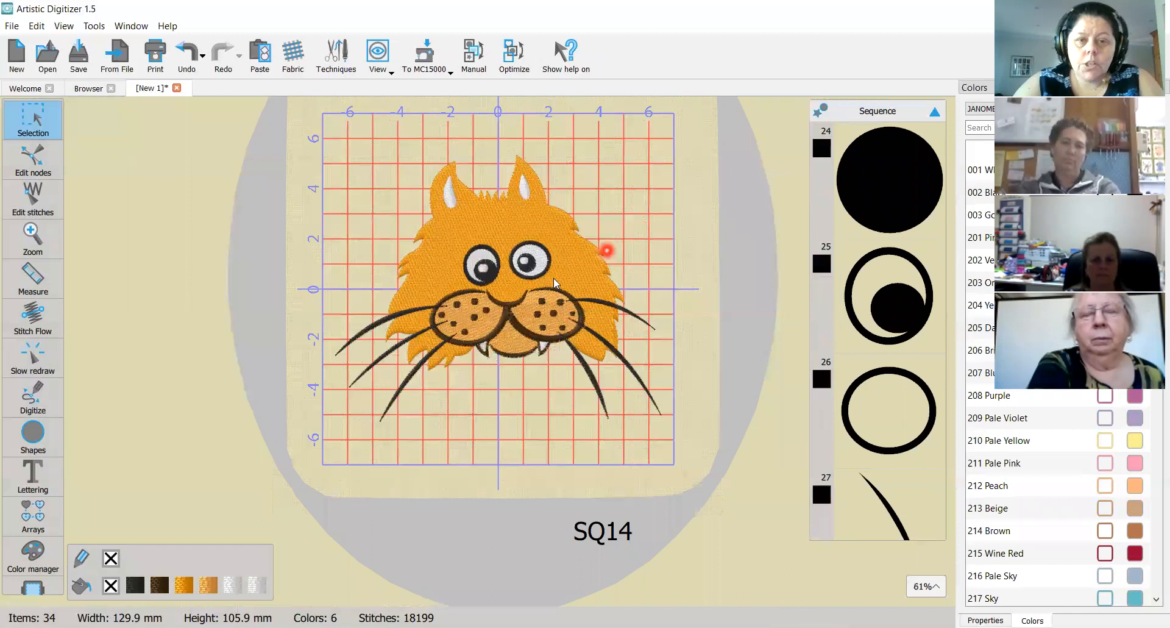
scroll(621, 277, "up", 1)
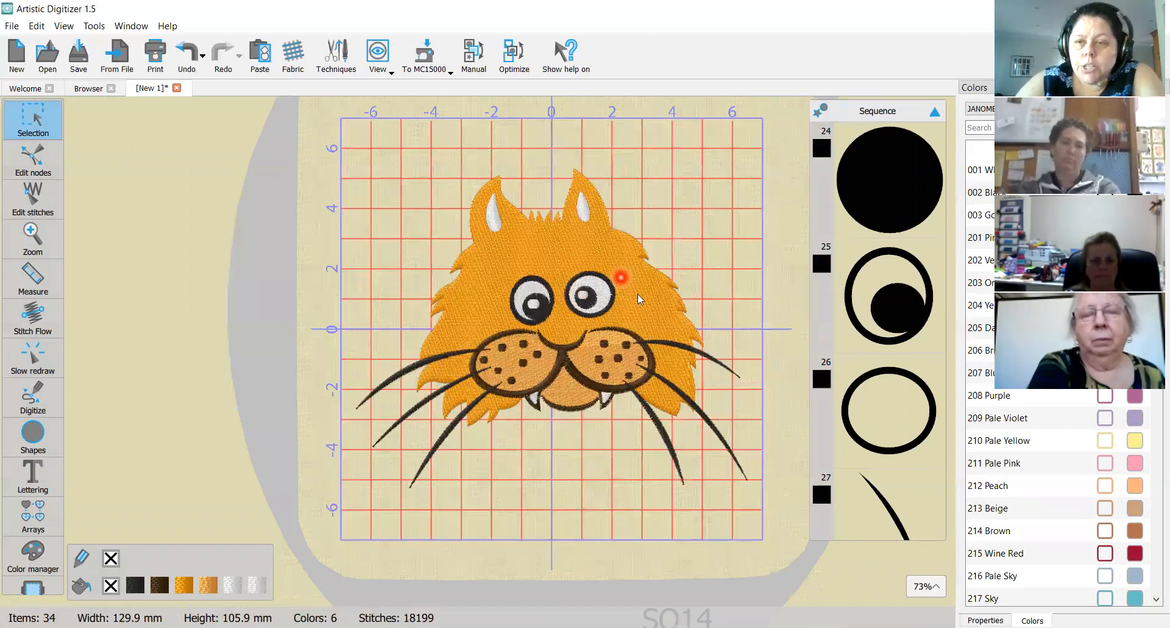
scroll(637, 293, "up", 1)
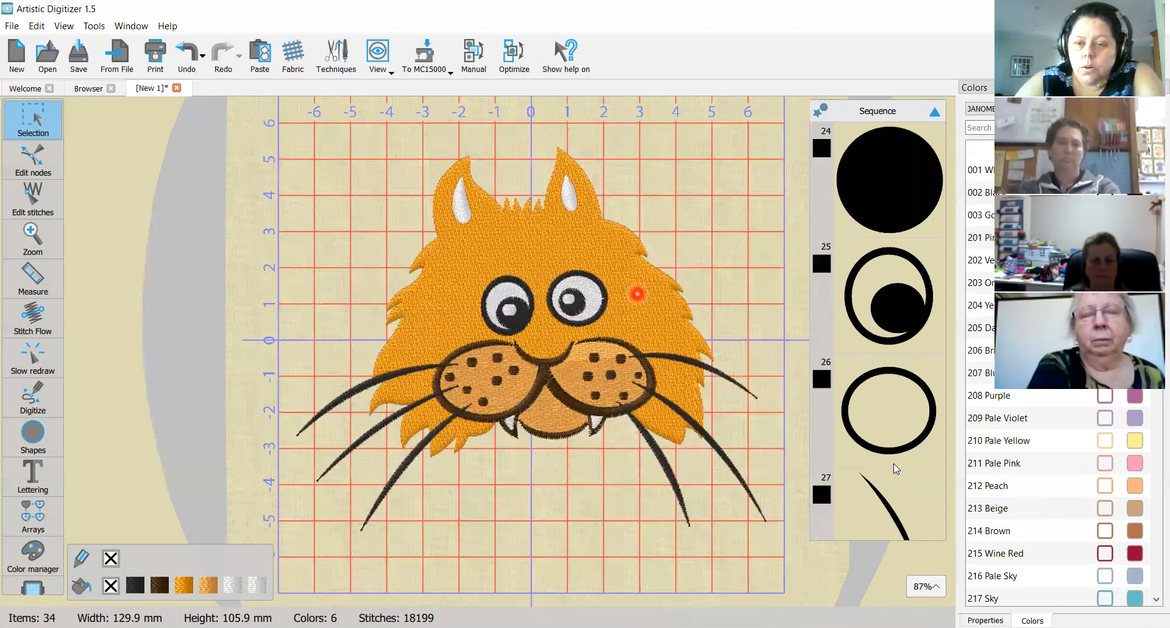
scroll(893, 463, "down", 1)
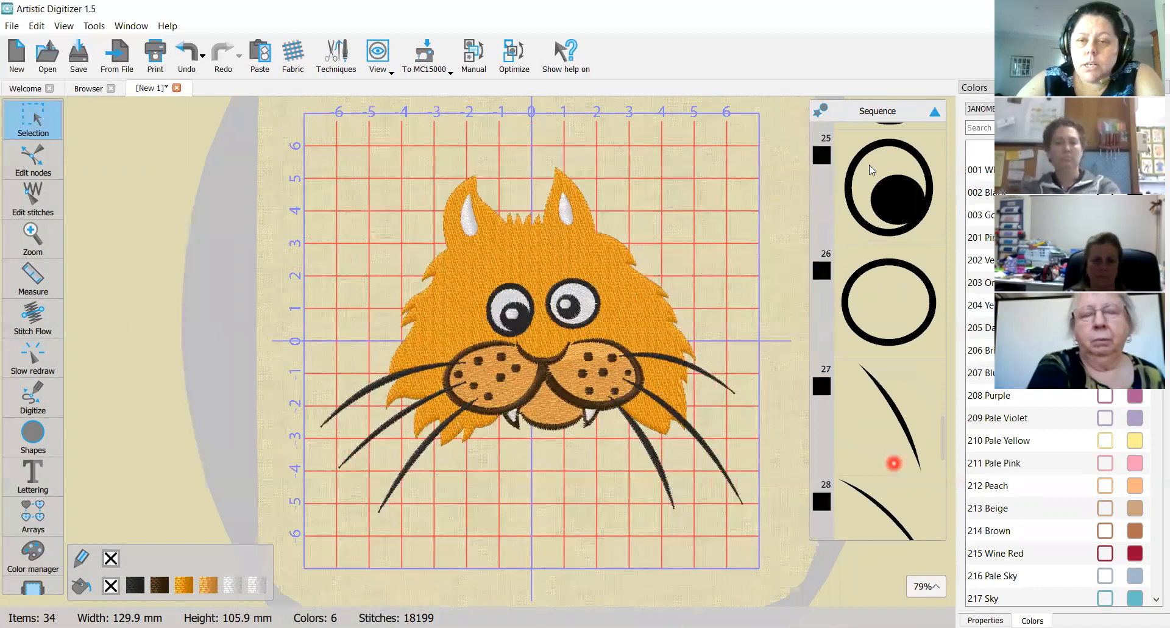
- Play the Slow redraw stitching simulation of the whole cat face design at a speed of 2000 rpm
left_click(42, 362)
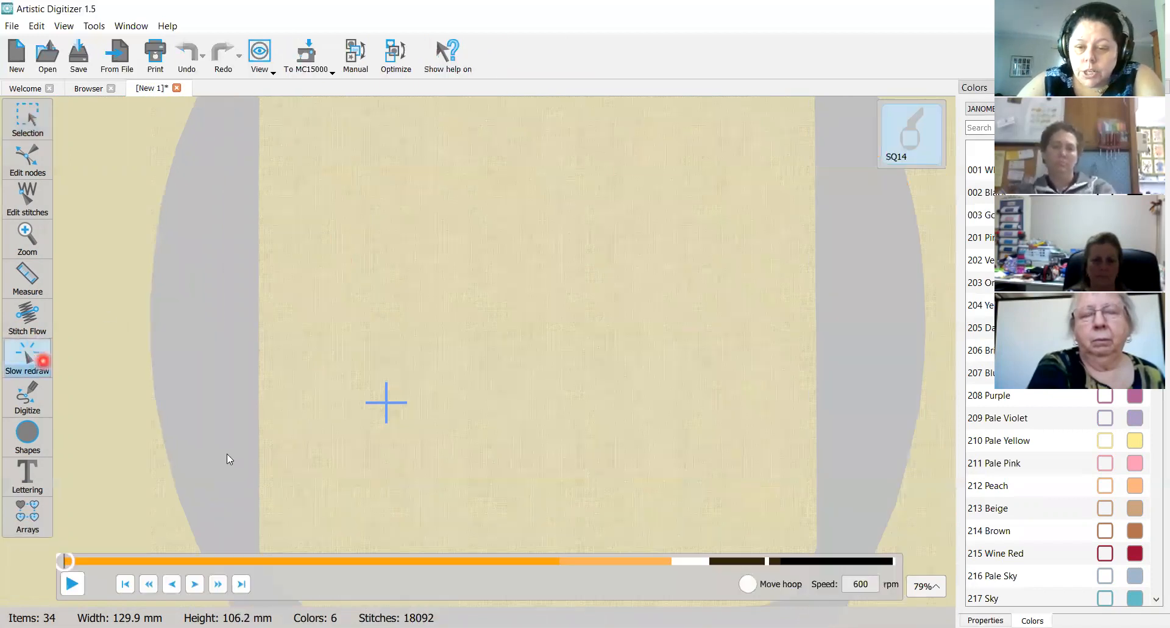
double_click(873, 583)
type("200")
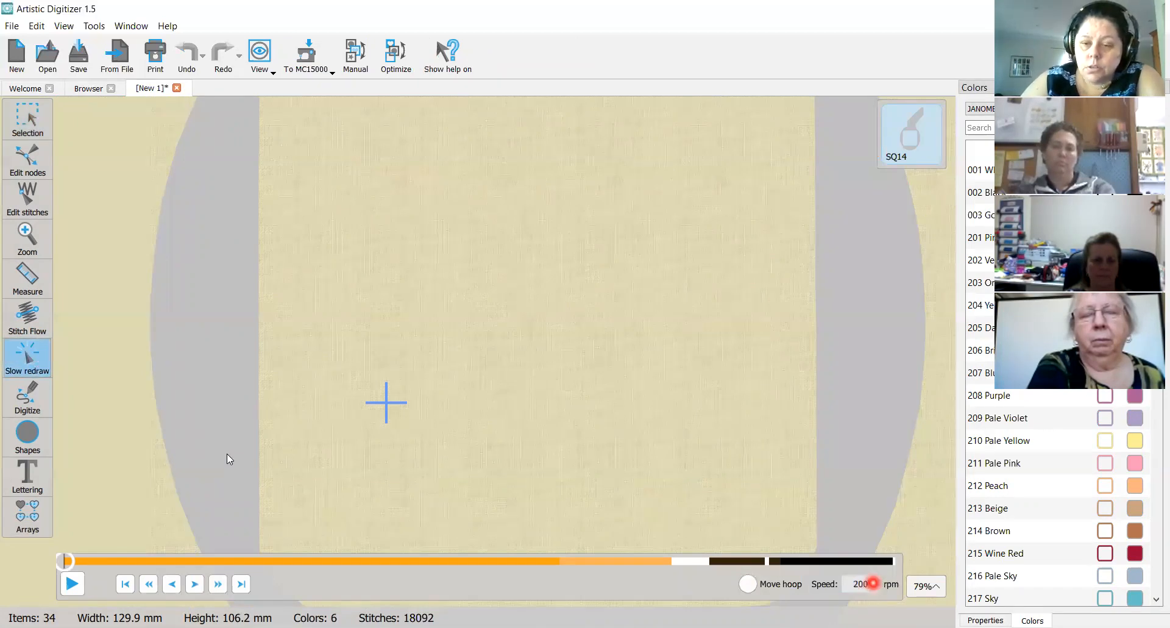
type("0")
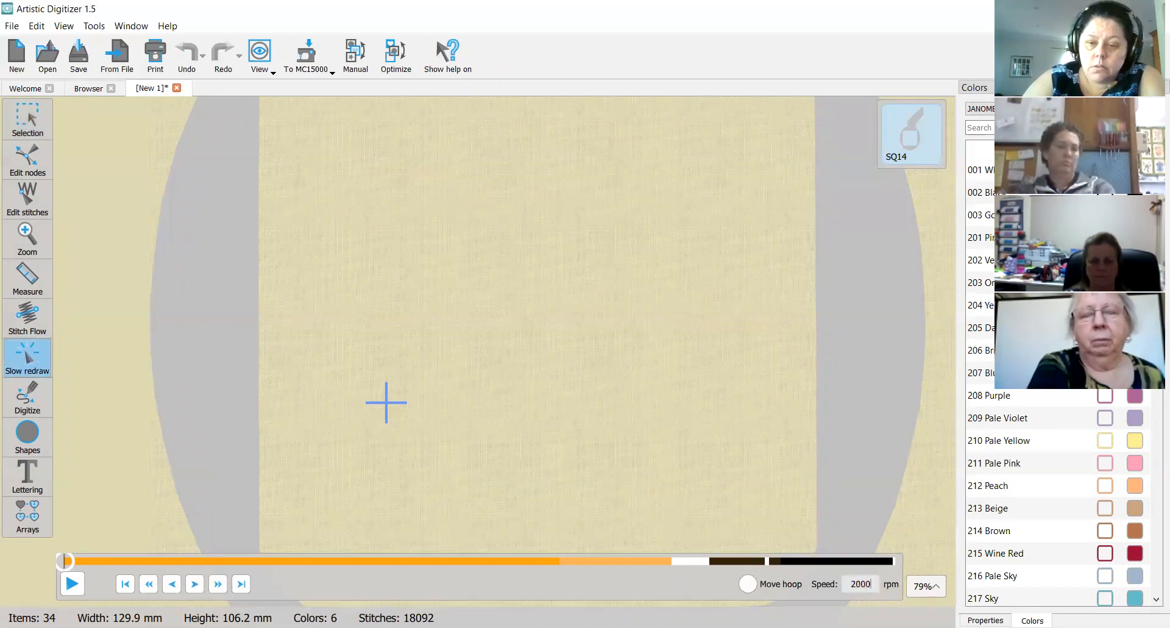
key("Return")
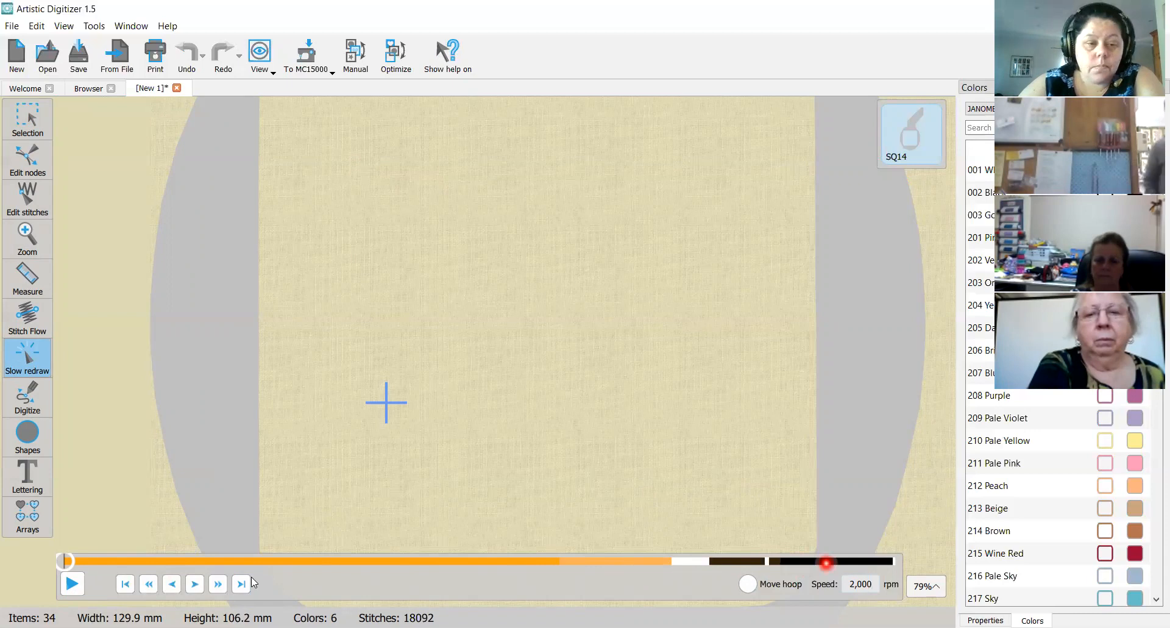
left_click(73, 583)
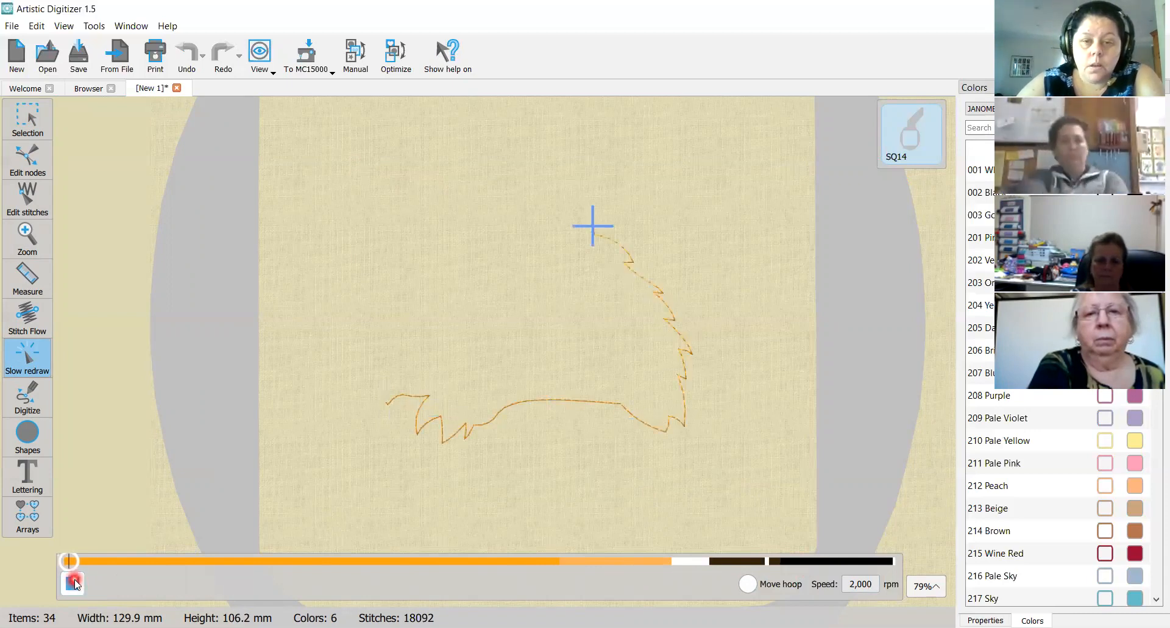
- Watch the slow redraw simulation stitch the muzzle dots and eyes, and leave it for Rectangle selection
left_click_drag(72, 561, 302, 582)
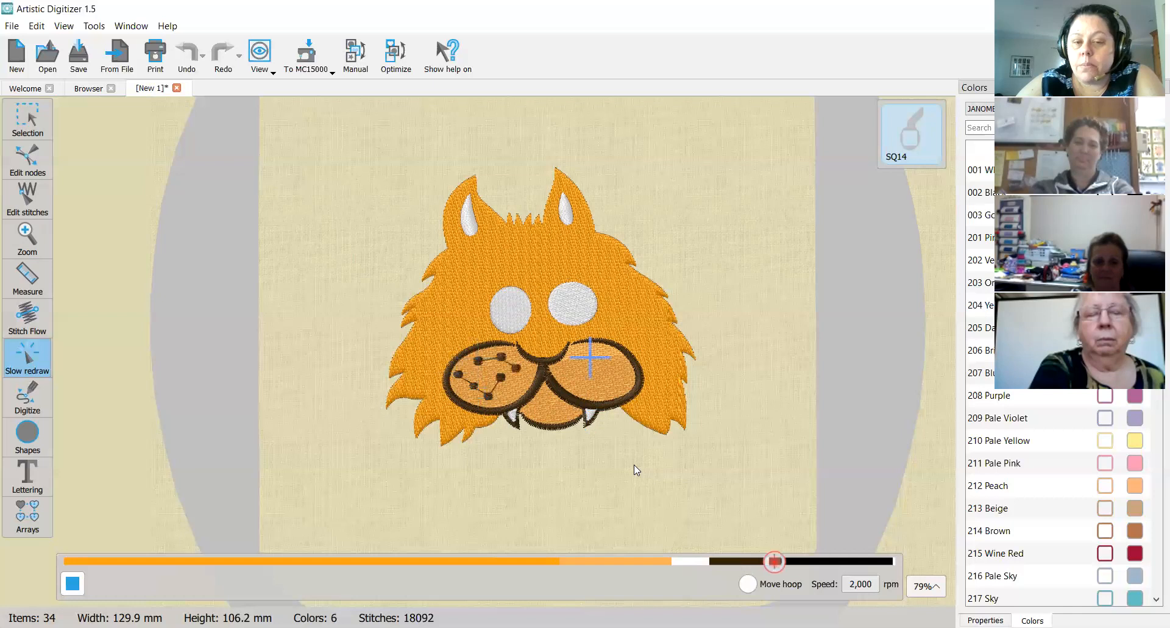
scroll(634, 464, "down", 3)
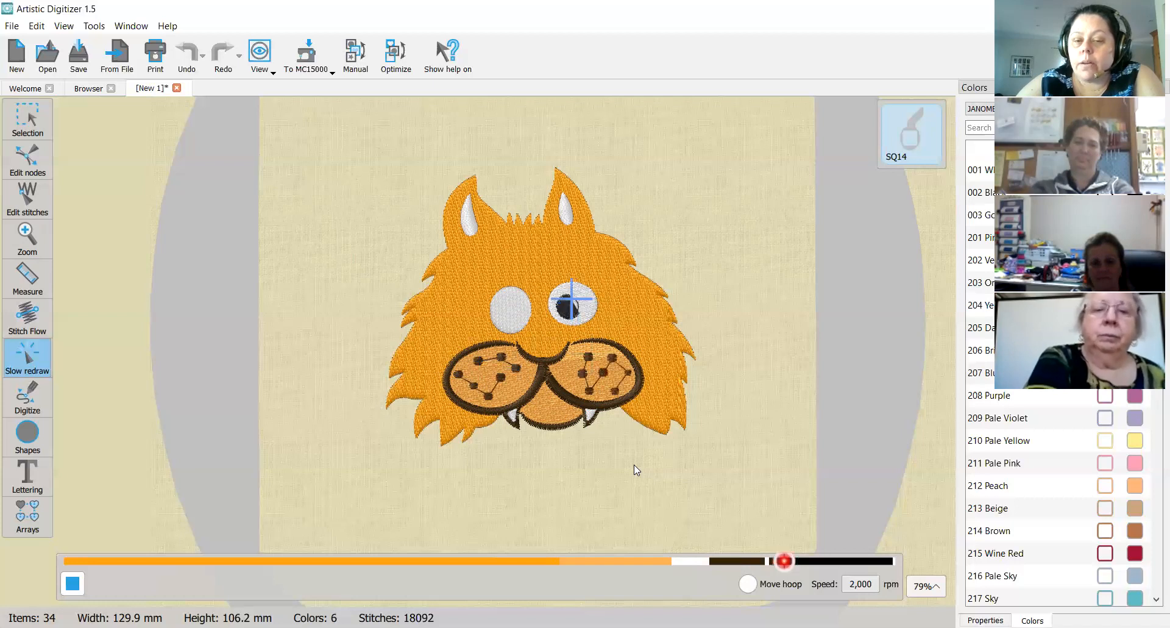
left_click(23, 122)
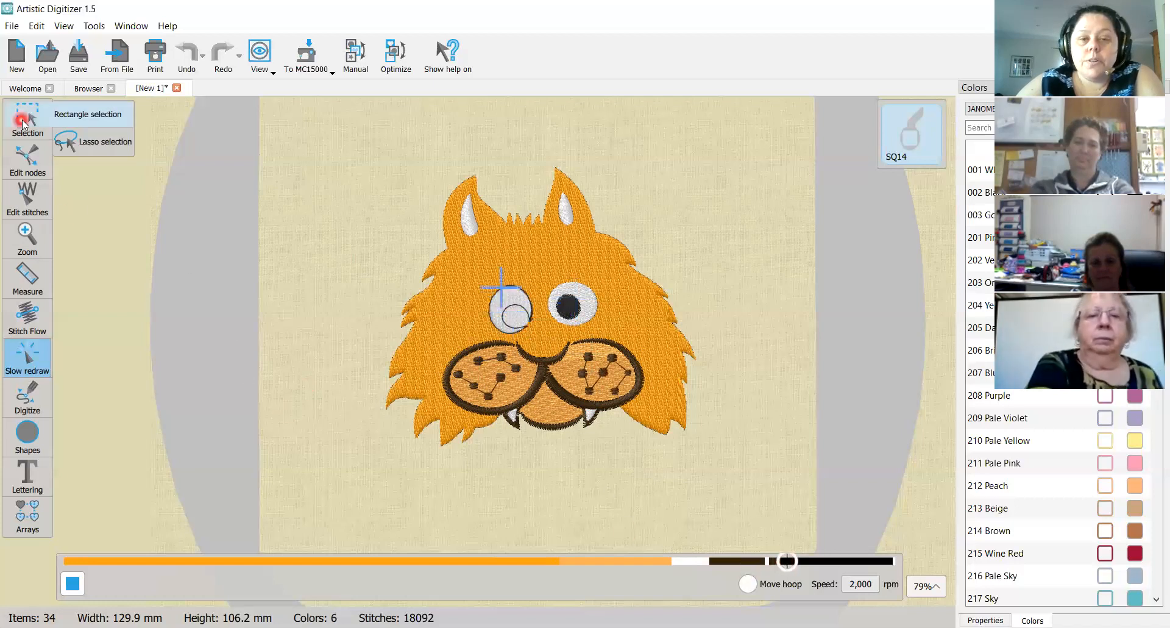
left_click(87, 113)
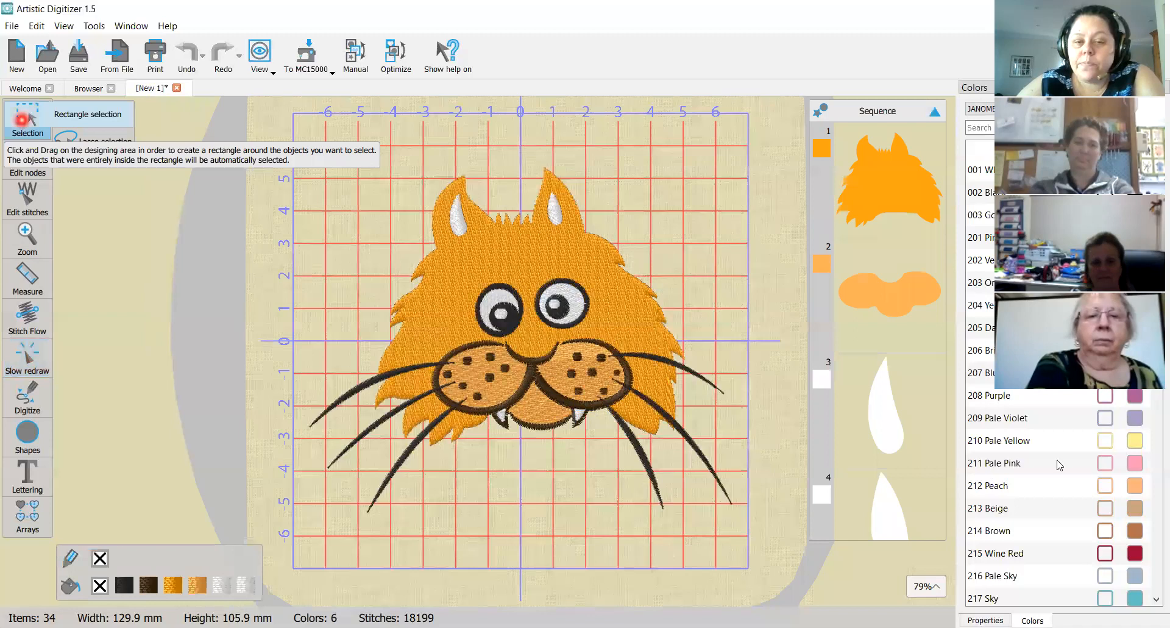
- Move the two white fangs together from sequence positions 8 and 9 to positions 22 and 23, after the brown muzzle dots
left_click(916, 402)
scroll(916, 402, "down", 9)
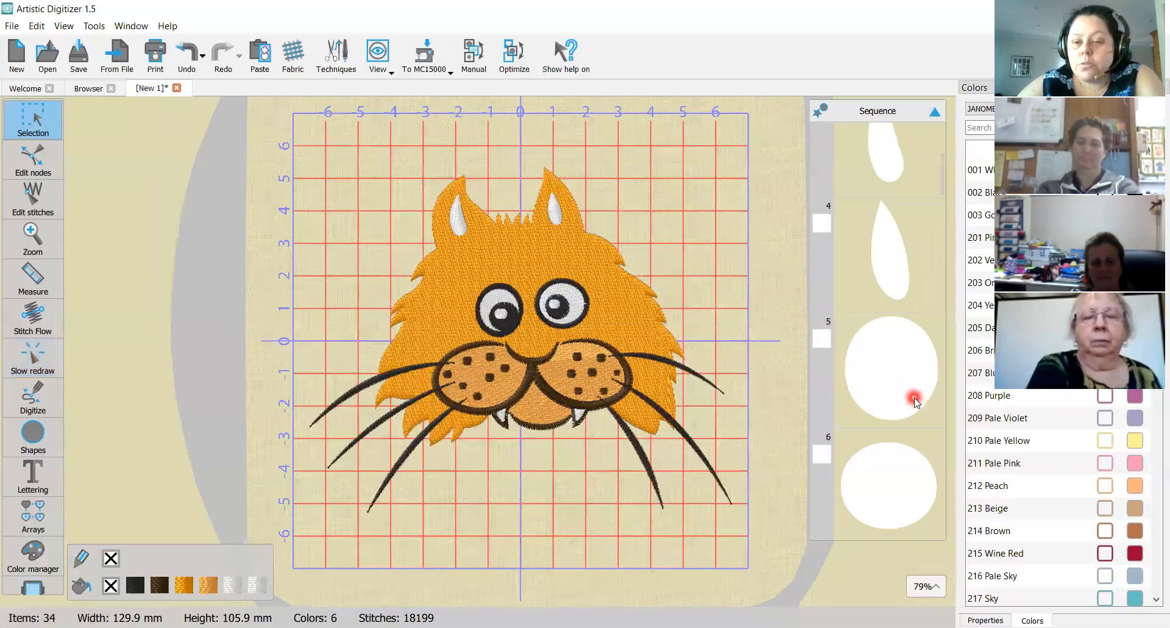
scroll(885, 269, "up", 2)
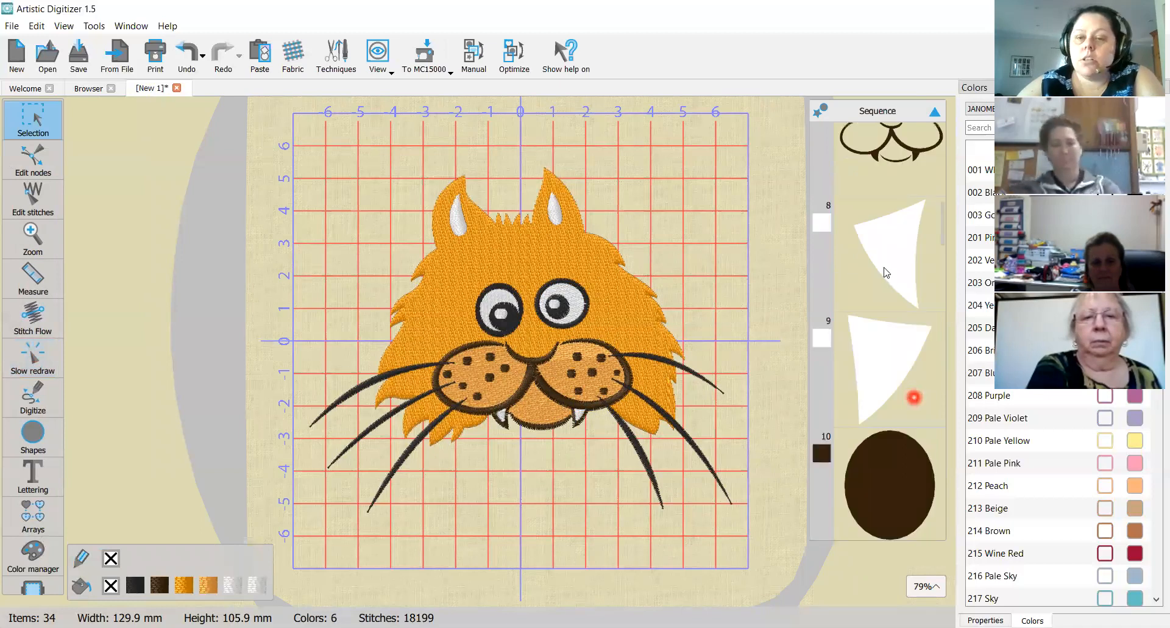
left_click(888, 242)
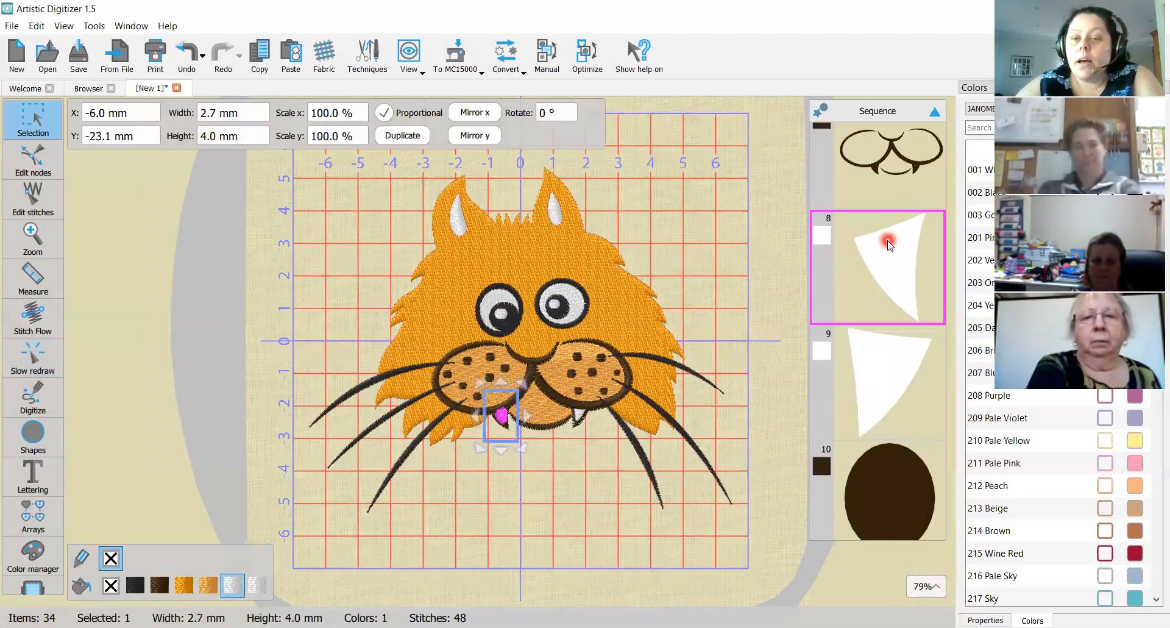
left_click(898, 387, "ctrl")
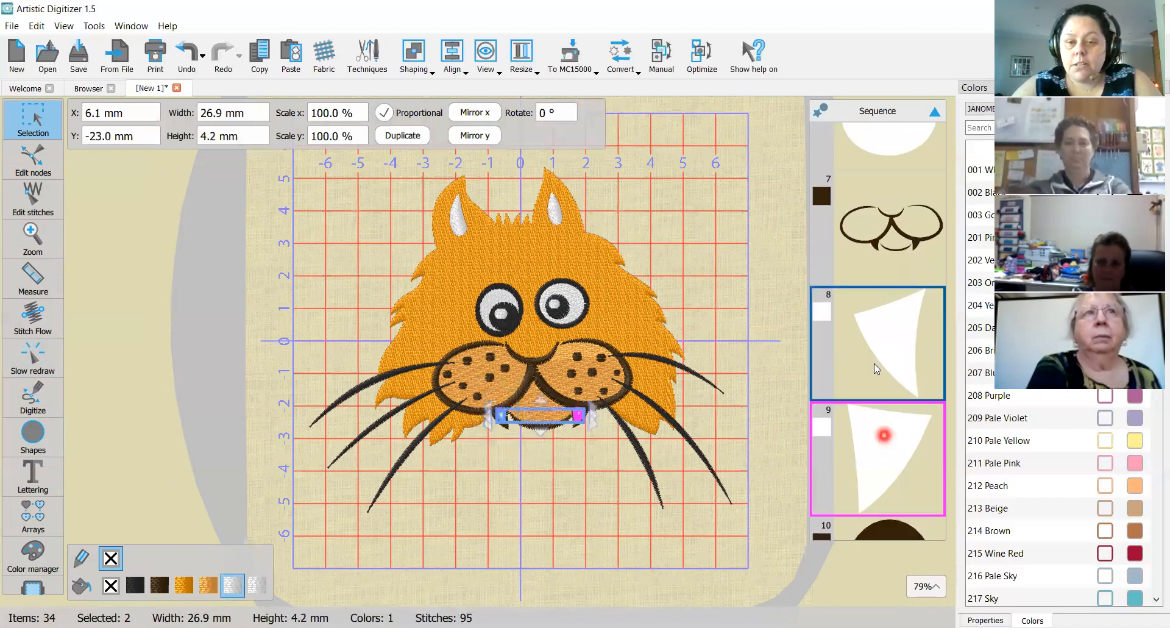
left_click_drag(852, 371, 901, 442)
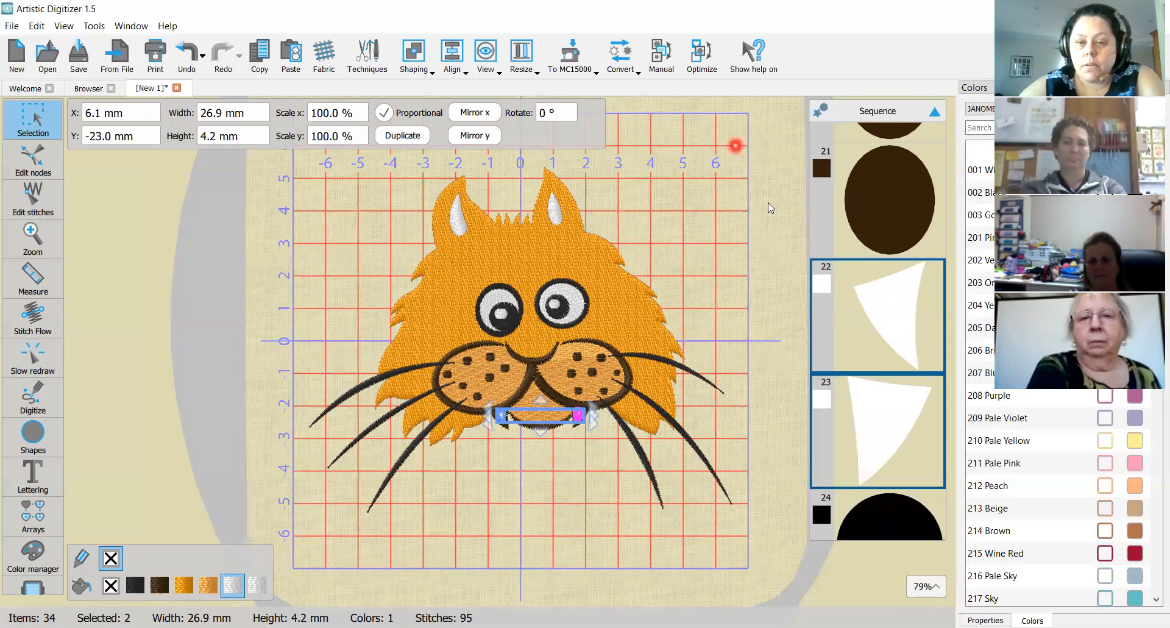
left_click(730, 249)
- Review the stitching sequence from the eye whites through the muzzle outline, brown dots, fangs, black eye parts and whiskers
scroll(539, 425, "down", 1)
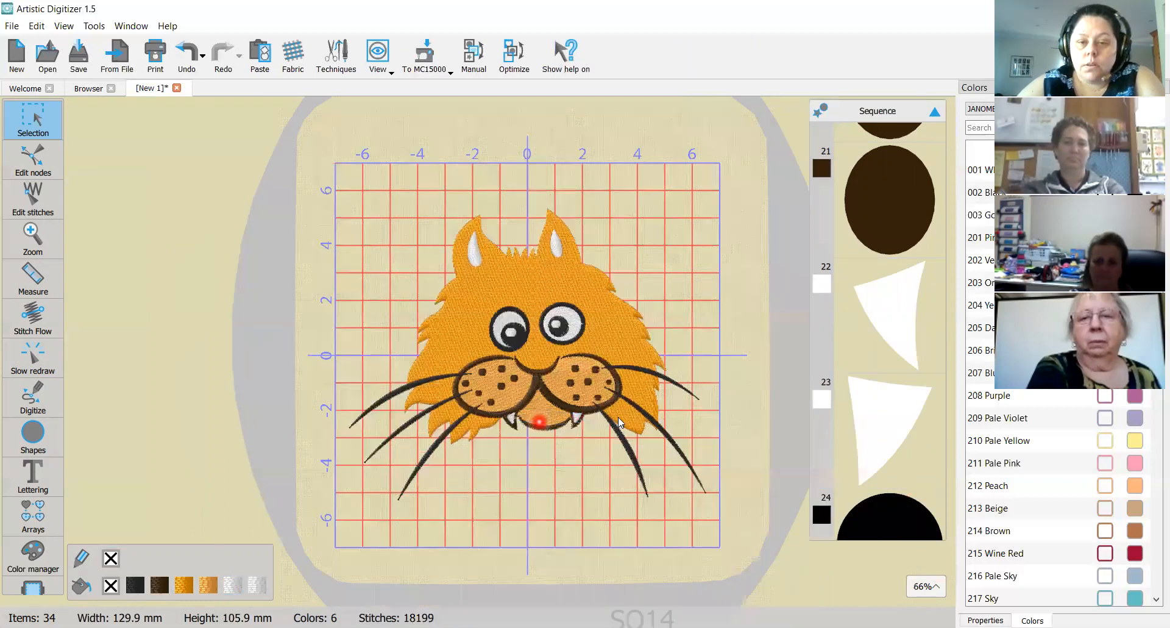
scroll(539, 421, "up", 1)
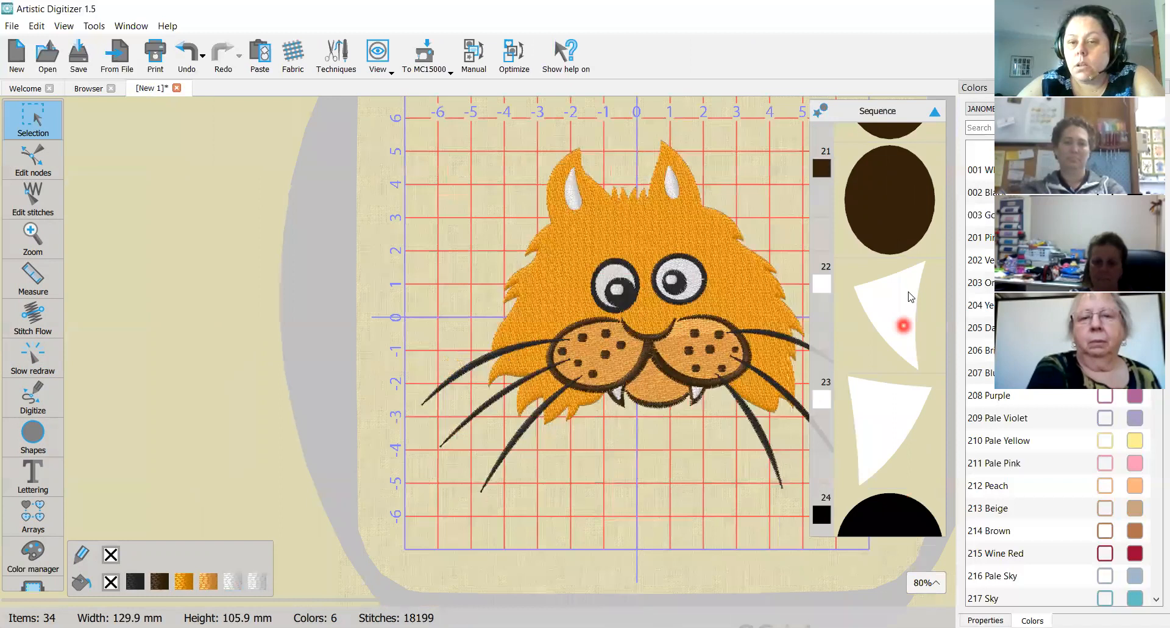
scroll(908, 292, "up", 15)
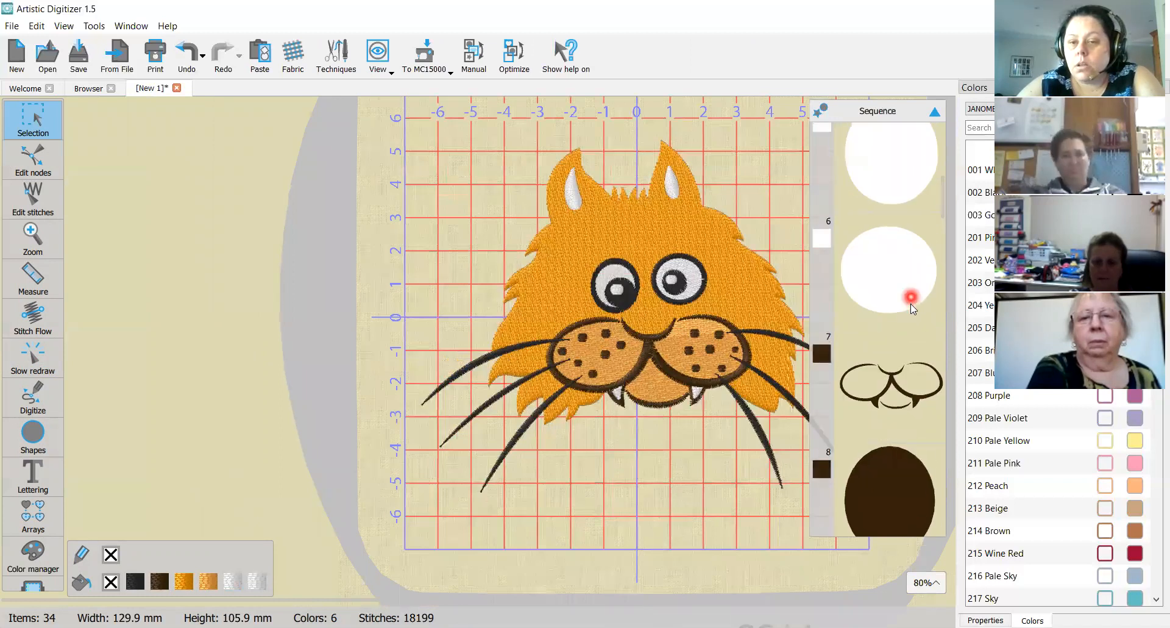
scroll(911, 304, "down", 1)
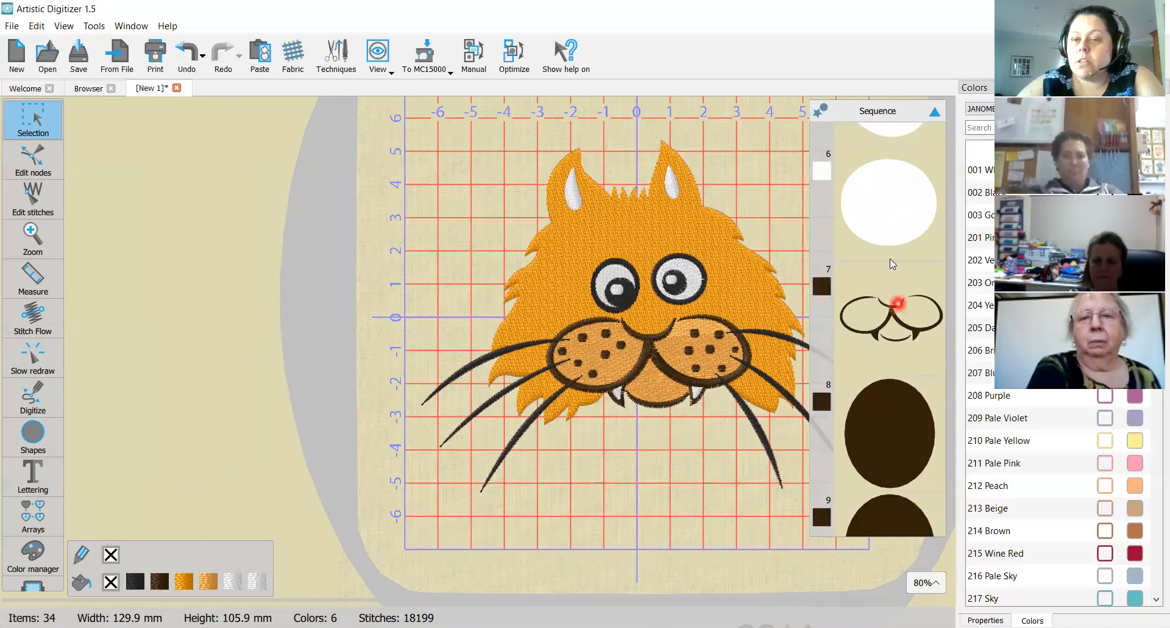
scroll(874, 235, "down", 2)
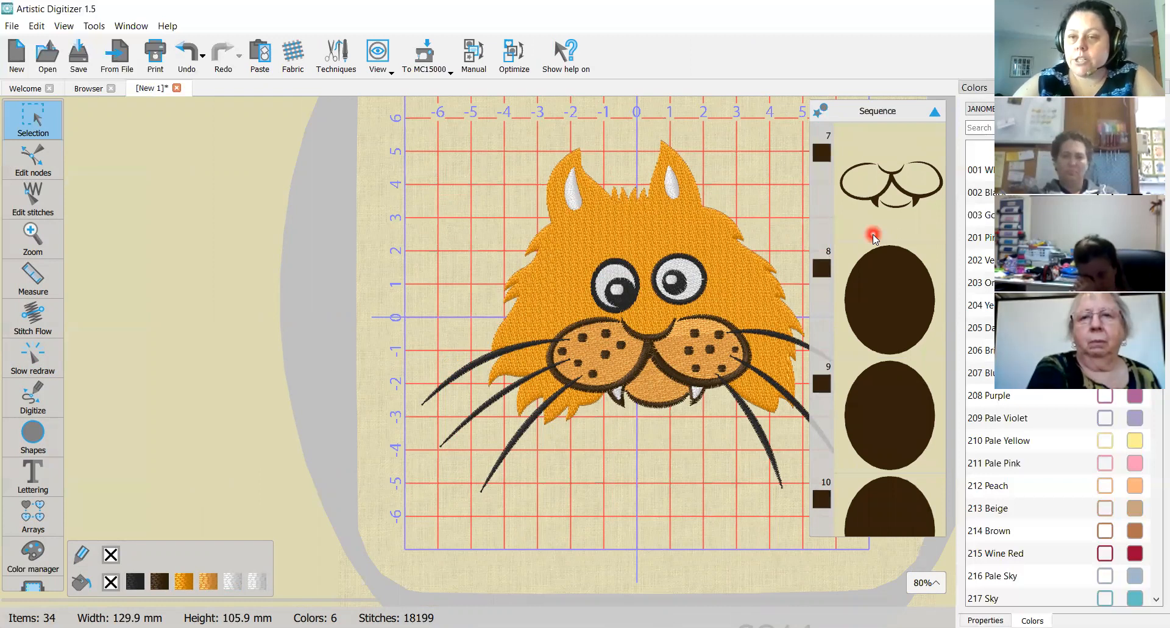
scroll(873, 236, "down", 1)
scroll(872, 232, "down", 1)
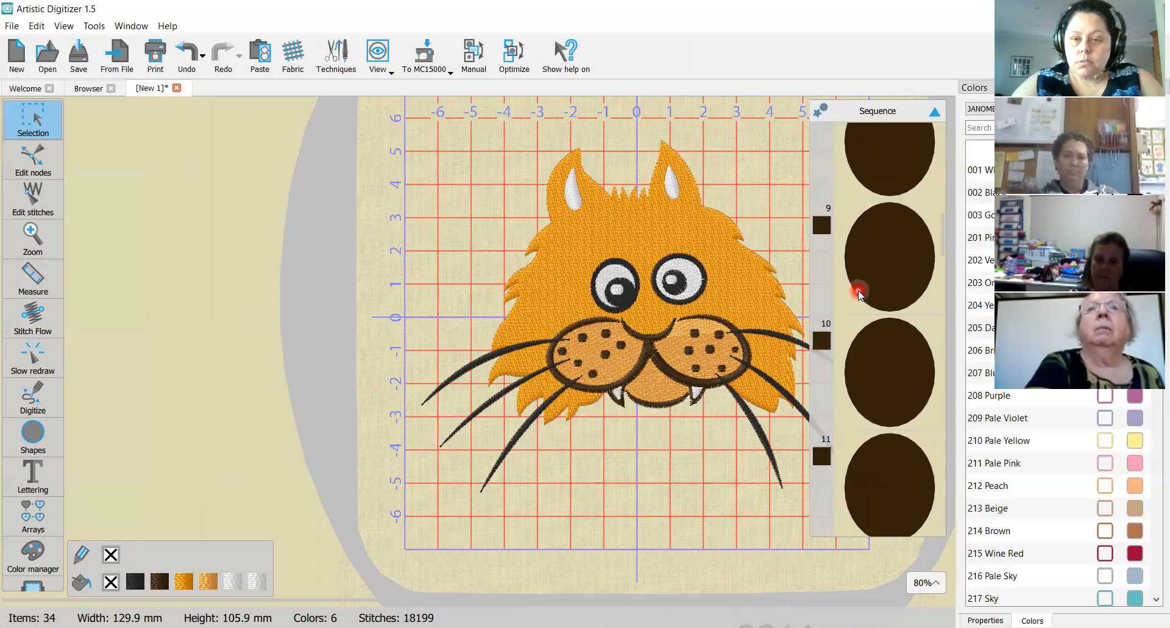
scroll(859, 294, "down", 1)
scroll(727, 395, "down", 2)
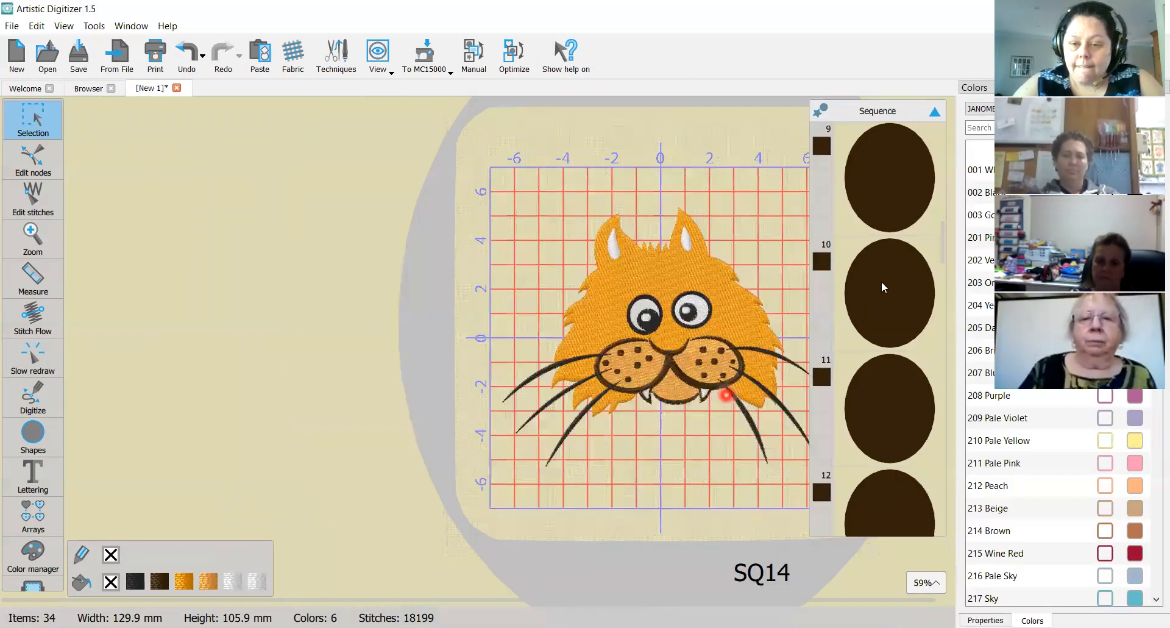
scroll(881, 280, "down", 3)
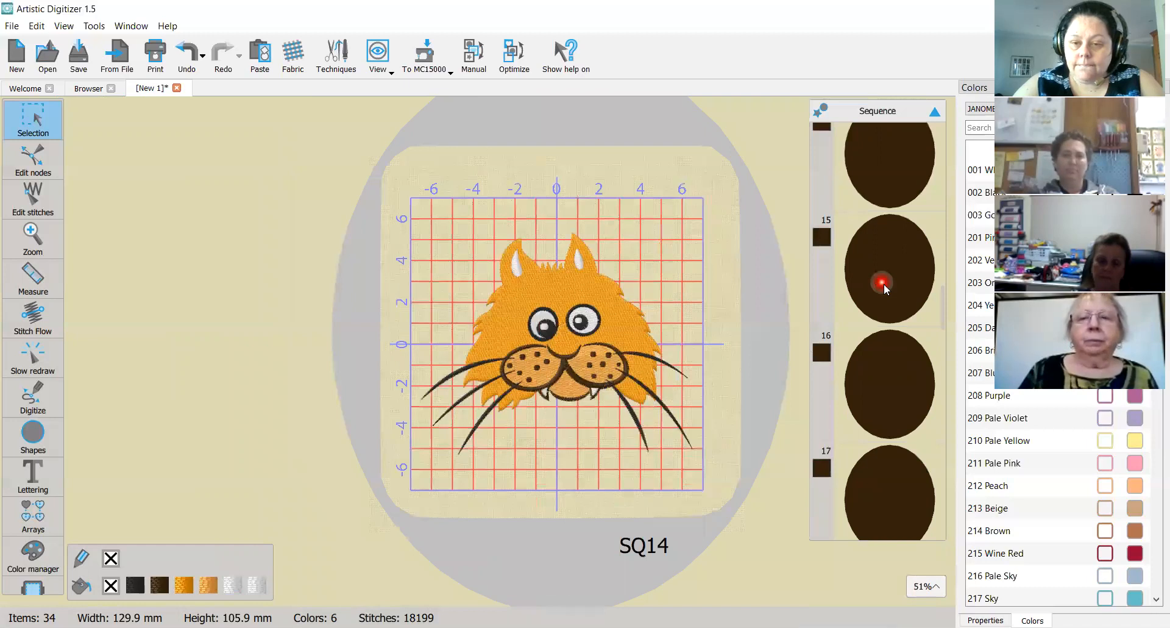
scroll(893, 341, "down", 3)
scroll(895, 430, "down", 2)
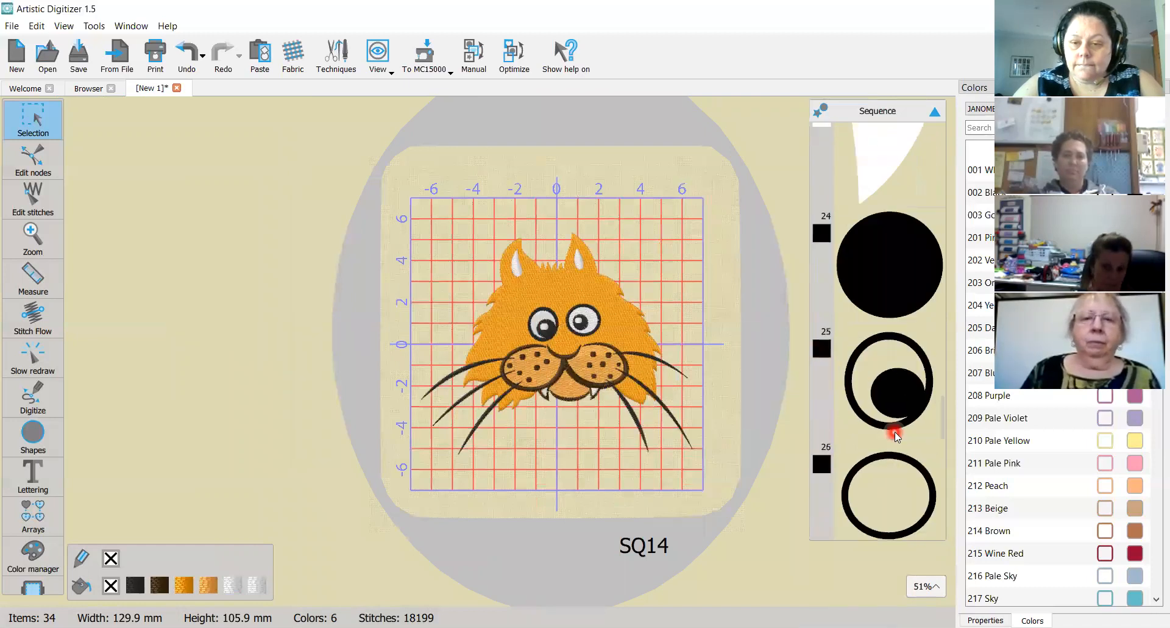
scroll(895, 431, "down", 2)
scroll(895, 431, "down", 2)
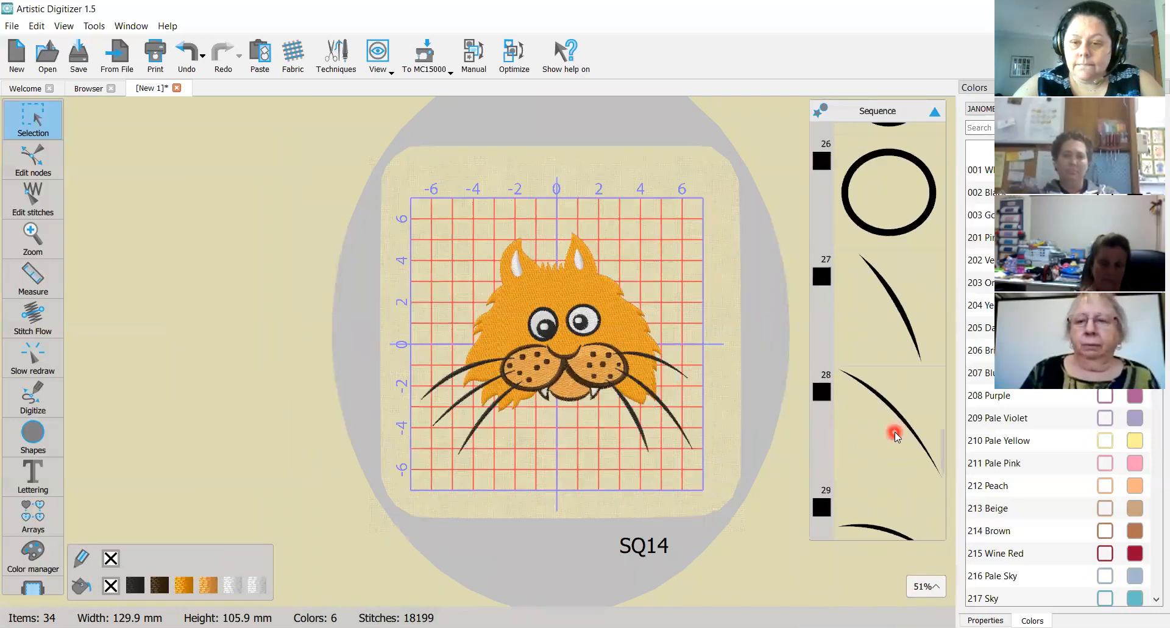
scroll(895, 432, "down", 2)
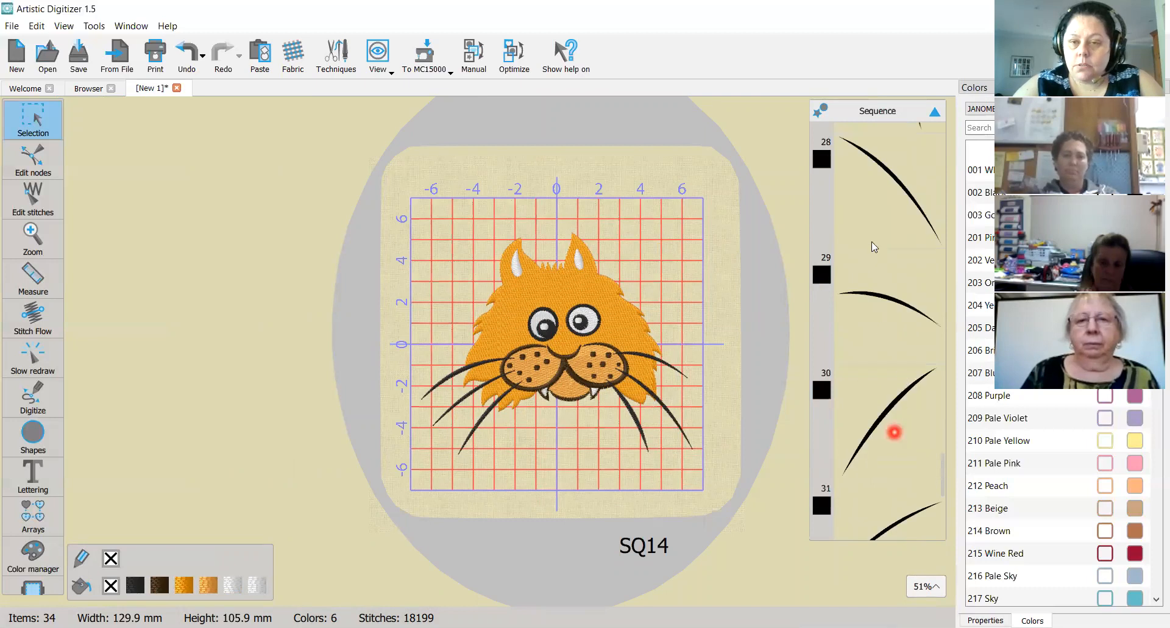
scroll(871, 243, "up", 2)
scroll(564, 379, "up", 1)
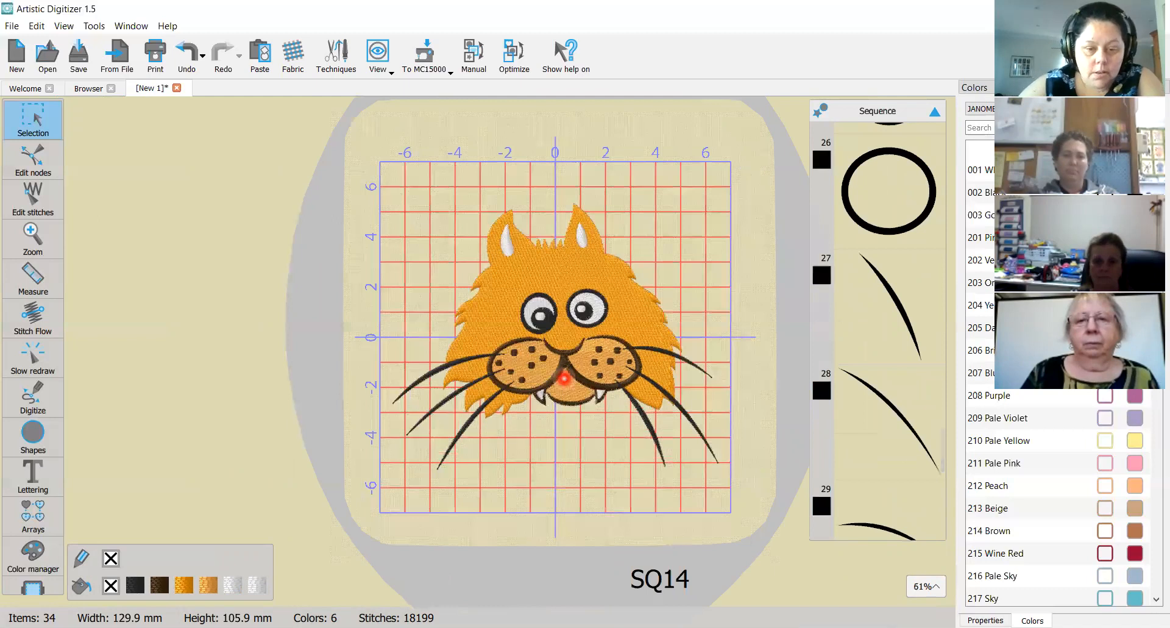
- Switch to Photos to compare the muzzle with the stitched cat in IMG_5769.JPG, and return to Artistic Digitizer
scroll(567, 379, "up", 3)
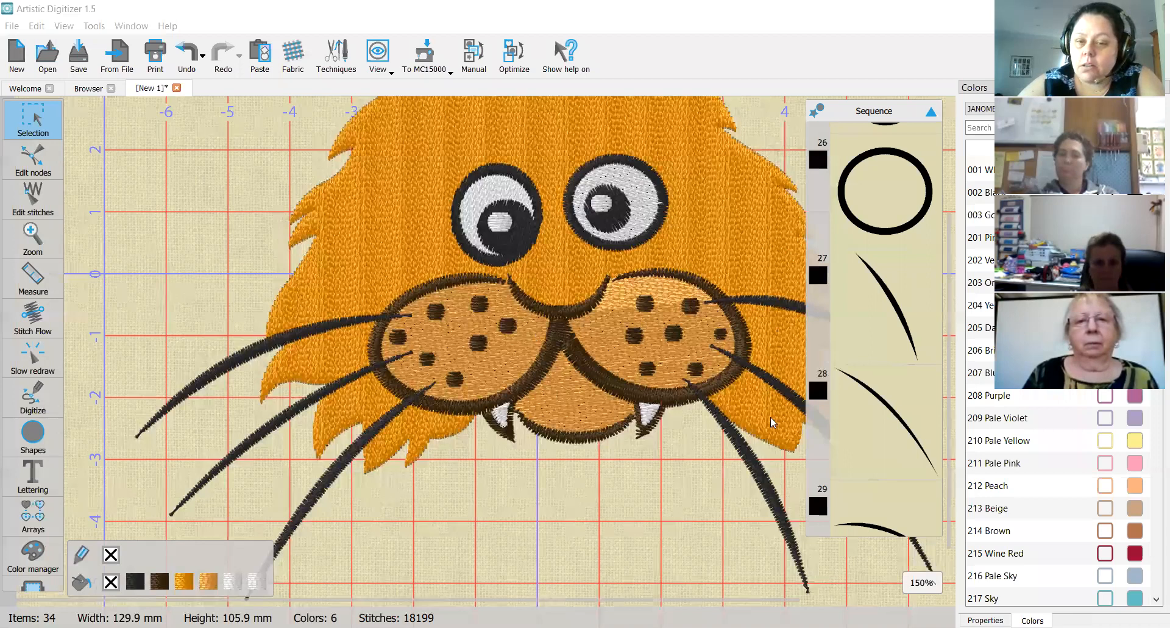
key("alt+Tab")
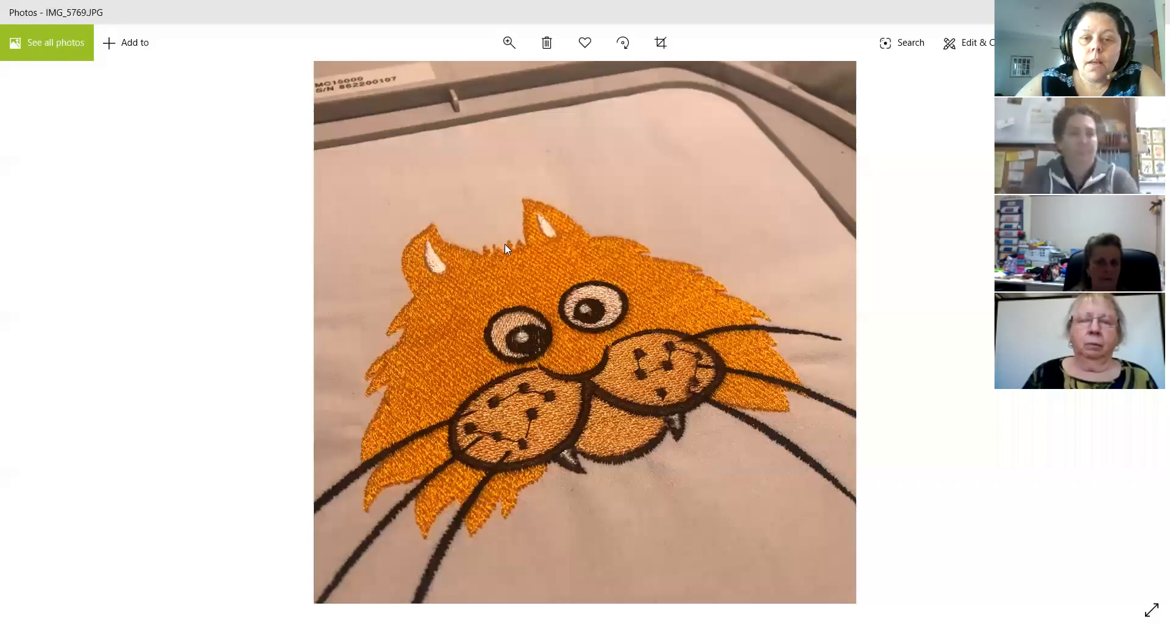
key("alt+Tab")
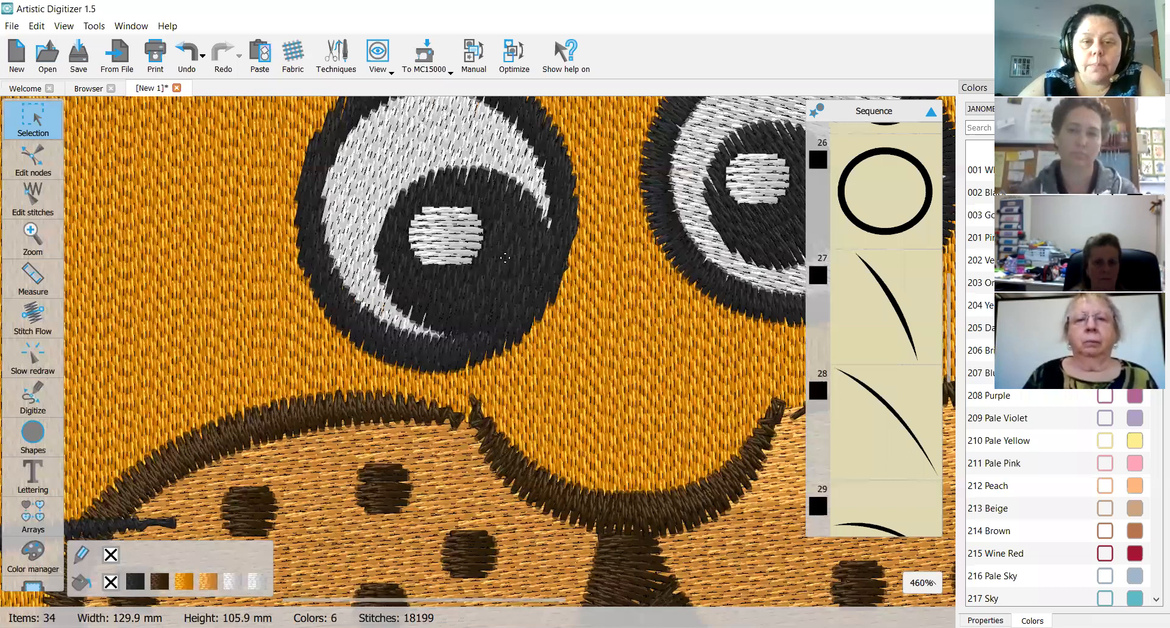
- Select the black ring and pupil of the cat's left-hand eye, sequence position 25, and examine its direction line with Stitch Flow
left_click(505, 257)
scroll(505, 257, "up", 1)
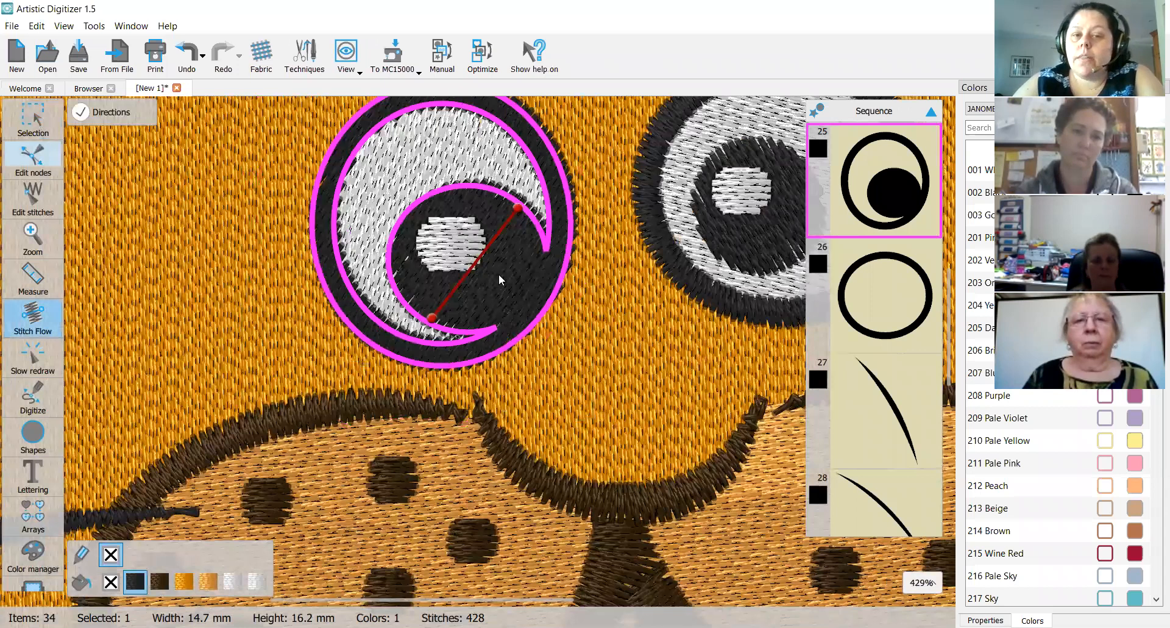
key("Escape")
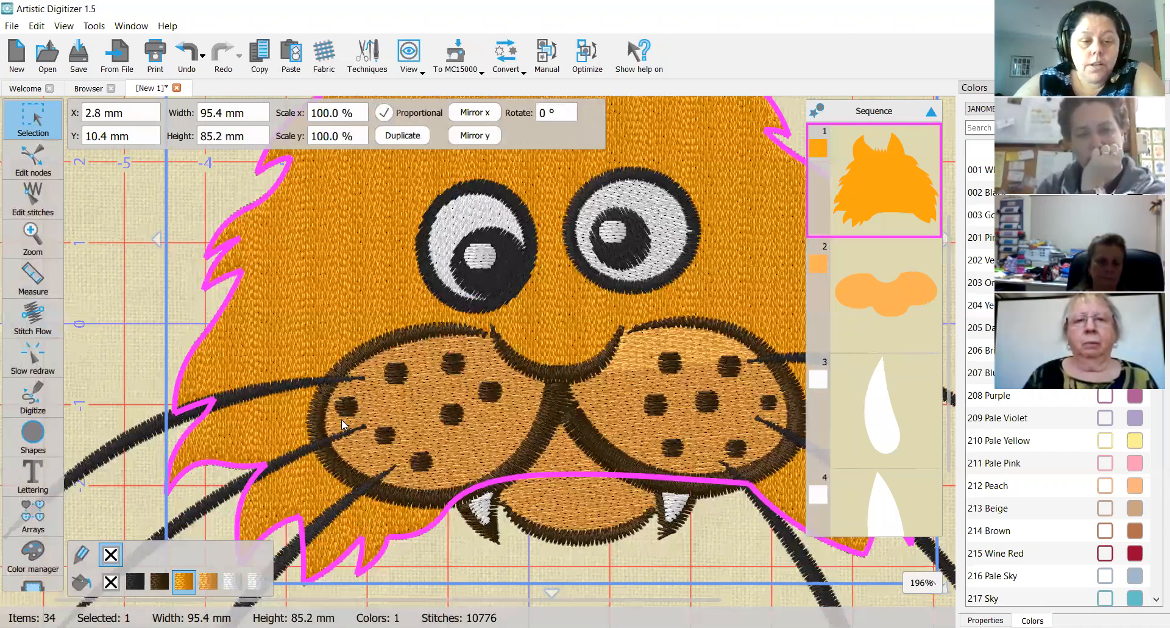
scroll(342, 419, "down", 8)
left_click(244, 479)
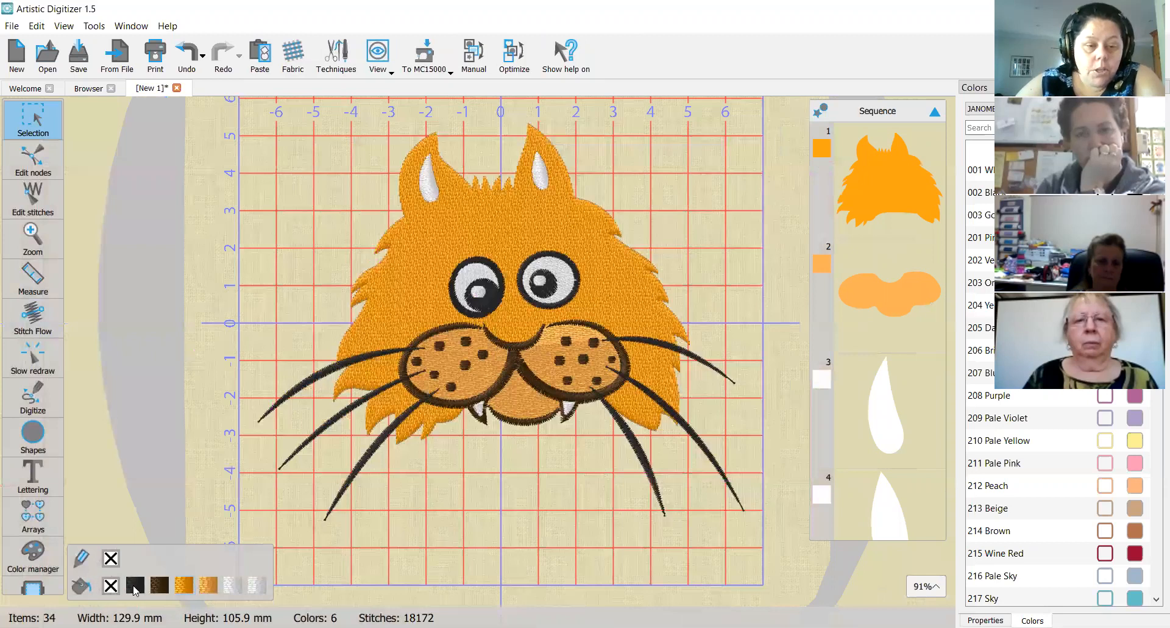
left_click(258, 588)
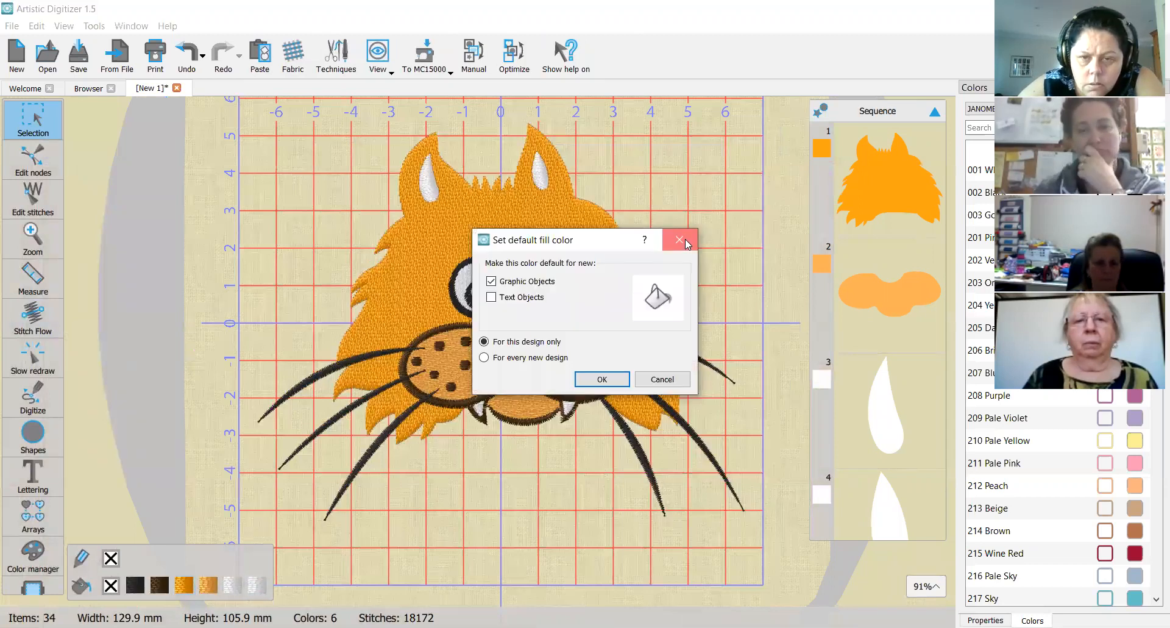
left_click(685, 239)
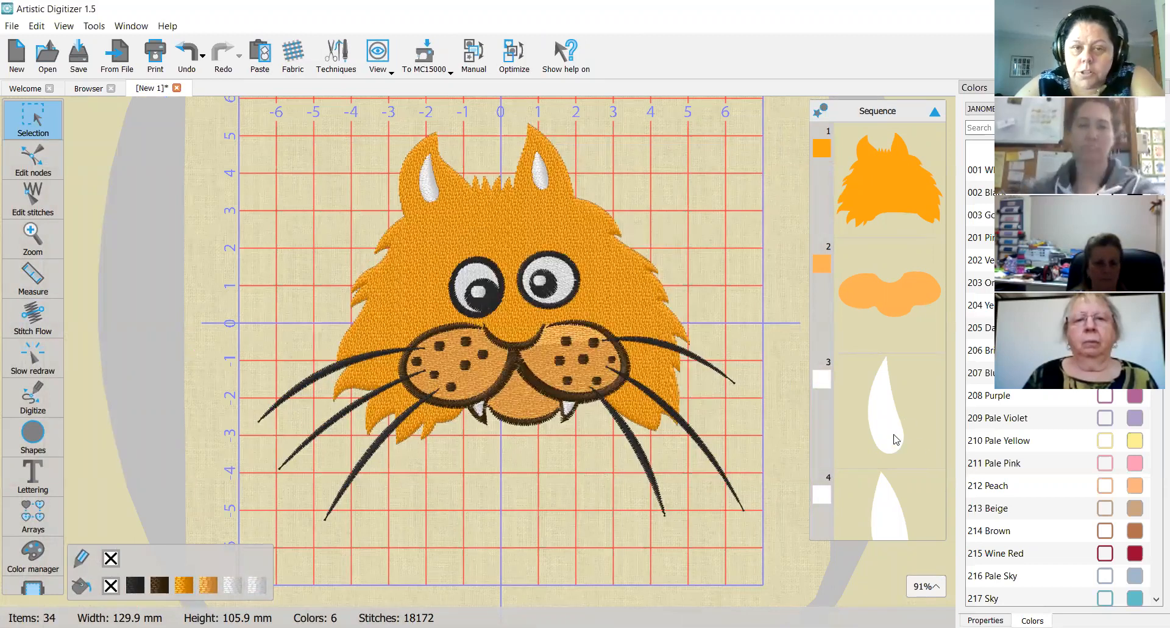
- Select the white inner ear at position 4, the muzzle outline at 7 and the dot at 8 in turn to check their colors
left_click(897, 508)
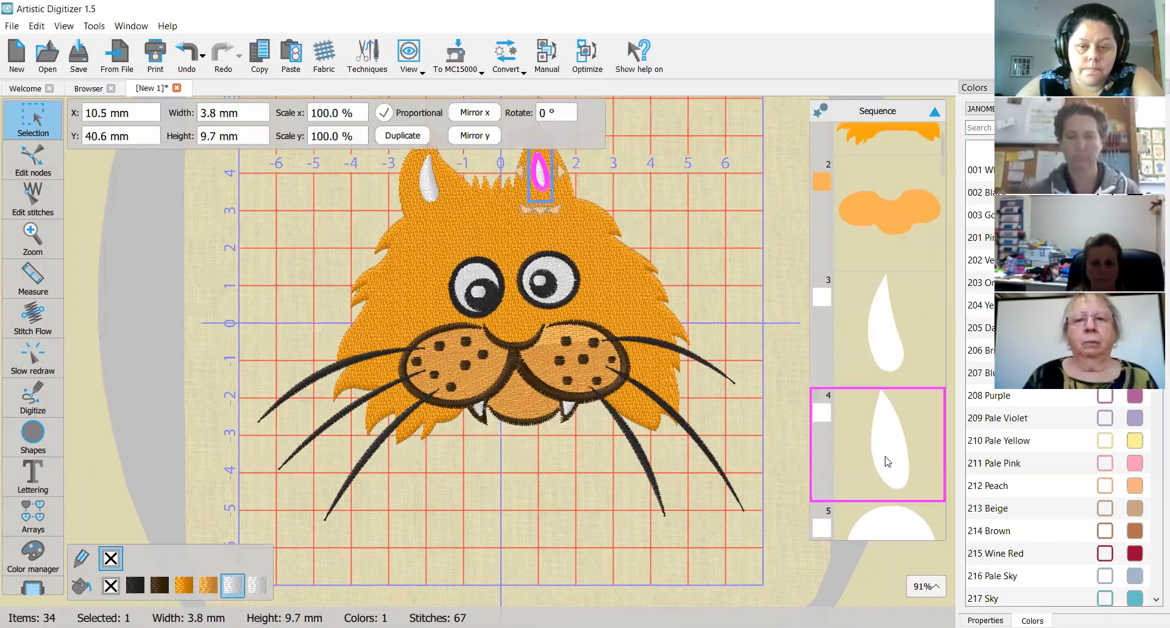
scroll(891, 472, "down", 3)
left_click(894, 482)
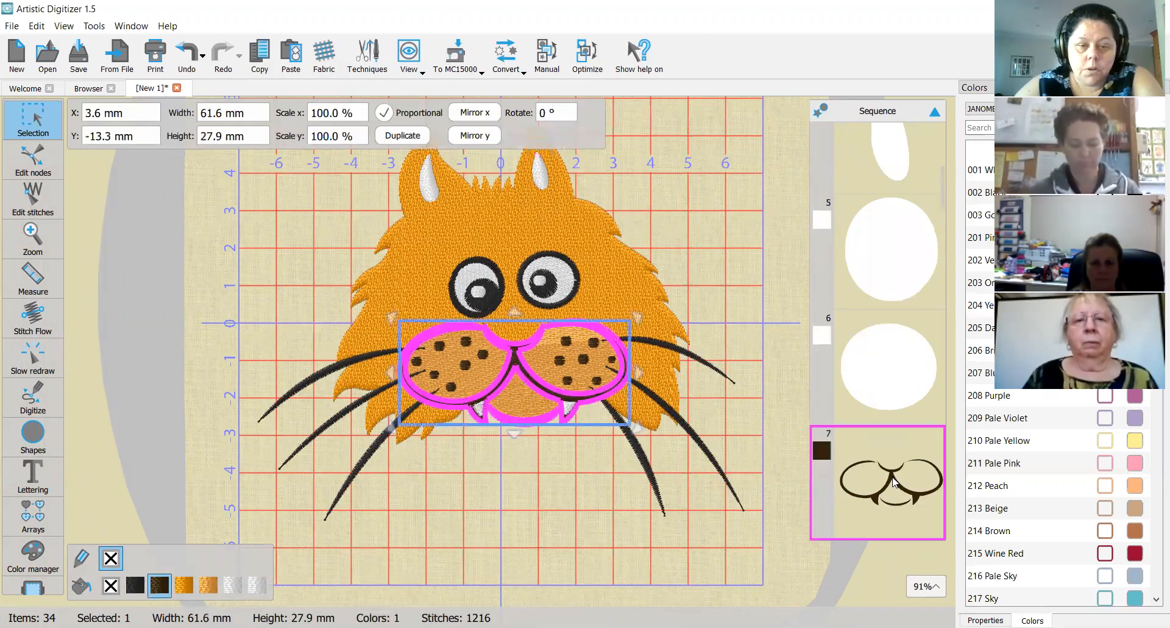
scroll(892, 482, "down", 3)
left_click(893, 482)
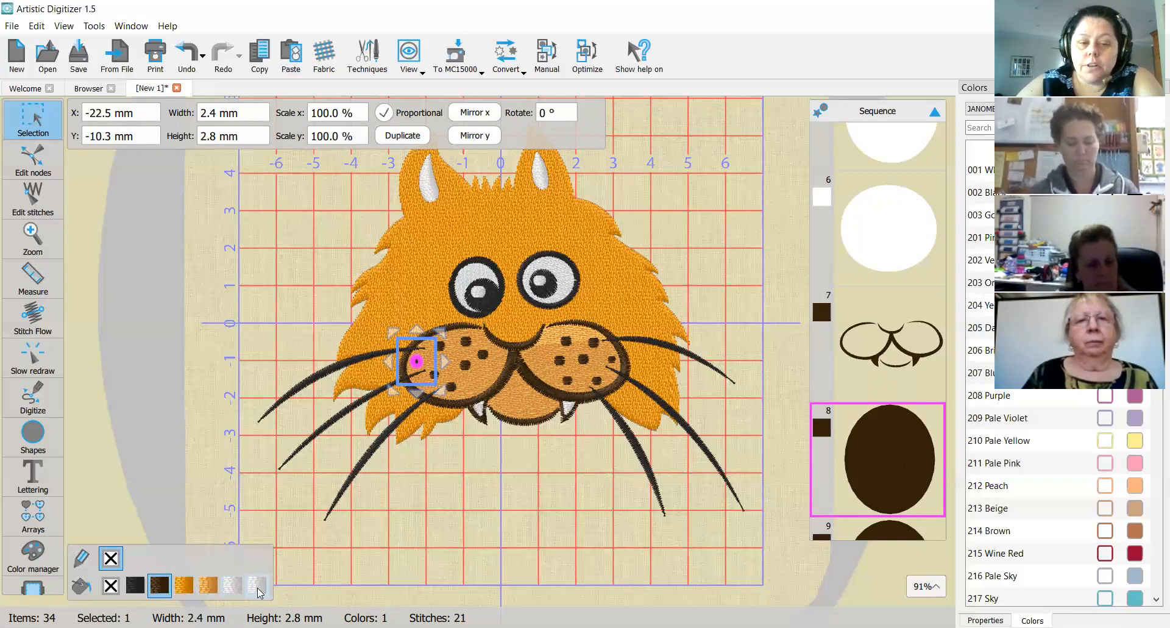
- Try the #ffffff white fill on the muzzle dot at sequence position 8, and select the eye white at position 6
left_click(258, 588)
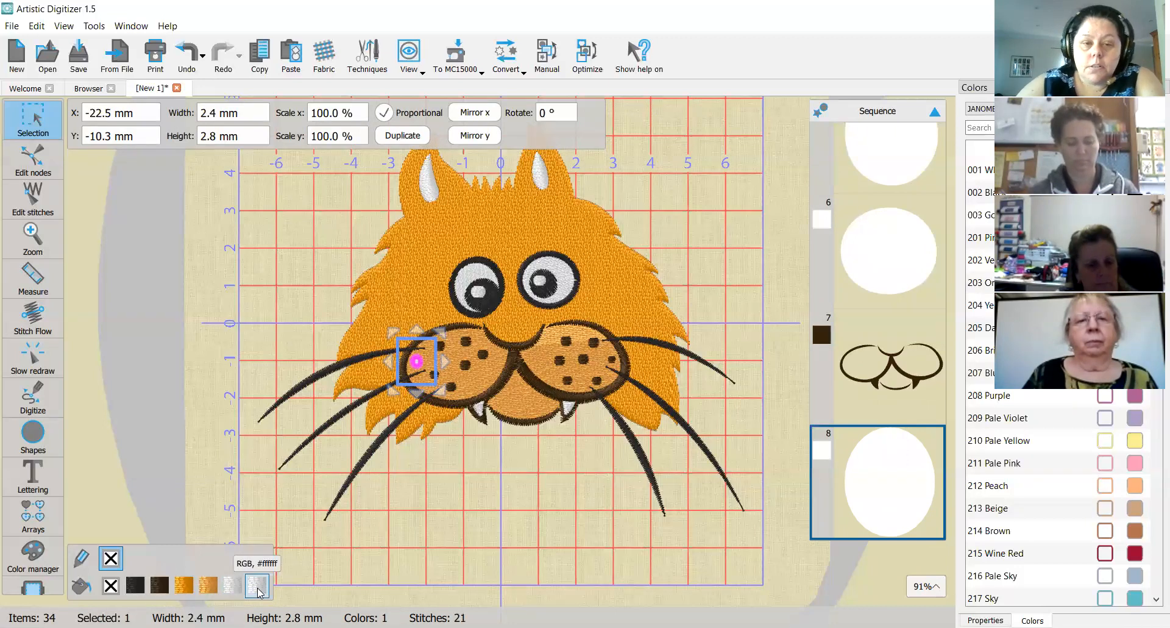
scroll(427, 375, "up", 2)
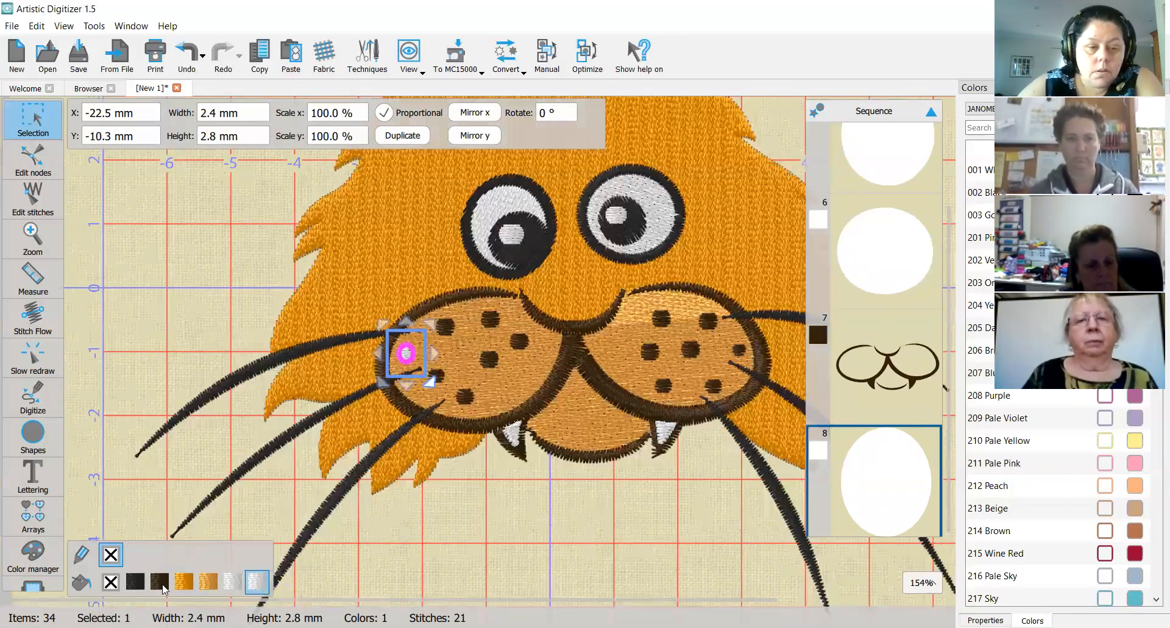
left_click(889, 272)
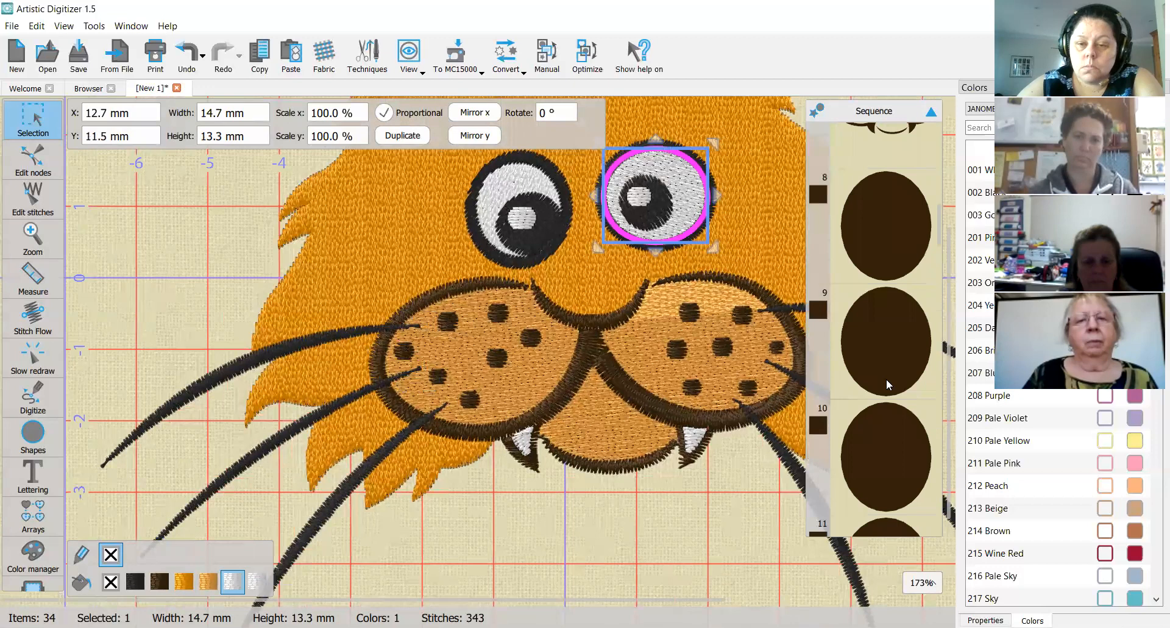
- Select the two white teeth at sequence positions 22 and 23 in turn to check their fill color
scroll(887, 384, "down", 4)
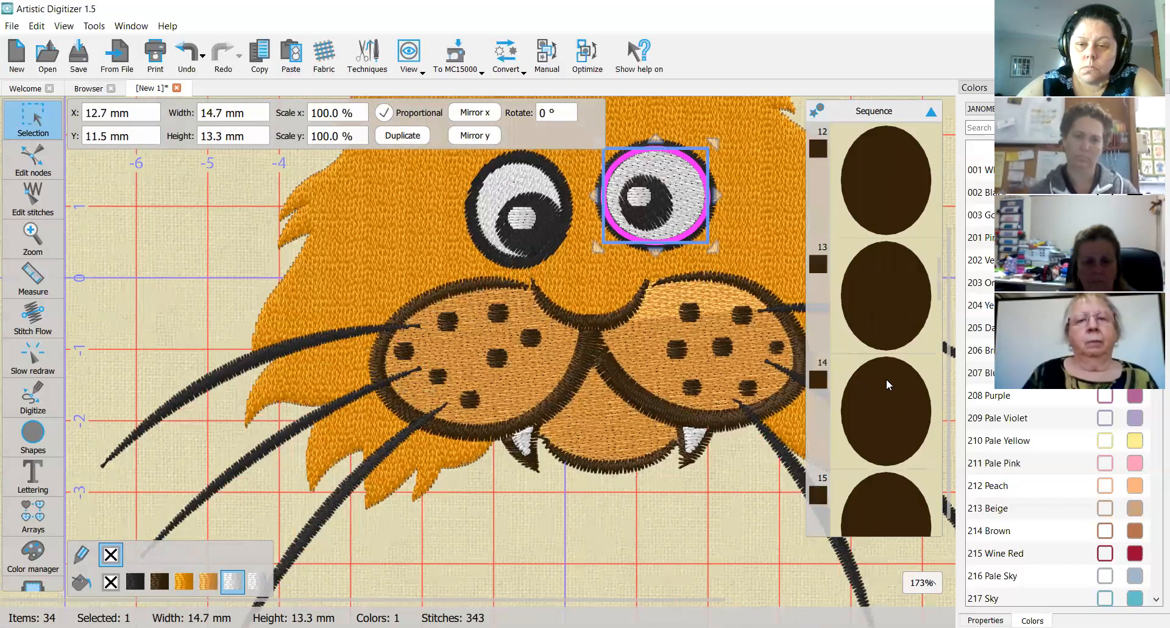
scroll(886, 379, "down", 4)
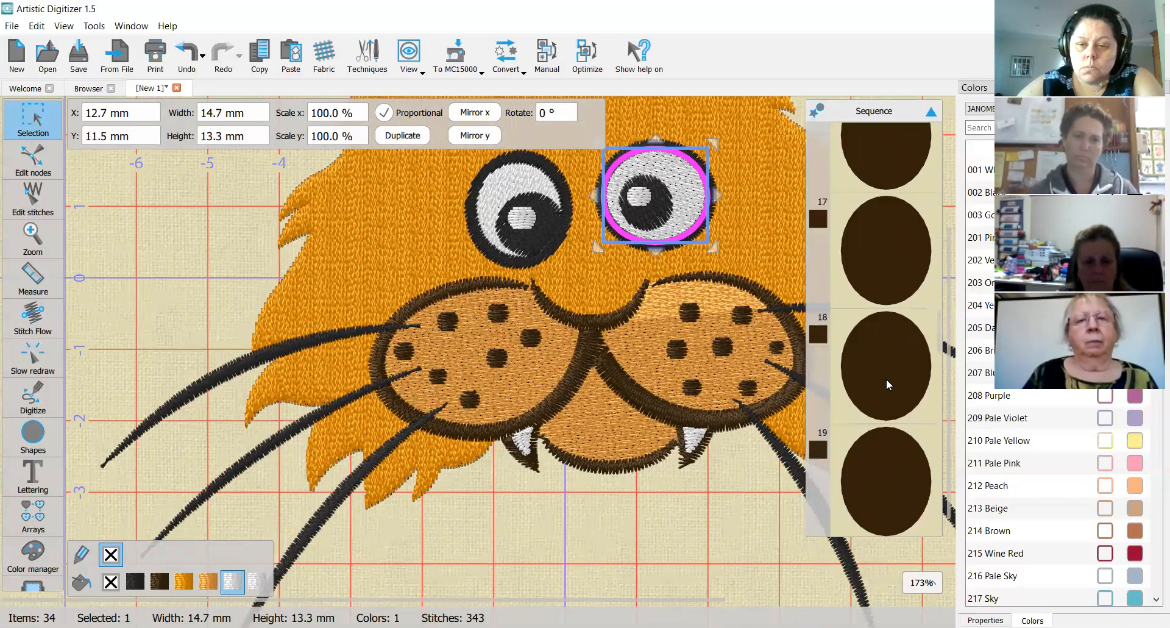
scroll(893, 437, "down", 4)
left_click(893, 437)
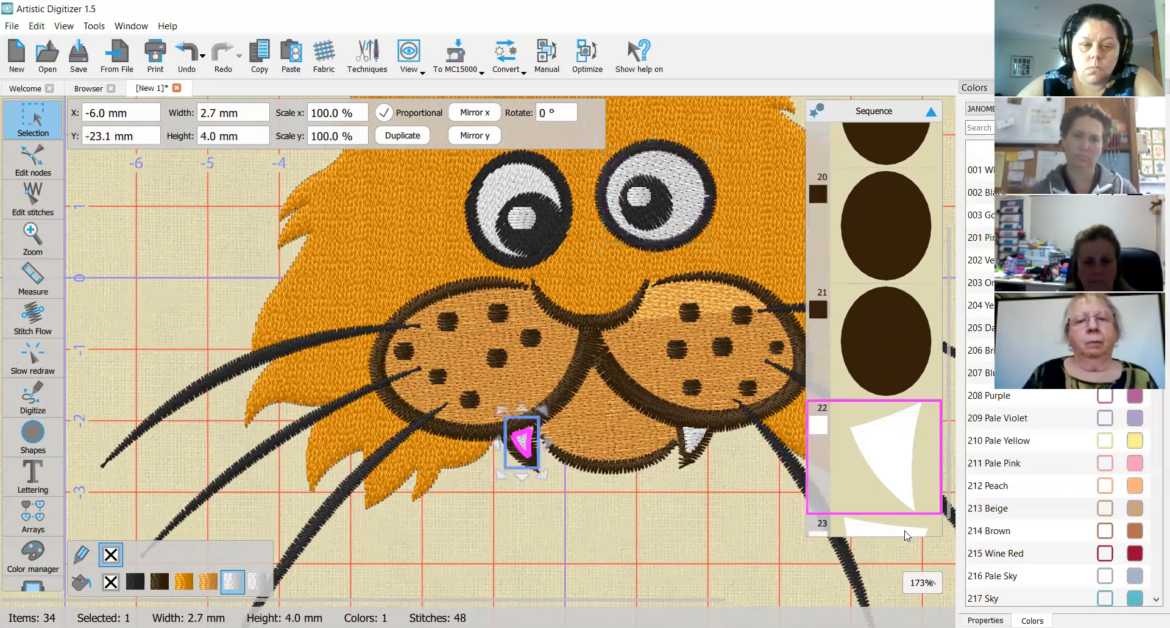
scroll(887, 452, "down", 1)
left_click(887, 452)
scroll(887, 451, "down", 8)
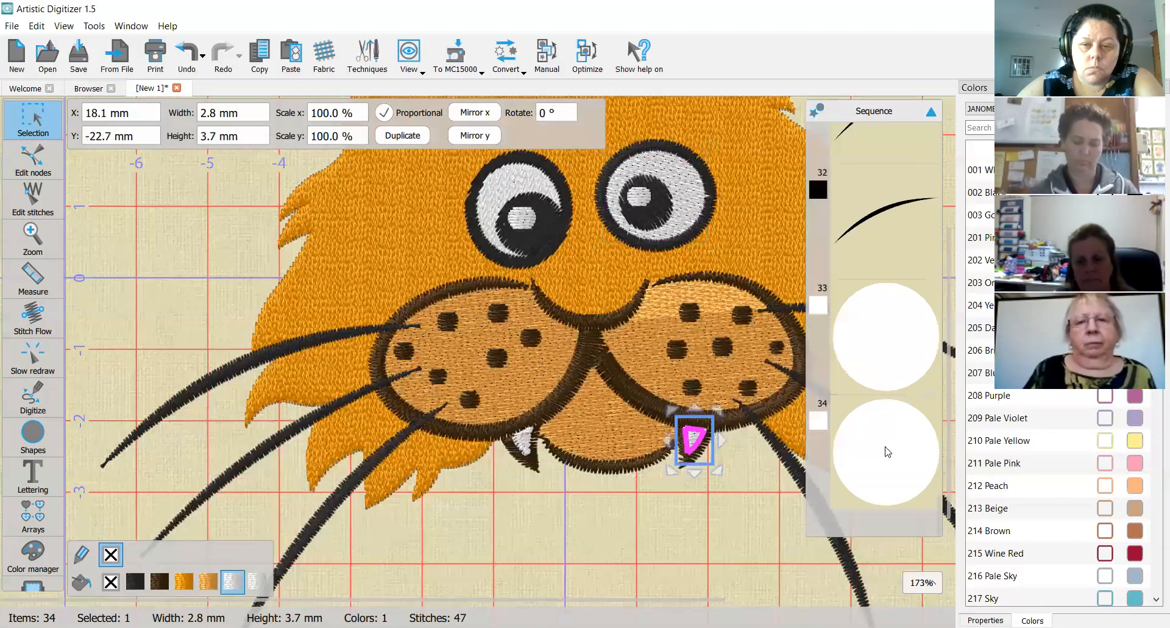
- Recolor the white eye highlights at sequence positions 33 and 34 with the same white thread as the teeth, and deselect
scroll(884, 446, "up", 1)
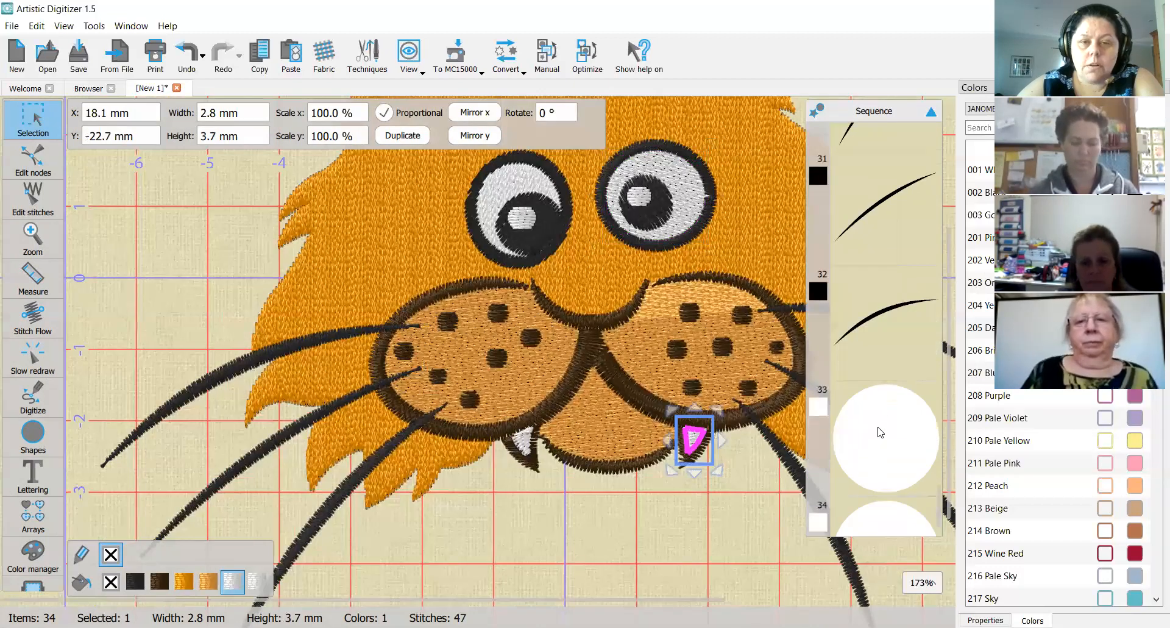
left_click(879, 432)
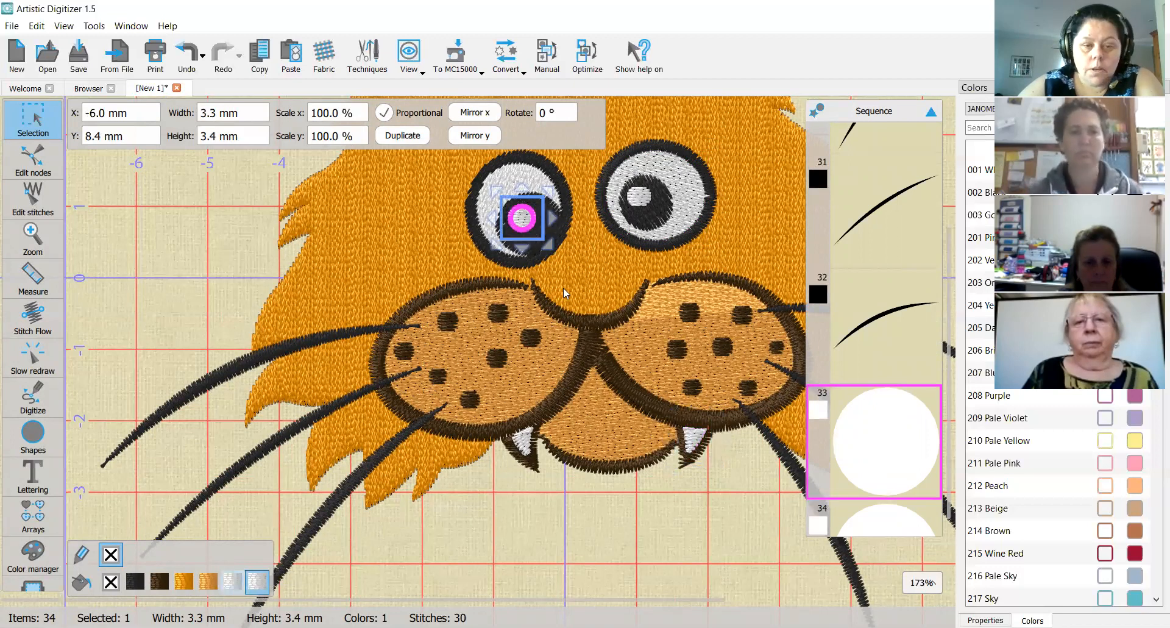
scroll(905, 494, "down", 1)
left_click(898, 480)
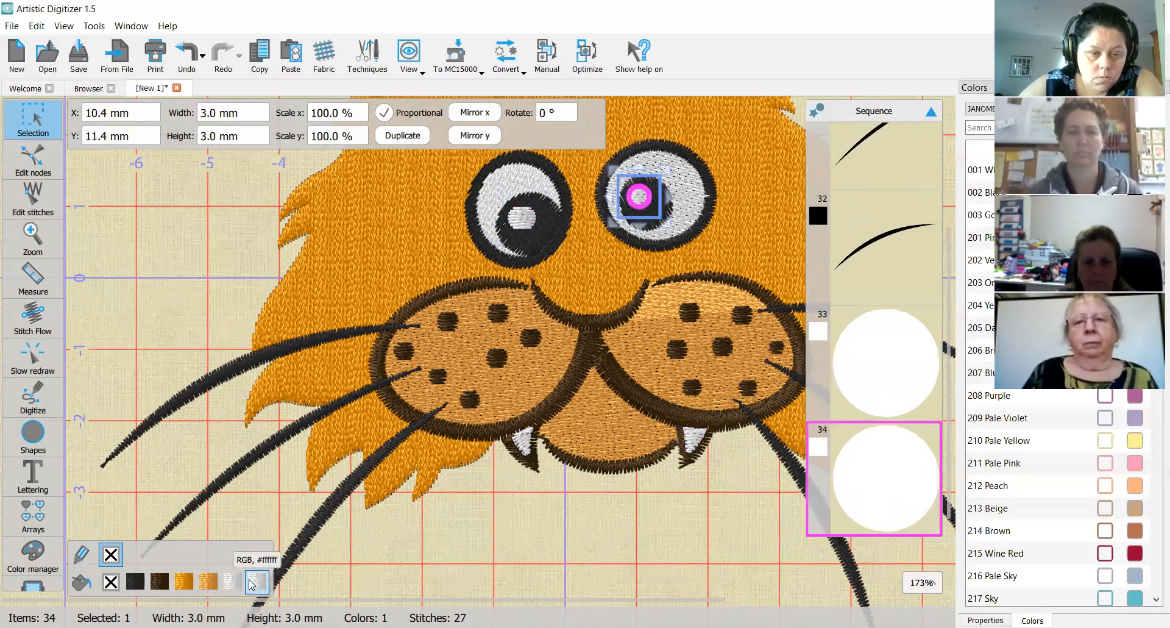
left_click(229, 583)
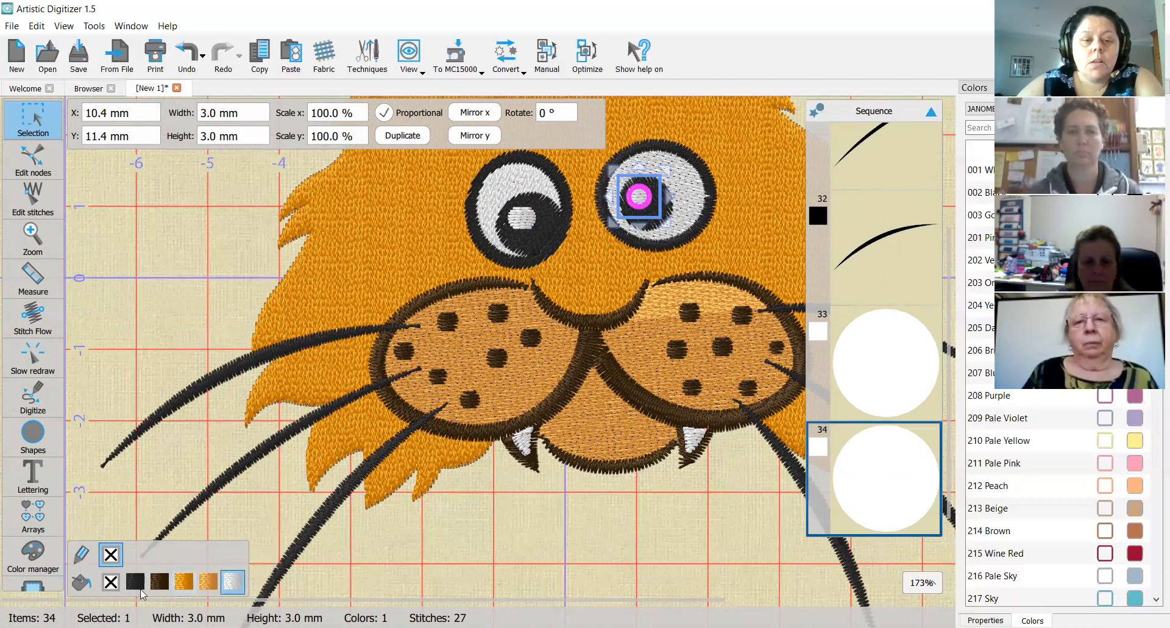
left_click(586, 509)
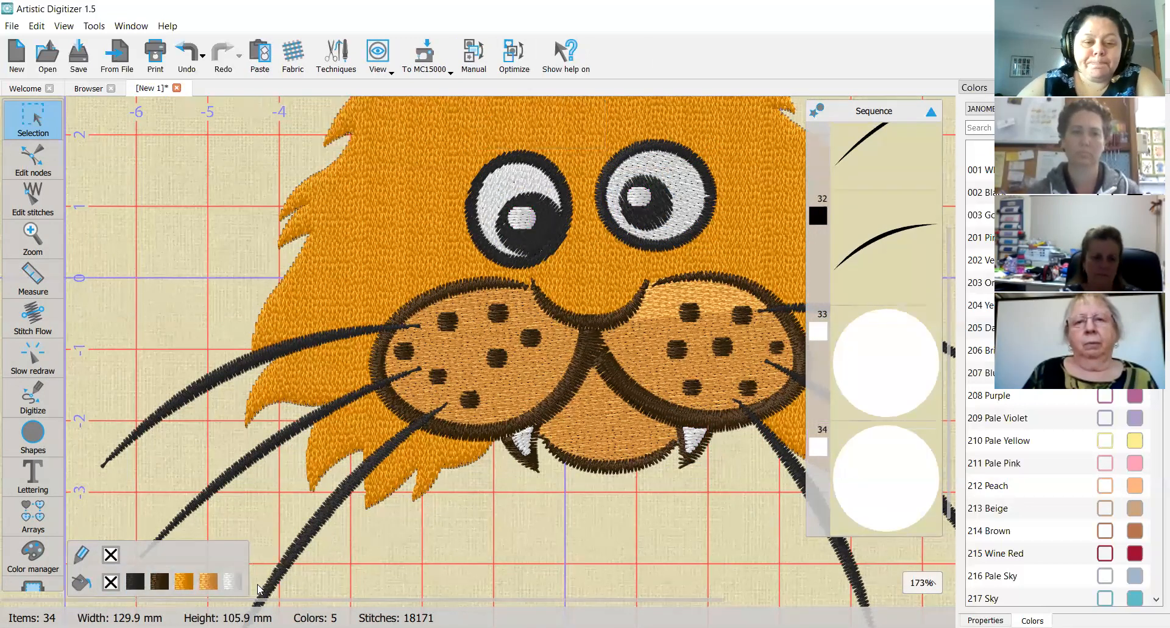
- View the whole cat and examine the order of the color blocks with Slow redraw, returning to Selection
scroll(559, 537, "down", 2)
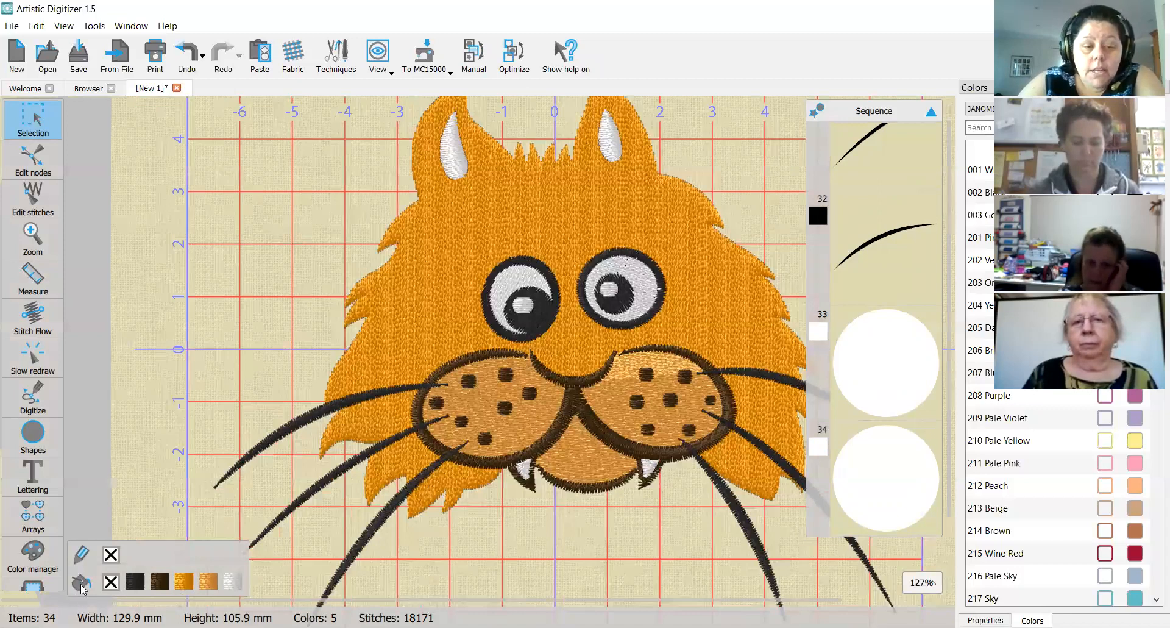
scroll(466, 210, "down", 1)
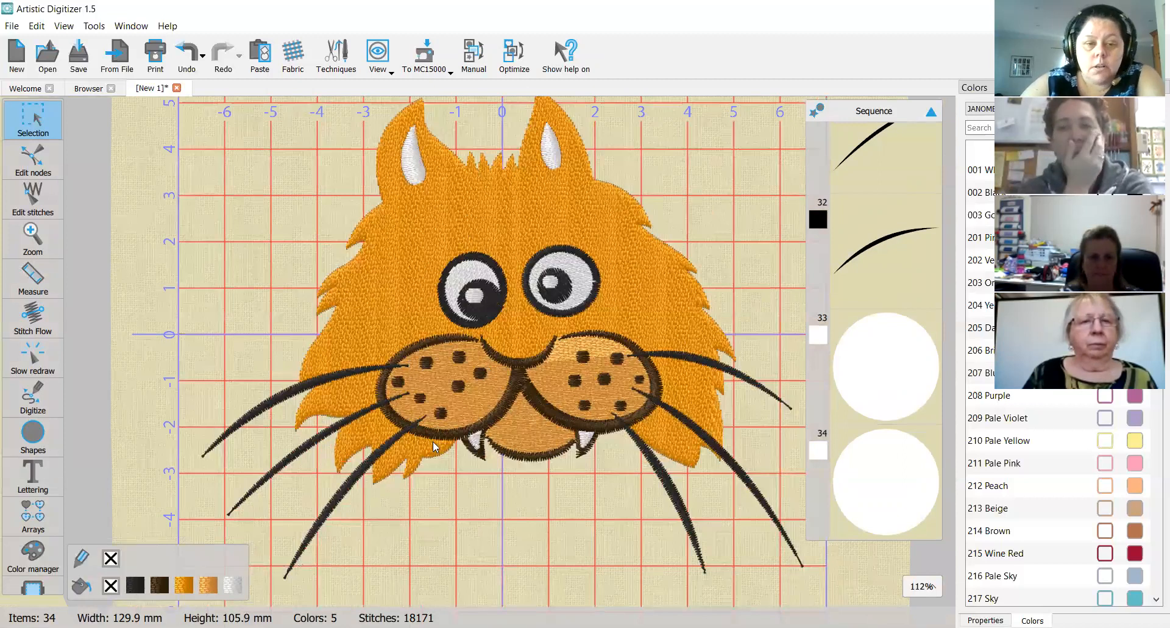
scroll(432, 445, "down", 1)
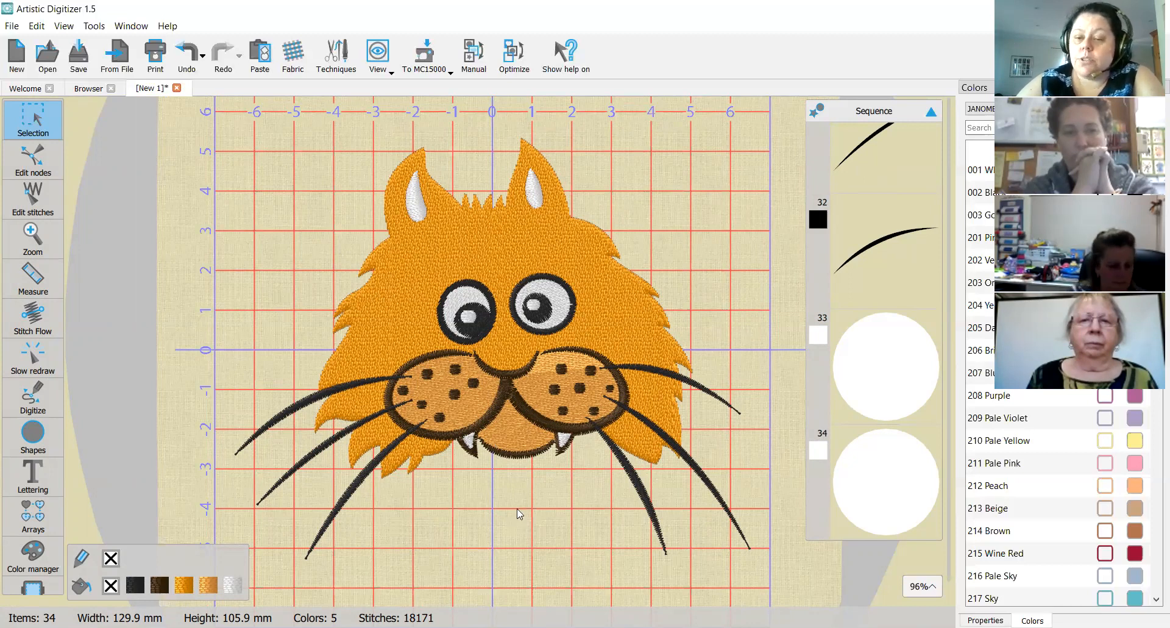
scroll(522, 510, "down", 1)
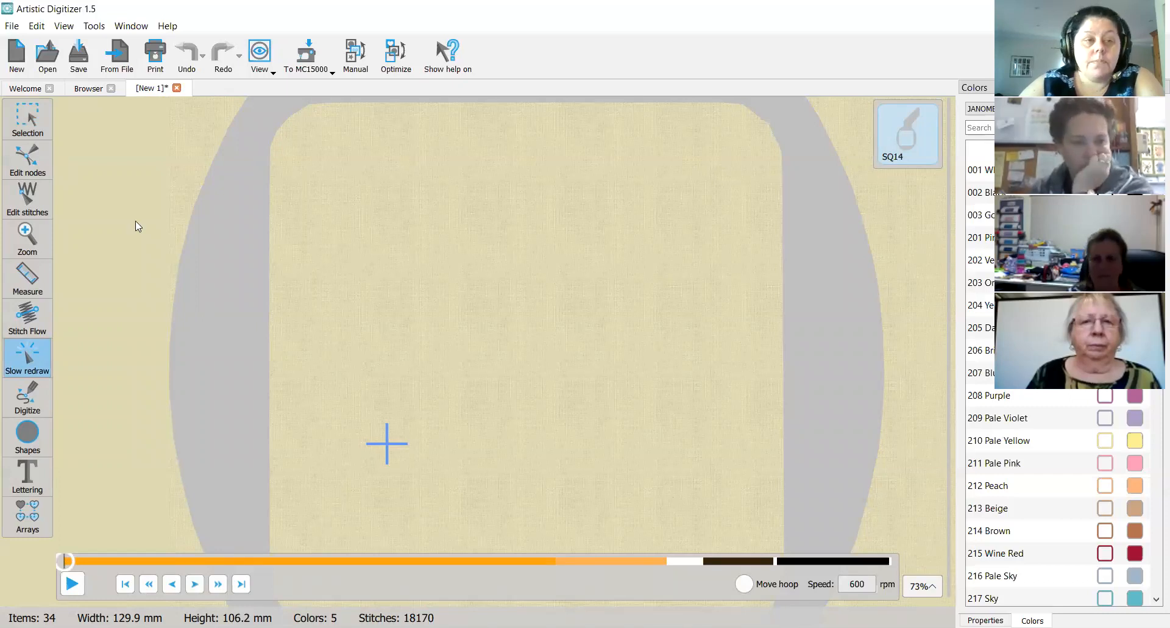
left_click(28, 118)
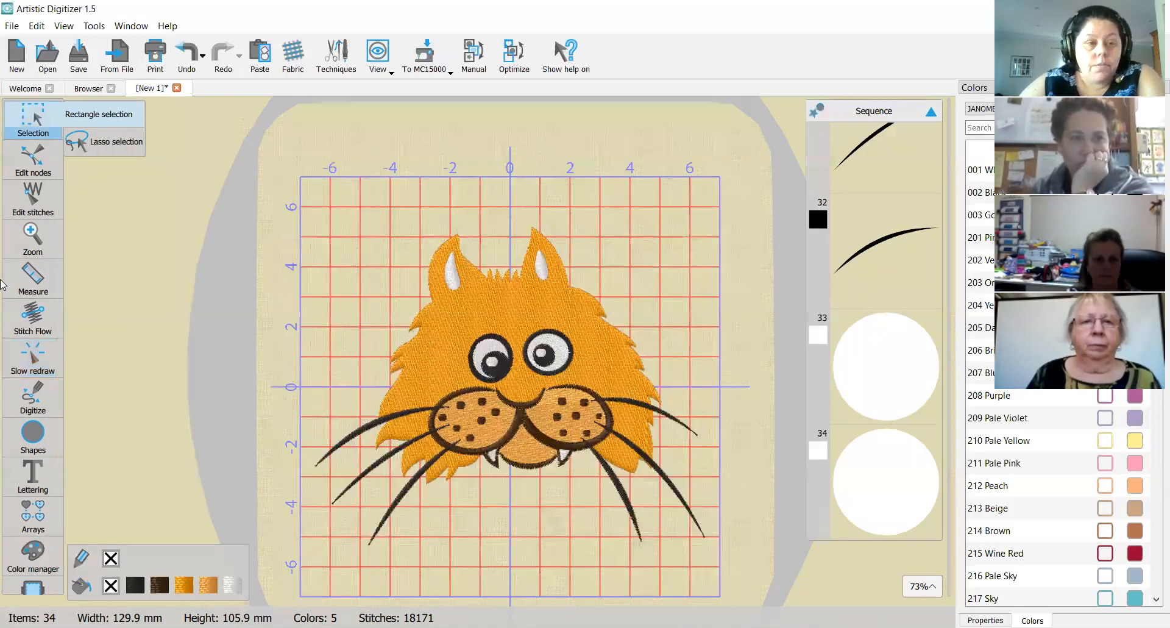
left_click(37, 360)
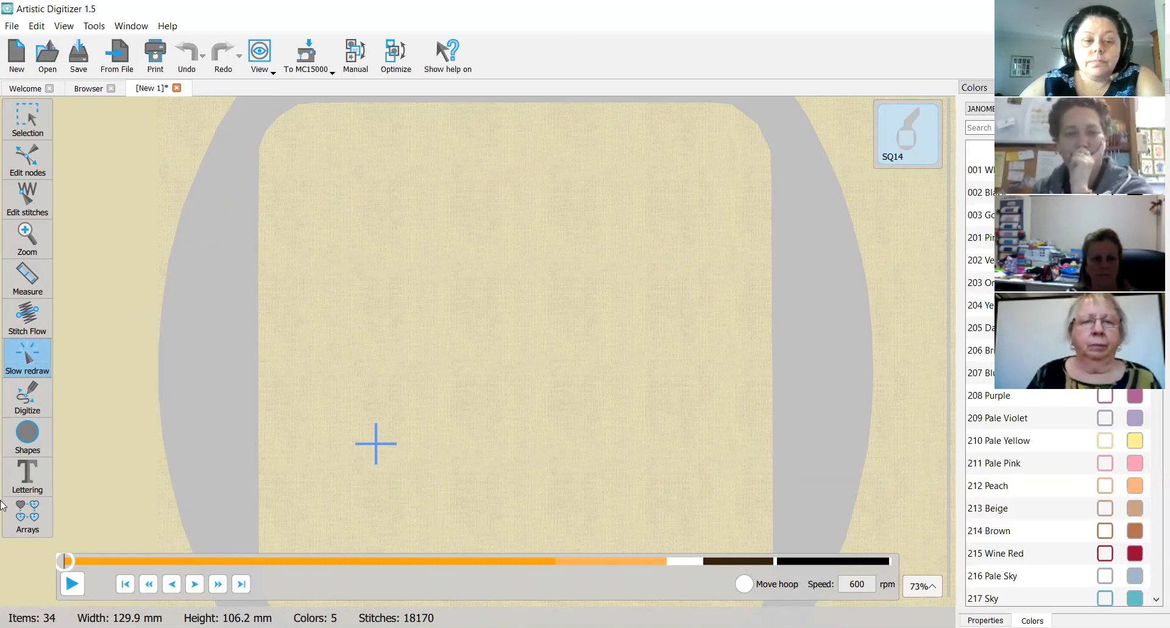
left_click(17, 117)
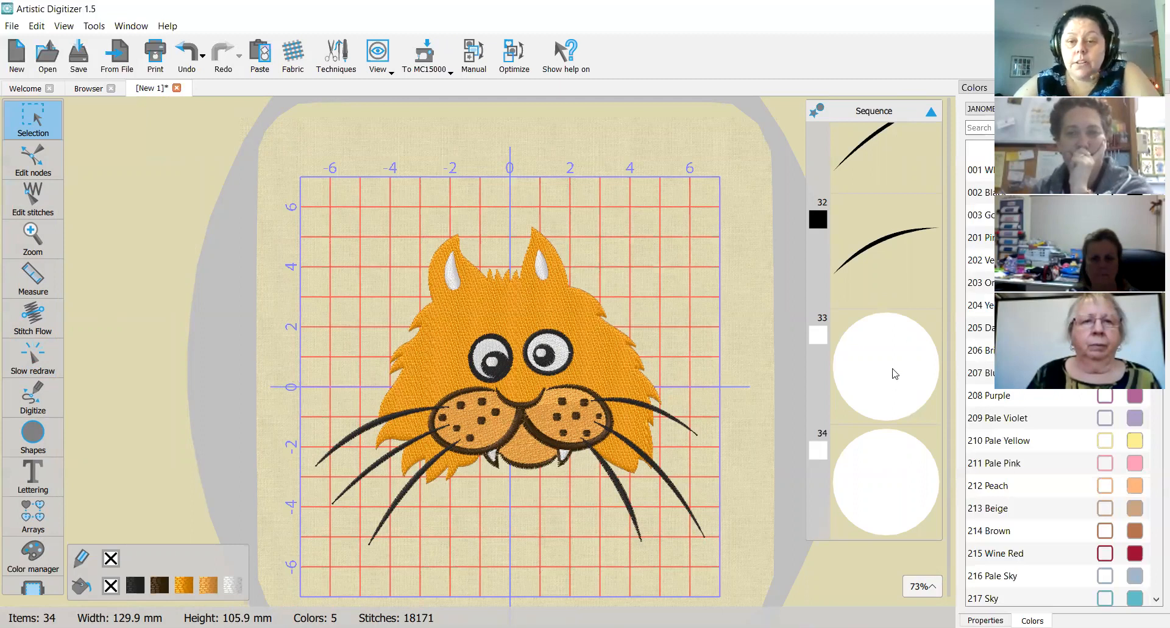
- Move the two white teeth to the end of the sequence at positions 33 and 34, and check the color order with Slow redraw
left_click(914, 474)
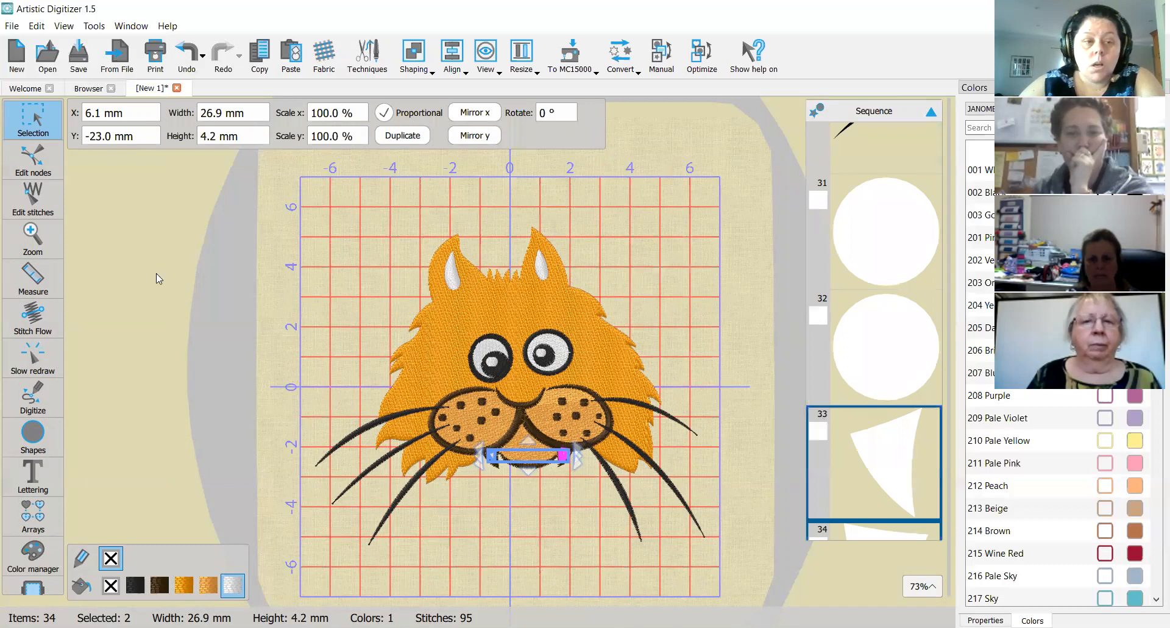
left_click(49, 344)
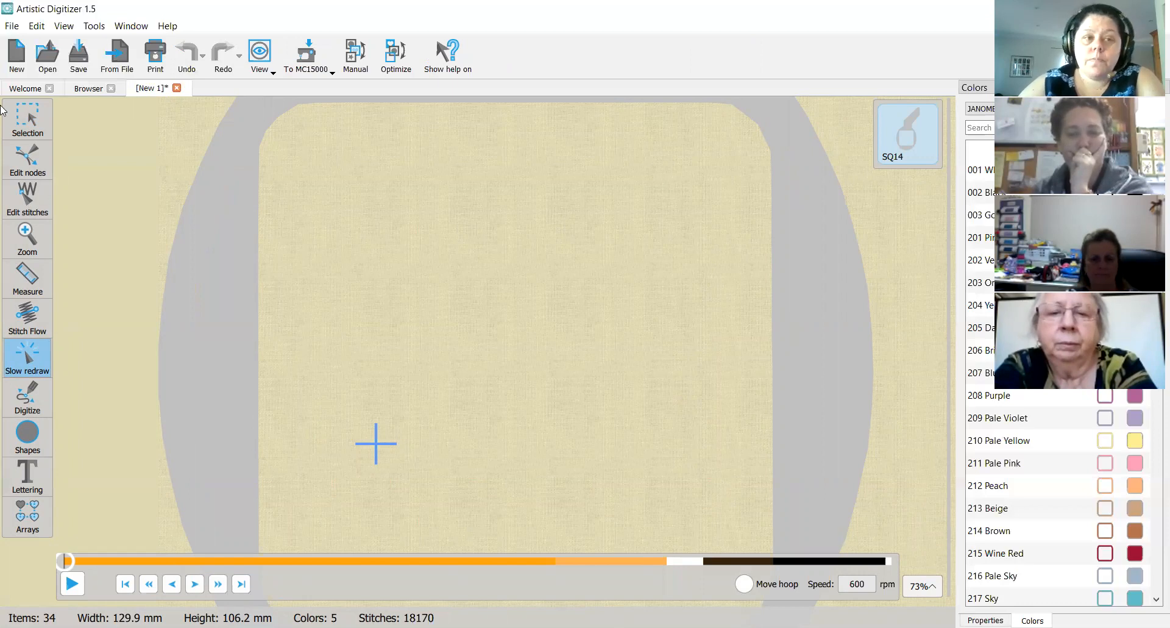
left_click(27, 115)
scroll(465, 312, "down", 1)
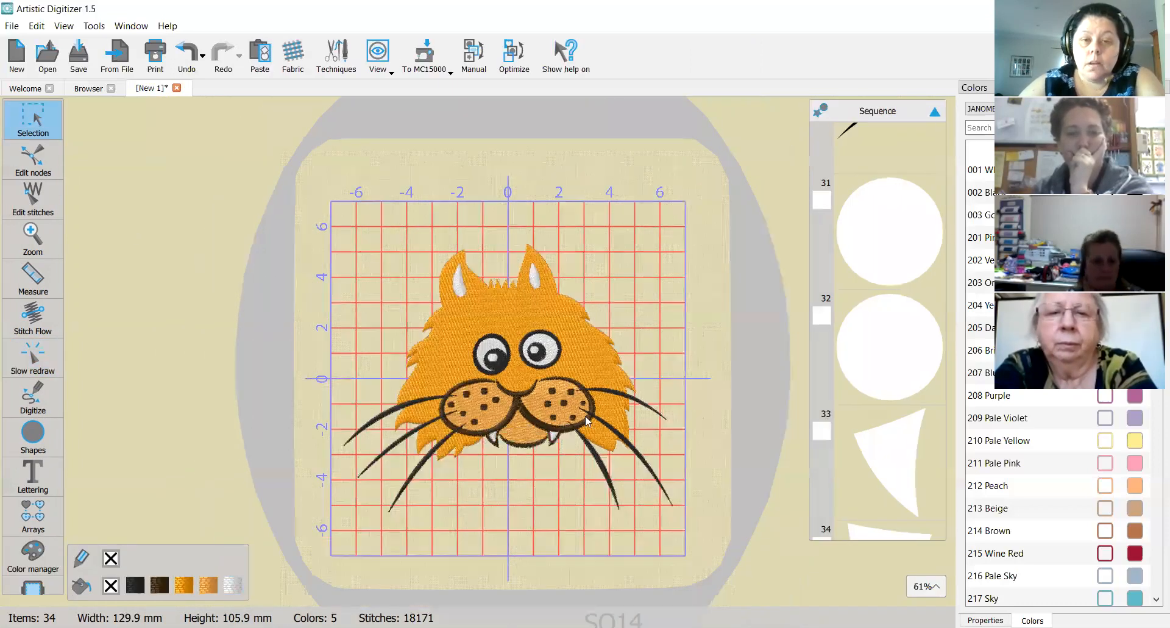
scroll(595, 332, "up", 1)
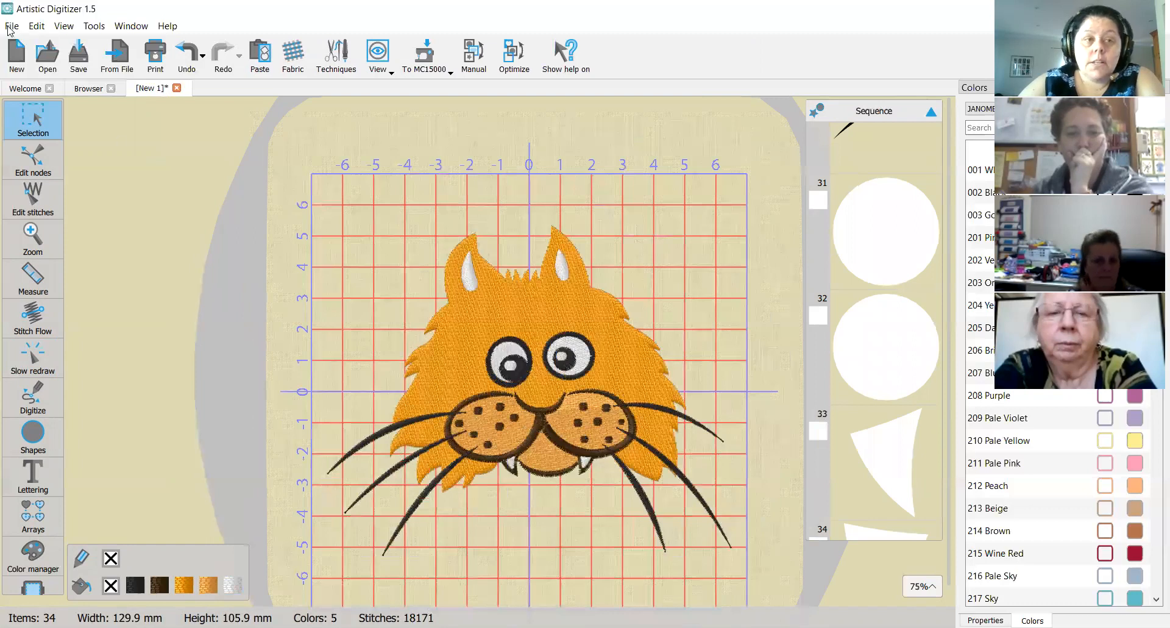
- Start saving the design in the Artistic Digitizer Tutorials folder and name the file Cat10062020
key("alt+f")
key("Escape")
key("ctrl+s")
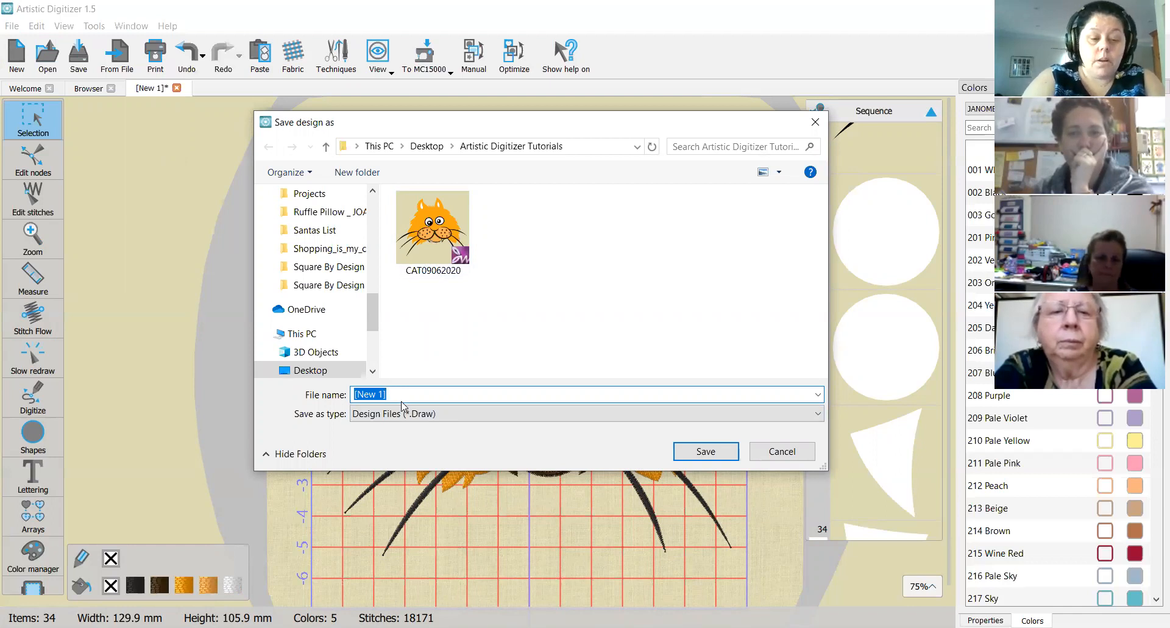
type("Cat")
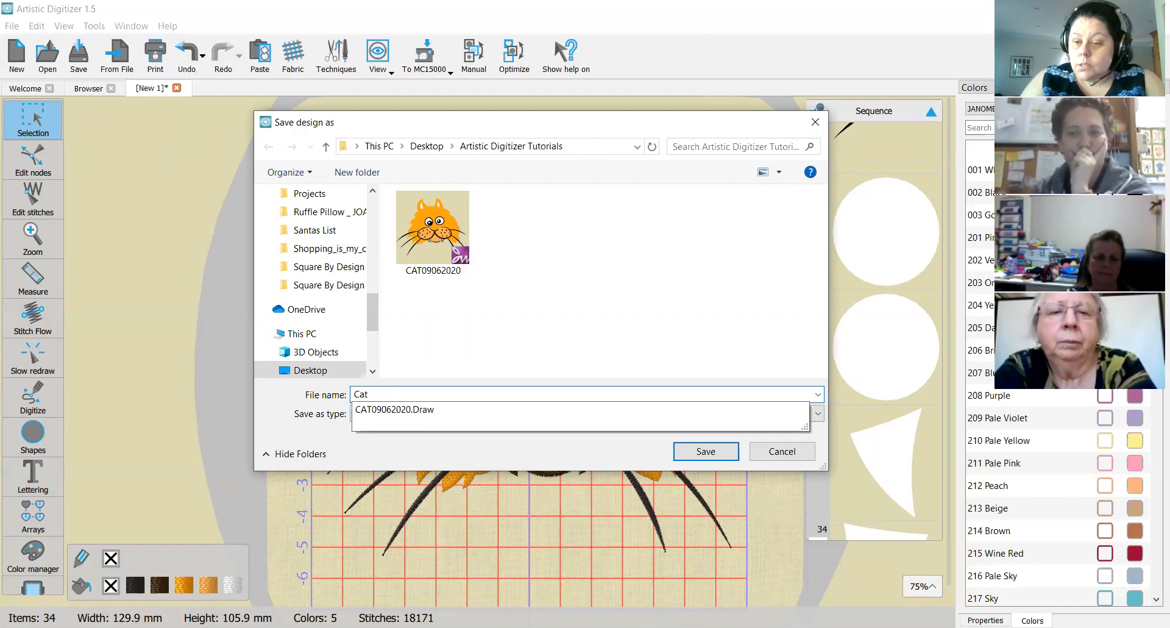
type("10062020")
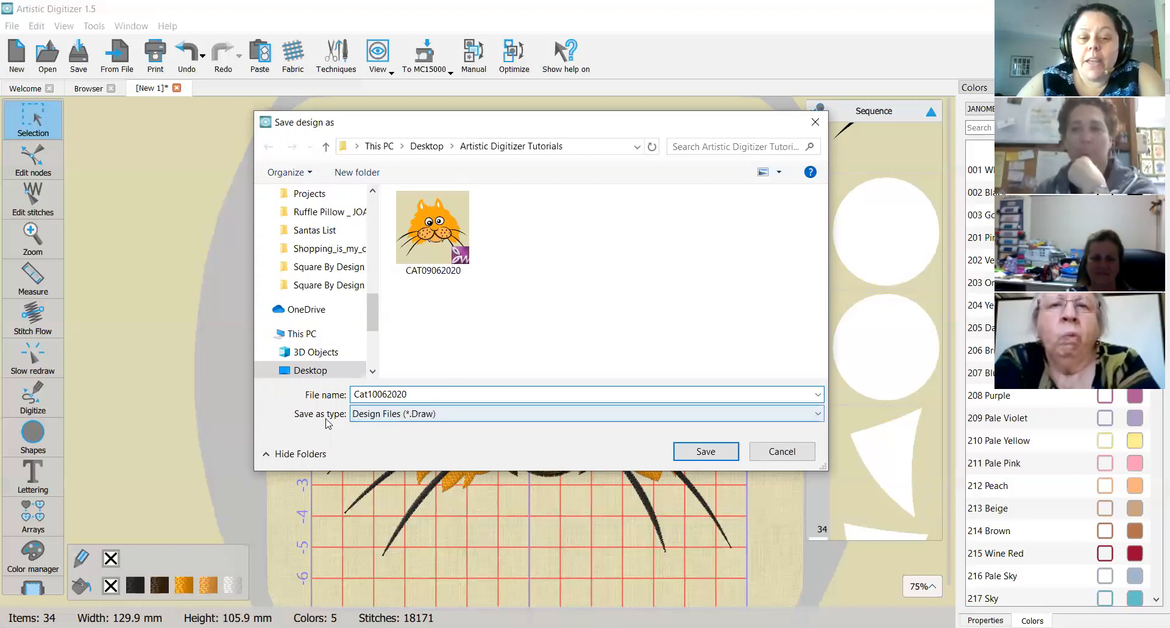
- Look over the available file types and save the design as Design Files (*.Draw)
left_click(684, 417)
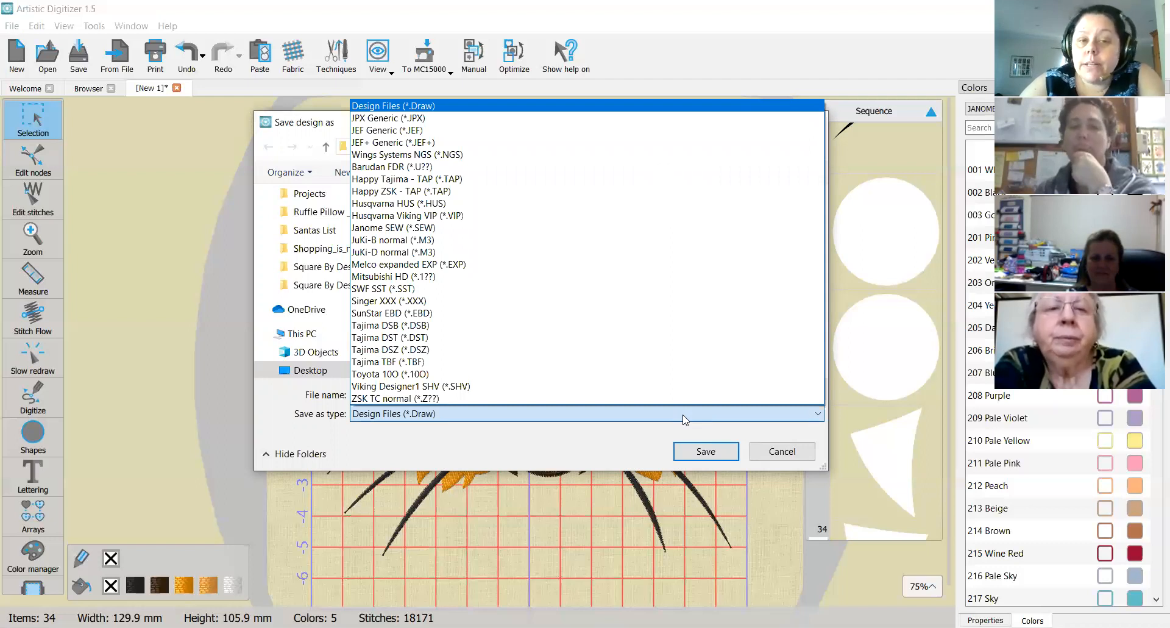
left_click(437, 418)
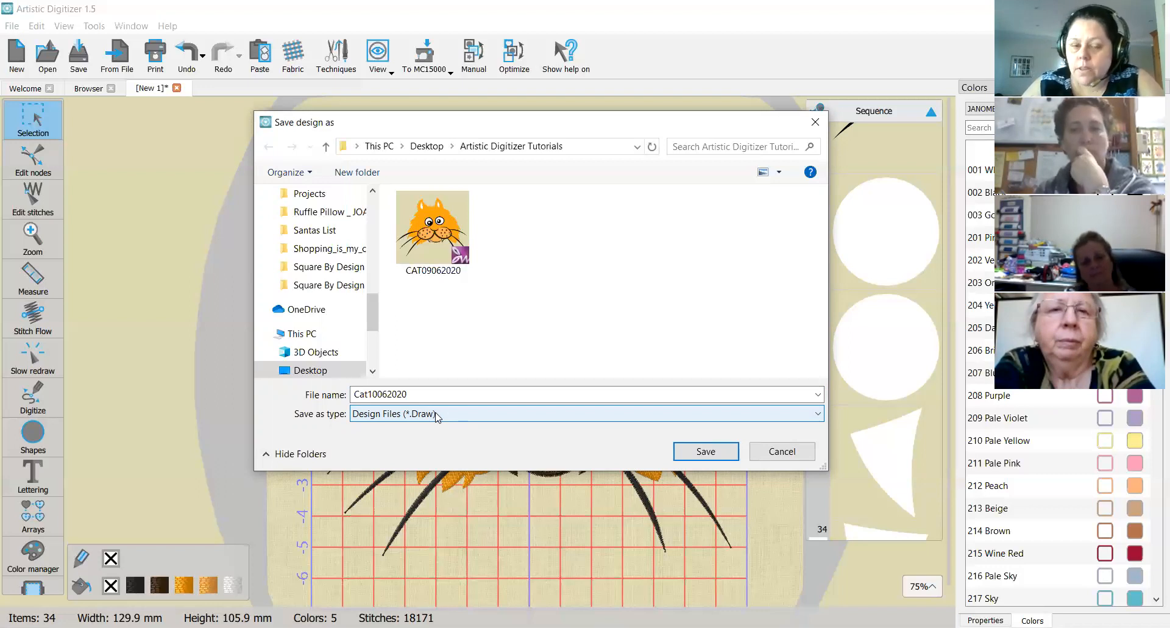
left_click(436, 414)
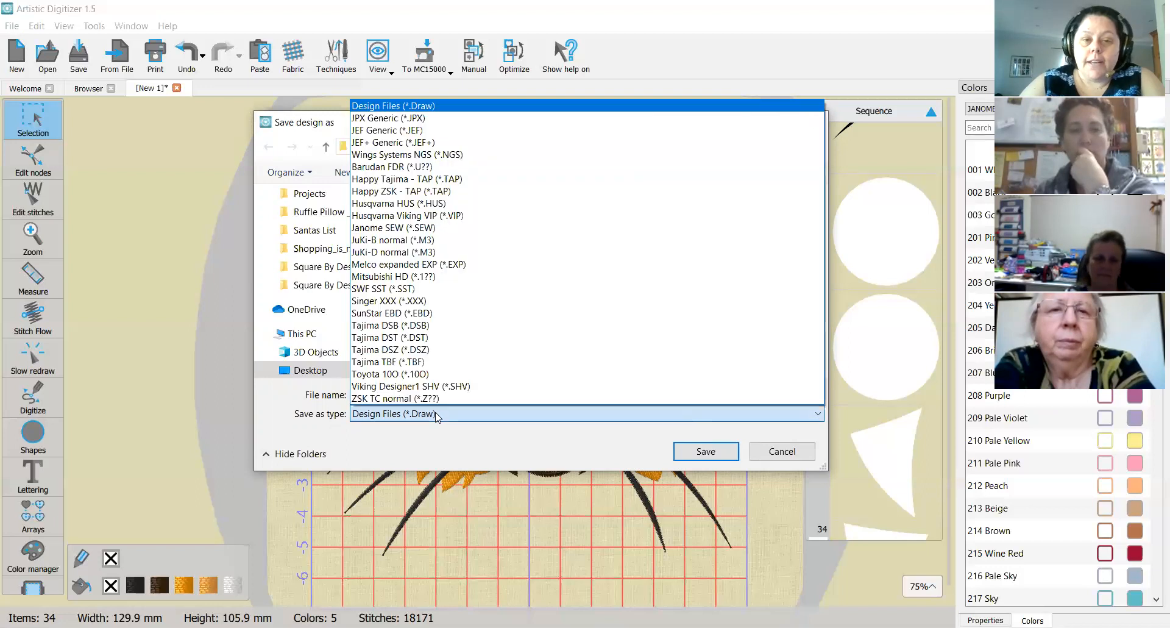
key("Down")
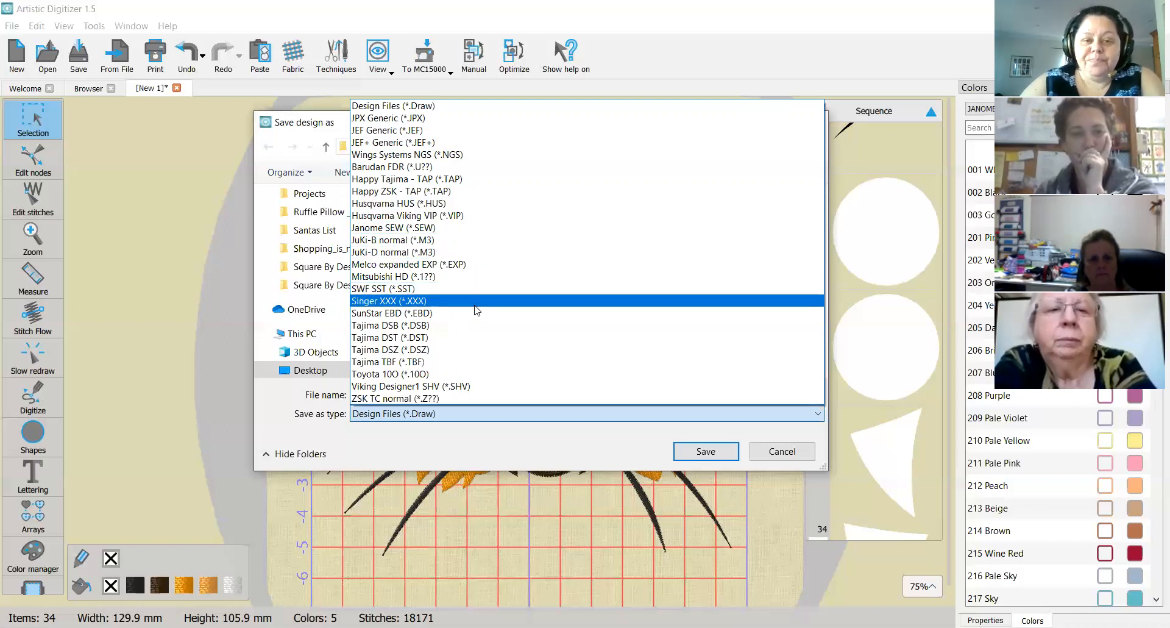
left_click(504, 447)
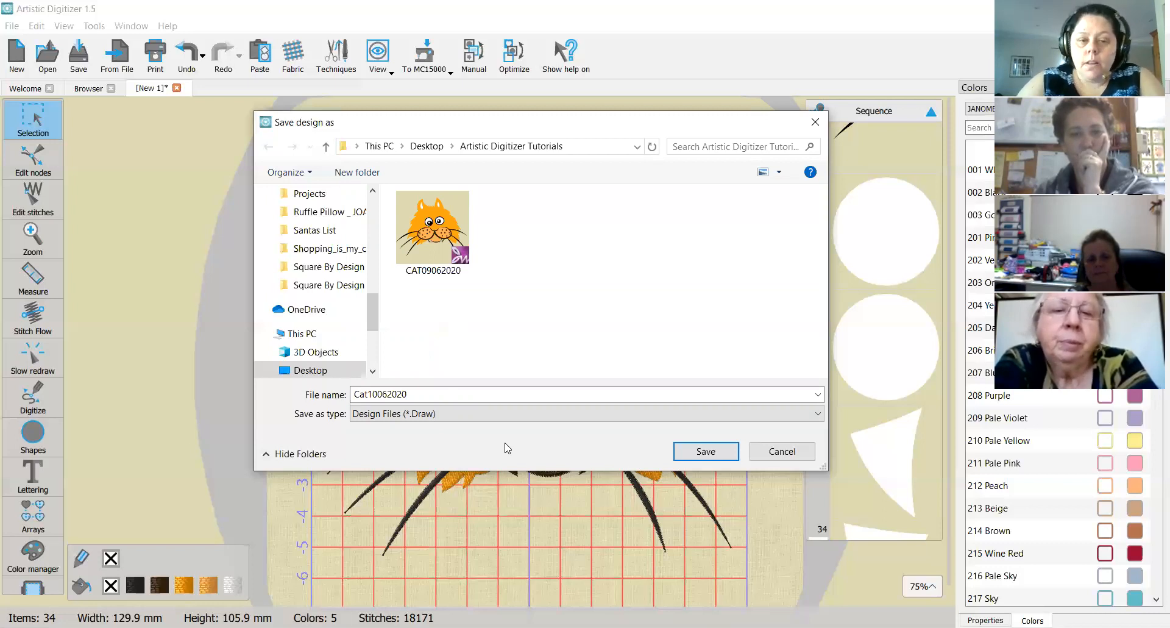
left_click(710, 454)
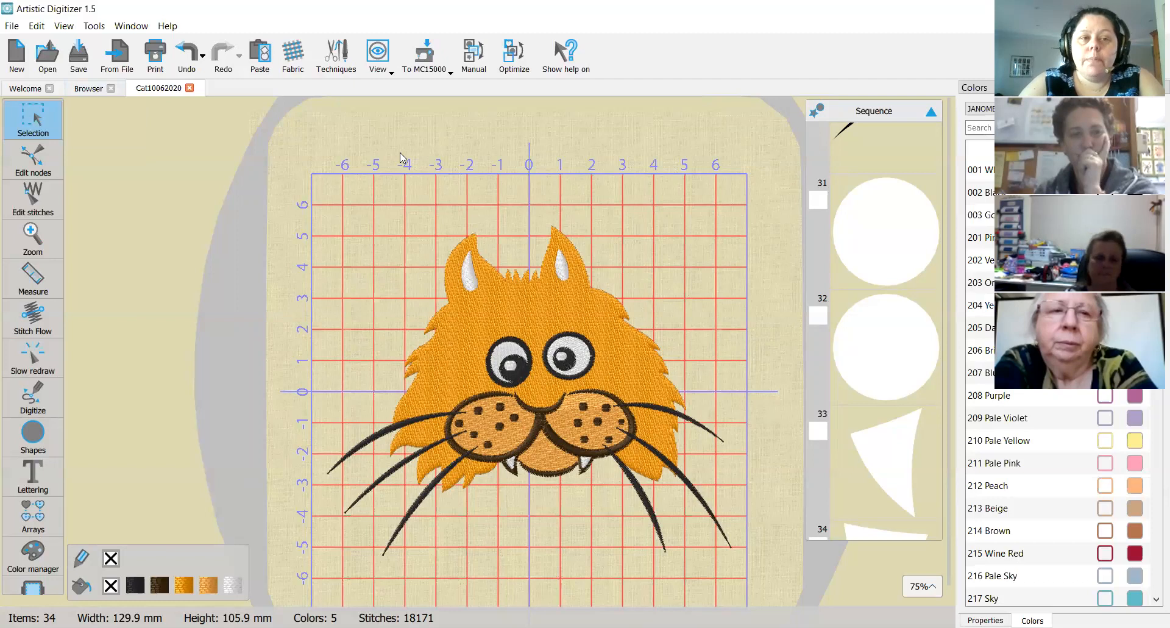
- Open the MC15000 export to USB storage, look over its file formats, and close it without exporting
left_click(431, 61)
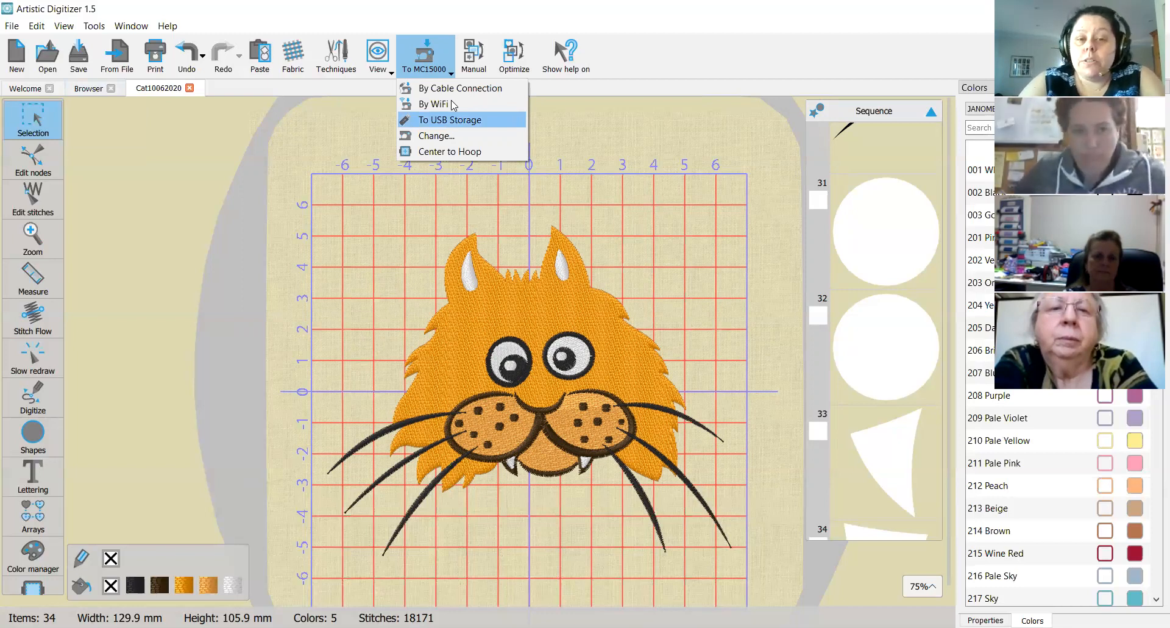
left_click(454, 120)
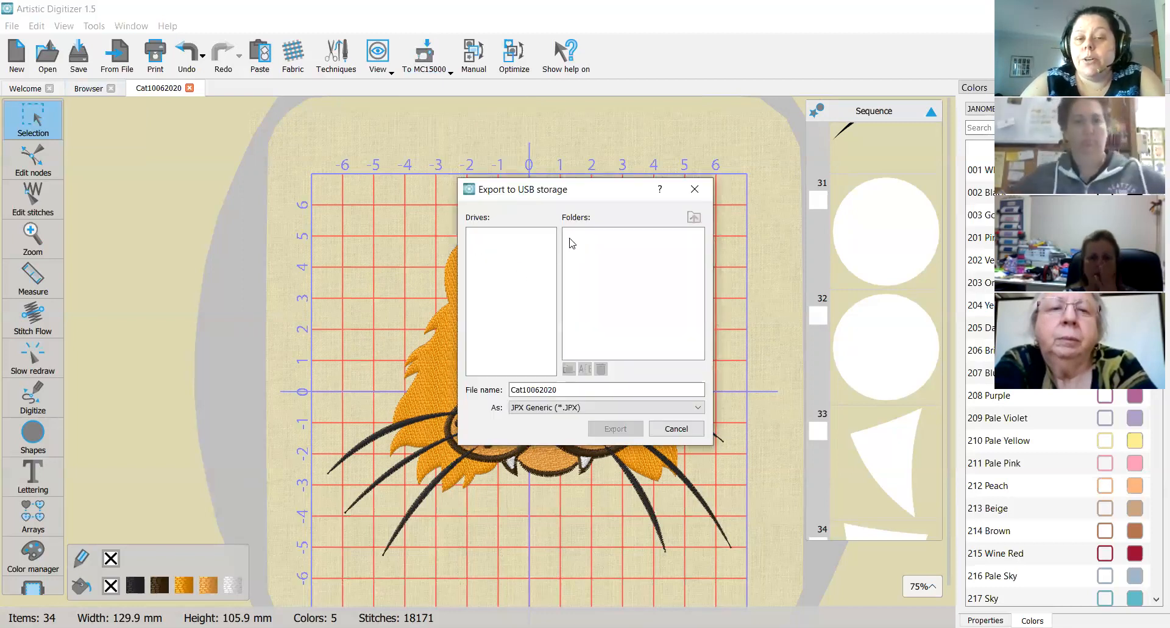
left_click(591, 412)
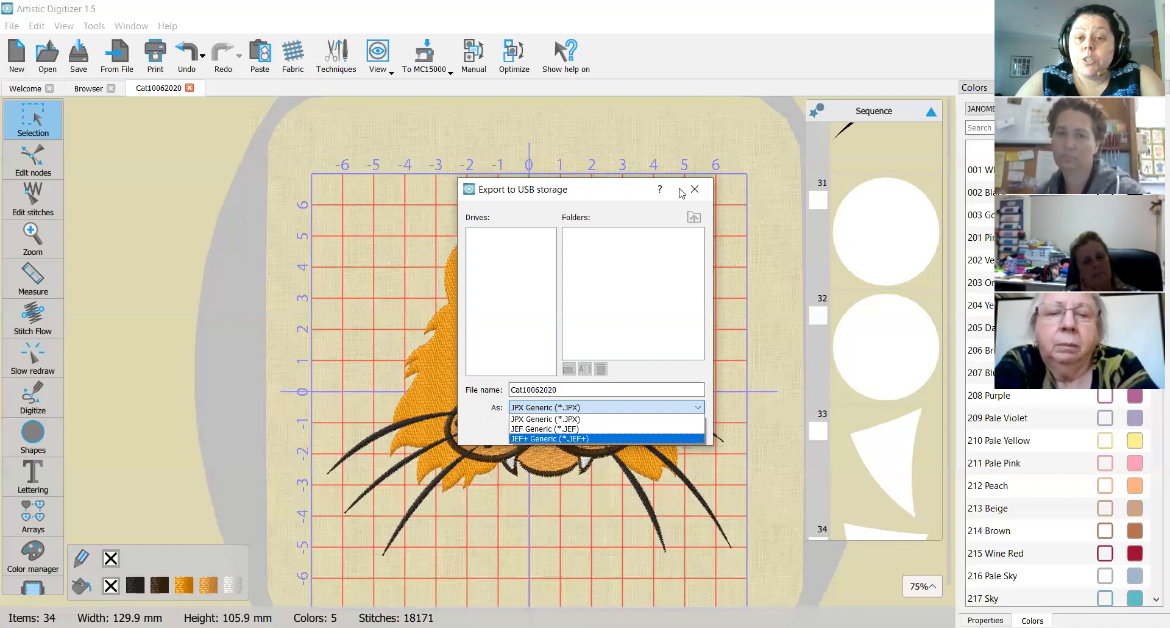
left_click(700, 190)
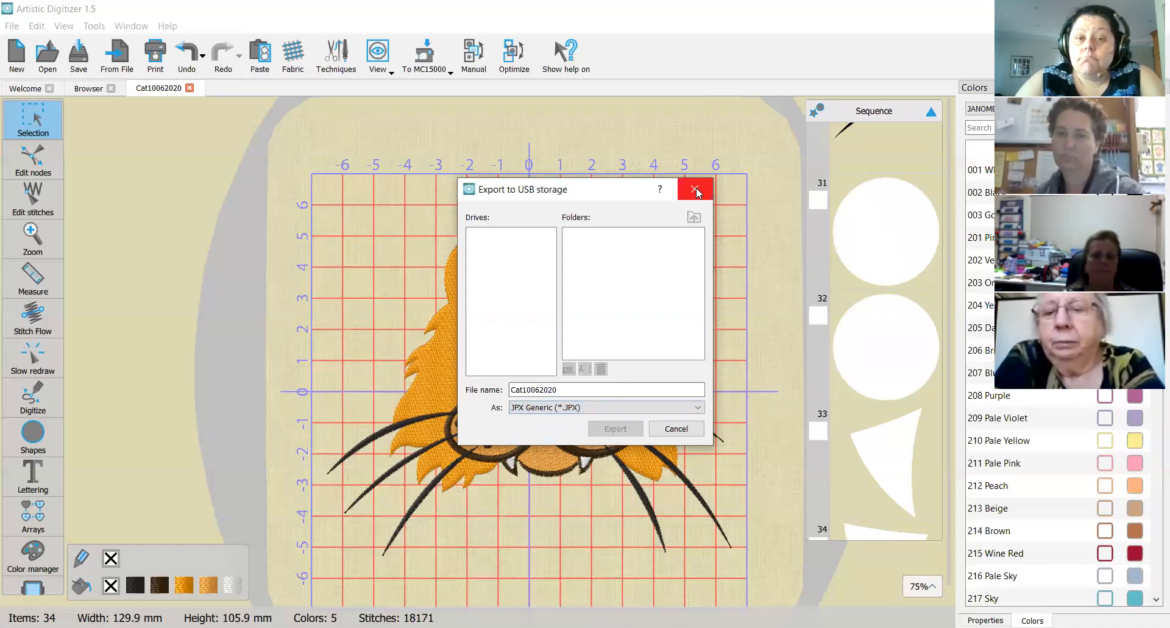
key("Escape")
scroll(572, 315, "down", 1)
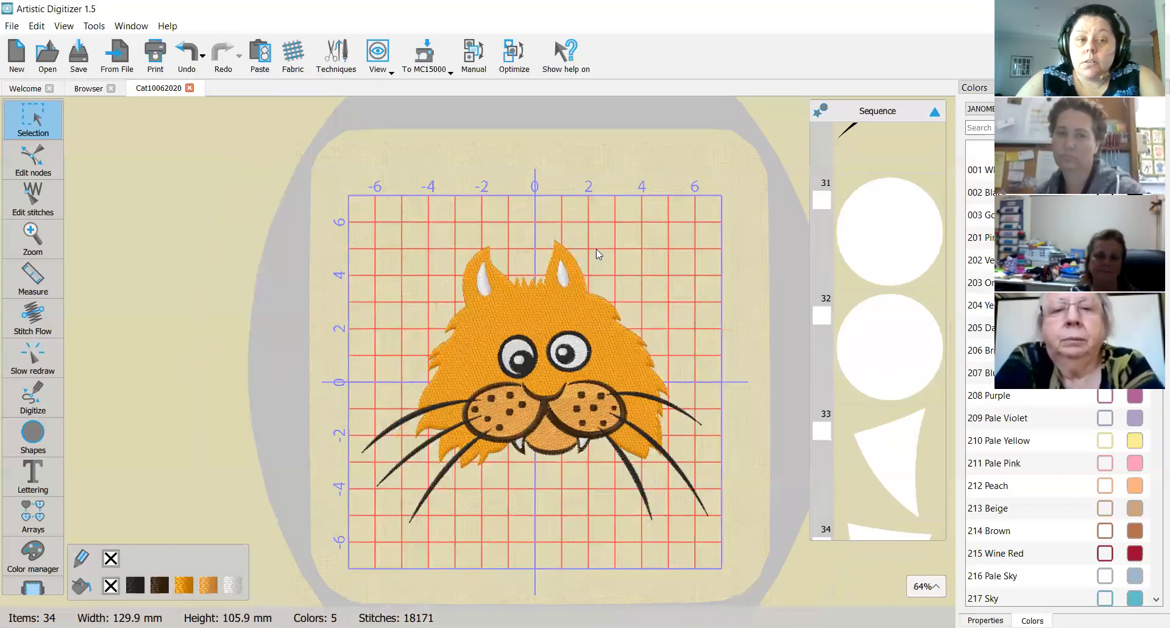
scroll(612, 267, "down", 3)
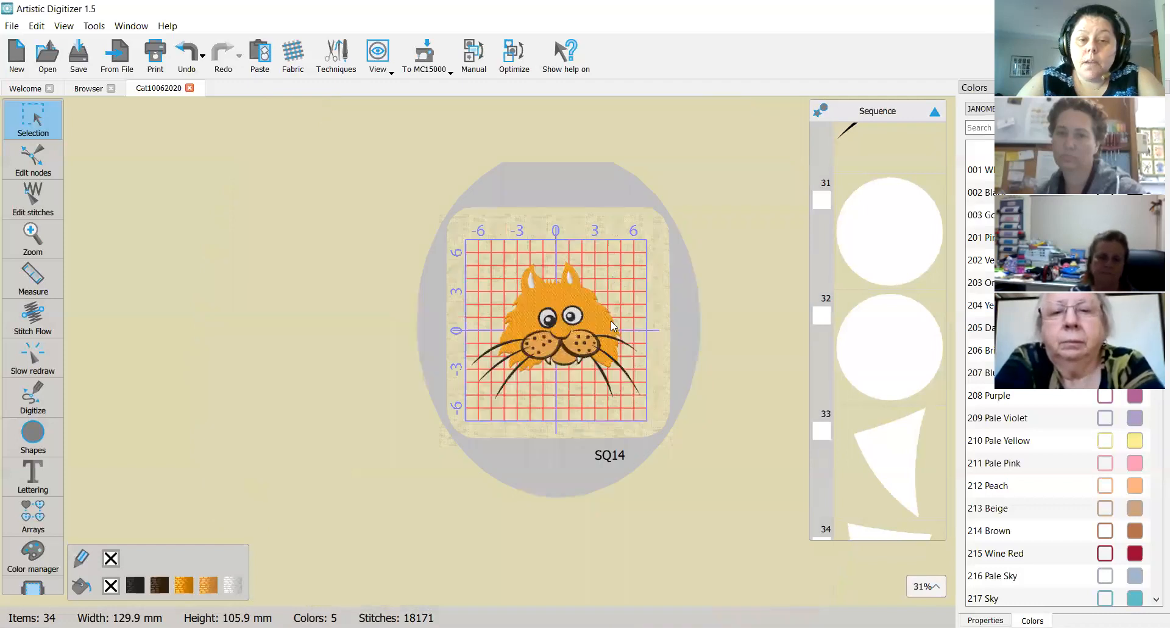
- Look through the cat face's stitching sequence and check the options offered for one of the brown muzzle spots
scroll(611, 323, "up", 1)
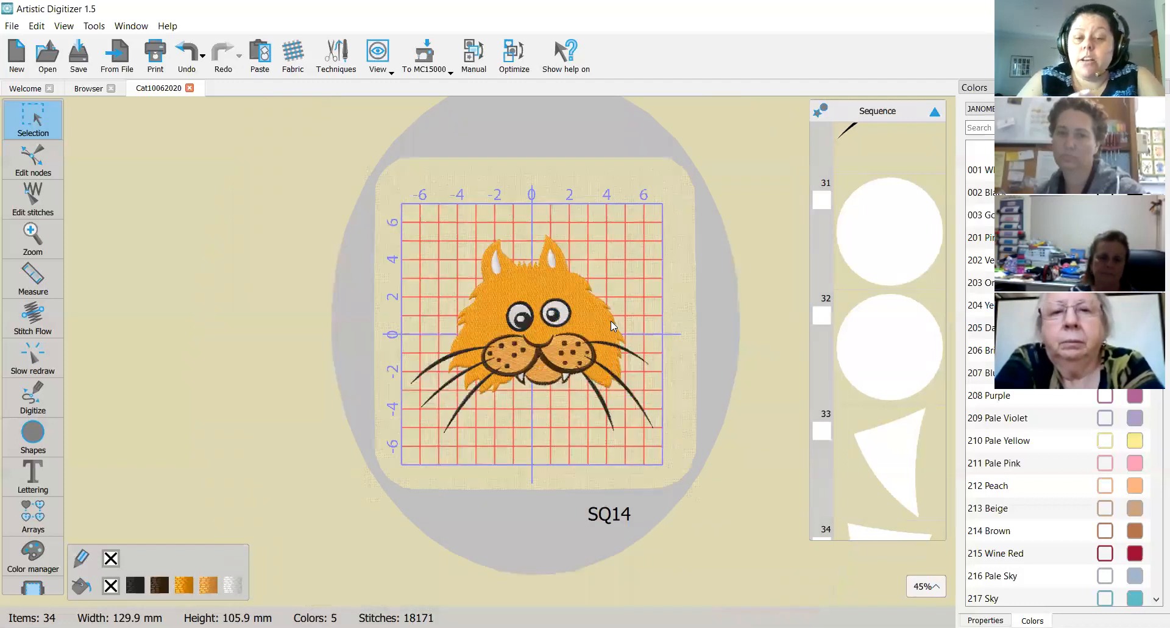
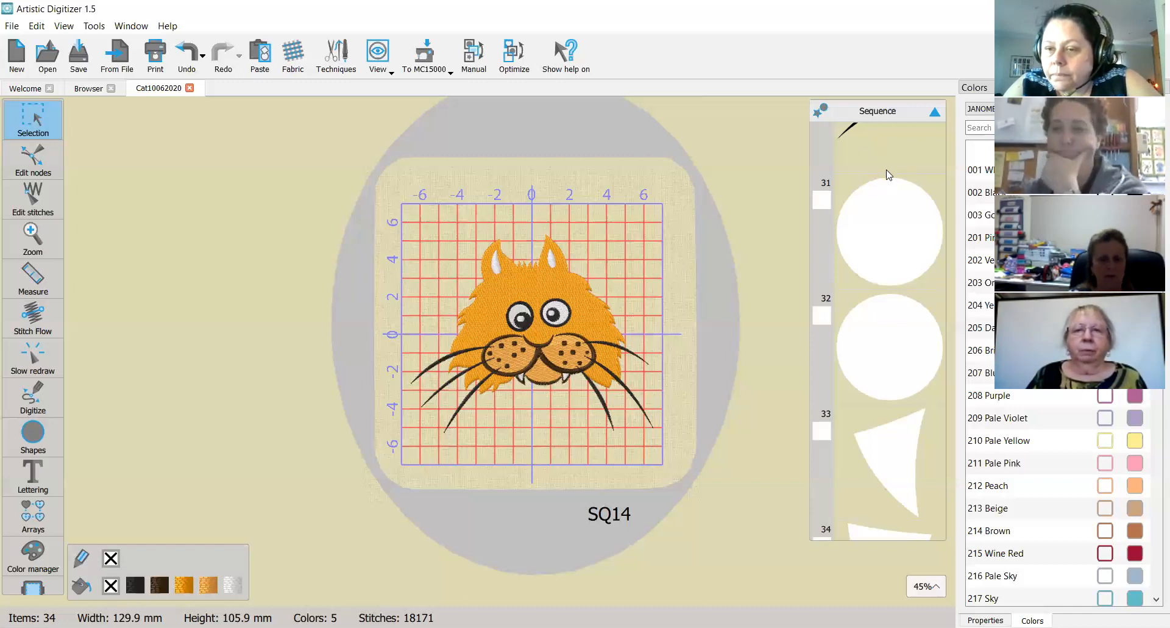
scroll(889, 225, "up", 5)
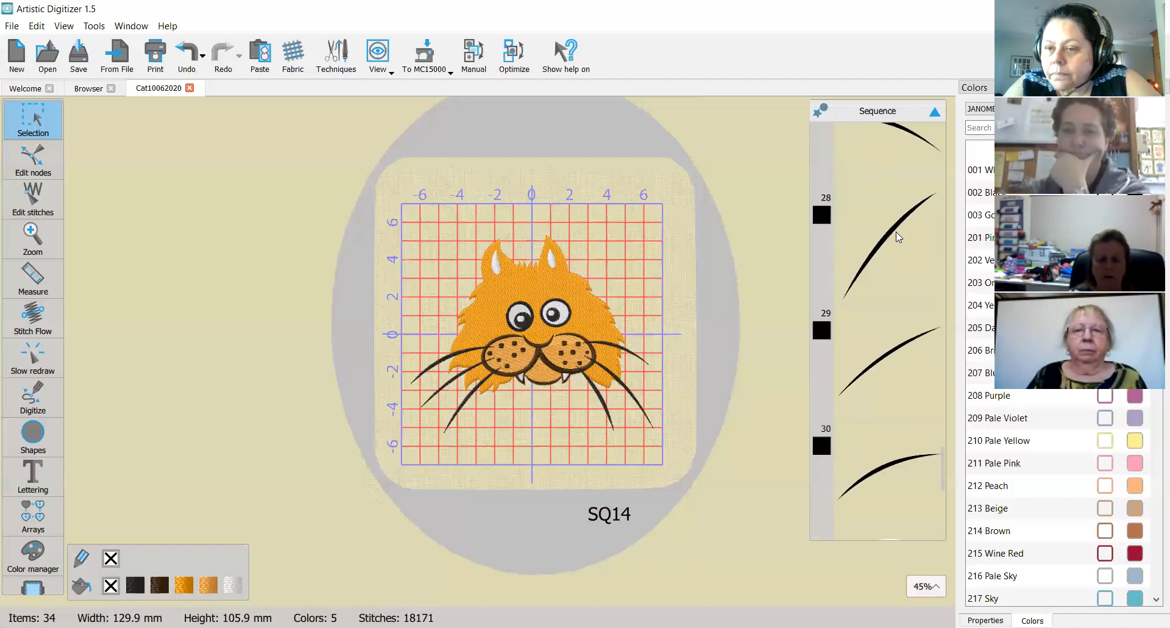
scroll(896, 236, "up", 10)
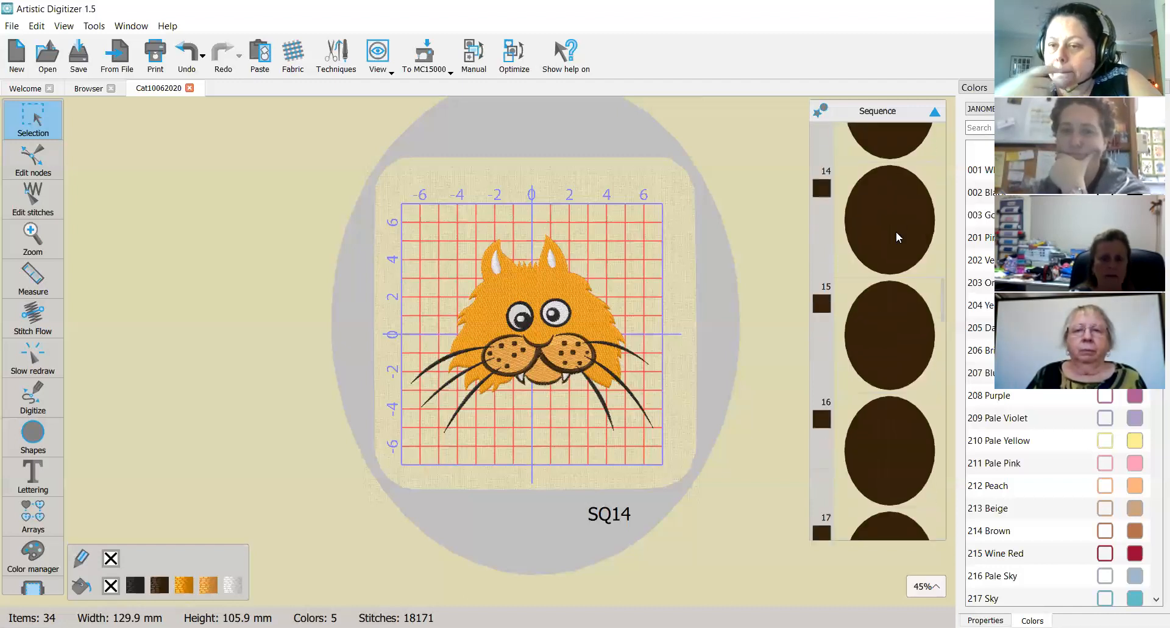
scroll(896, 232, "down", 2)
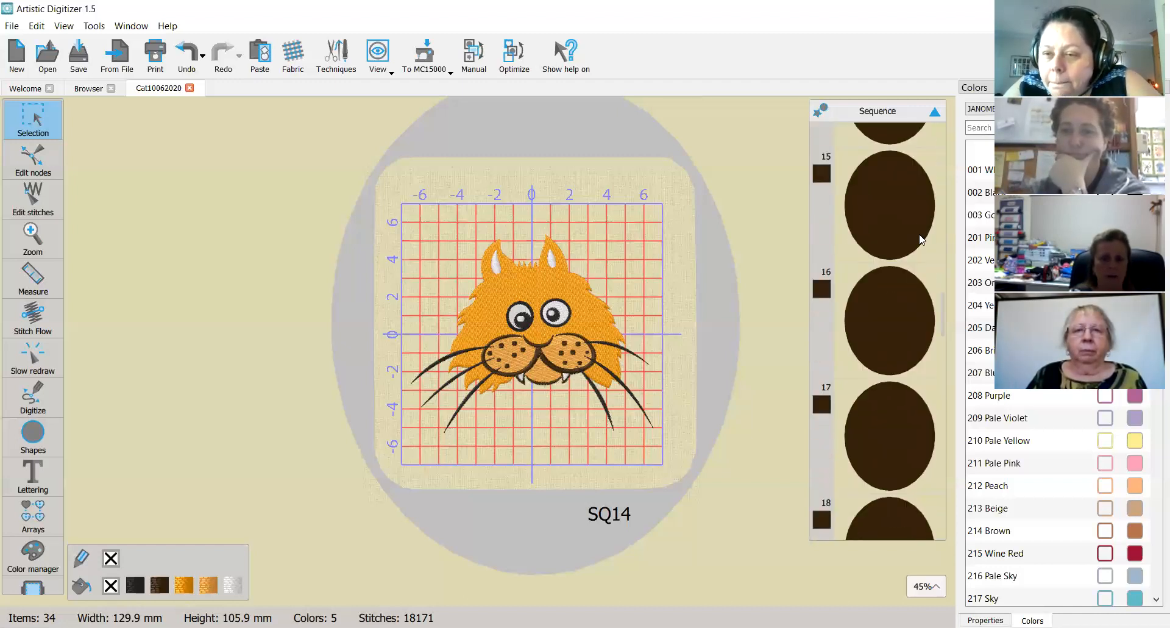
scroll(918, 233, "up", 3)
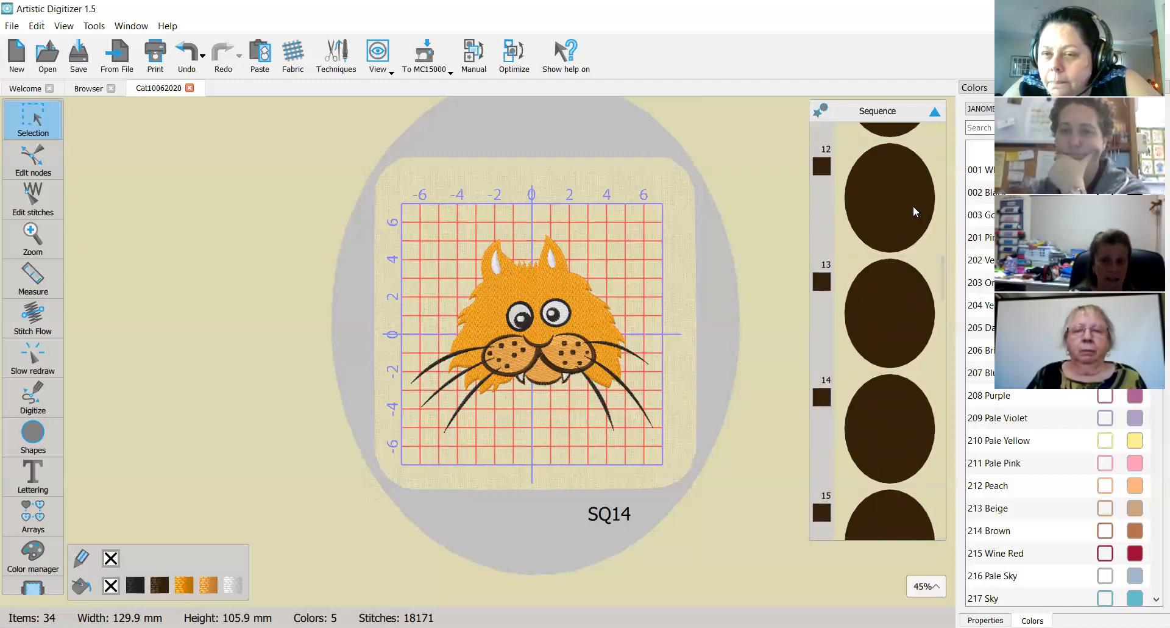
right_click(912, 206)
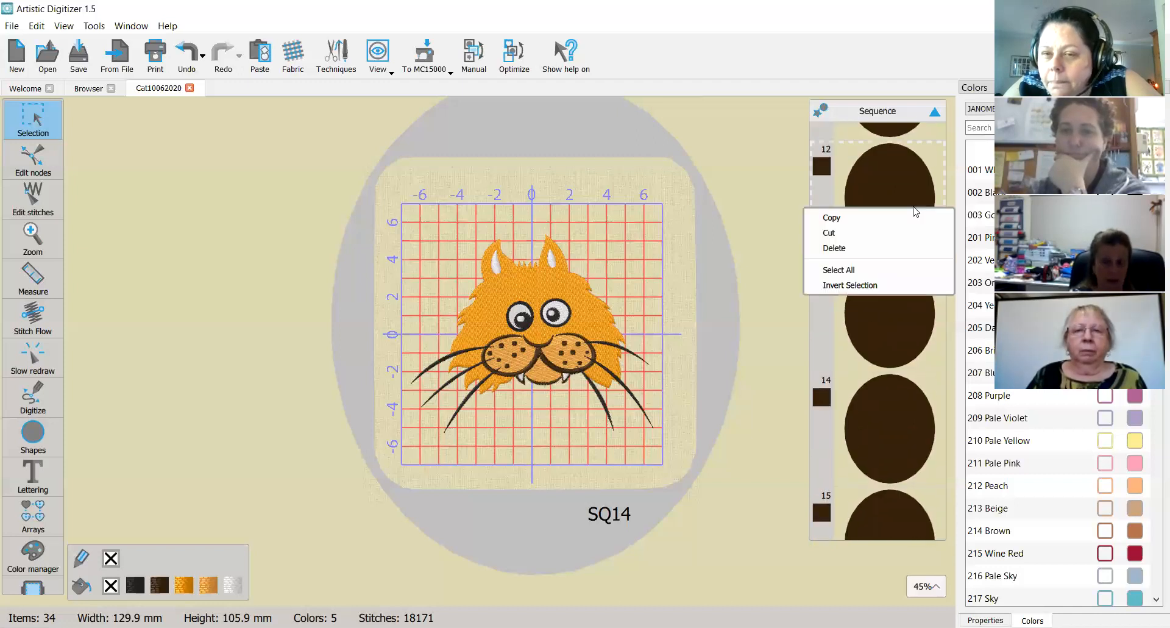
left_click(667, 251)
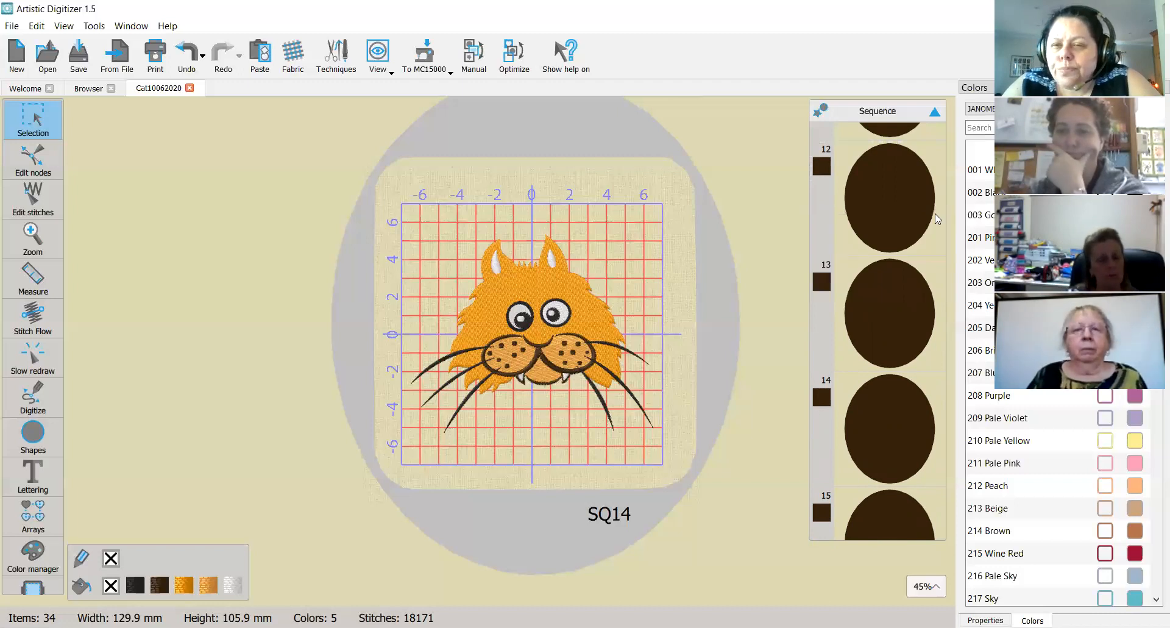
scroll(935, 215, "up", 15)
scroll(931, 215, "down", 10)
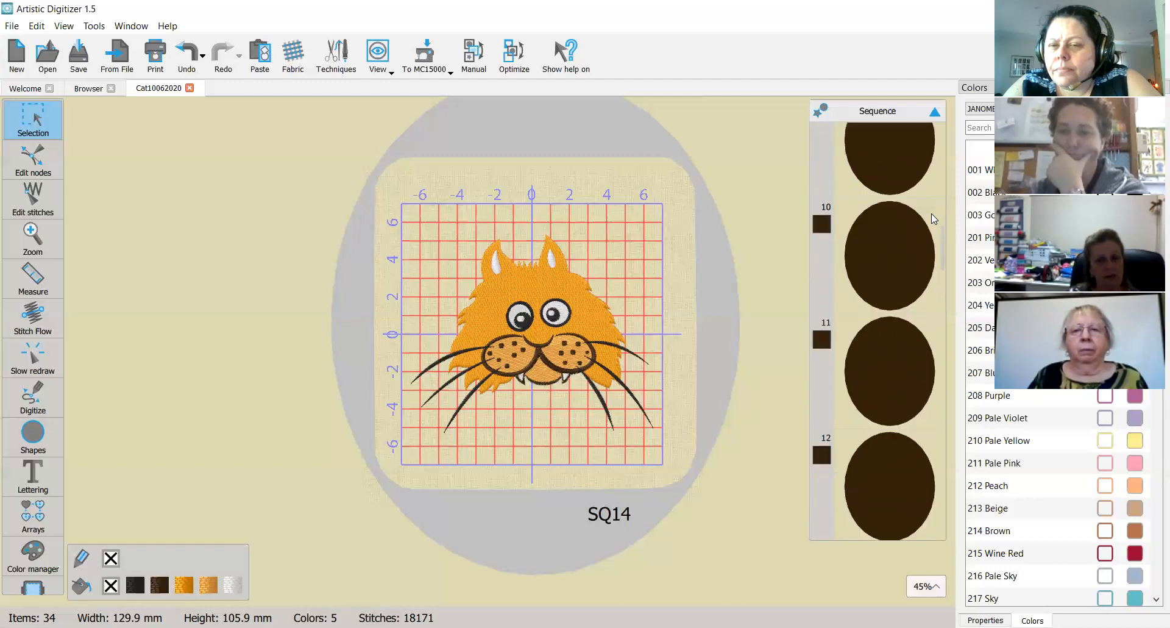
scroll(931, 214, "up", 3)
scroll(932, 219, "up", 2)
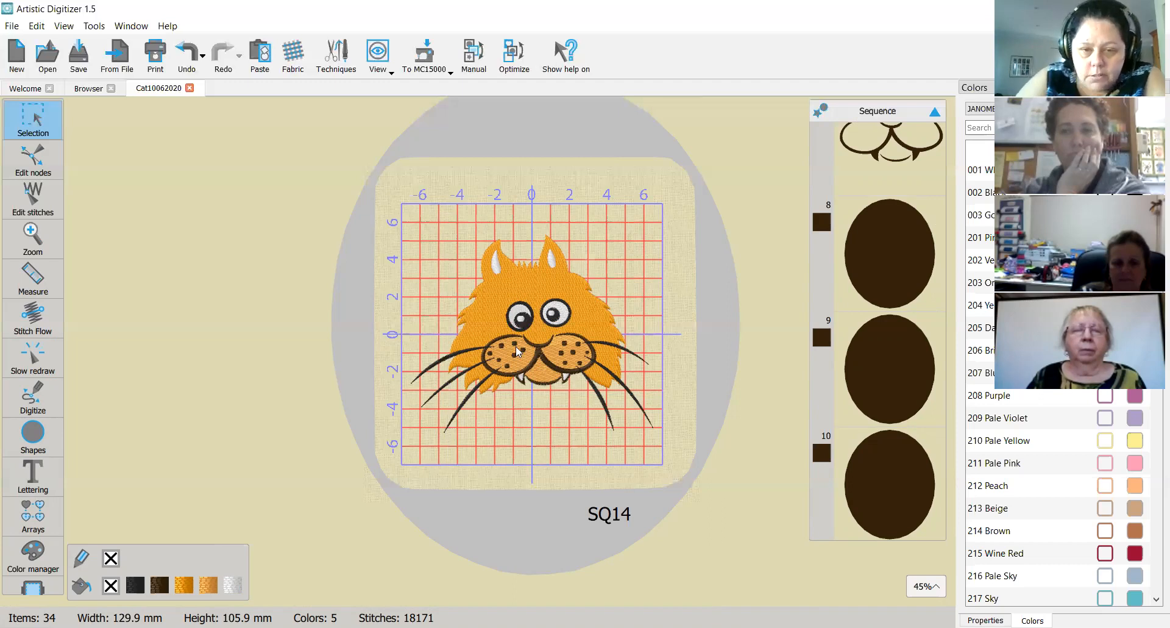
- Examine the stitching around the cat's muzzle, teeth and whiskers up close, and select the orange head shape
scroll(579, 431, "up", 2)
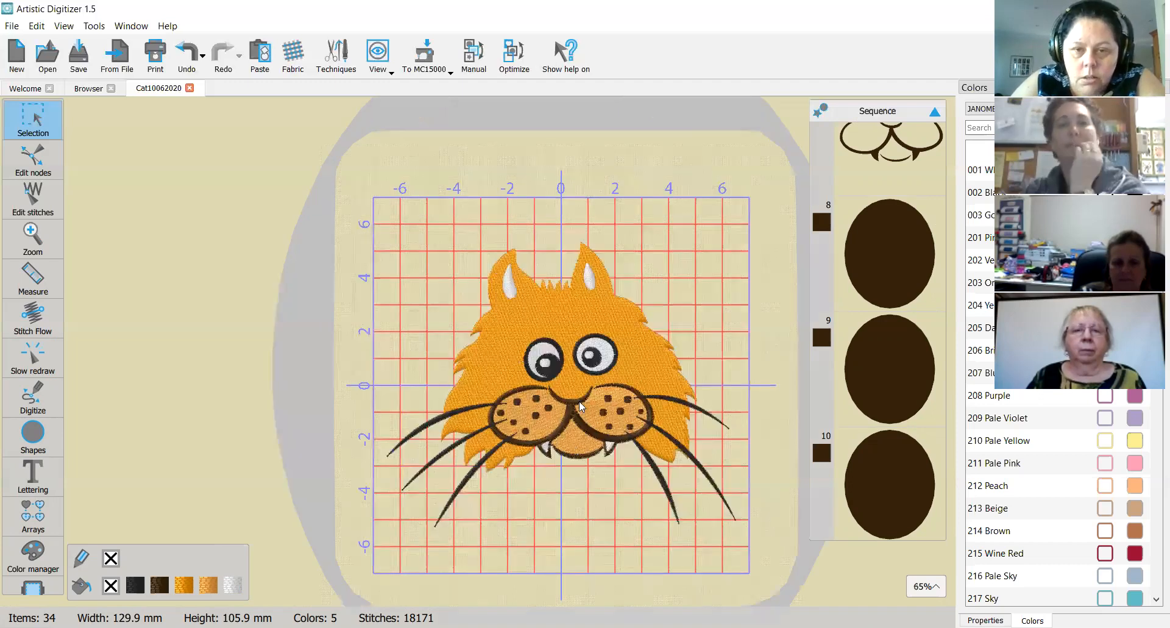
scroll(579, 400, "up", 8)
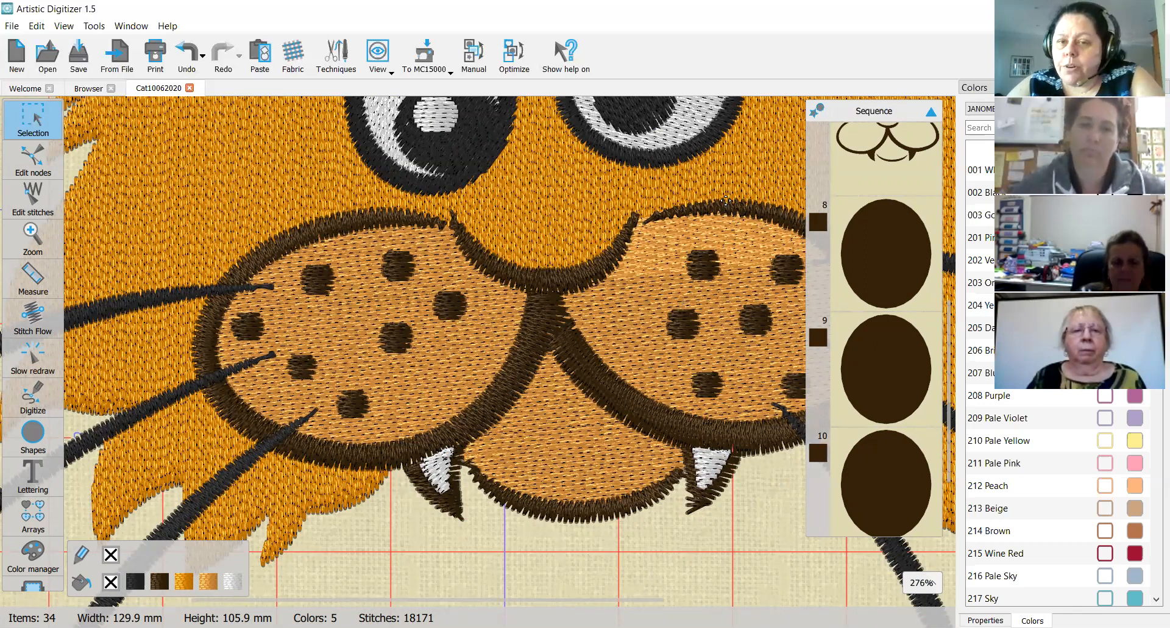
scroll(725, 200, "down", 5)
left_click(719, 174)
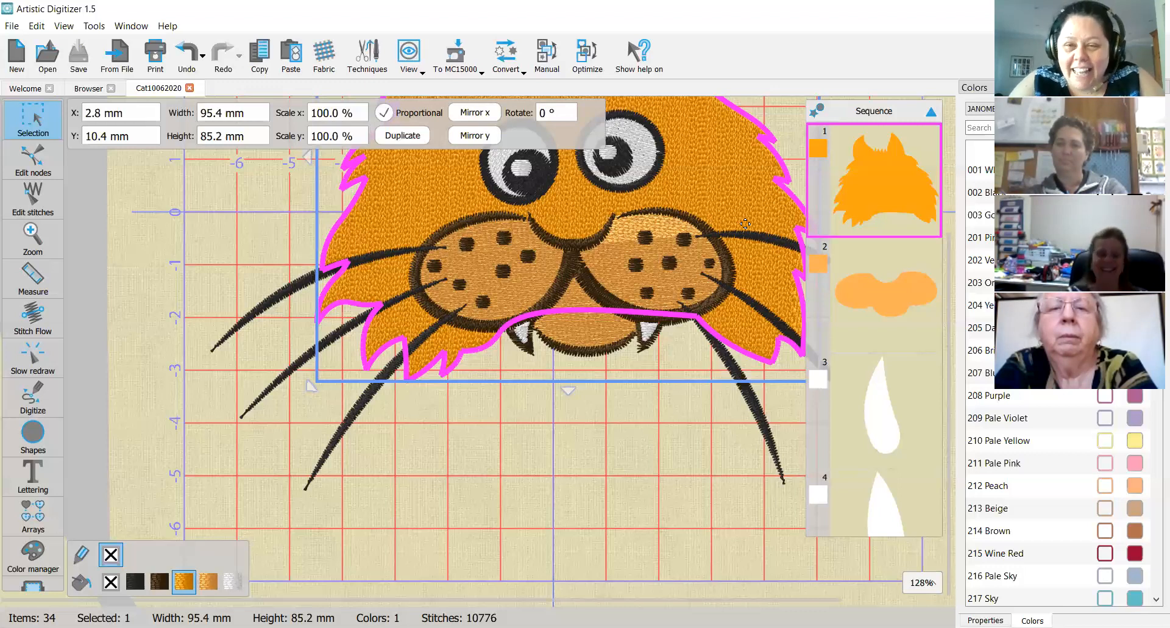
scroll(730, 177, "up", 1)
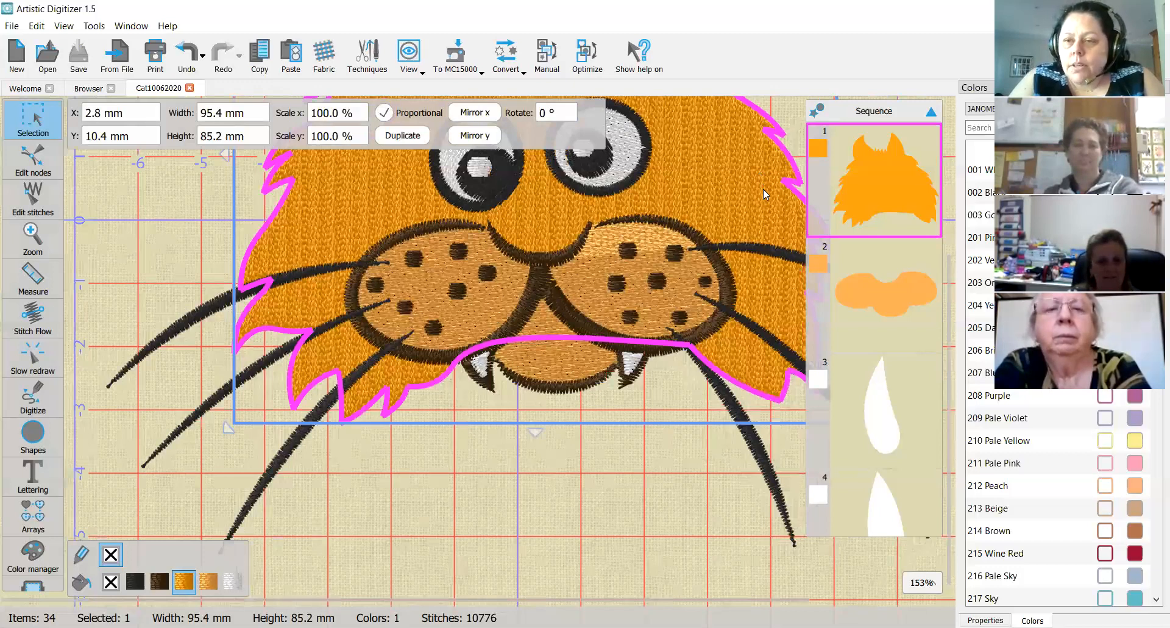
scroll(766, 194, "down", 3)
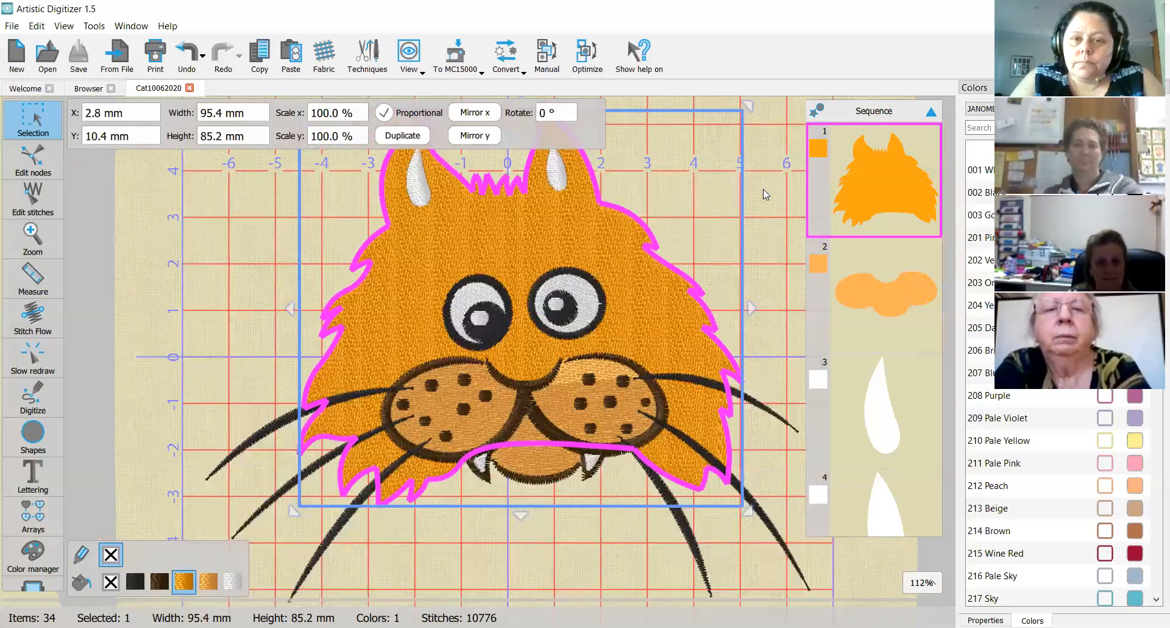